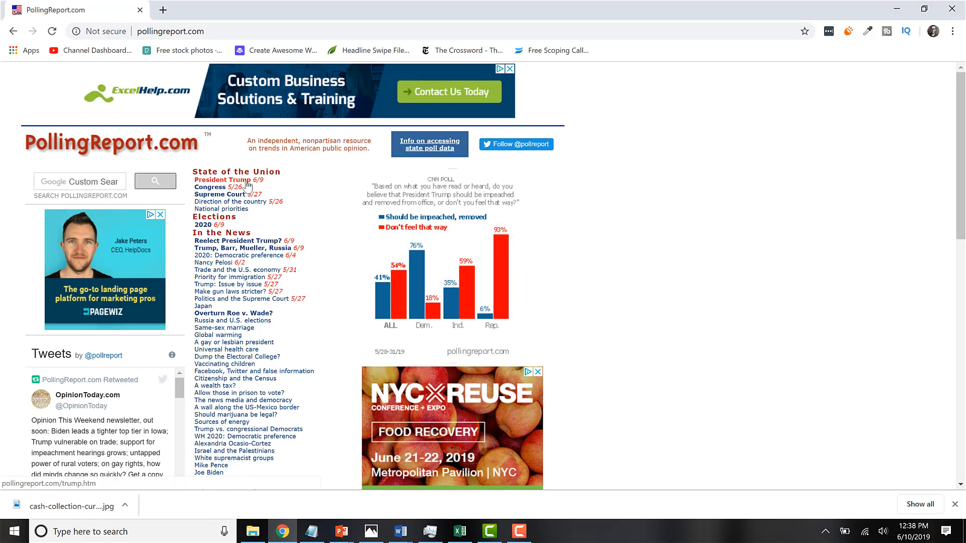
Open President Trump's job ratings page on PollingReport.com and select the upper part of the poll table.
{"action": "left_click", "coordinate": [246, 183]}
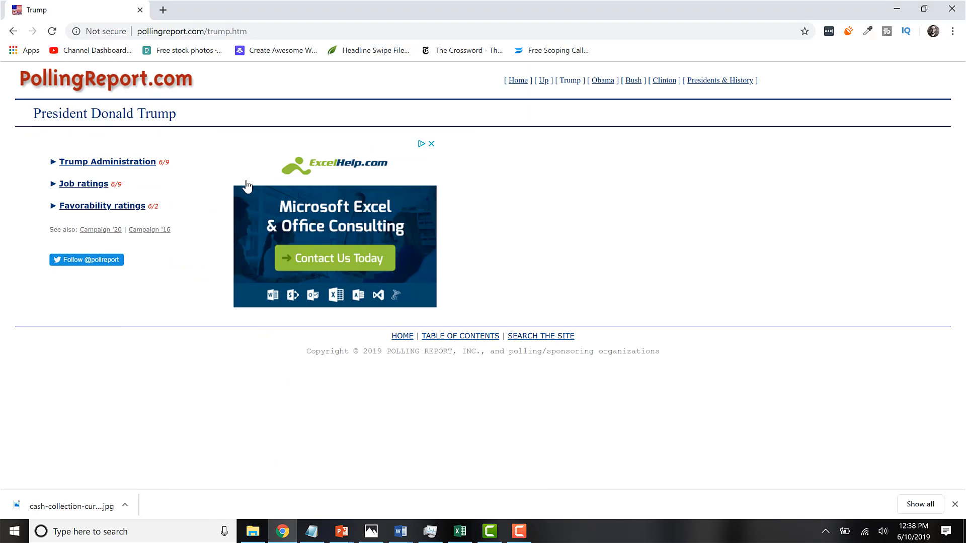
{"action": "left_click", "coordinate": [91, 188]}
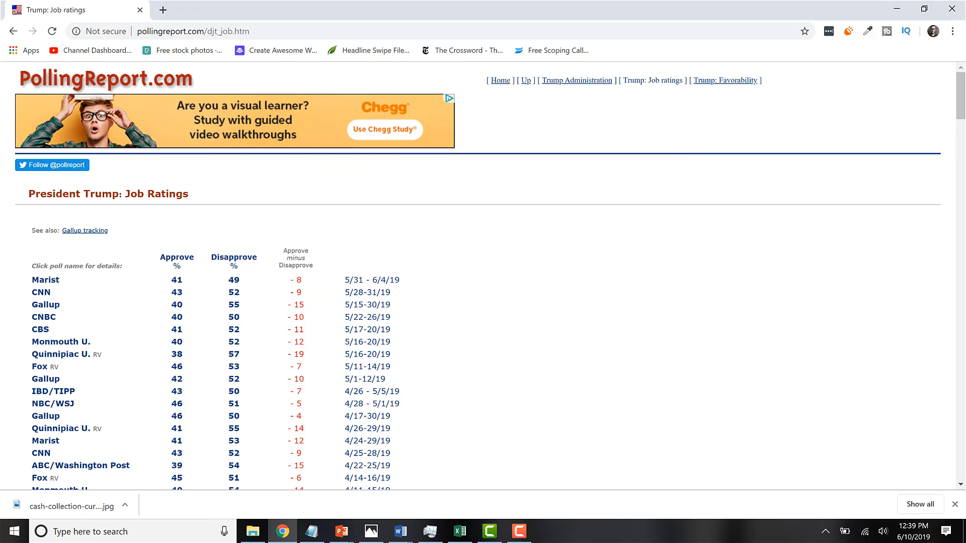
{"action": "mouse_move", "coordinate": [458, 533]}
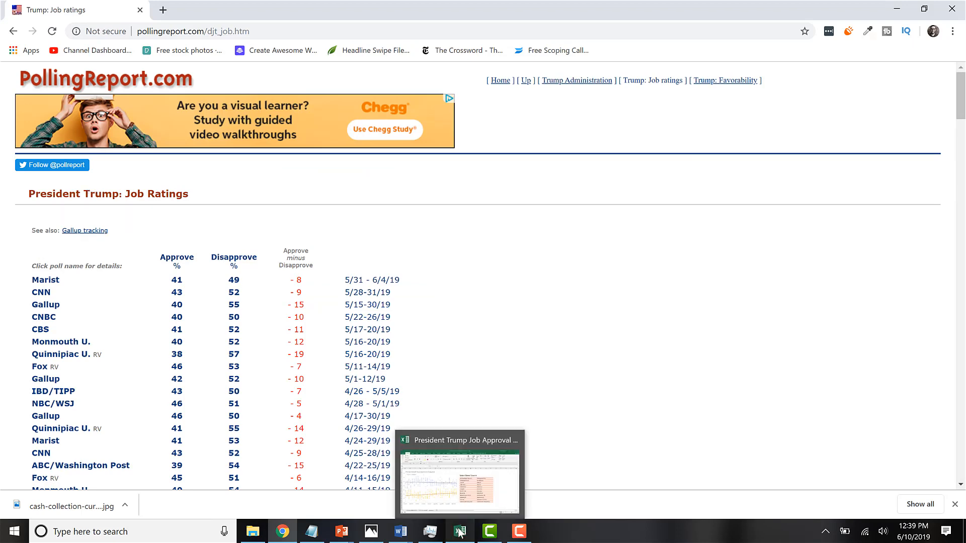
{"action": "scroll", "coordinate": [172, 317], "scroll_direction": "down", "scroll_amount": 5}
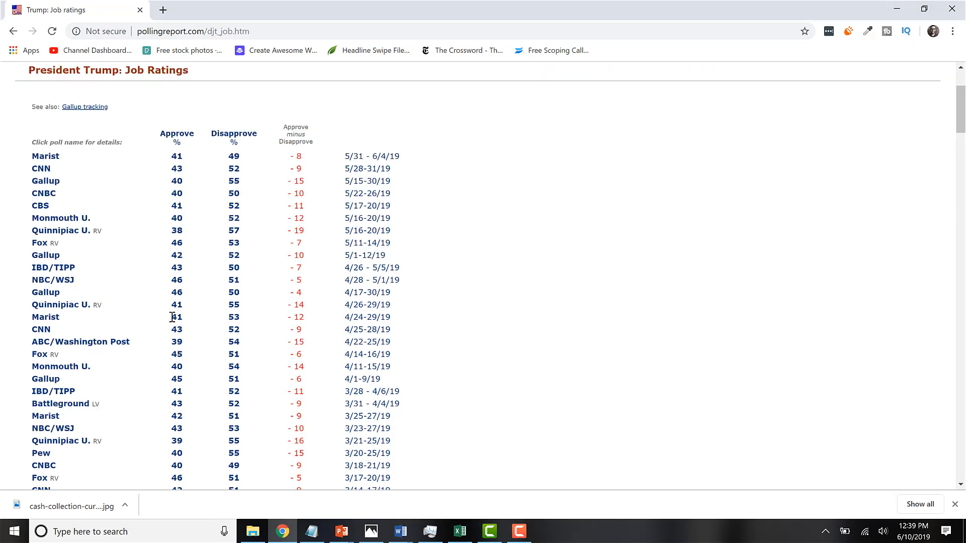
{"action": "scroll", "coordinate": [173, 317], "scroll_direction": "up", "scroll_amount": 5}
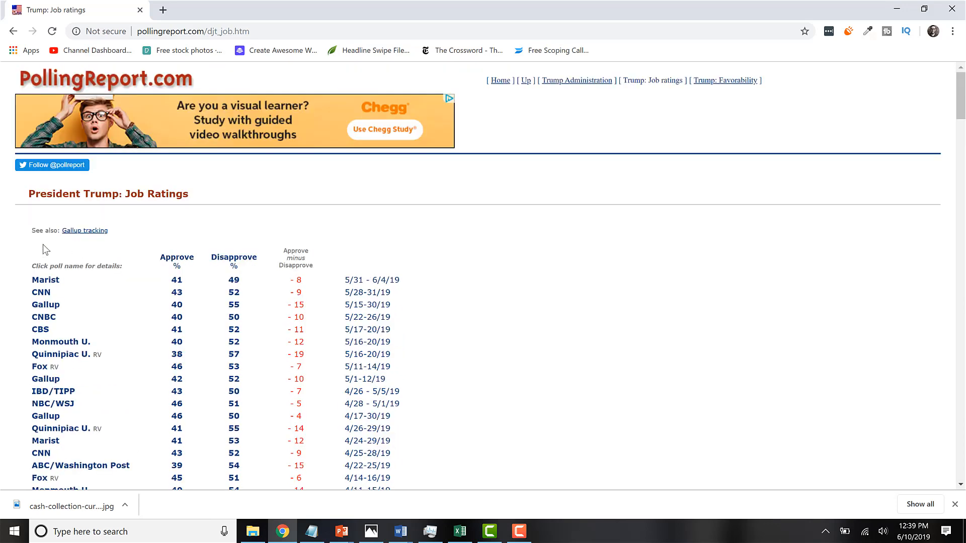
{"action": "left_click_drag", "start_coordinate": [42, 250], "coordinate": [421, 461]}
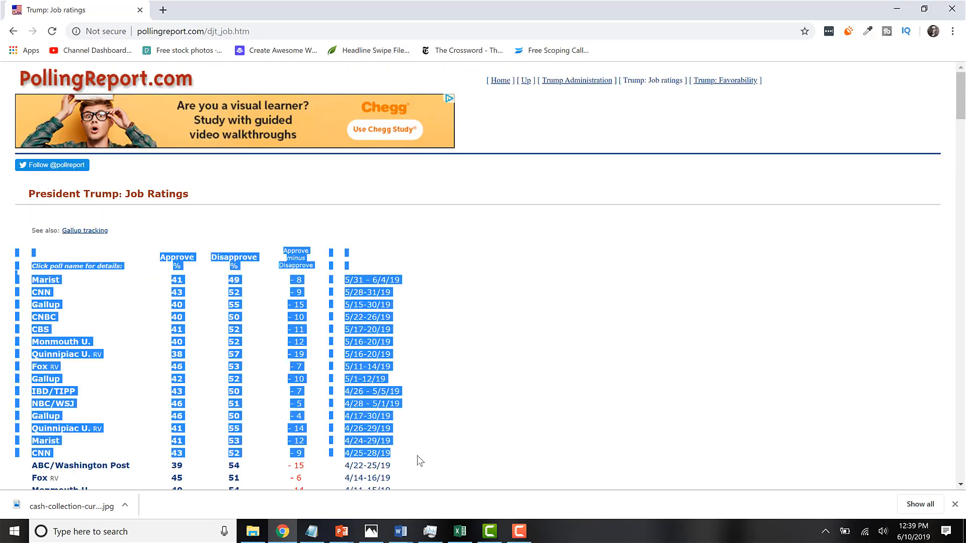
Switch to Excel and create a new blank workbook.
{"action": "left_click", "coordinate": [460, 531]}
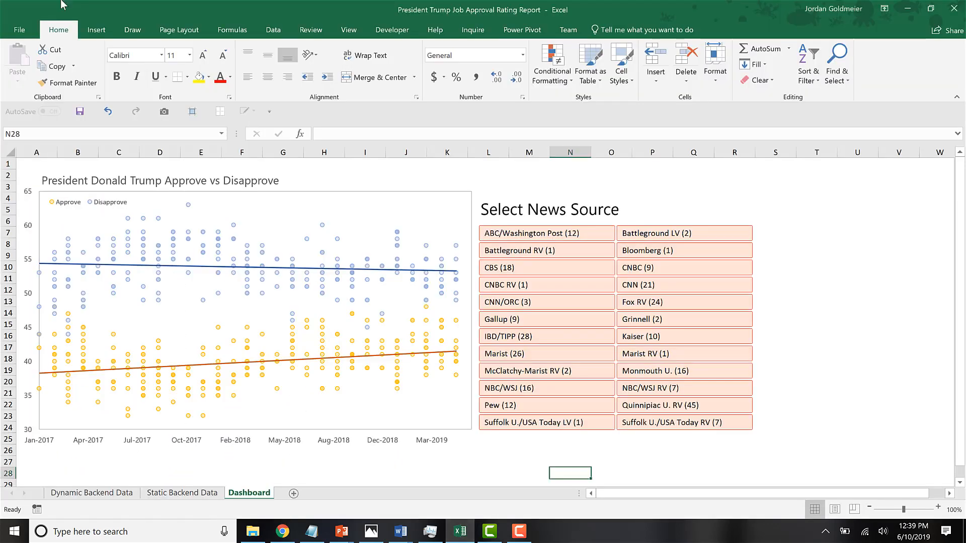
{"action": "left_click", "coordinate": [18, 31]}
{"action": "left_click", "coordinate": [27, 78]}
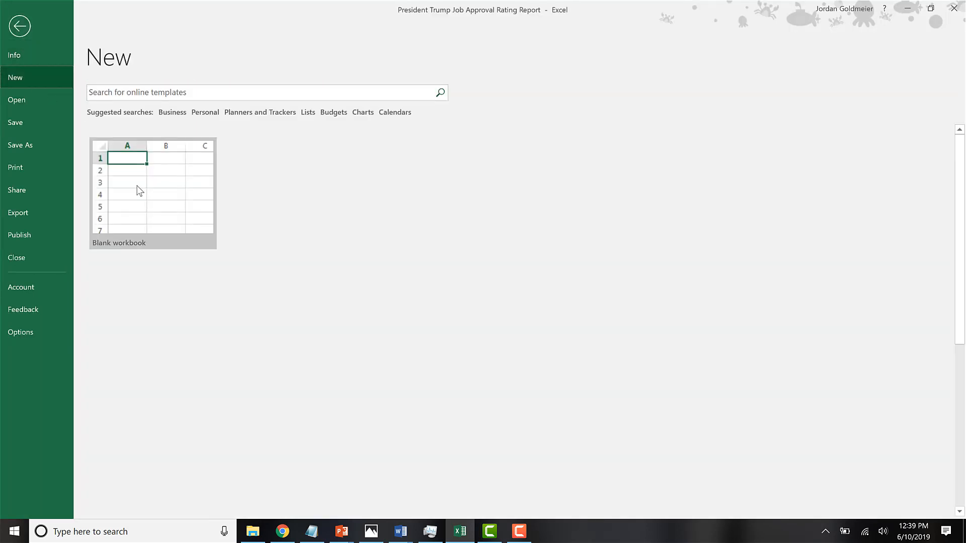
{"action": "key", "text": "Escape"}
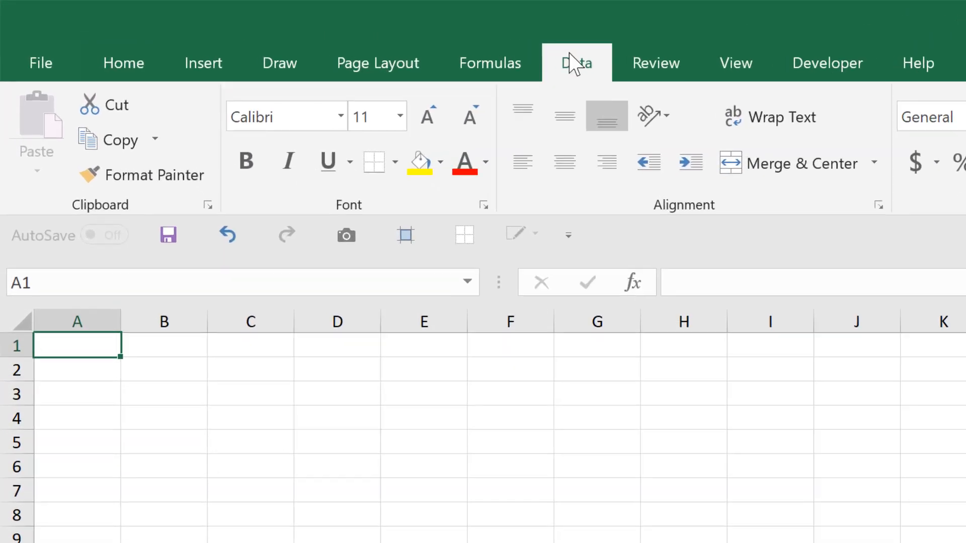
{"action": "left_click", "coordinate": [273, 29]}
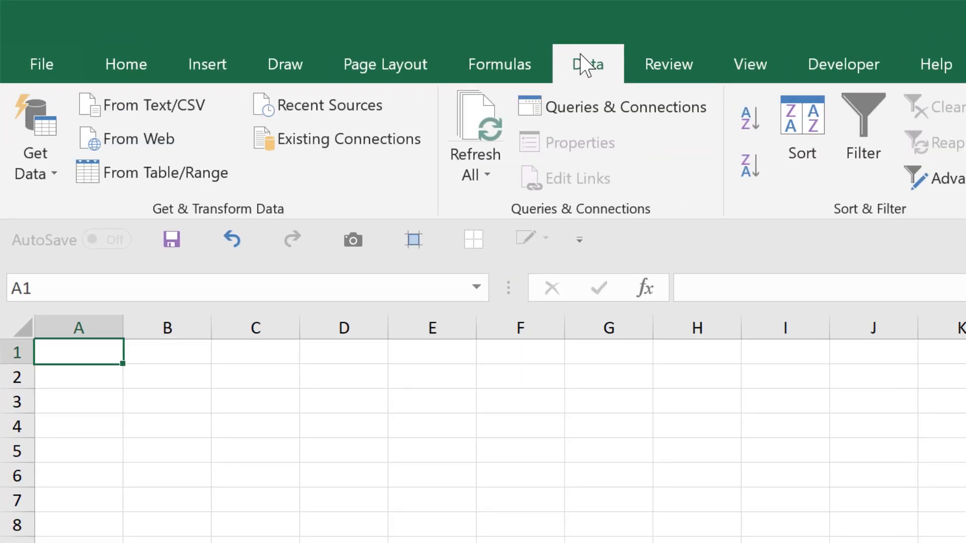
{"action": "left_click", "coordinate": [143, 149]}
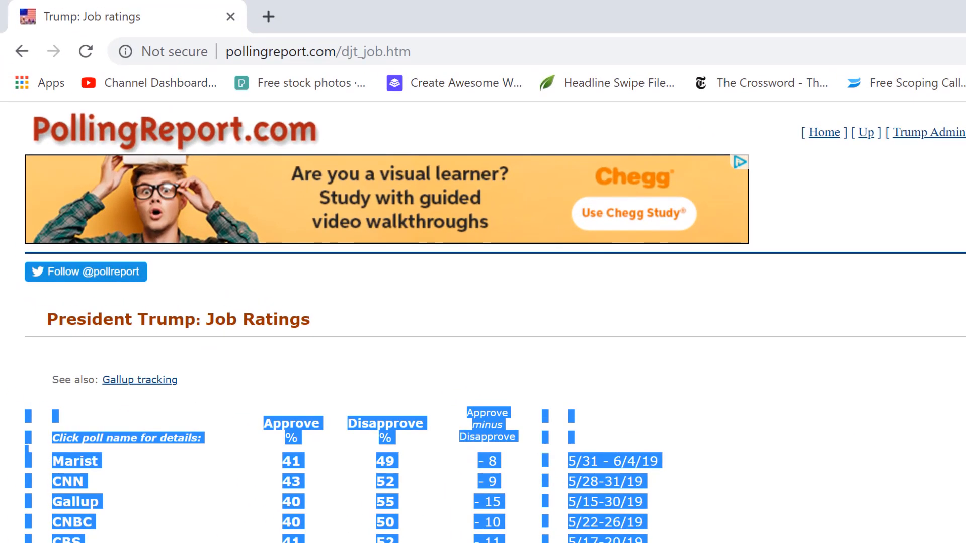
{"action": "left_click", "coordinate": [442, 48]}
{"action": "key", "text": "ctrl+c"}
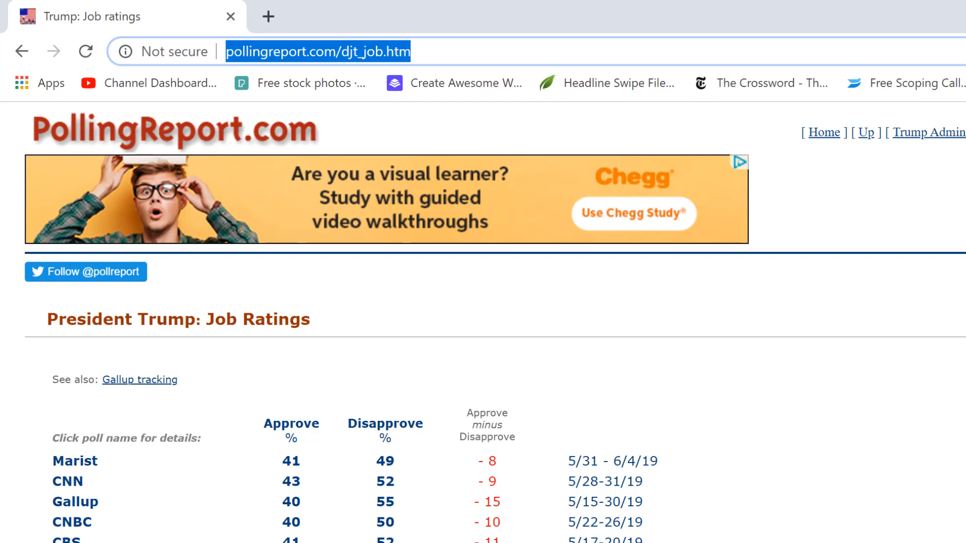
{"action": "key", "text": "alt+Tab"}
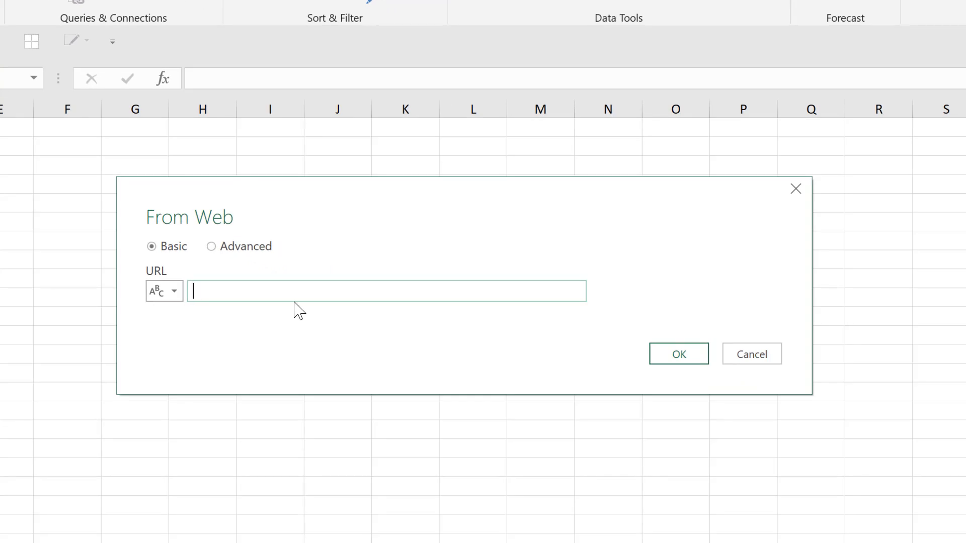
{"action": "key", "text": "ctrl+v"}
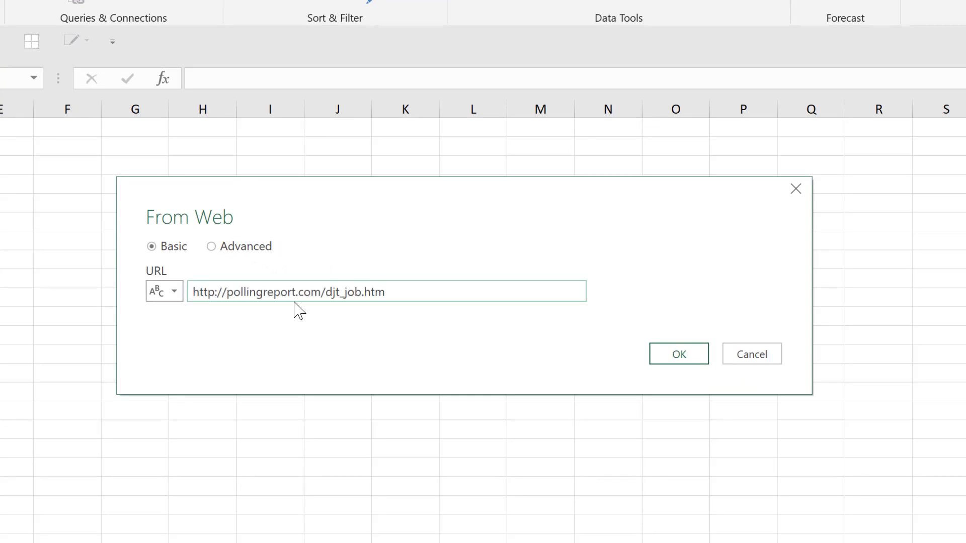
{"action": "left_click", "coordinate": [697, 355]}
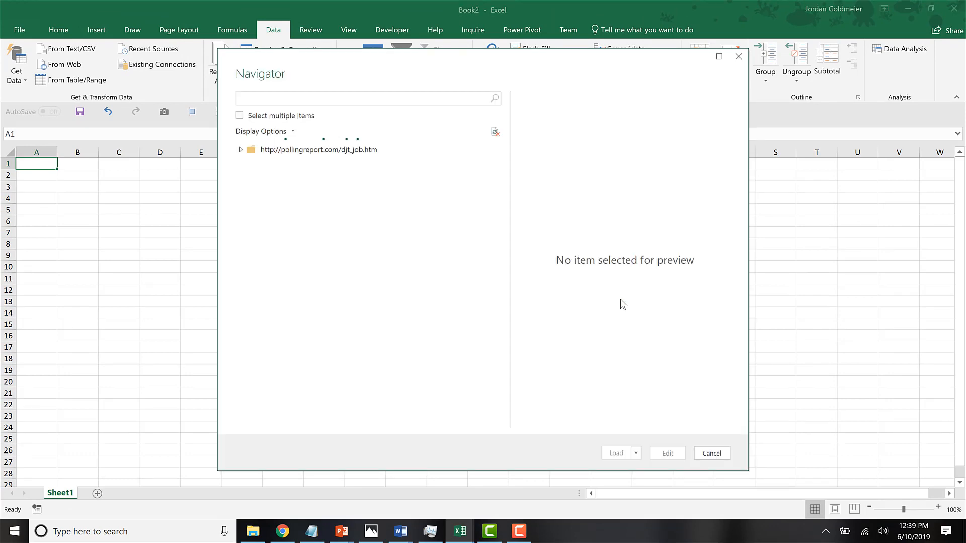
Choose Table 0 from the web source and open it for editing in Power Query.
{"action": "left_click", "coordinate": [200, 150]}
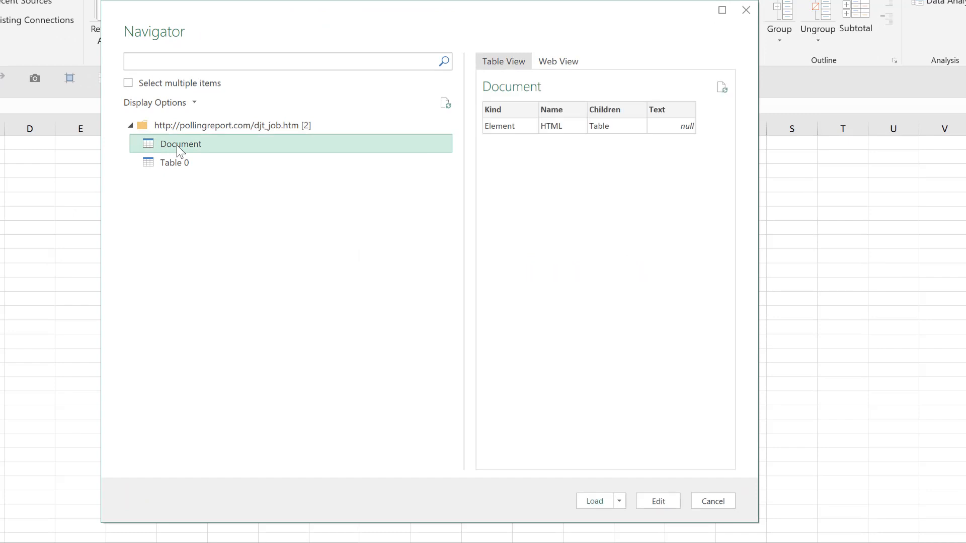
{"action": "left_click", "coordinate": [181, 163]}
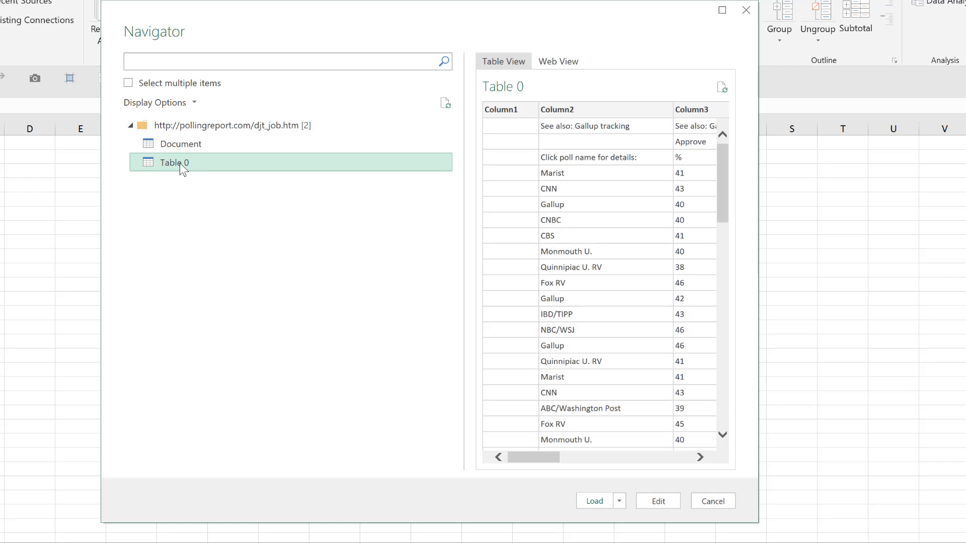
{"action": "left_click", "coordinate": [650, 502]}
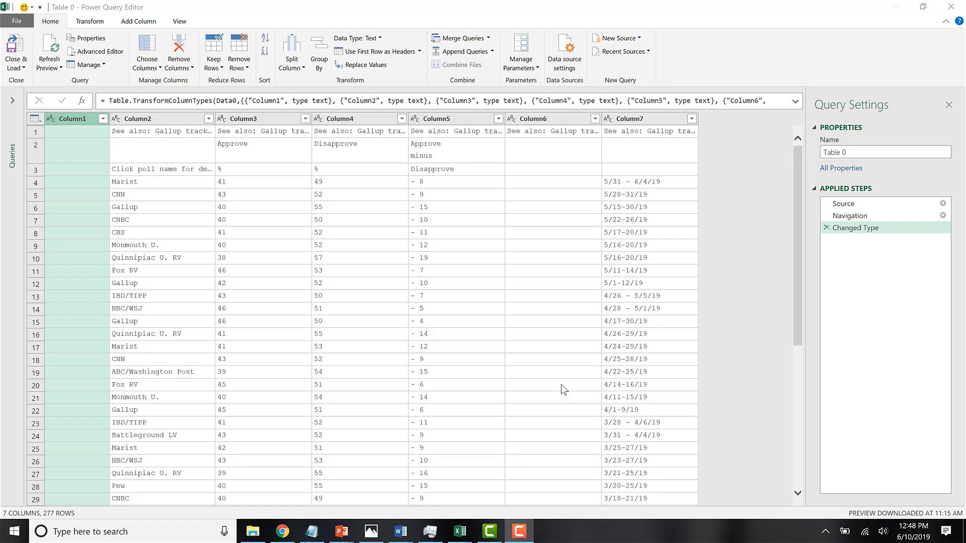
Remove the empty Column1 from the query.
{"action": "left_click", "coordinate": [179, 225]}
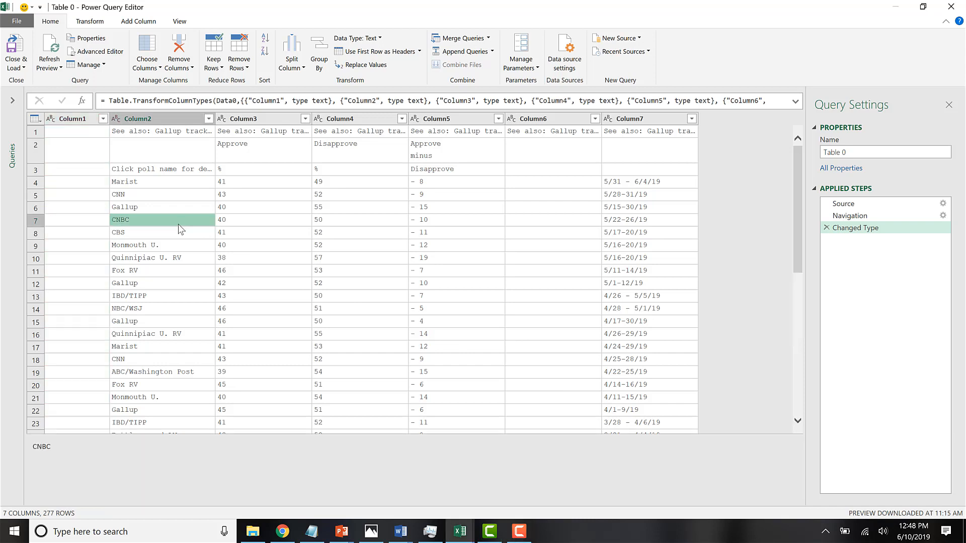
{"action": "left_click", "coordinate": [74, 120]}
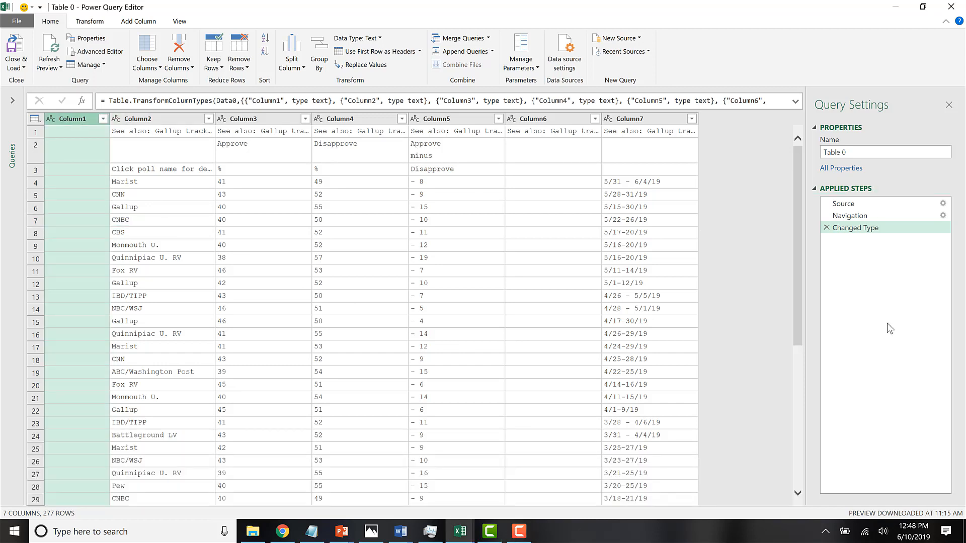
{"action": "right_click", "coordinate": [71, 121]}
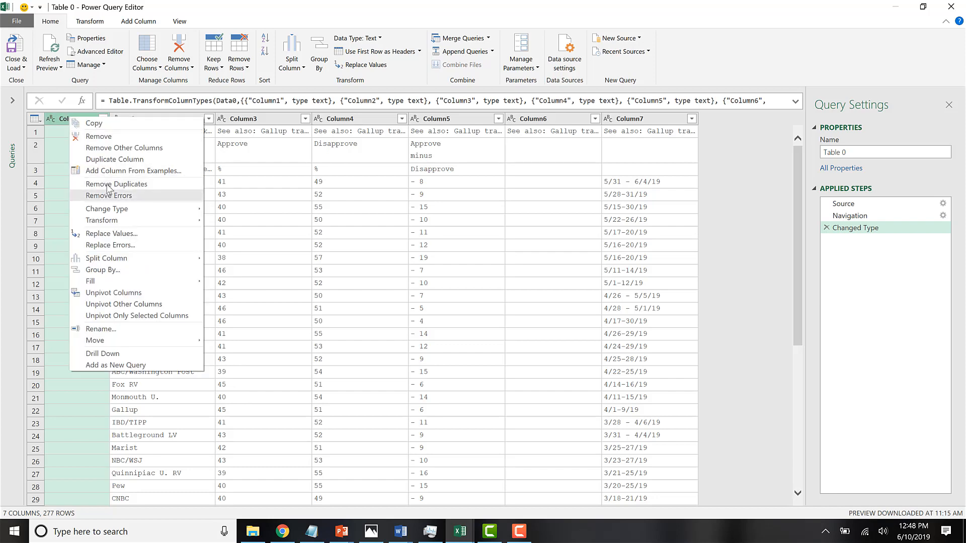
{"action": "left_click", "coordinate": [99, 137]}
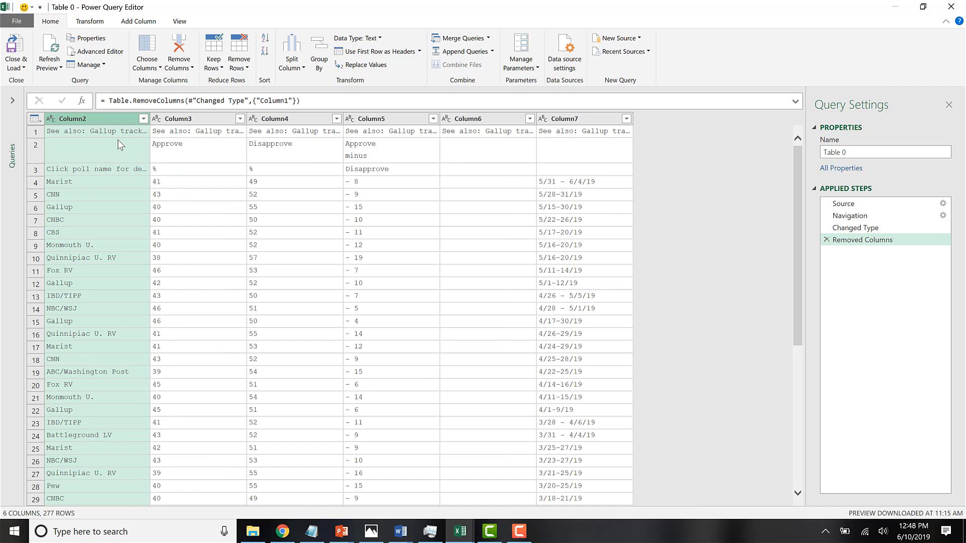
Check Column6 for data and remove it from the query.
{"action": "left_click", "coordinate": [147, 232]}
{"action": "left_click", "coordinate": [503, 233]}
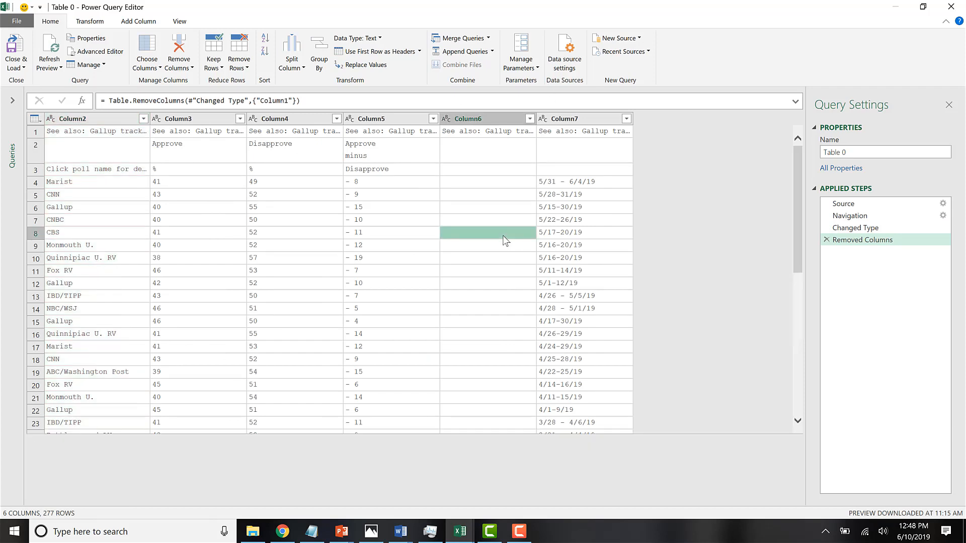
{"action": "scroll", "coordinate": [505, 240], "scroll_direction": "down", "scroll_amount": 10}
{"action": "scroll", "coordinate": [506, 240], "scroll_direction": "up", "scroll_amount": 8}
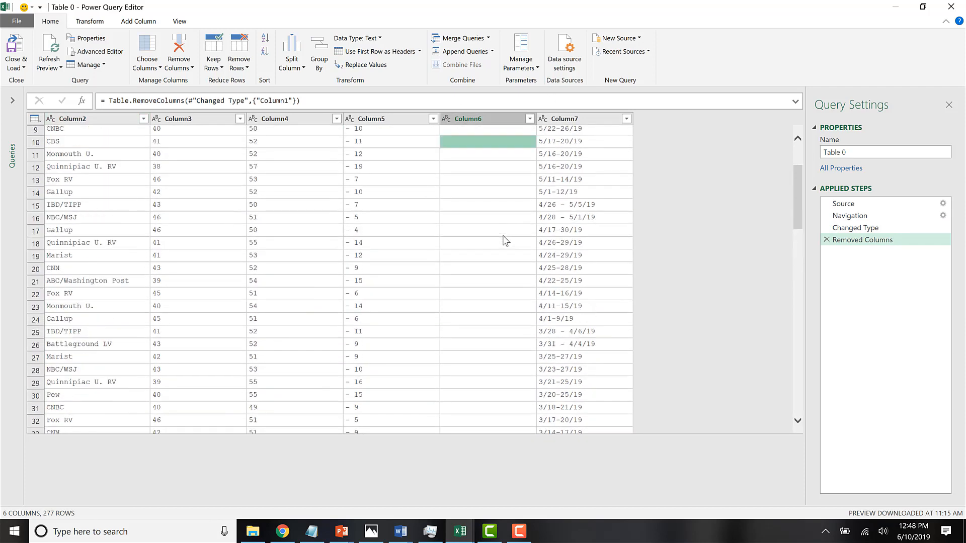
{"action": "scroll", "coordinate": [506, 240], "scroll_direction": "up", "scroll_amount": 3}
{"action": "left_click", "coordinate": [487, 118]}
{"action": "right_click", "coordinate": [488, 119]}
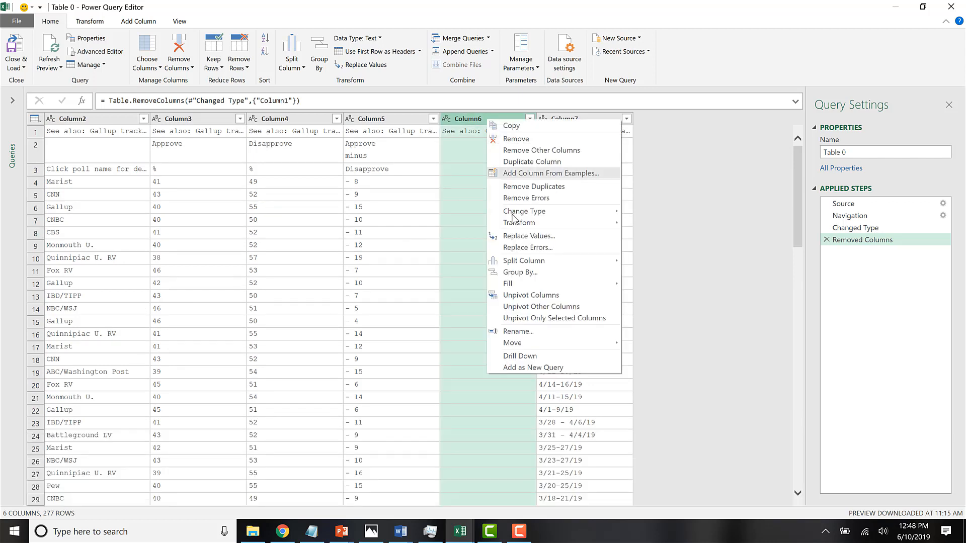
{"action": "left_click", "coordinate": [535, 140]}
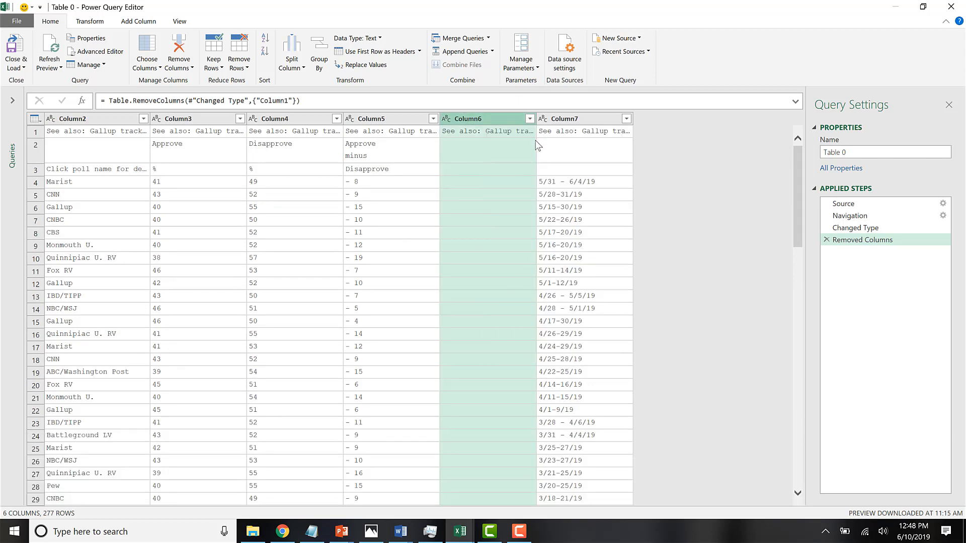
Examine the approve-minus-disapprove values in Column5 against the approve and disapprove figures in Column3 and Column4.
{"action": "left_click", "coordinate": [301, 209]}
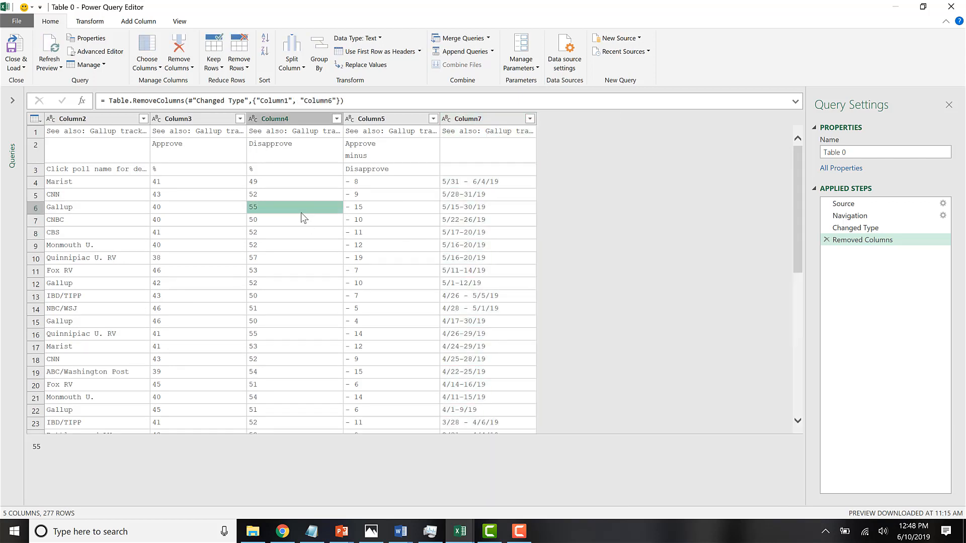
{"action": "left_click", "coordinate": [378, 175]}
{"action": "left_click", "coordinate": [378, 223]}
{"action": "scroll", "coordinate": [377, 226], "scroll_direction": "down", "scroll_amount": 5}
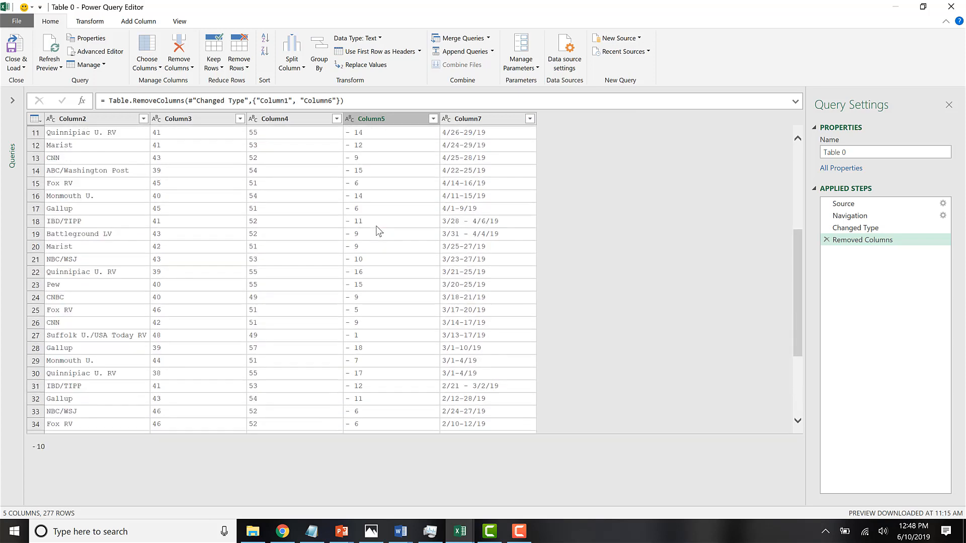
{"action": "scroll", "coordinate": [378, 230], "scroll_direction": "down", "scroll_amount": 3}
{"action": "scroll", "coordinate": [379, 231], "scroll_direction": "up", "scroll_amount": 10}
{"action": "left_click", "coordinate": [379, 187]}
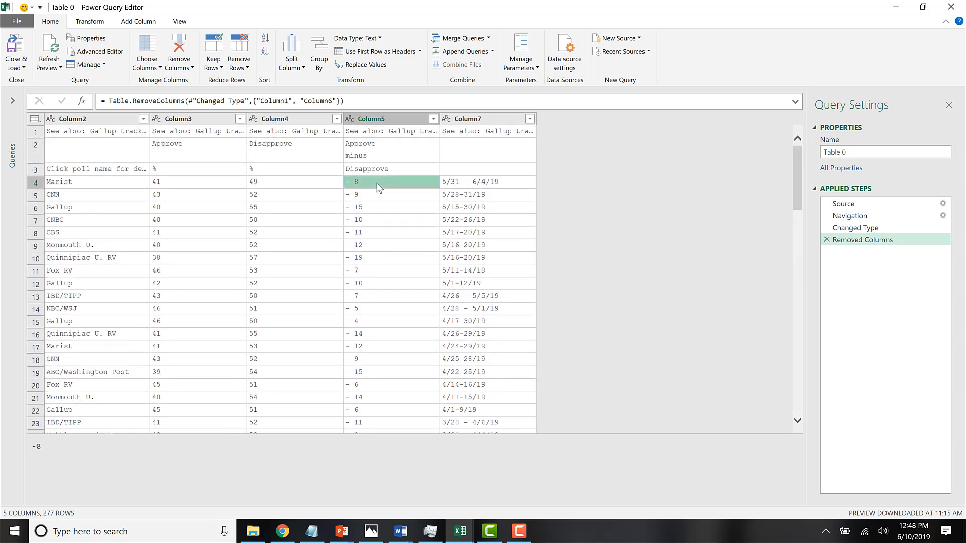
{"action": "left_click", "coordinate": [201, 188]}
{"action": "key", "text": "Right"}
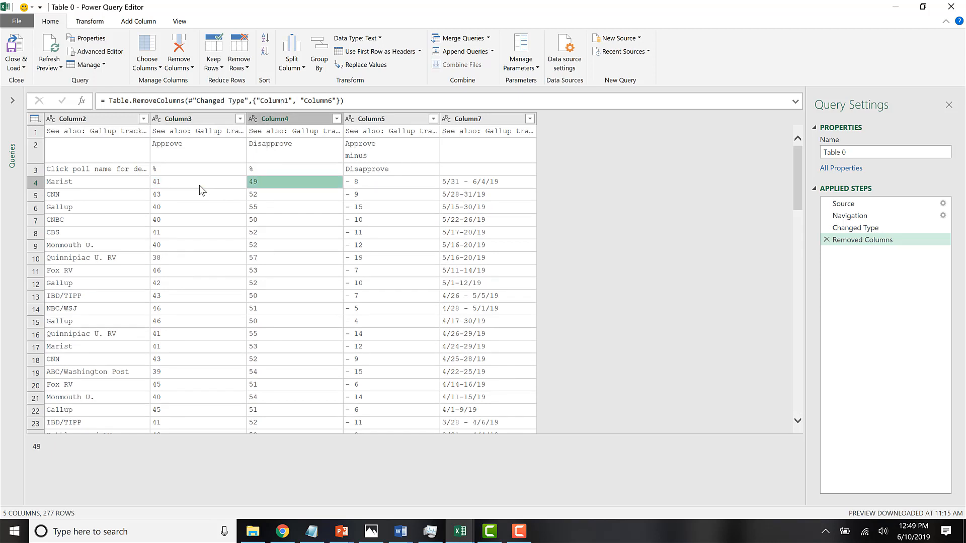
{"action": "left_click", "coordinate": [386, 204]}
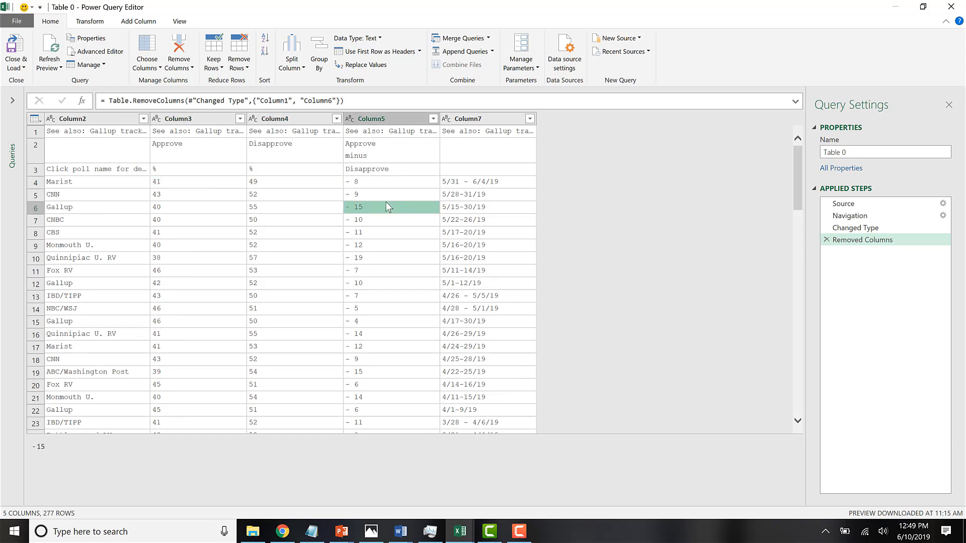
Remove Column5, the approve-minus-disapprove column, from the query.
{"action": "left_click", "coordinate": [396, 119]}
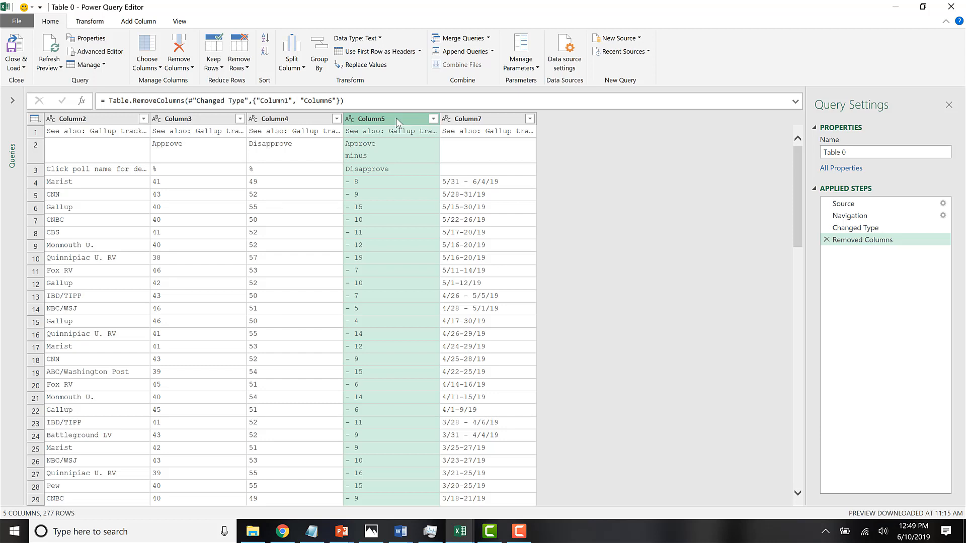
{"action": "right_click", "coordinate": [397, 120]}
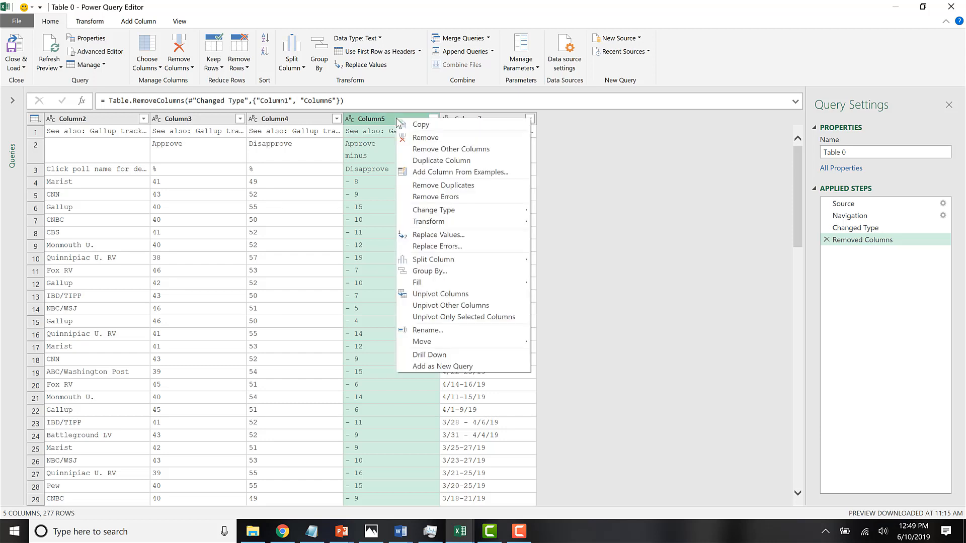
{"action": "left_click", "coordinate": [457, 138]}
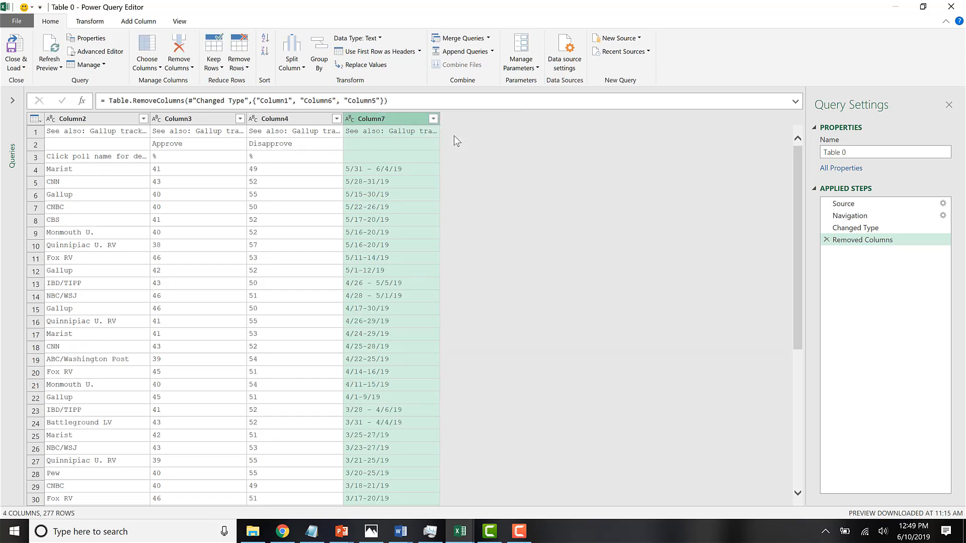
{"action": "left_click", "coordinate": [170, 187]}
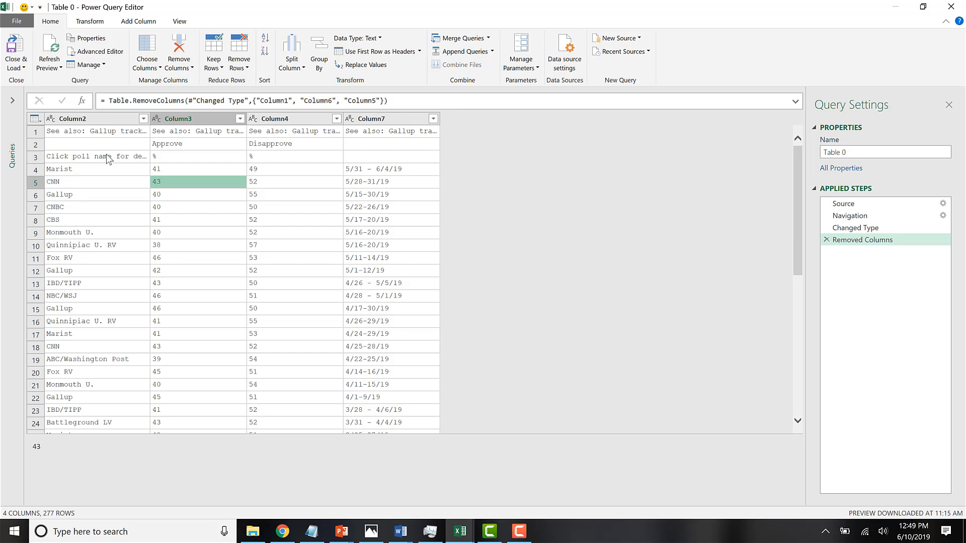
Check the non-data rows above the first poll and remove the top 3 rows from the query.
{"action": "left_click", "coordinate": [39, 132]}
{"action": "left_click", "coordinate": [39, 146]}
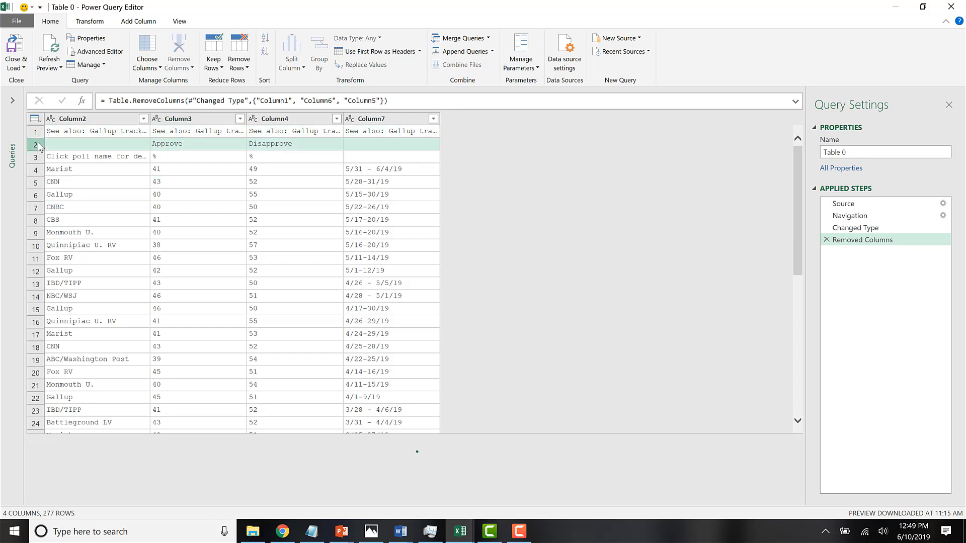
{"action": "left_click", "coordinate": [39, 158]}
{"action": "left_click", "coordinate": [39, 133]}
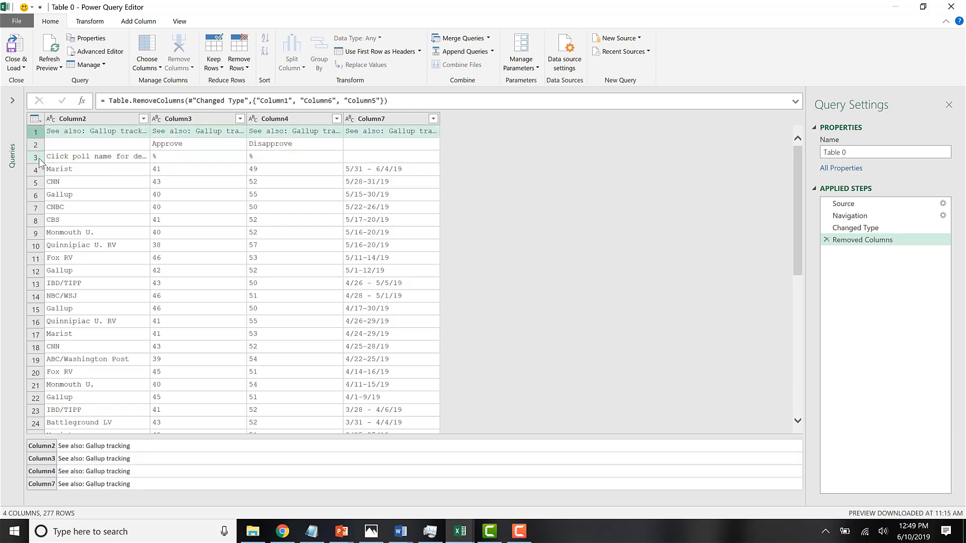
{"action": "left_click", "coordinate": [39, 160]}
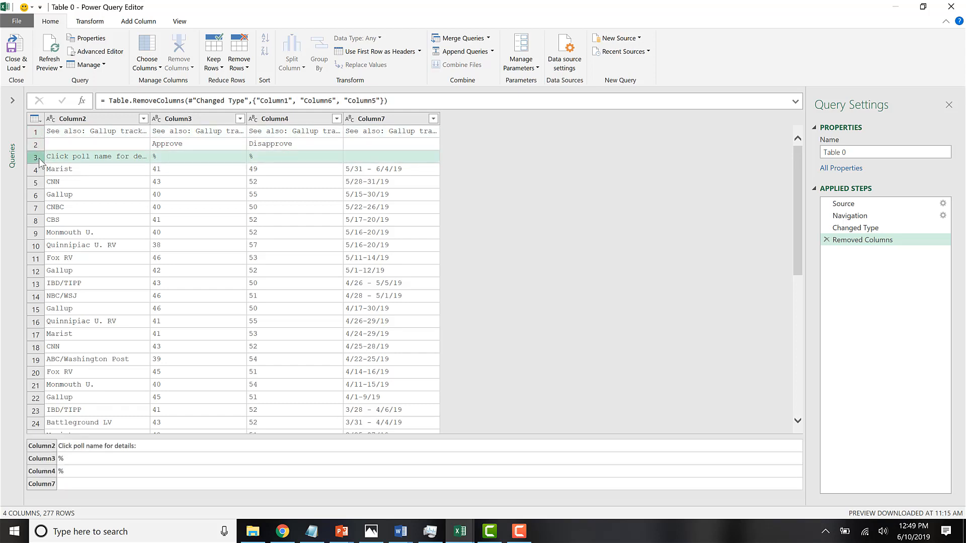
{"action": "left_click", "coordinate": [37, 133]}
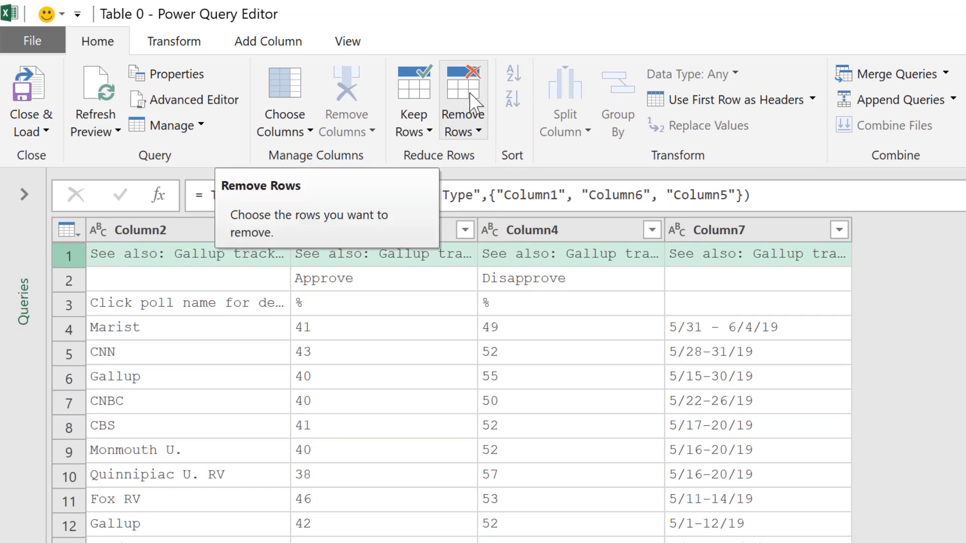
{"action": "left_click", "coordinate": [472, 111]}
{"action": "left_click", "coordinate": [448, 155]}
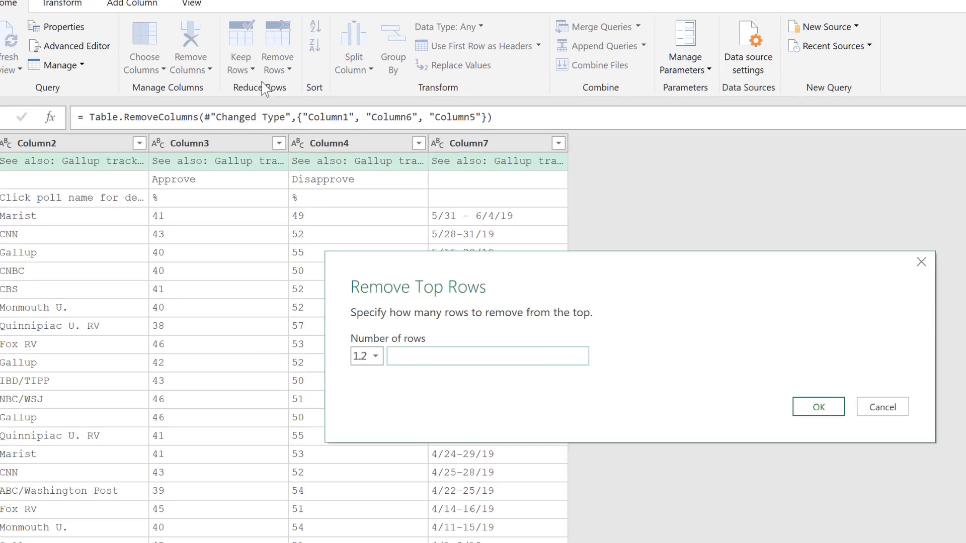
{"action": "type", "text": "3"}
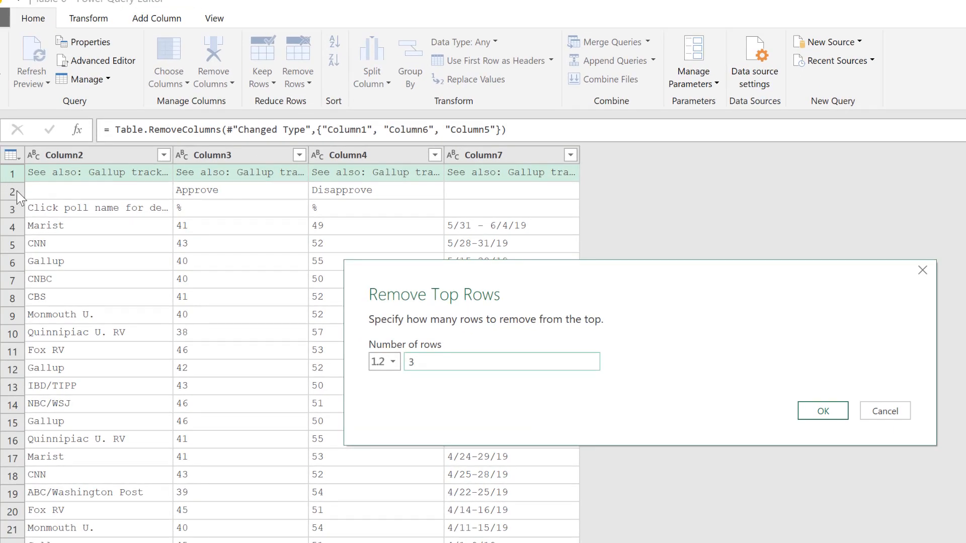
{"action": "left_click", "coordinate": [808, 412]}
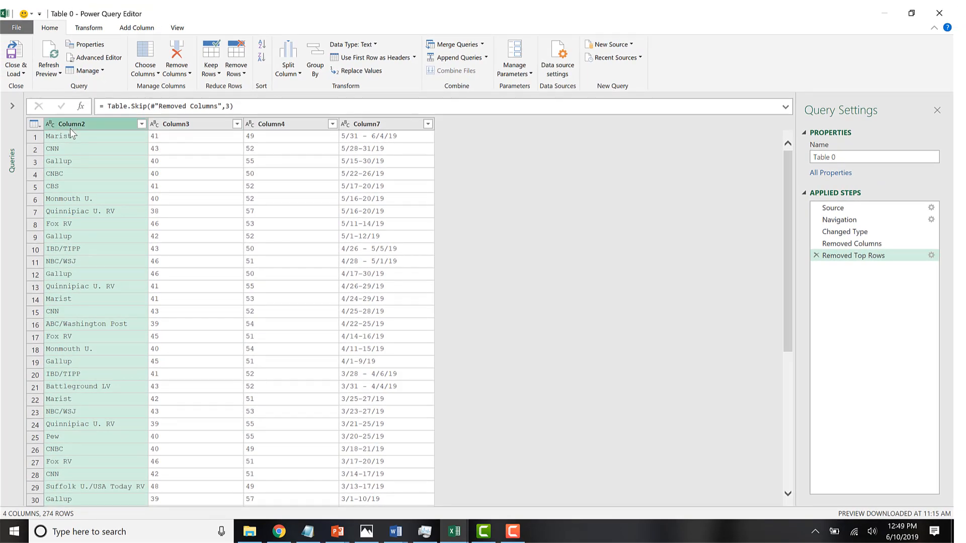
Rename Column2, which holds the pollsters, to "Poll Name".
{"action": "right_click", "coordinate": [69, 126]}
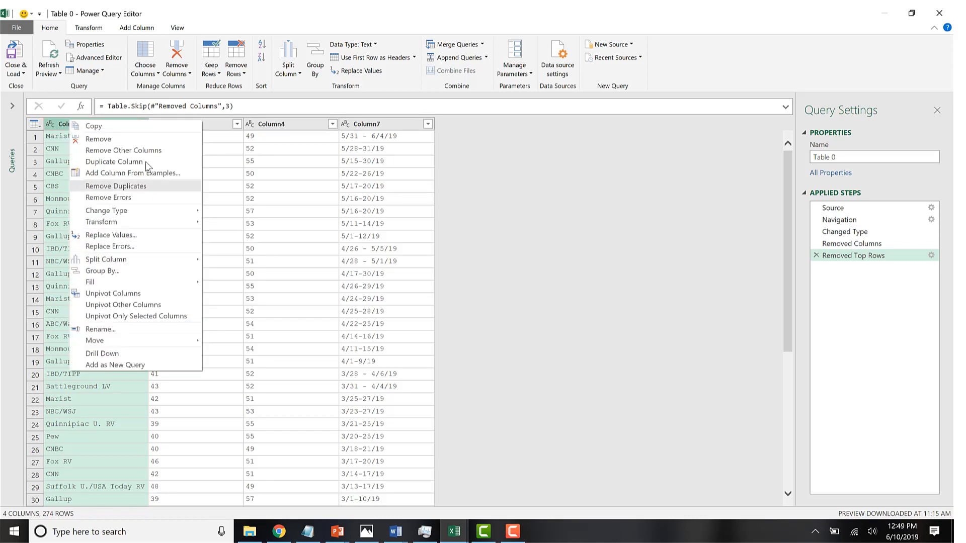
{"action": "left_click", "coordinate": [120, 329]}
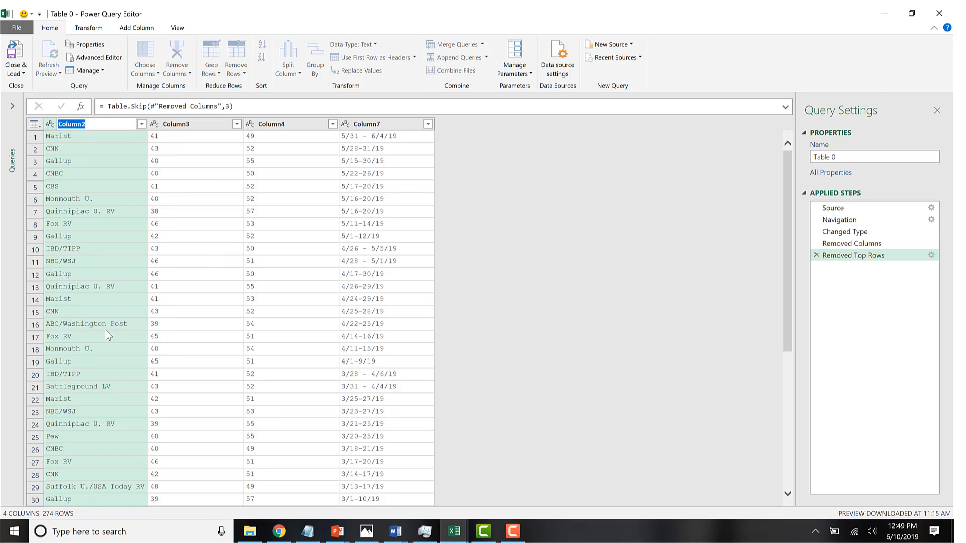
{"action": "type", "text": "Poll Name"}
{"action": "key", "text": "Return"}
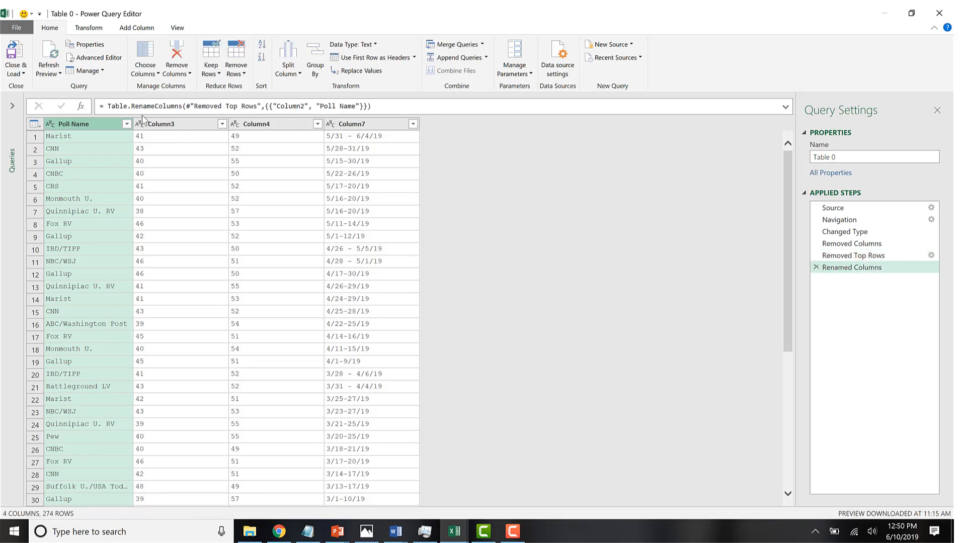
Rename Column3 to "Approve (%)".
{"action": "right_click", "coordinate": [175, 123]}
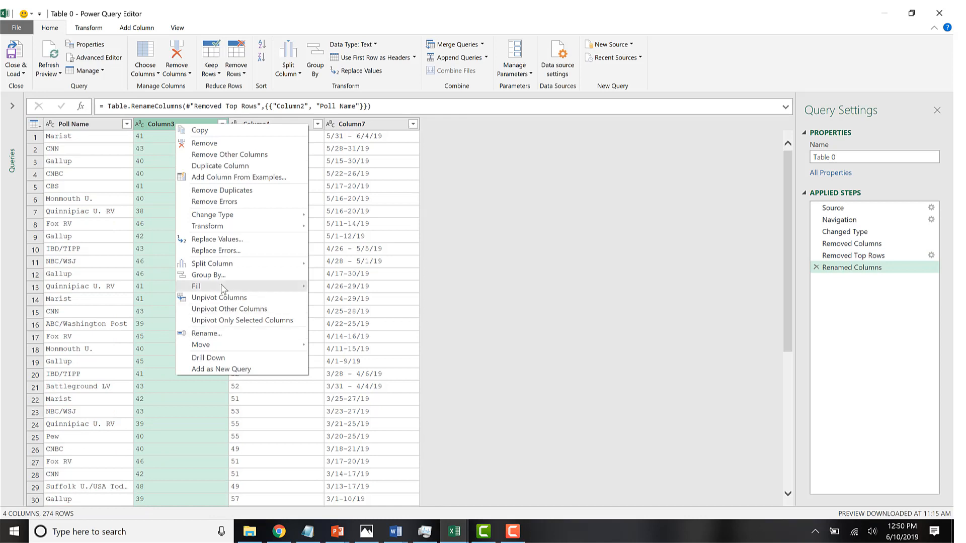
{"action": "left_click", "coordinate": [229, 334]}
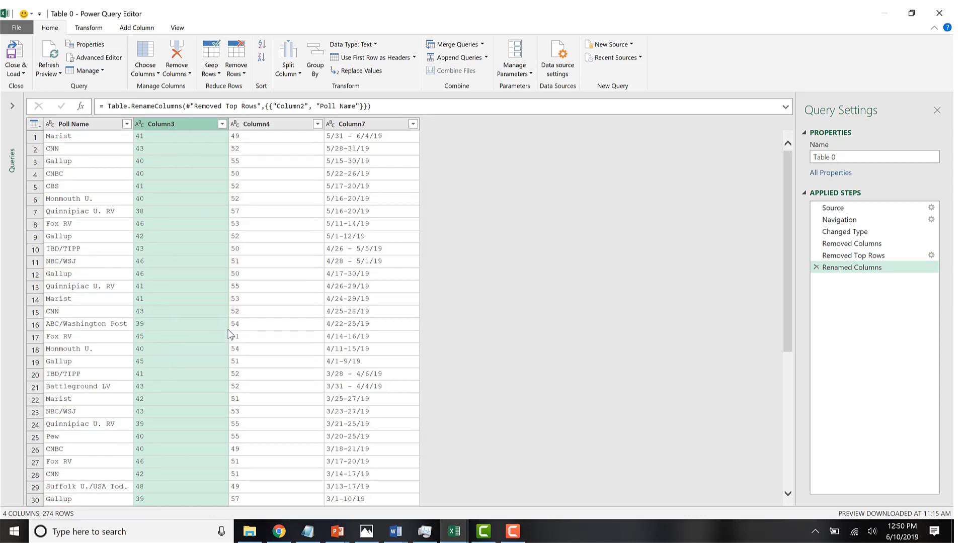
{"action": "type", "text": "Approve "}
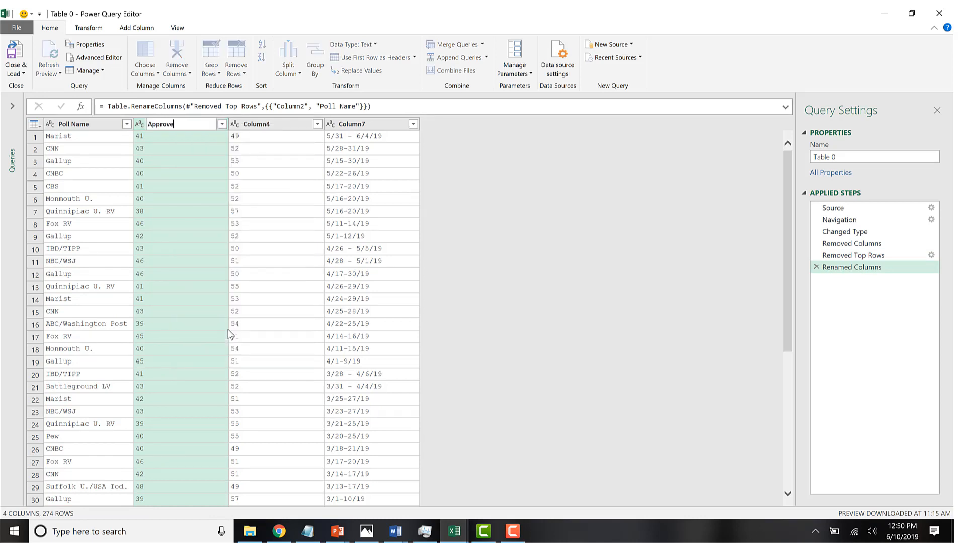
{"action": "type", "text": "(%)"}
{"action": "key", "text": "Return"}
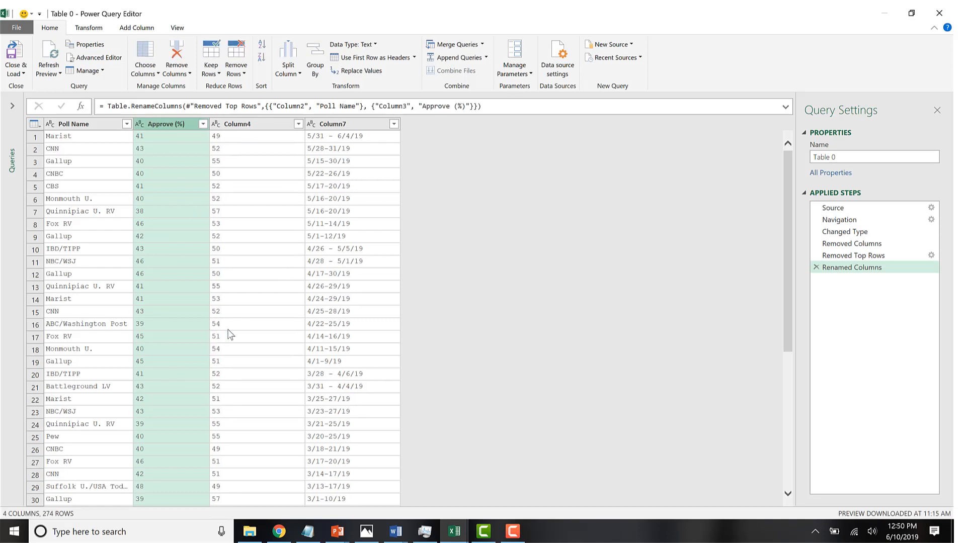
Rename Column4 to "Disapprove (%)".
{"action": "left_click", "coordinate": [239, 126]}
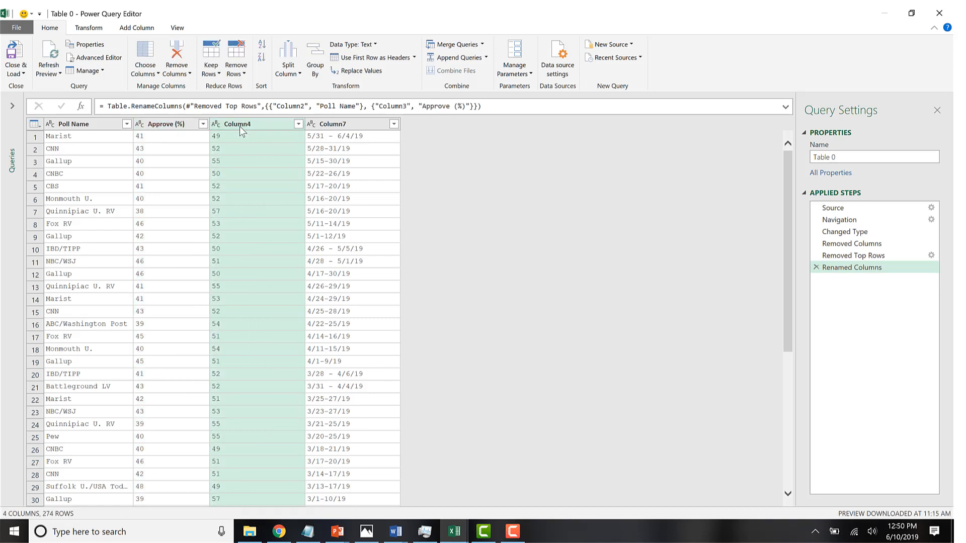
{"action": "right_click", "coordinate": [240, 126]}
{"action": "left_click", "coordinate": [276, 336]}
{"action": "type", "text": "Disa"}
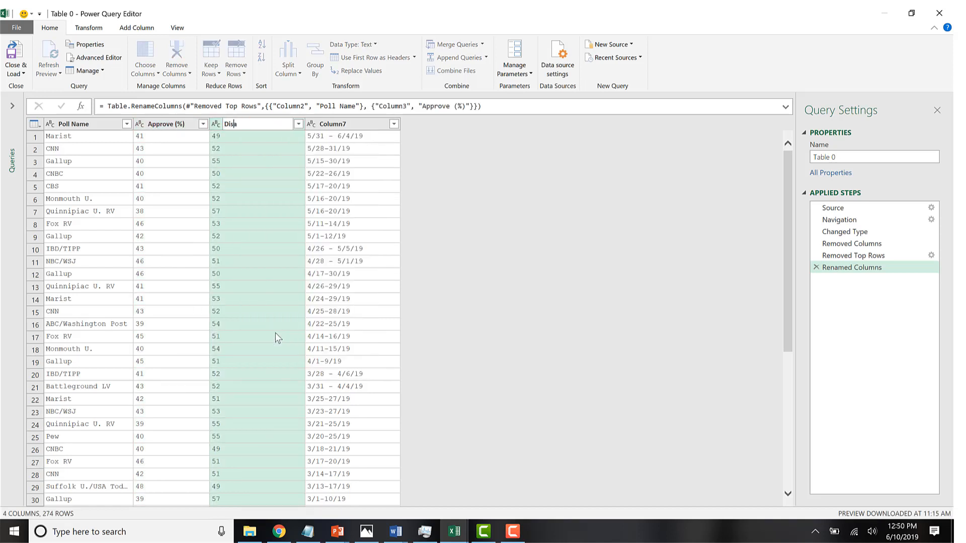
{"action": "type", "text": "pprove (%)"}
{"action": "key", "text": "Return"}
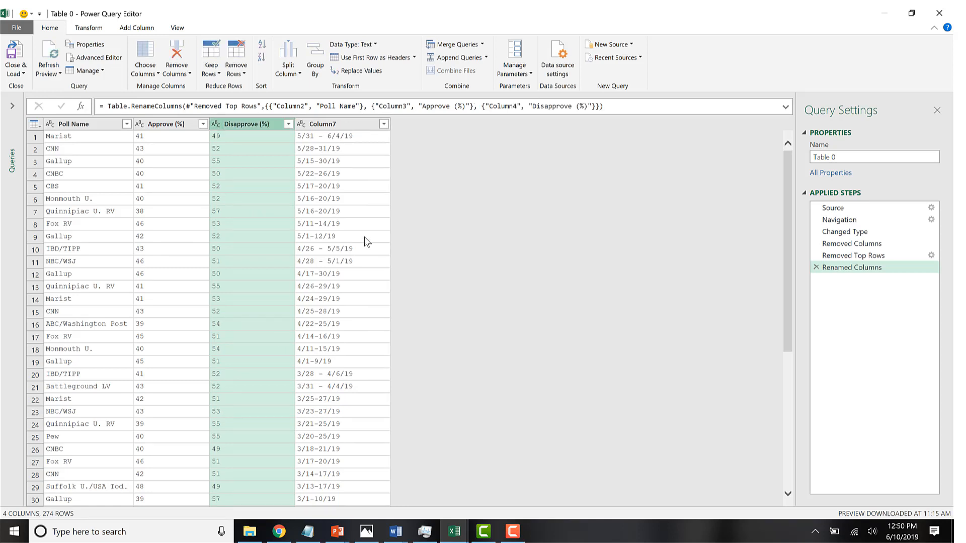
Review the date ranges in Column7 and split the column by the custom delimiter "/" at the left-most delimiter.
{"action": "left_click", "coordinate": [364, 237]}
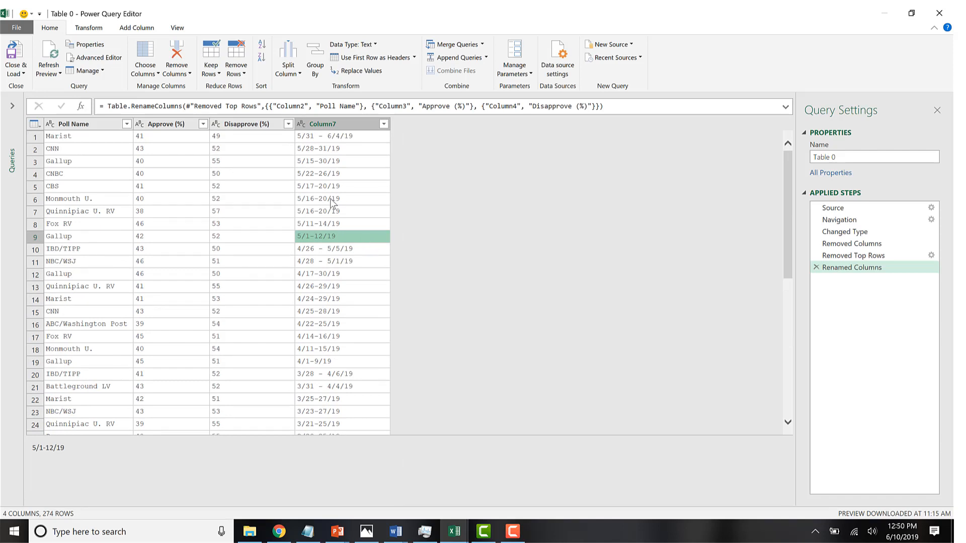
{"action": "scroll", "coordinate": [330, 198], "scroll_direction": "down", "scroll_amount": 3}
{"action": "left_click", "coordinate": [331, 232]}
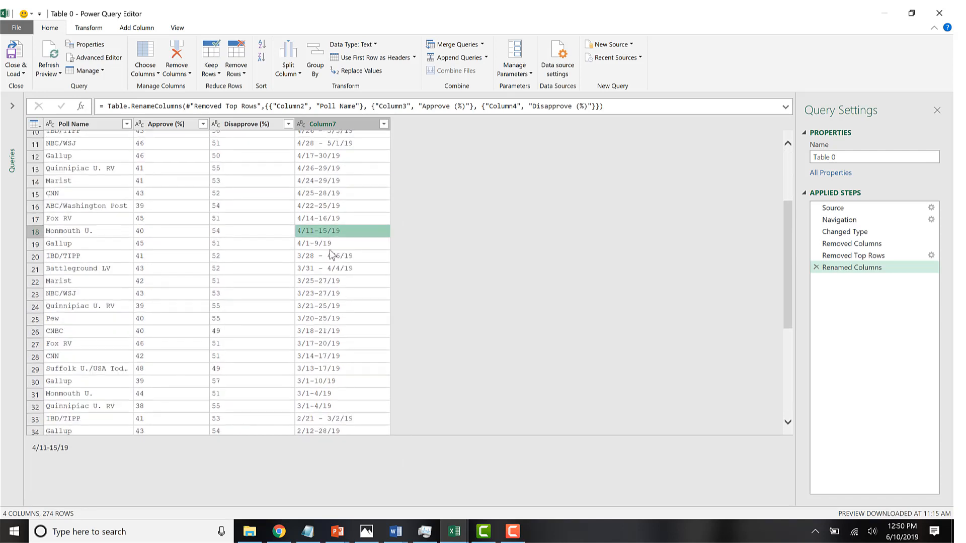
{"action": "left_click", "coordinate": [330, 244]}
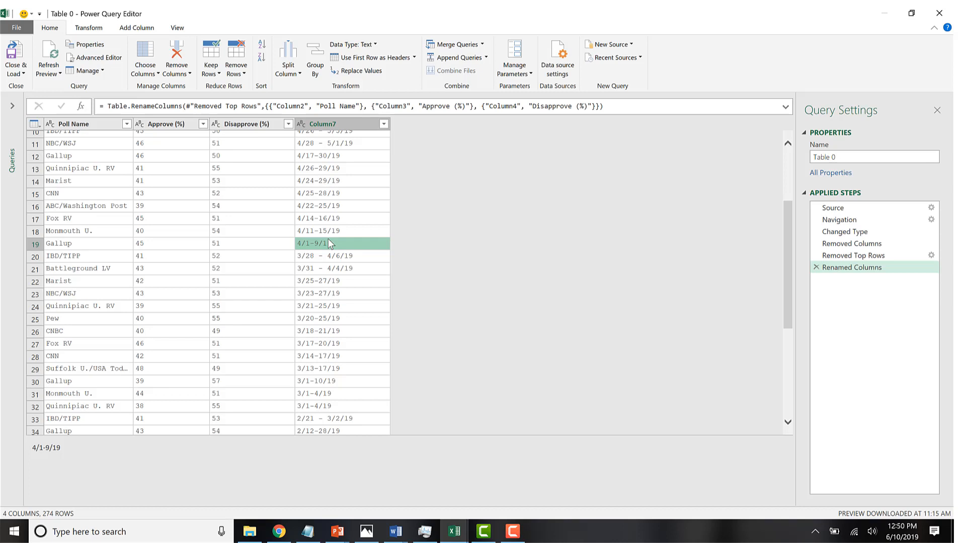
{"action": "scroll", "coordinate": [330, 244], "scroll_direction": "up", "scroll_amount": 3}
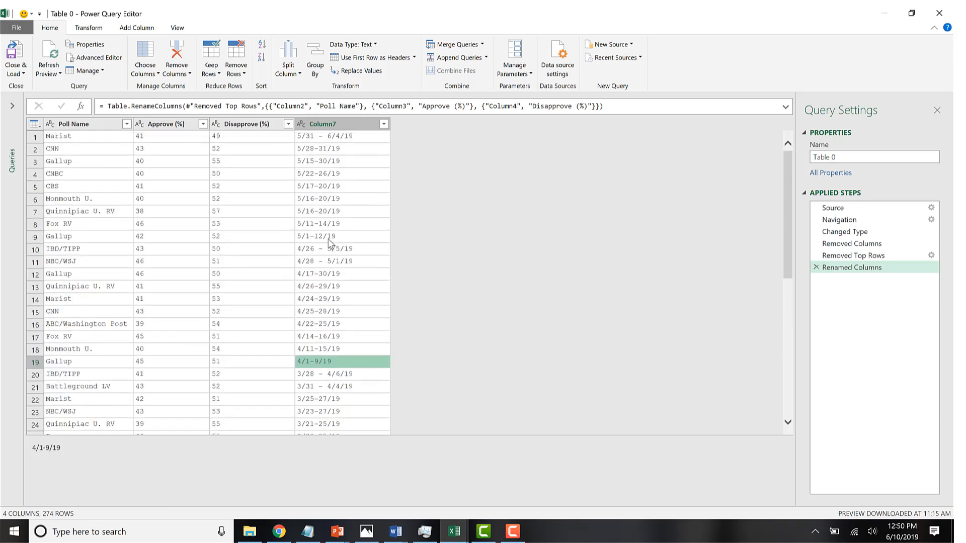
{"action": "left_click", "coordinate": [347, 127]}
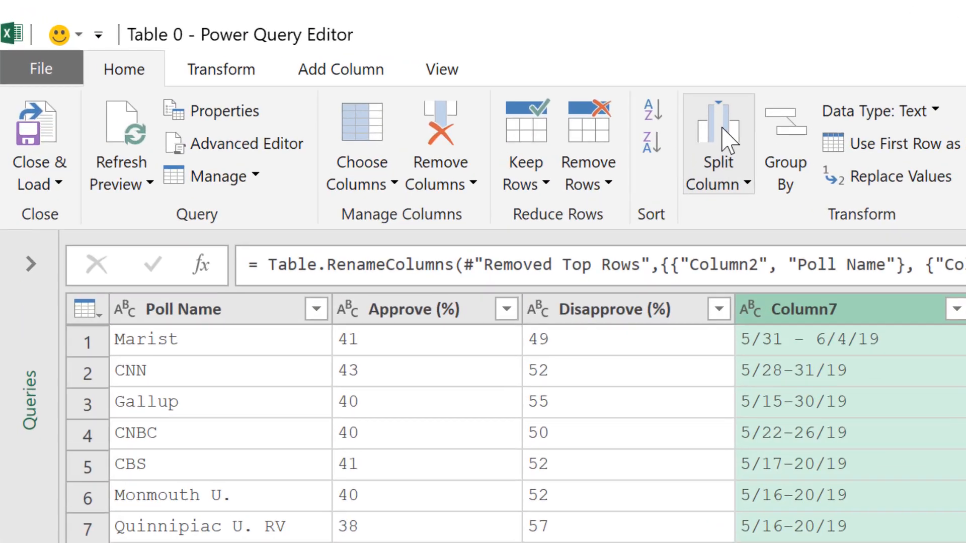
{"action": "left_click", "coordinate": [290, 56]}
{"action": "left_click", "coordinate": [687, 233]}
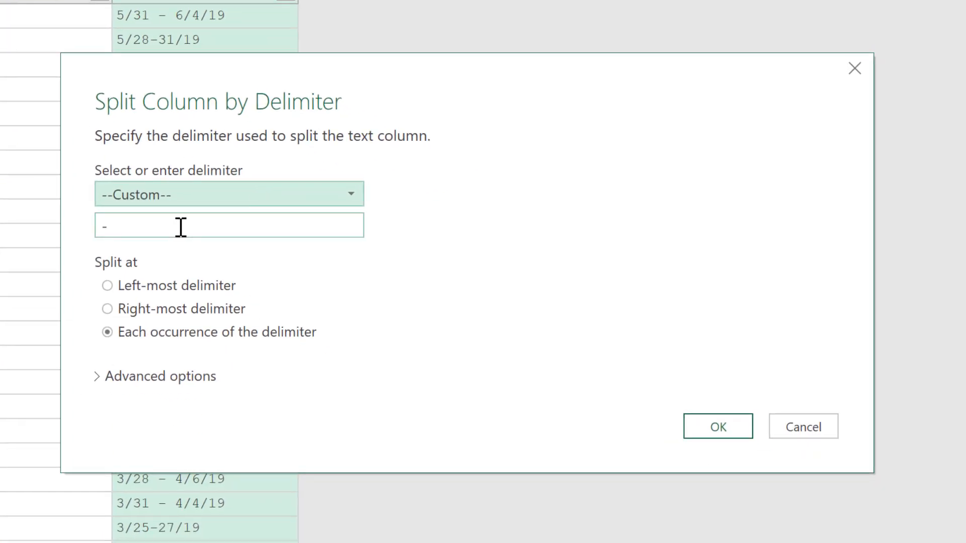
{"action": "double_click", "coordinate": [637, 502]}
{"action": "type", "text": "/"}
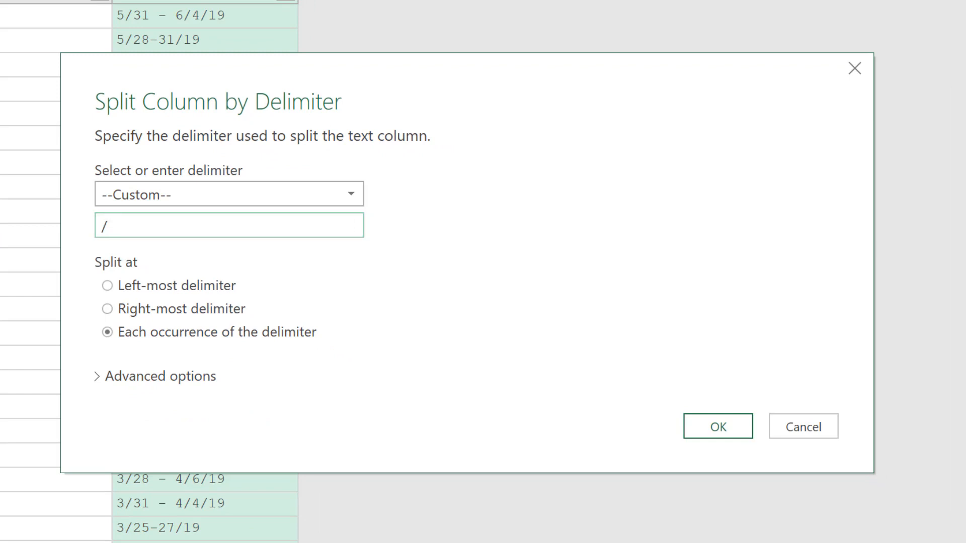
{"action": "left_click", "coordinate": [107, 285]}
{"action": "left_click_drag", "start_coordinate": [298, 63], "coordinate": [517, 99]}
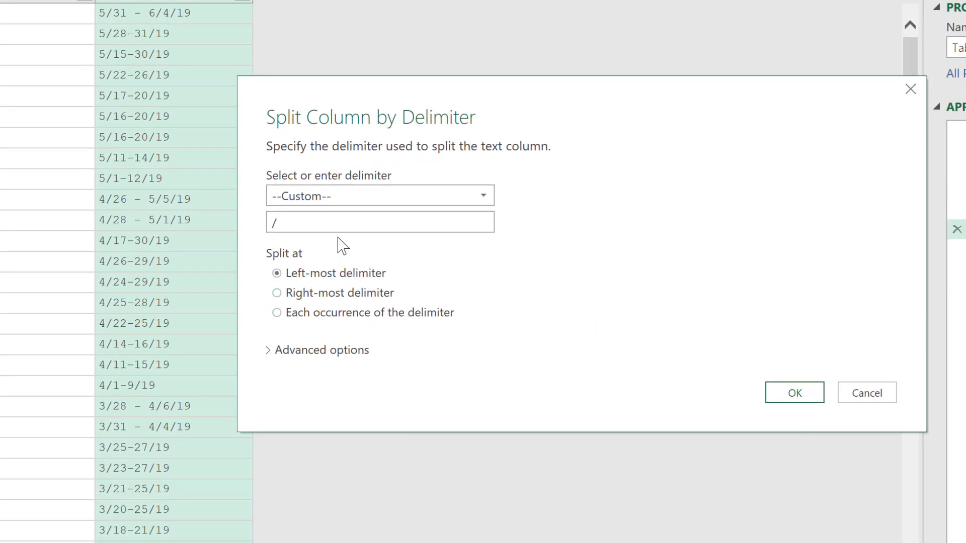
{"action": "left_click", "coordinate": [795, 393]}
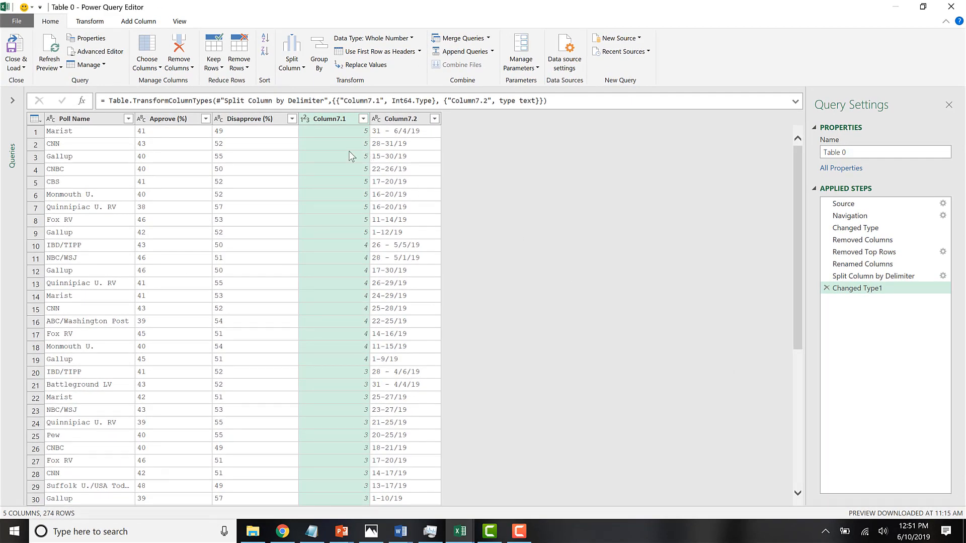
Split Column7.2 by the custom delimiter "/" at the right-most delimiter to separate the year.
{"action": "left_click", "coordinate": [404, 120]}
{"action": "left_click", "coordinate": [291, 67]}
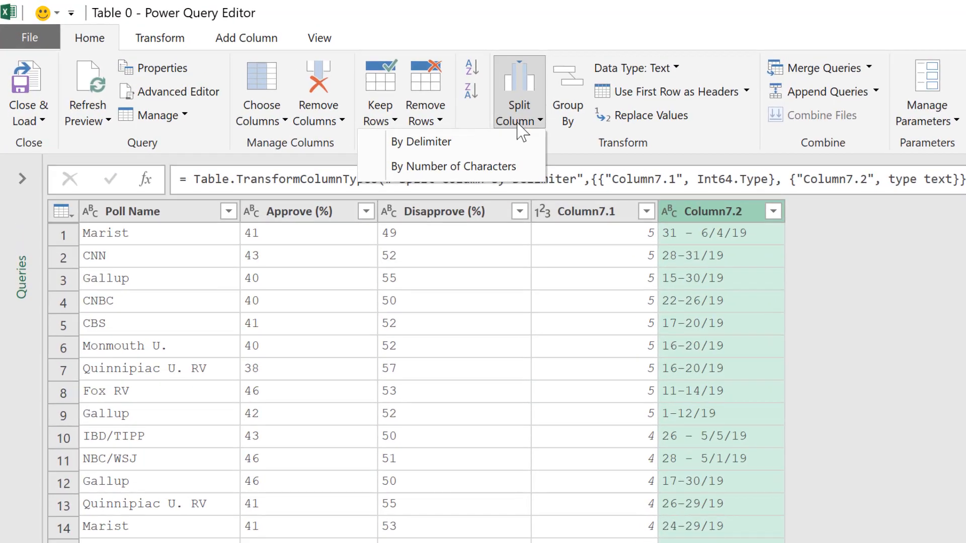
{"action": "left_click", "coordinate": [464, 144]}
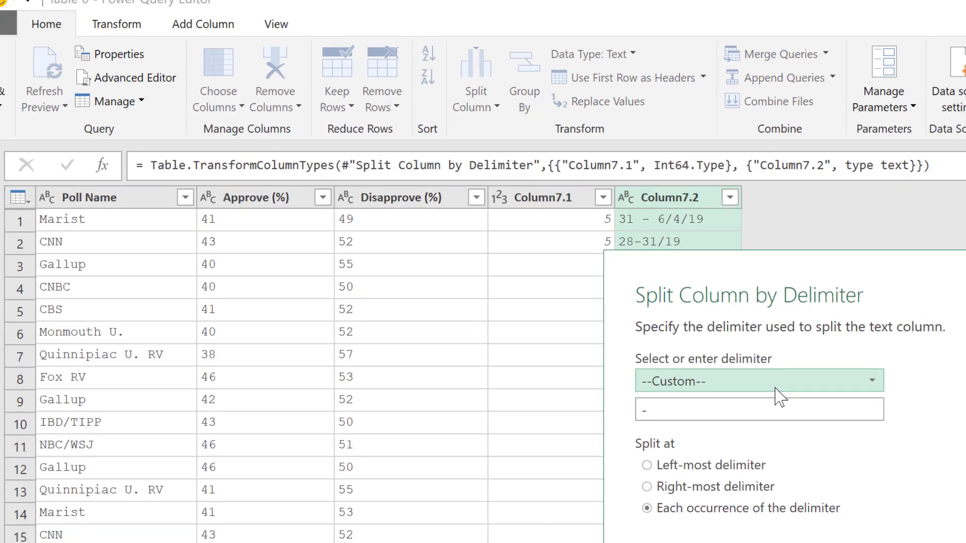
{"action": "left_click", "coordinate": [819, 398]}
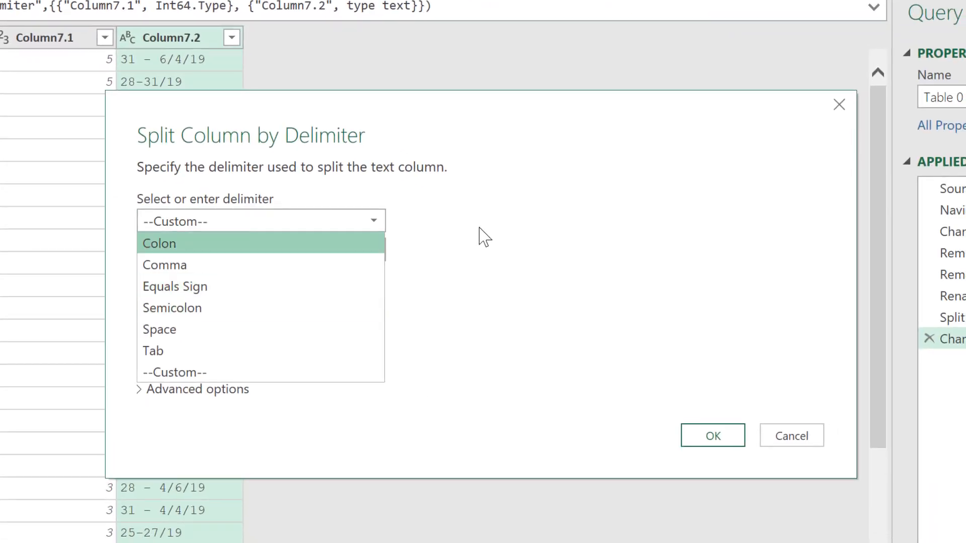
{"action": "left_click", "coordinate": [487, 246]}
{"action": "left_click", "coordinate": [196, 248]}
{"action": "key", "text": "BackSpace"}
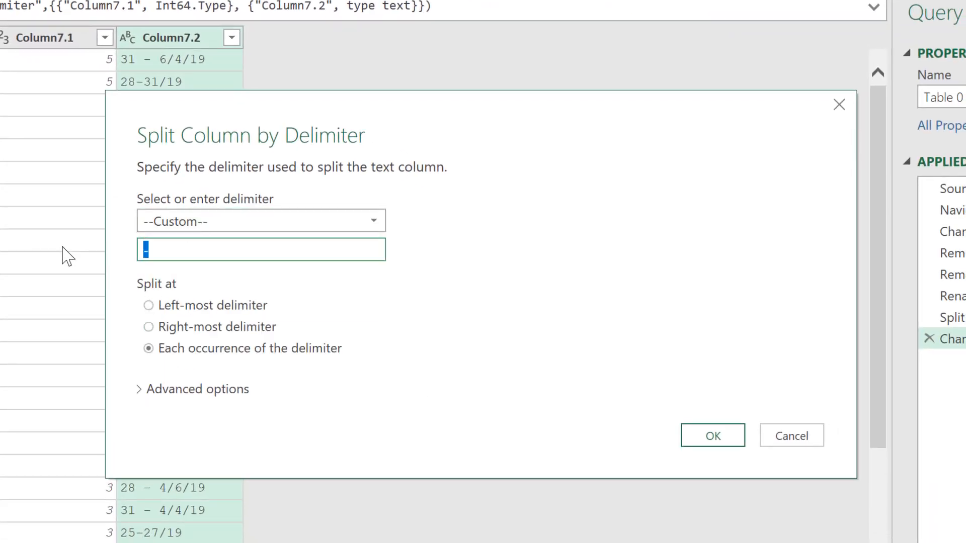
{"action": "type", "text": "/"}
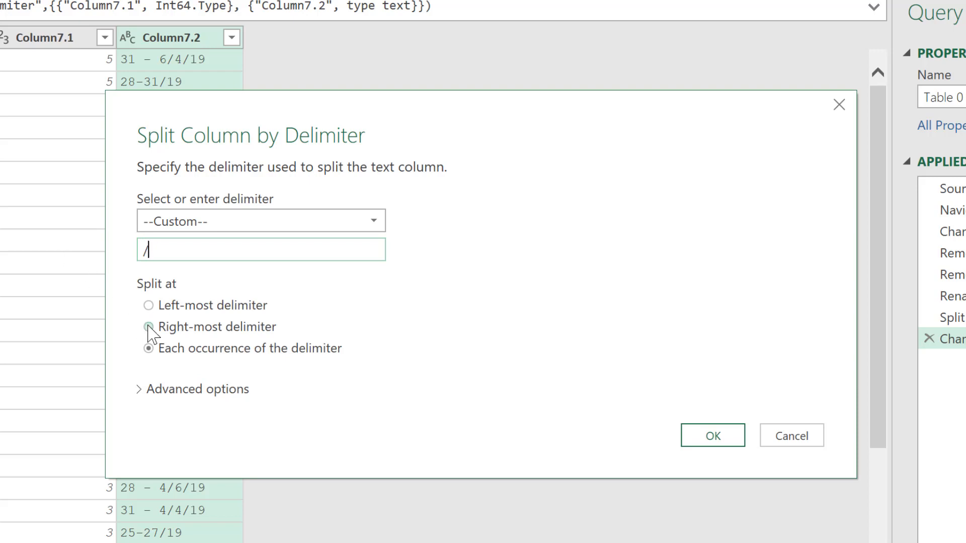
{"action": "left_click", "coordinate": [732, 442]}
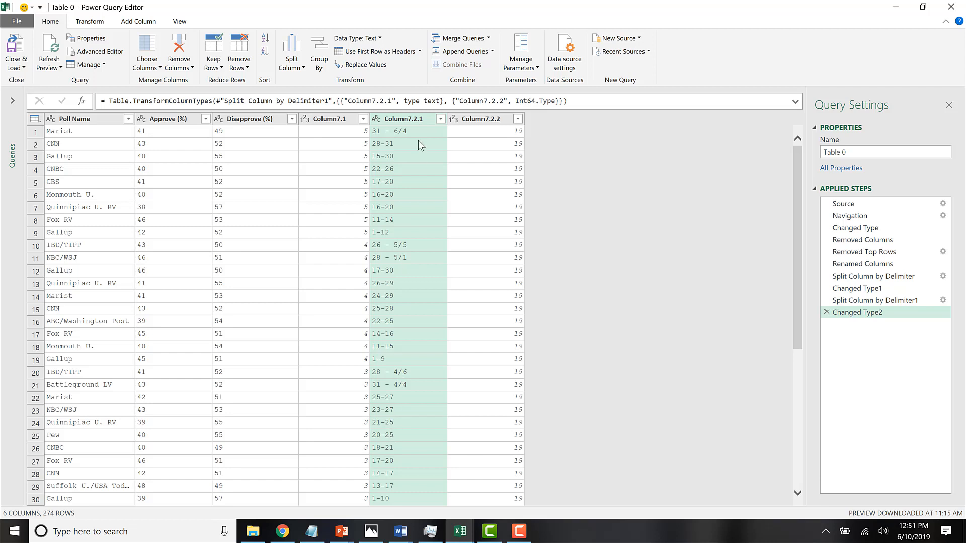
Remove Column7.2.1, the day-range column, from the query and check the month and year columns.
{"action": "right_click", "coordinate": [398, 123]}
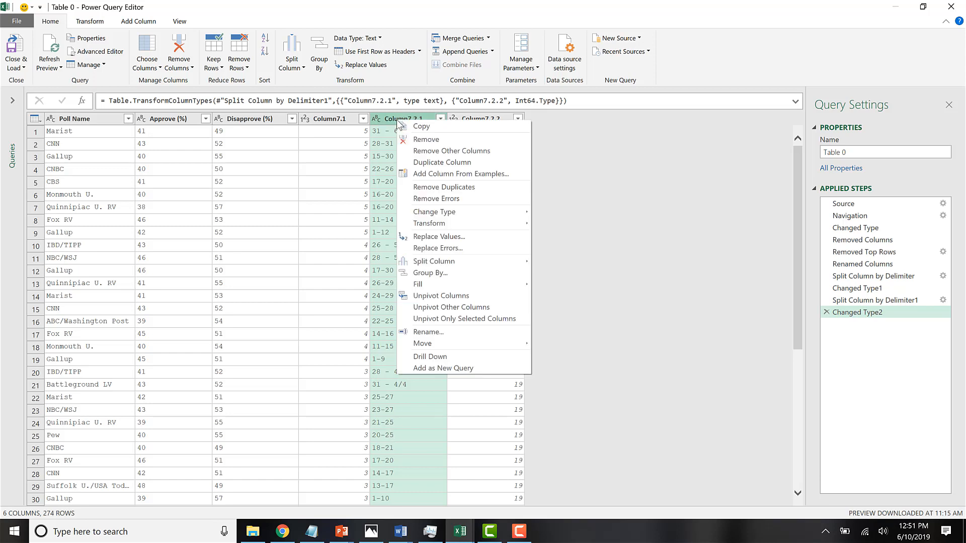
{"action": "left_click", "coordinate": [417, 140]}
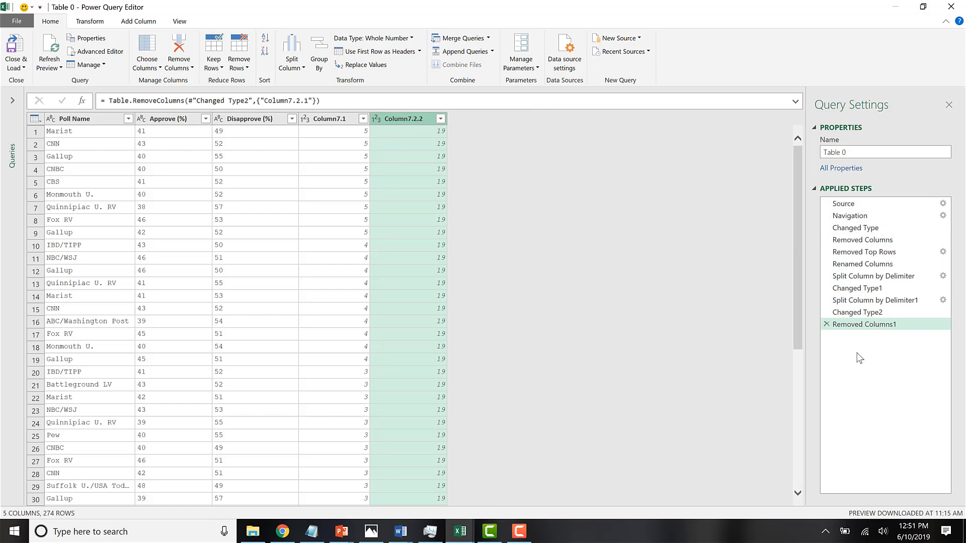
{"action": "left_click", "coordinate": [343, 130]}
{"action": "left_click", "coordinate": [389, 135]}
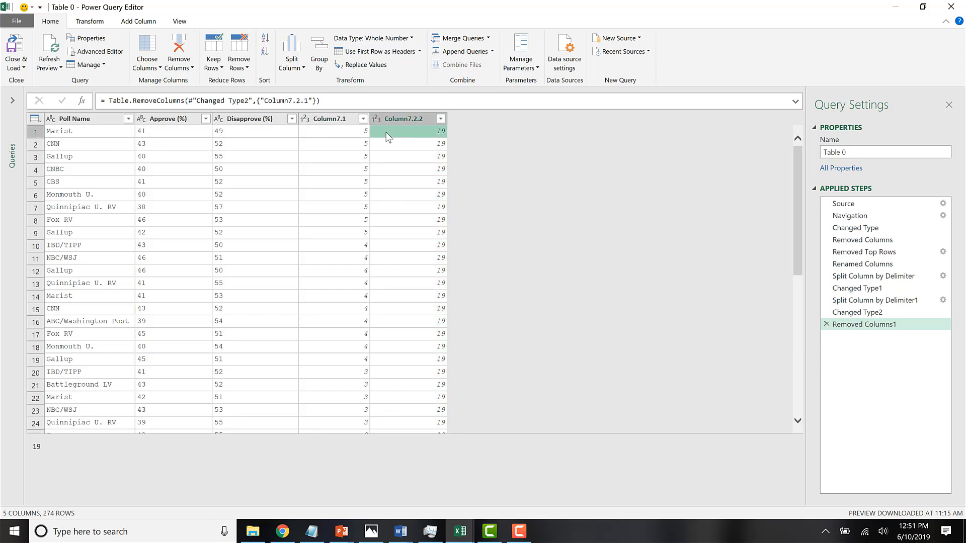
Start merging the month column Column7.1 with the year column Column7.2.2, using the custom separator "/20".
{"action": "left_click", "coordinate": [325, 120]}
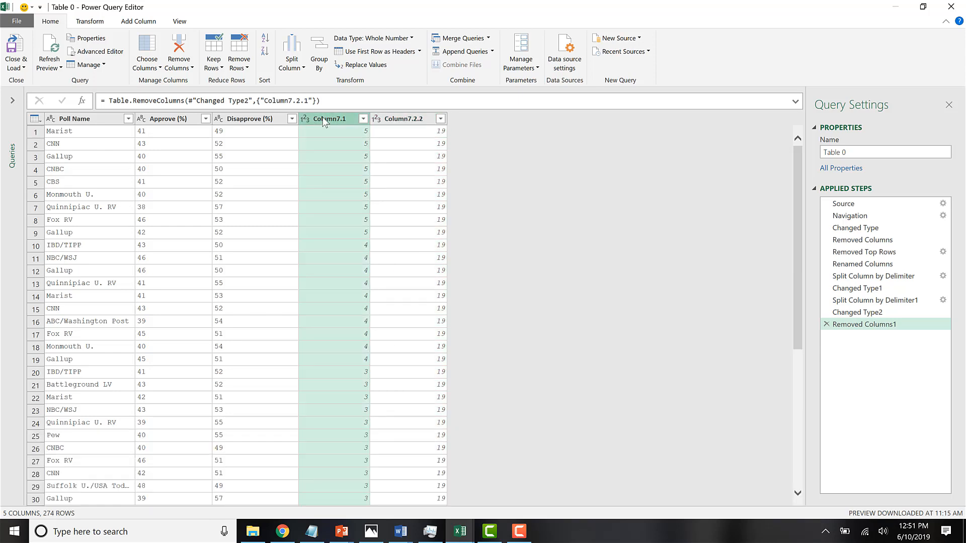
{"action": "left_click", "coordinate": [400, 121], "text": "ctrl"}
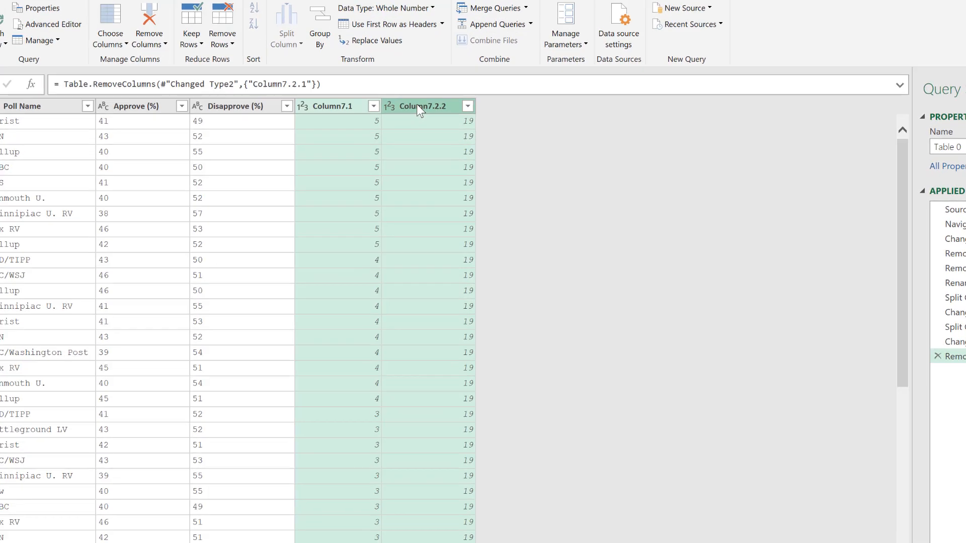
{"action": "right_click", "coordinate": [400, 121]}
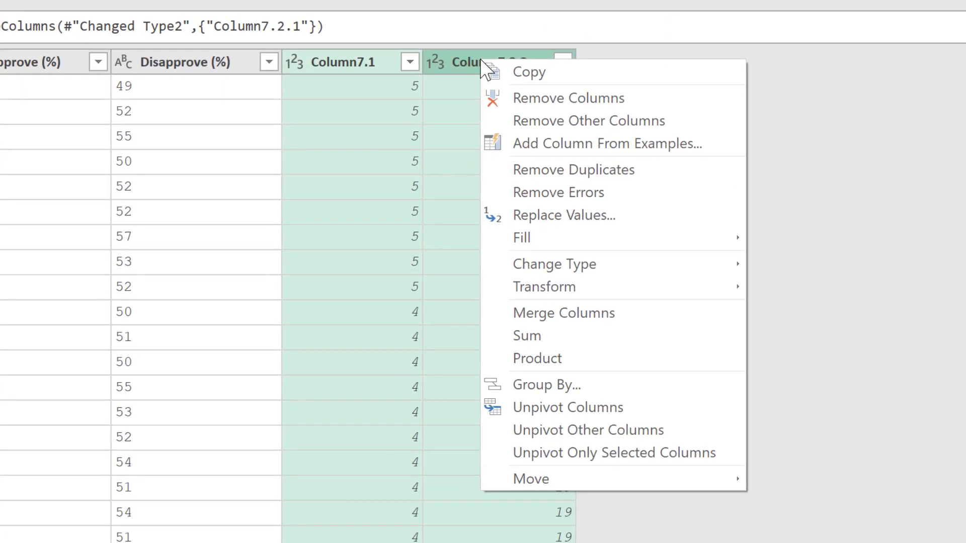
{"action": "left_click", "coordinate": [609, 318]}
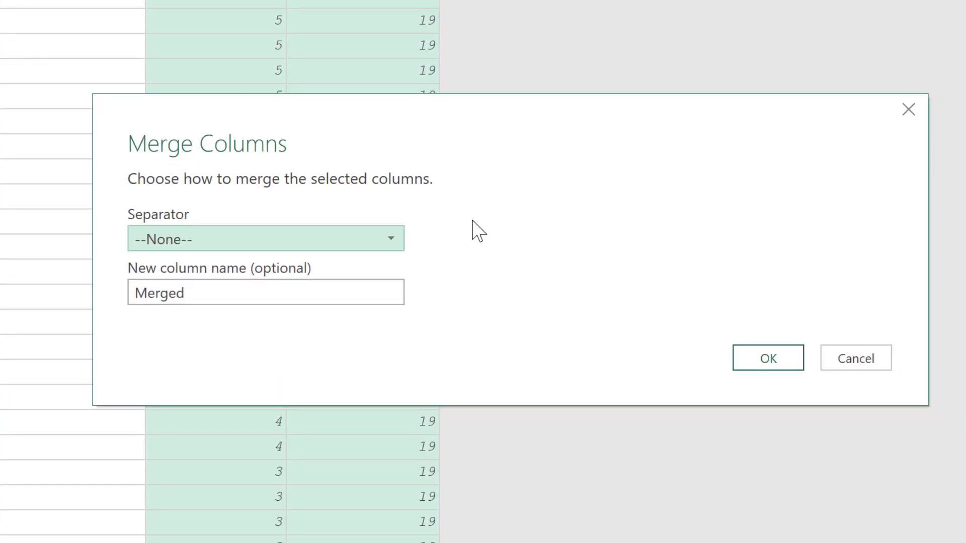
{"action": "left_click", "coordinate": [220, 244]}
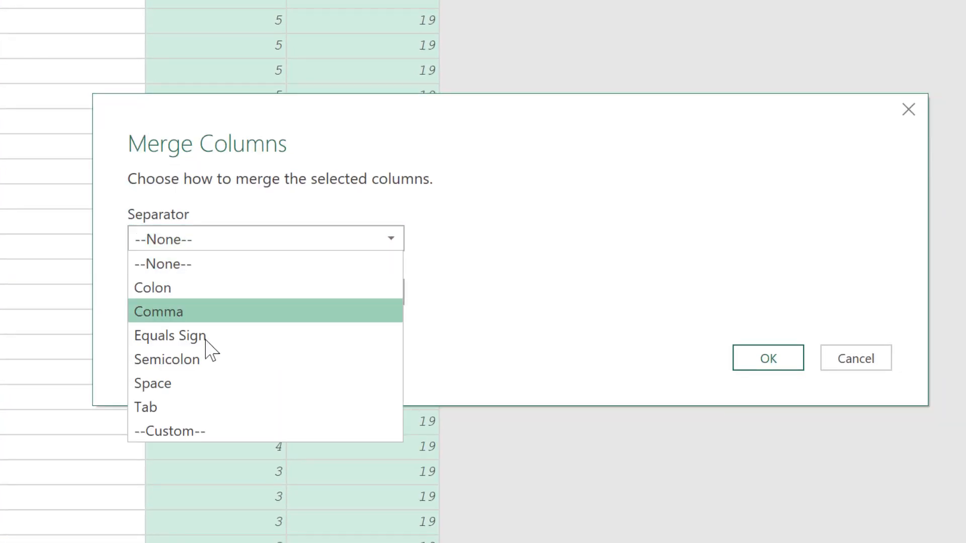
{"action": "left_click", "coordinate": [208, 429]}
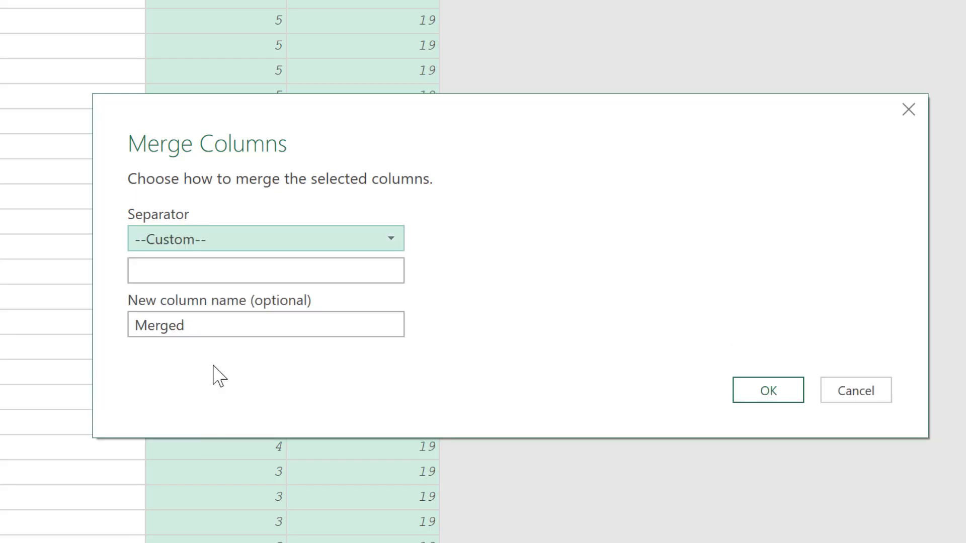
{"action": "left_click", "coordinate": [200, 271]}
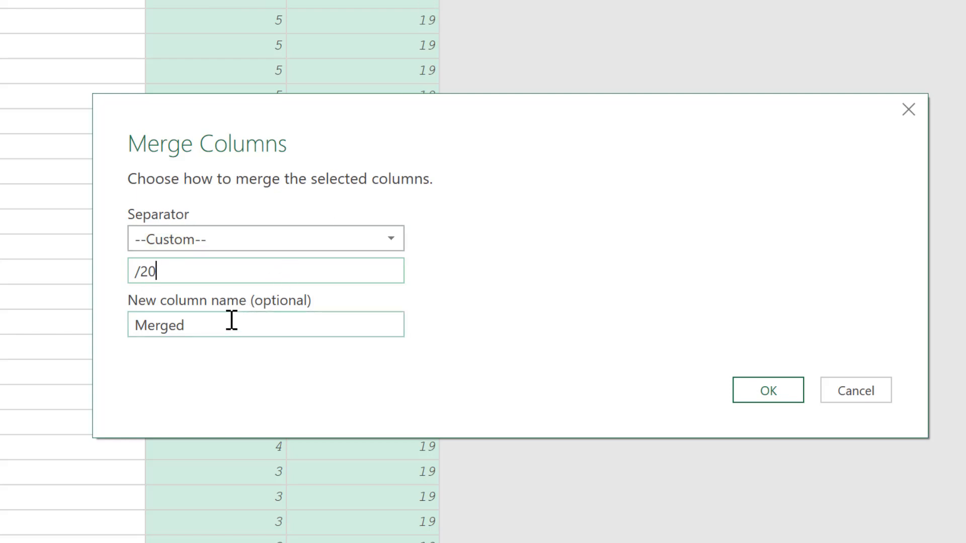
Name the merged column "Date" and complete the merge.
{"action": "key", "text": "Tab"}
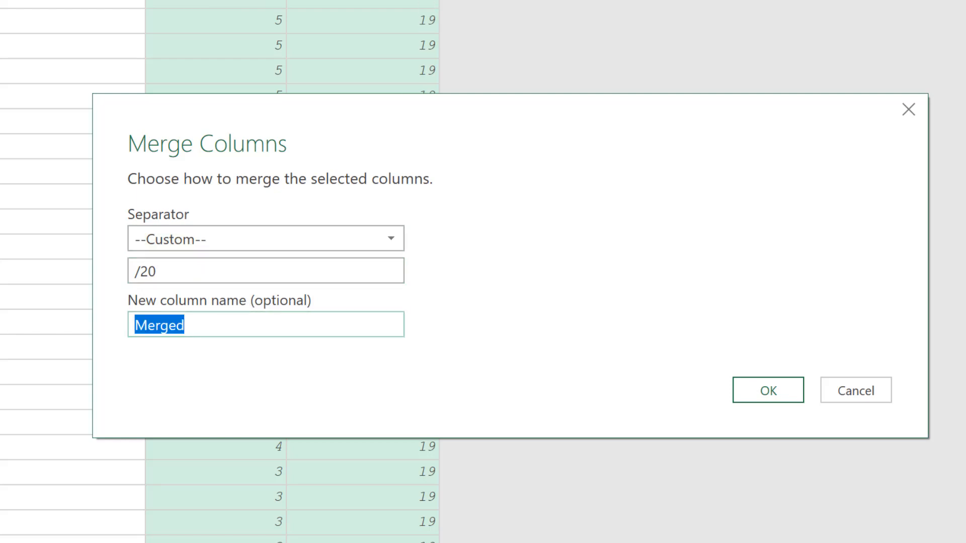
{"action": "type", "text": "Mo"}
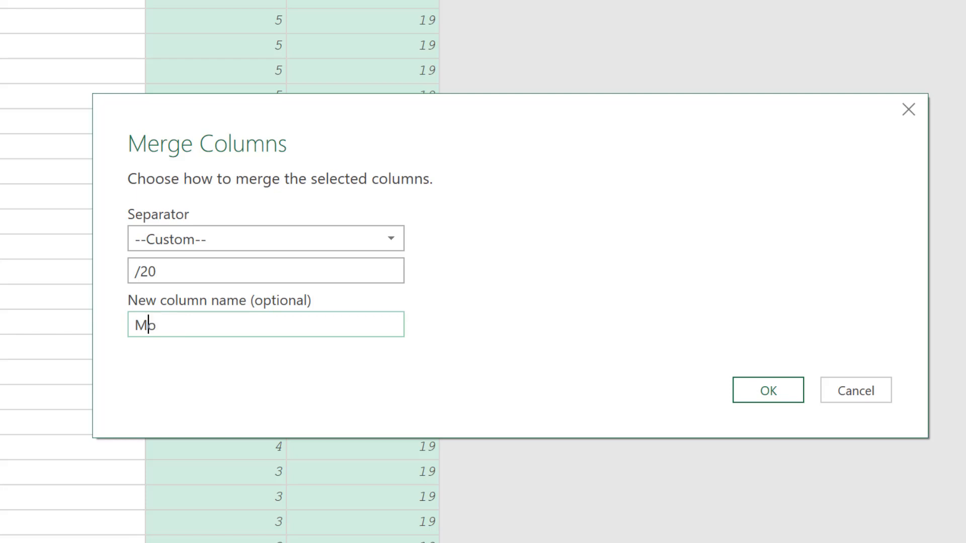
{"action": "key", "text": "BackSpace"}
{"action": "key", "text": "BackSpace"}
{"action": "type", "text": "Date"}
{"action": "left_click", "coordinate": [768, 391]}
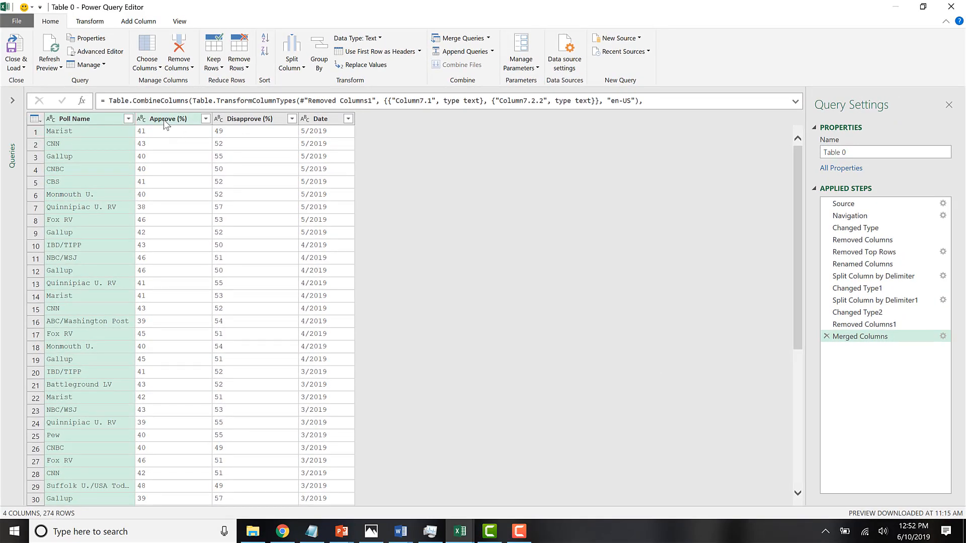
Change the data type of the Approve (%) and Disapprove (%) columns to Decimal Number.
{"action": "left_click", "coordinate": [164, 120]}
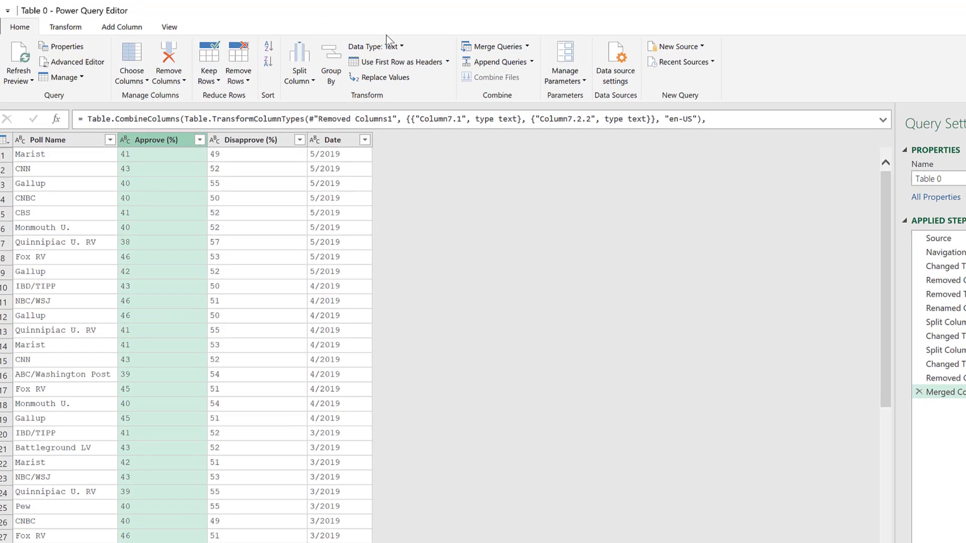
{"action": "left_click", "coordinate": [402, 46]}
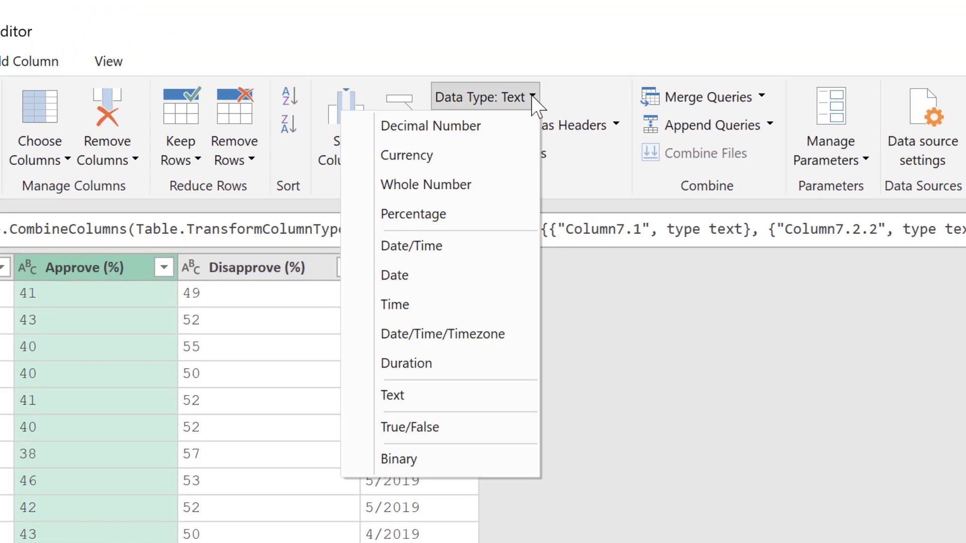
{"action": "left_click", "coordinate": [460, 127]}
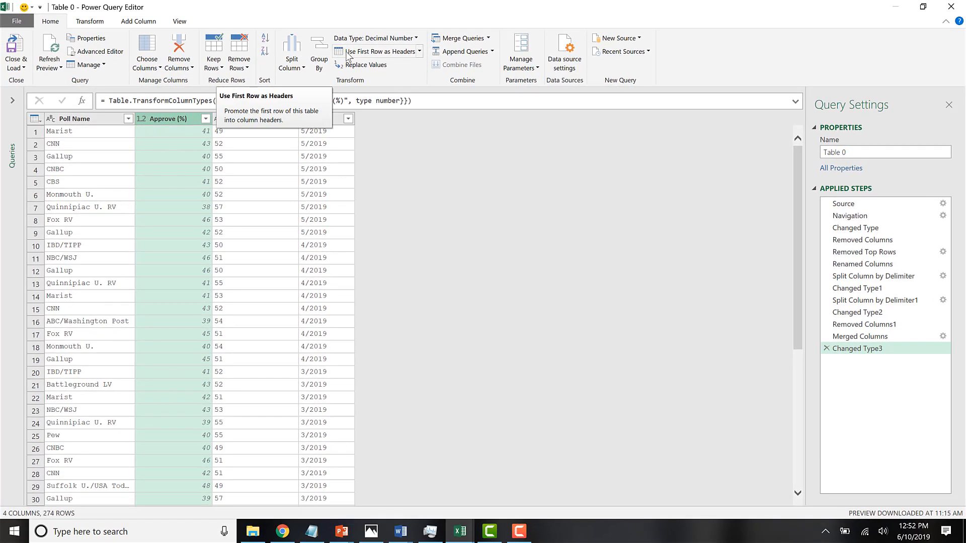
{"action": "left_click", "coordinate": [241, 120]}
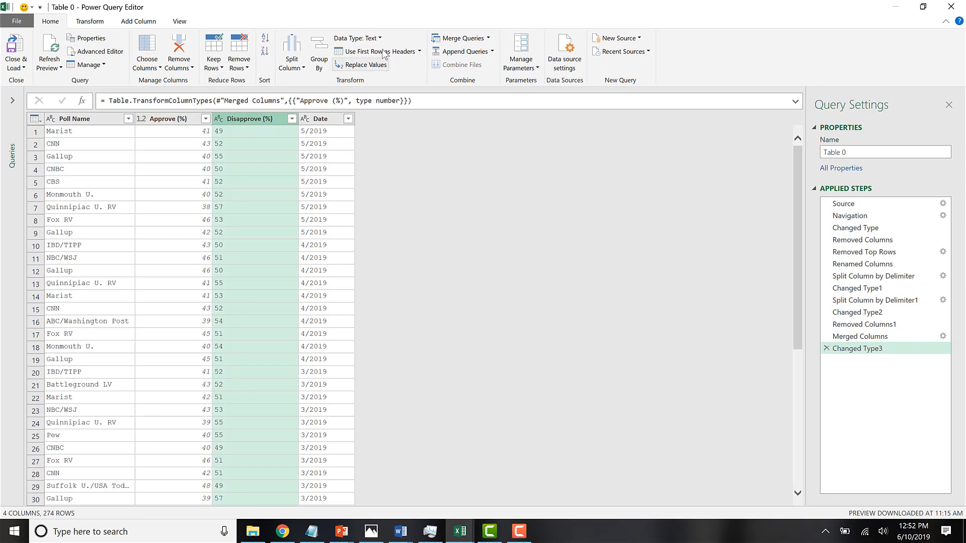
{"action": "left_click", "coordinate": [372, 41]}
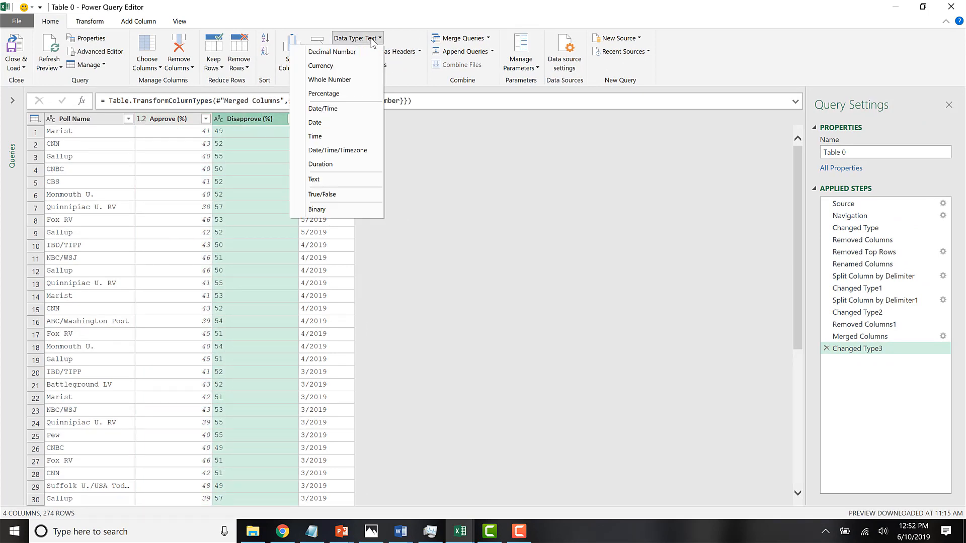
{"action": "left_click", "coordinate": [347, 52]}
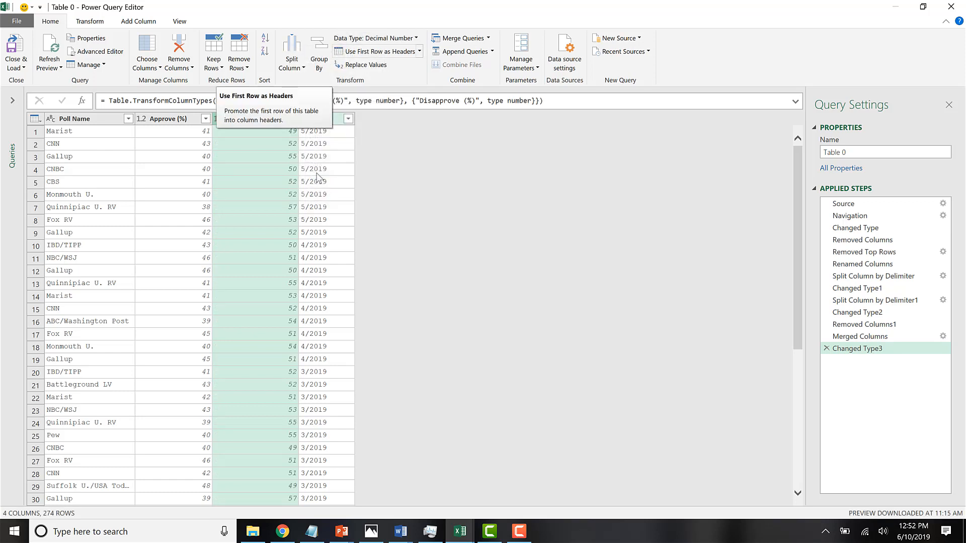
{"action": "left_click", "coordinate": [270, 132]}
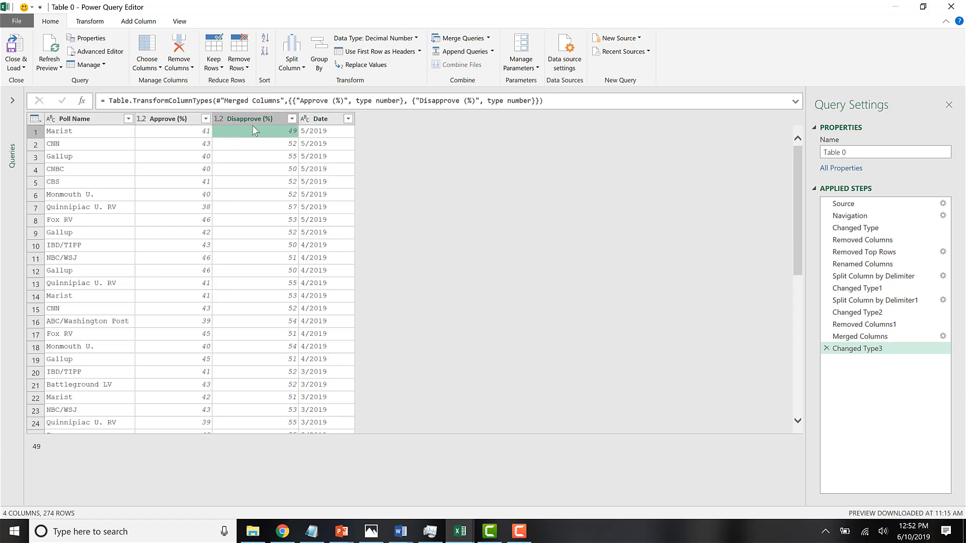
Change the Date column's data type to Date and check the converted rows.
{"action": "left_click", "coordinate": [322, 123]}
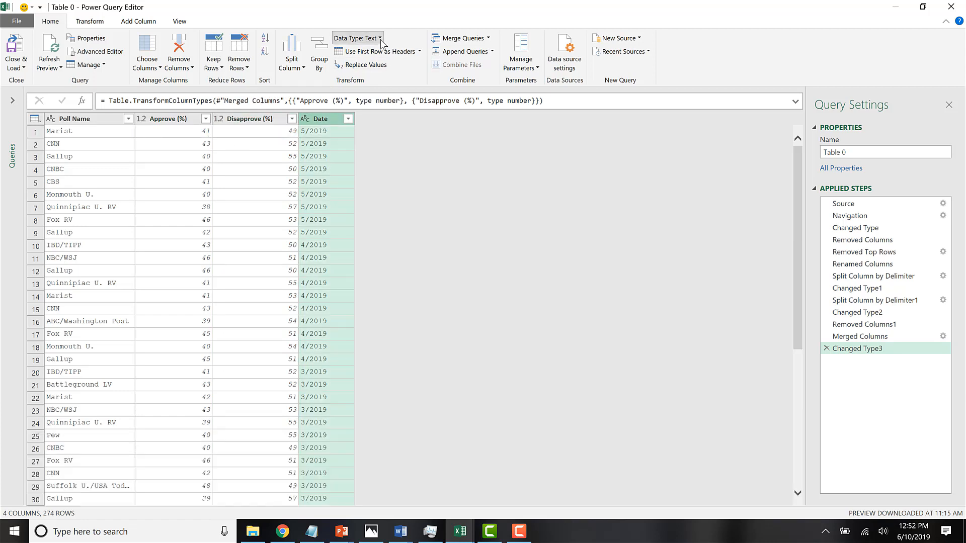
{"action": "left_click", "coordinate": [357, 38]}
{"action": "left_click", "coordinate": [343, 123]}
{"action": "left_click", "coordinate": [323, 200]}
{"action": "scroll", "coordinate": [323, 202], "scroll_direction": "down", "scroll_amount": 9}
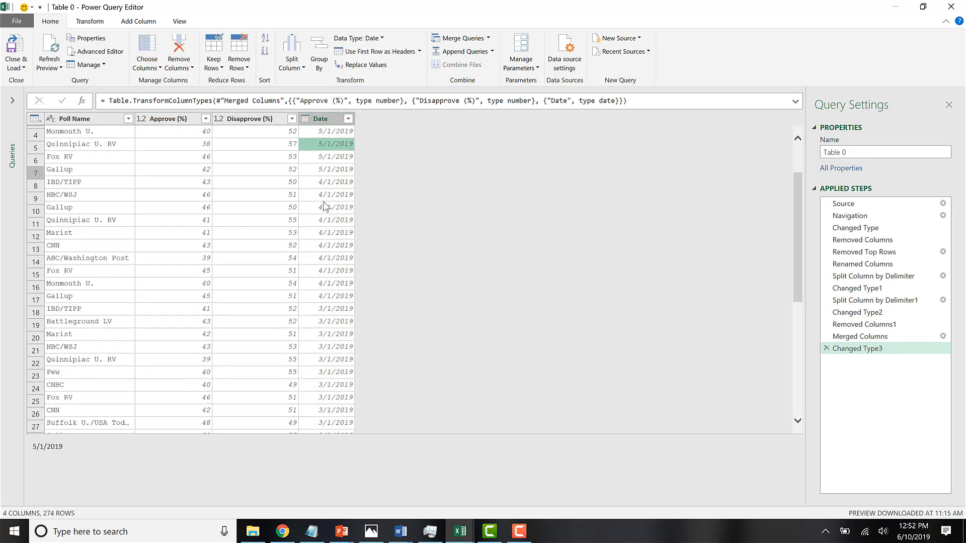
{"action": "scroll", "coordinate": [323, 352], "scroll_direction": "up", "scroll_amount": 9}
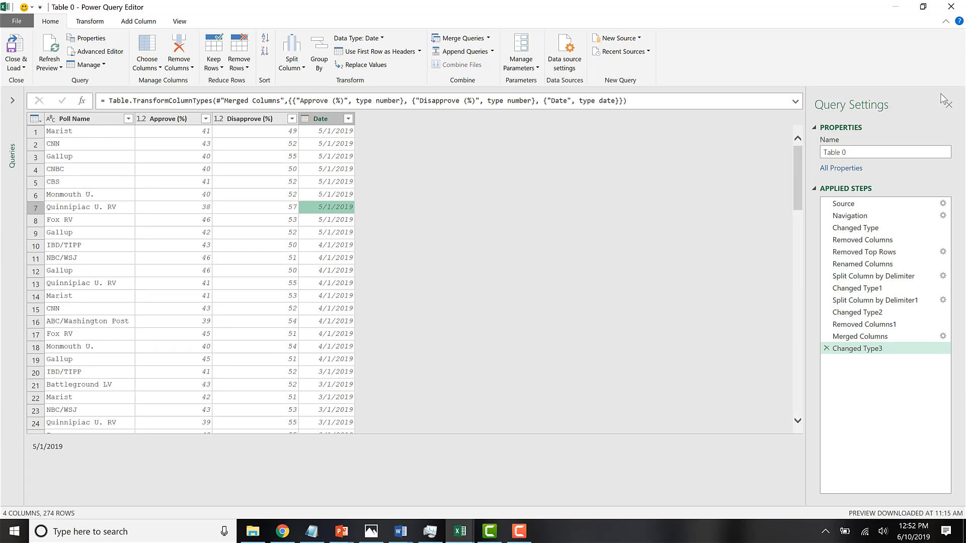
Name the query "Polling Data" and load it as a table on a new worksheet.
{"action": "left_click", "coordinate": [867, 152]}
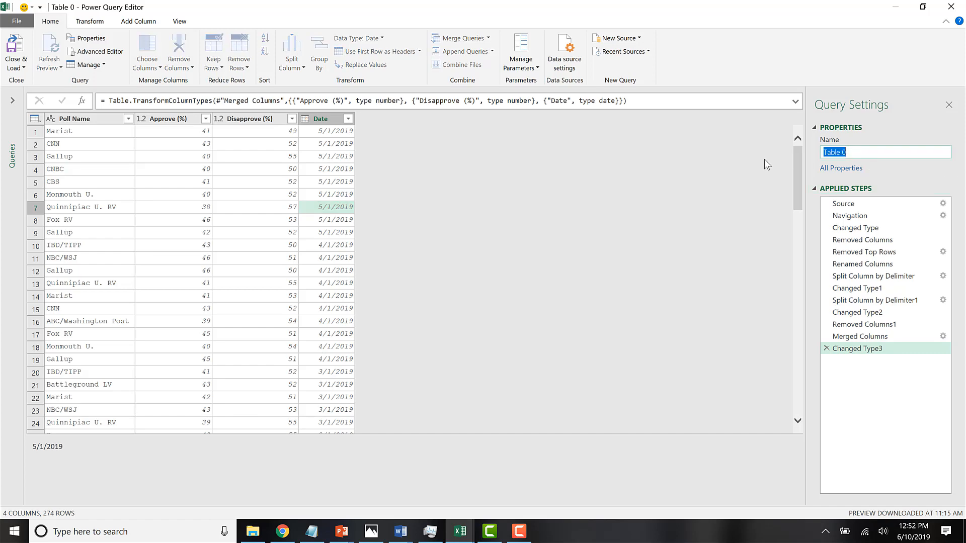
{"action": "type", "text": "Polling Data"}
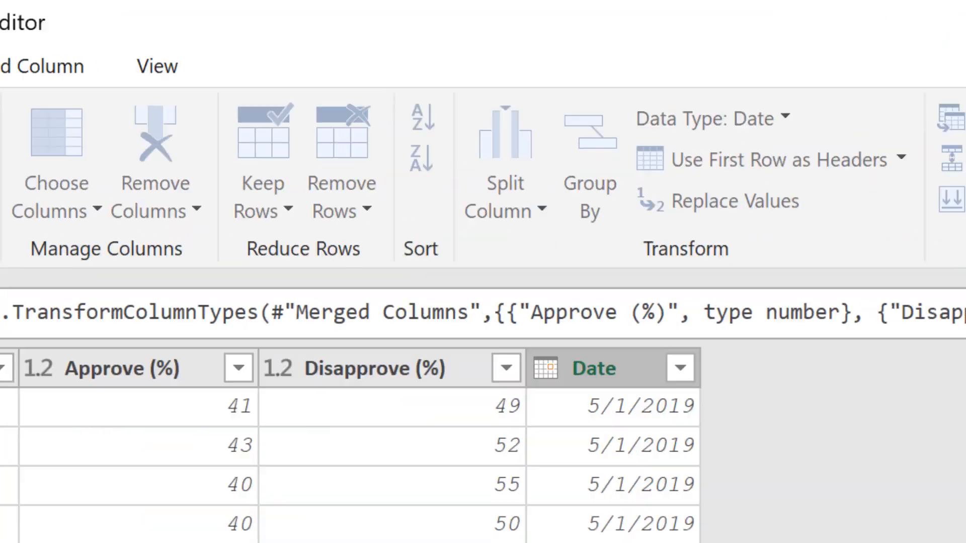
{"action": "left_click", "coordinate": [66, 217]}
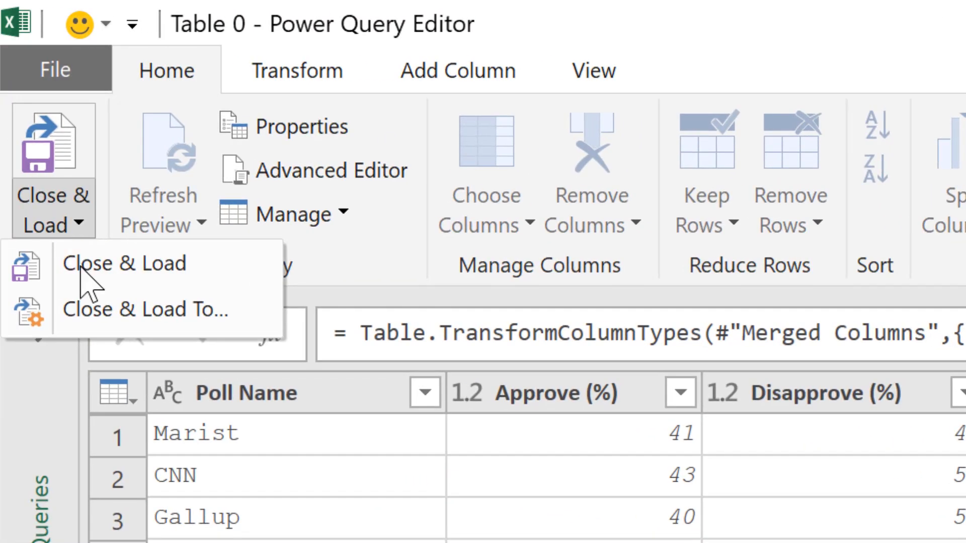
{"action": "left_click", "coordinate": [108, 317]}
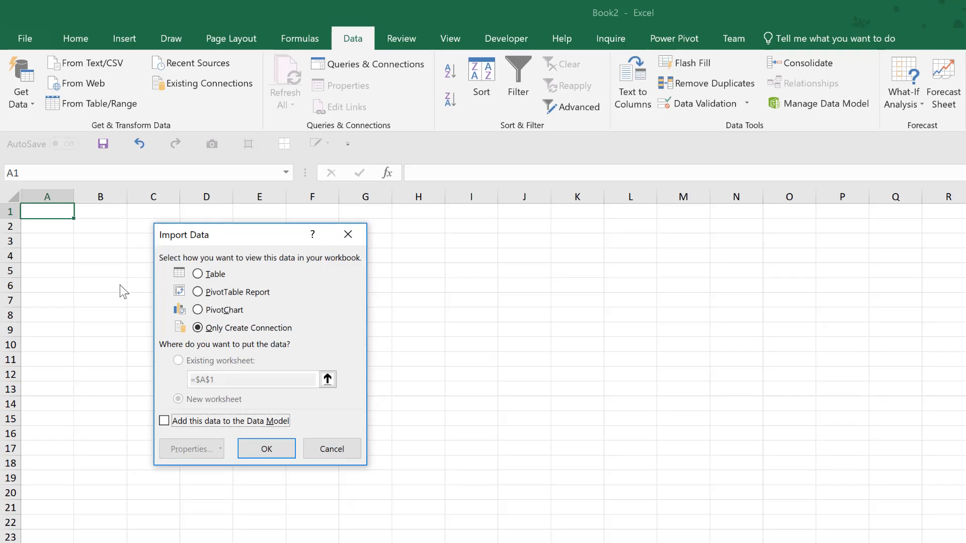
{"action": "left_click", "coordinate": [206, 274]}
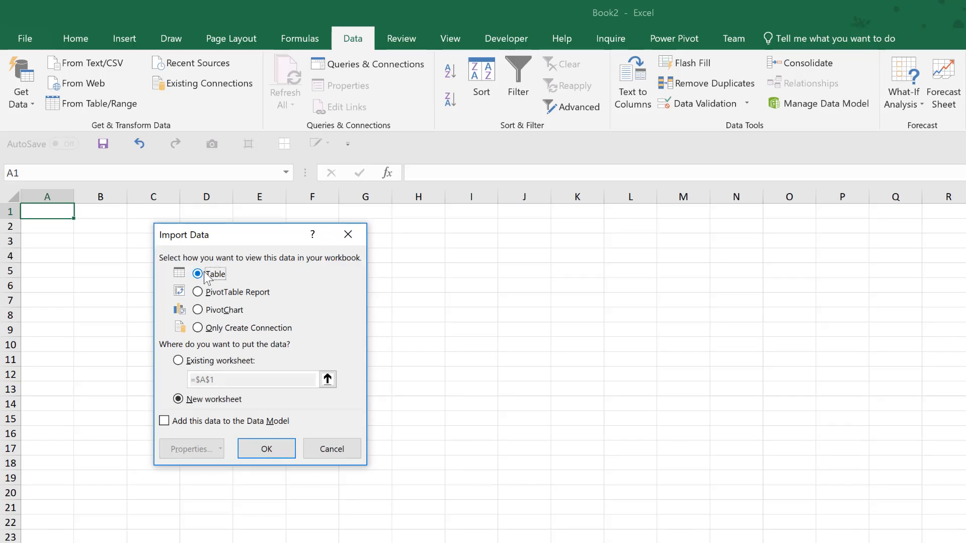
{"action": "left_click", "coordinate": [268, 451]}
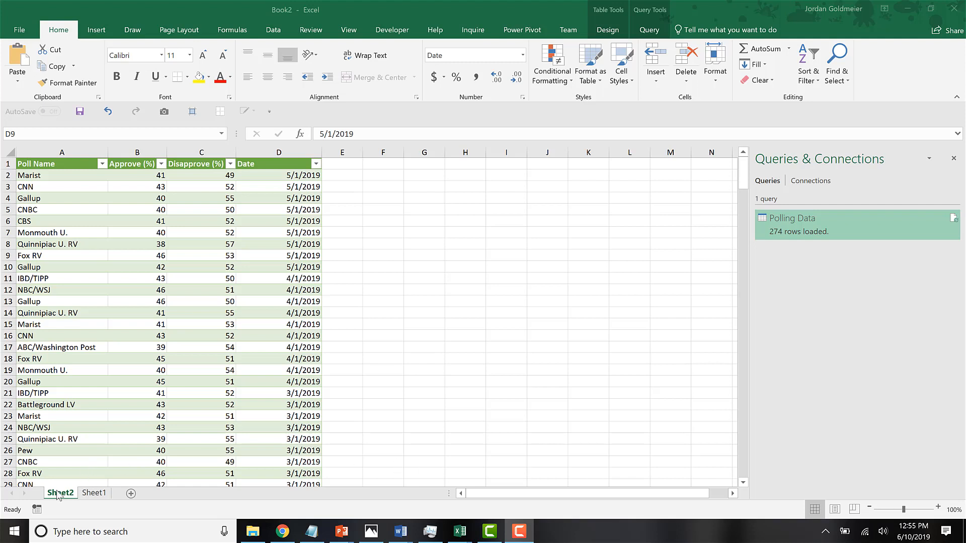
Remove the underscore from the name of the loaded Polling_Data table.
{"action": "left_click", "coordinate": [91, 255]}
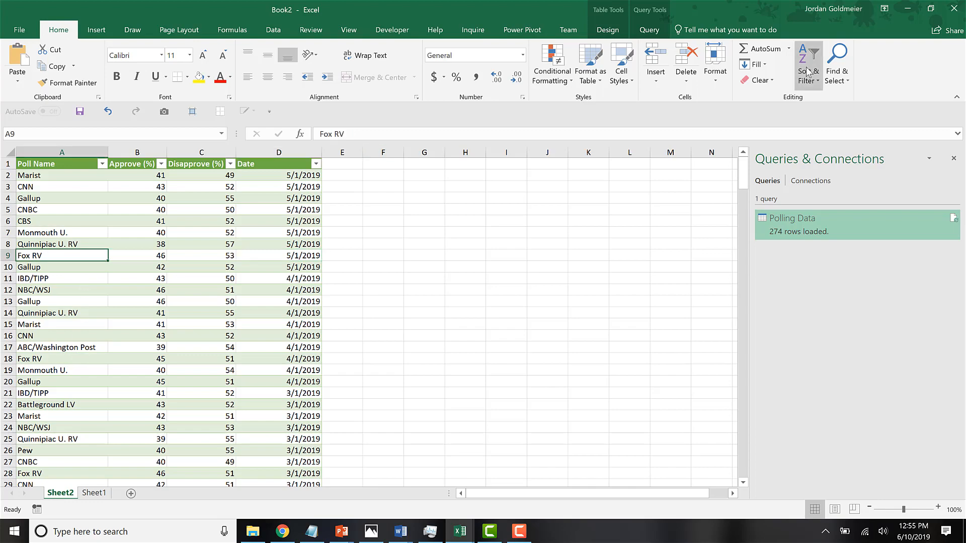
{"action": "left_click", "coordinate": [649, 30]}
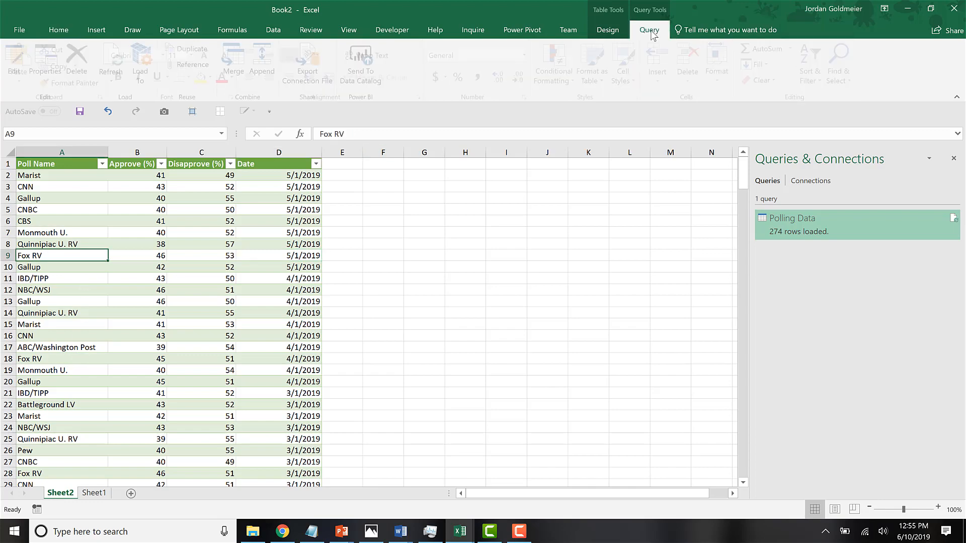
{"action": "left_click", "coordinate": [607, 30]}
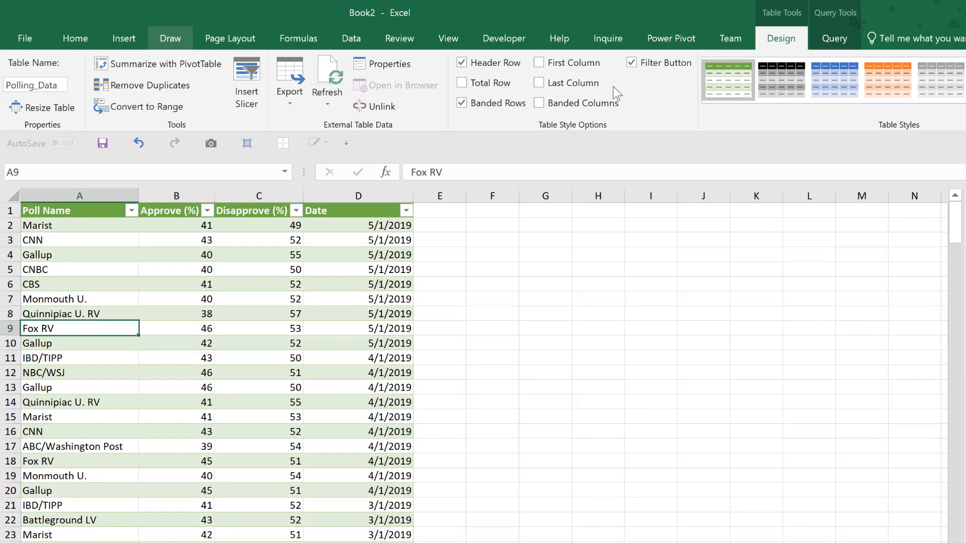
{"action": "left_click", "coordinate": [46, 90]}
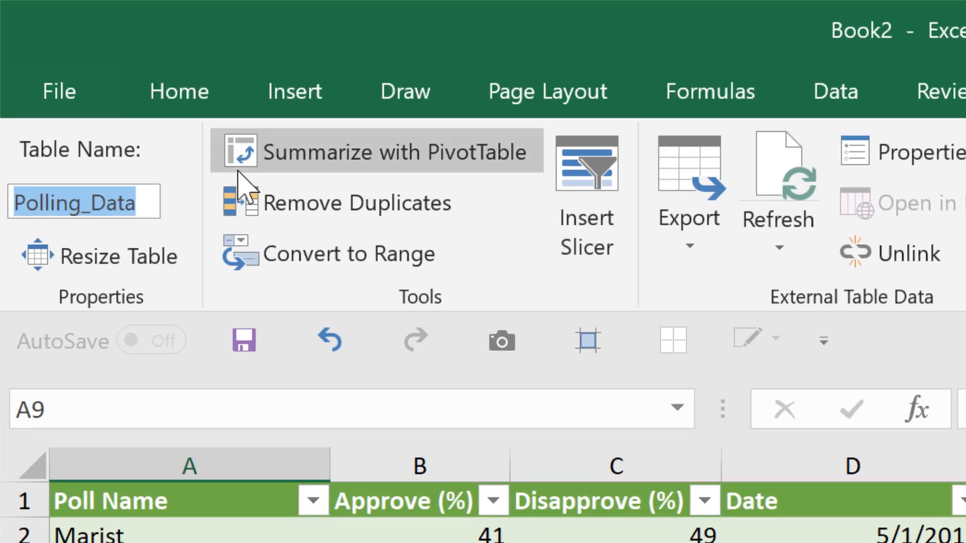
{"action": "left_click", "coordinate": [90, 205]}
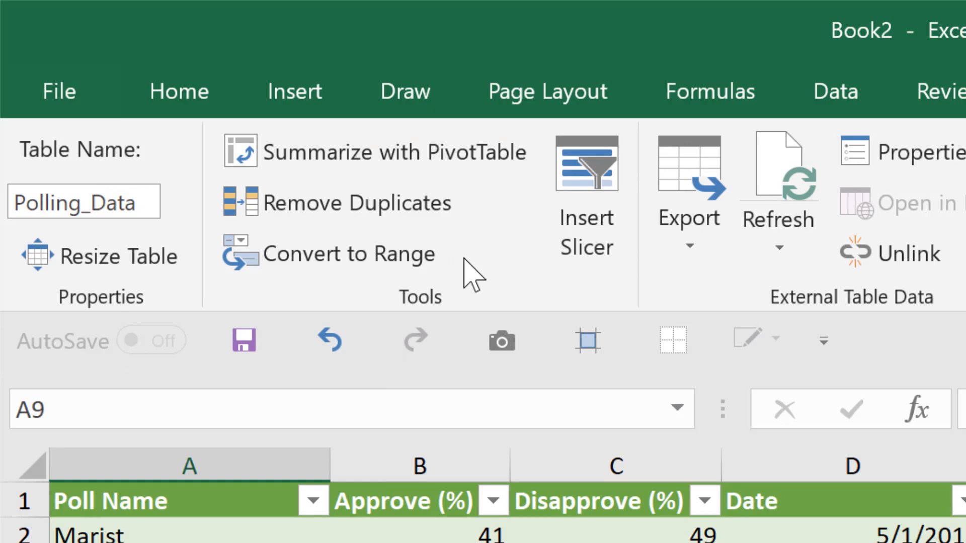
{"action": "key", "text": "BackSpace"}
{"action": "key", "text": "Return"}
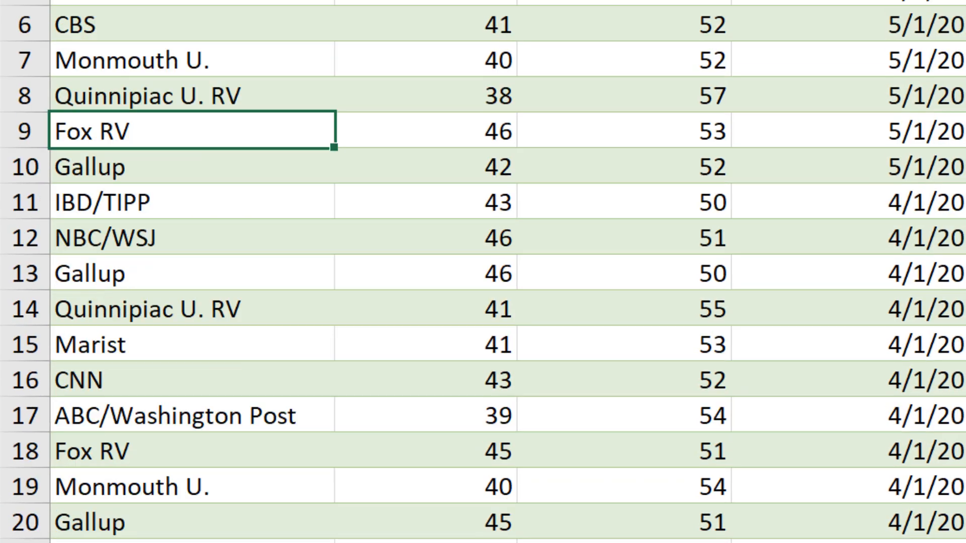
Rename the worksheet holding the polling table as "Backend Data".
{"action": "double_click", "coordinate": [181, 480]}
{"action": "type", "text": "Polling"}
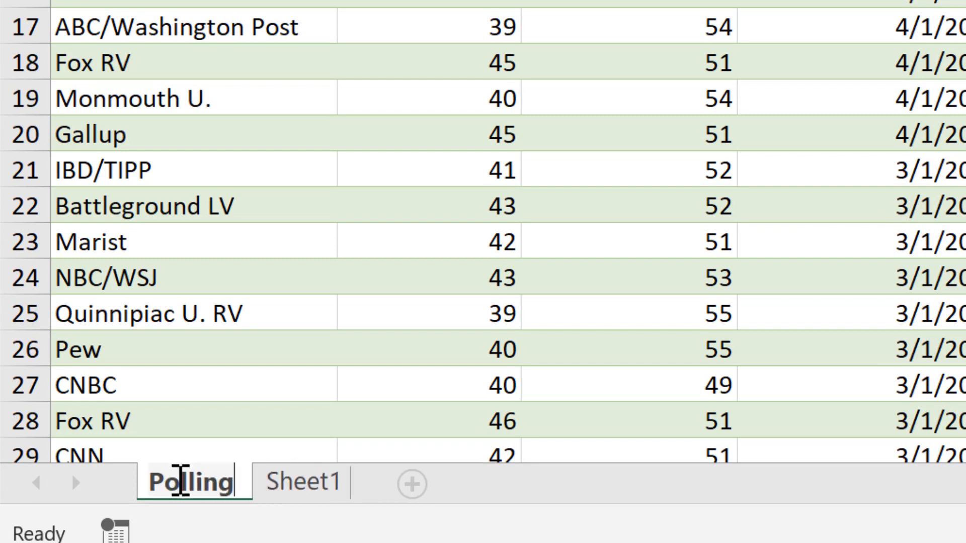
{"action": "key", "text": "BackSpace"}
{"action": "key", "text": "BackSpace"}
{"action": "key", "text": "BackSpace"}
{"action": "key", "text": "BackSpace"}
{"action": "key", "text": "BackSpace"}
{"action": "key", "text": "BackSpace"}
{"action": "key", "text": "BackSpace"}
{"action": "type", "text": "B"}
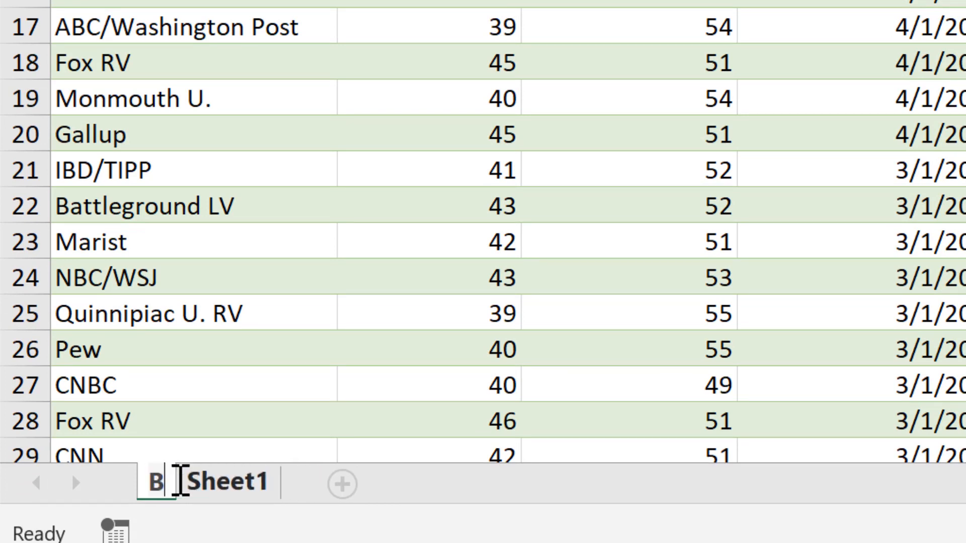
{"action": "type", "text": "ack"}
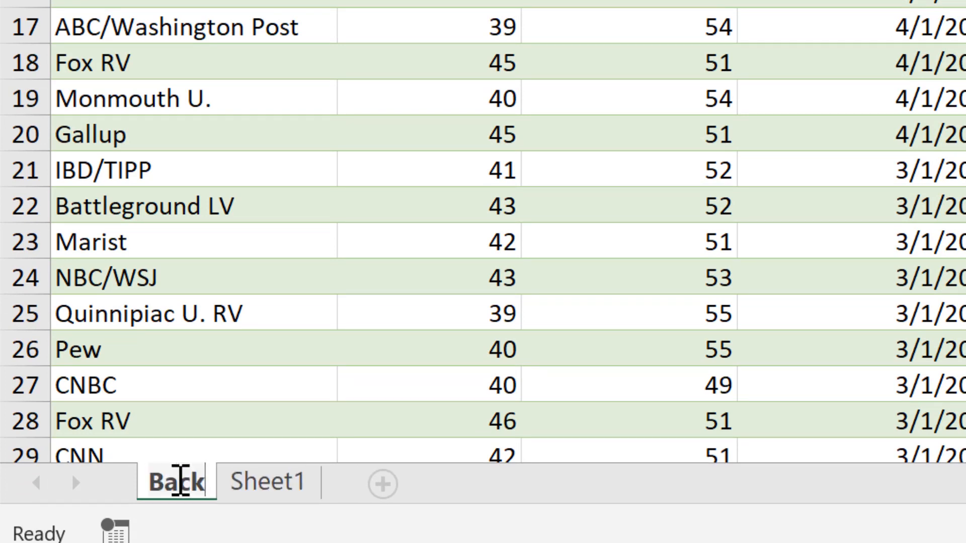
{"action": "type", "text": "end Data"}
{"action": "key", "text": "Return"}
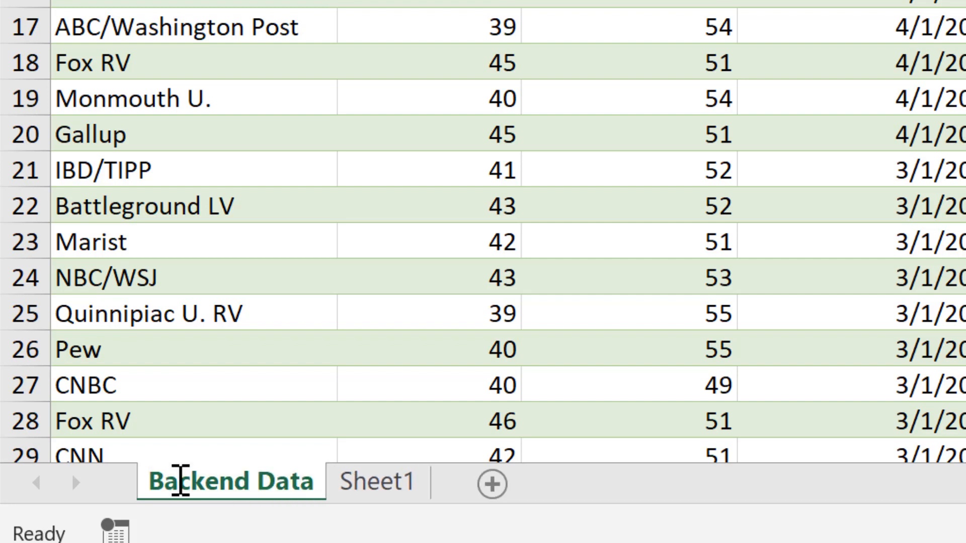
Rename Sheet1 as "Dashboard".
{"action": "double_click", "coordinate": [387, 476]}
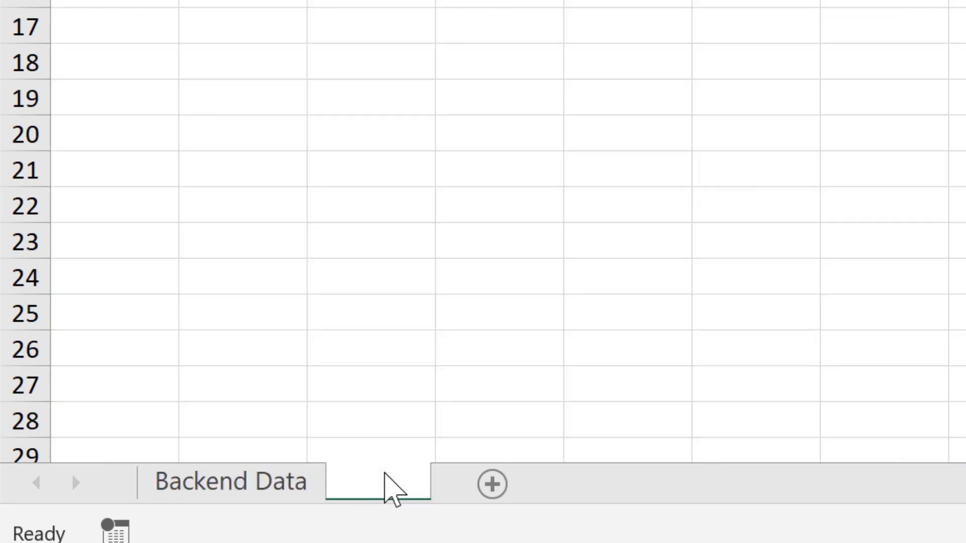
{"action": "type", "text": "Dashbo"}
{"action": "type", "text": "ard"}
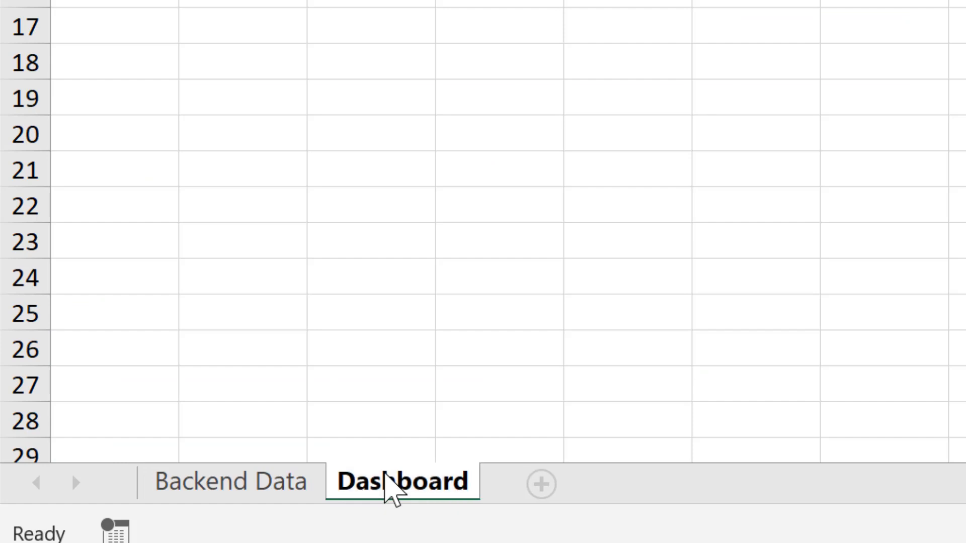
{"action": "key", "text": "Return"}
{"action": "left_click", "coordinate": [280, 485]}
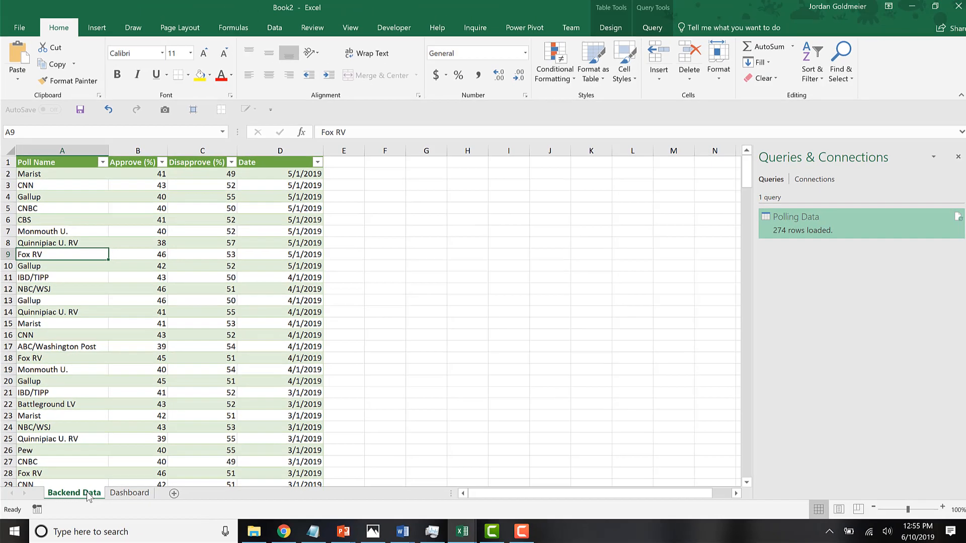
Insert an empty scatter chart with markers only on the Dashboard sheet.
{"action": "left_click", "coordinate": [129, 493]}
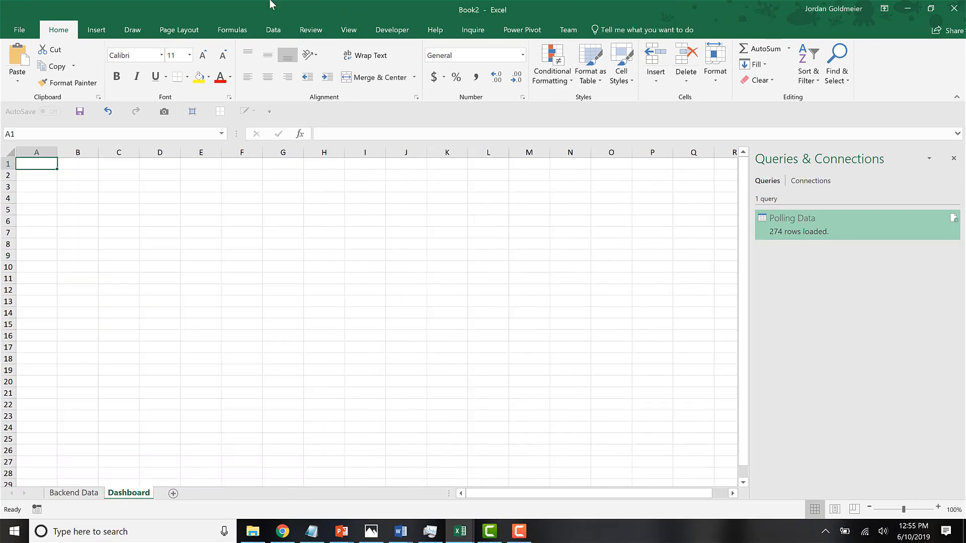
{"action": "left_click", "coordinate": [96, 30]}
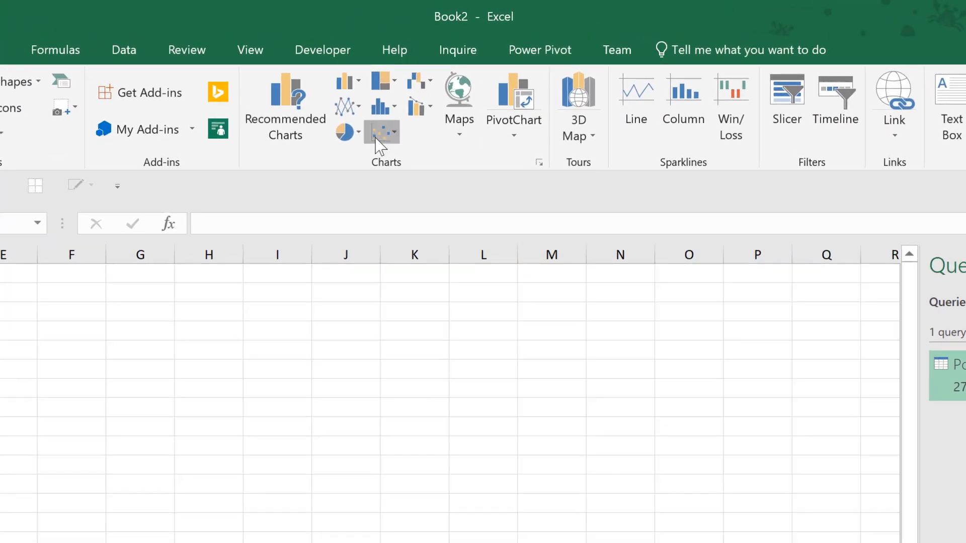
{"action": "left_click", "coordinate": [427, 80]}
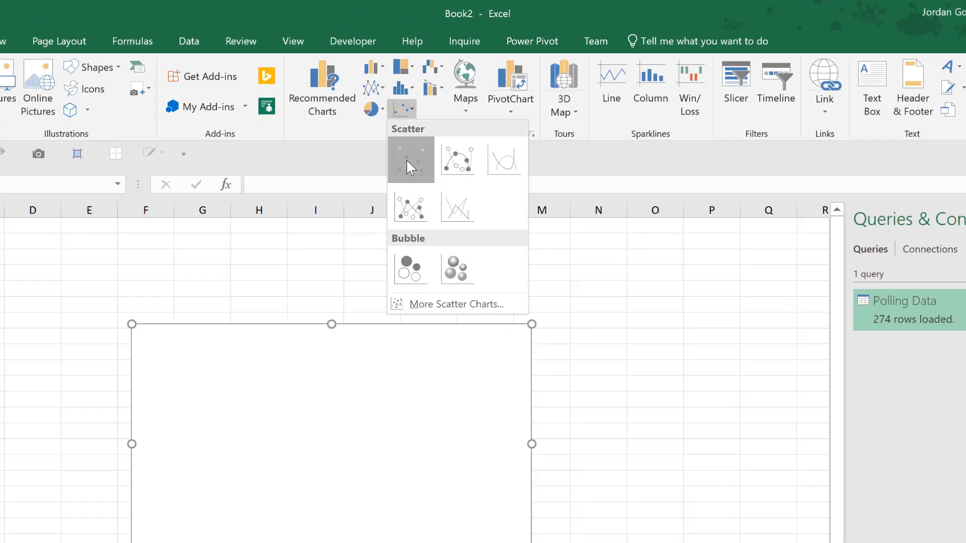
{"action": "left_click", "coordinate": [391, 197]}
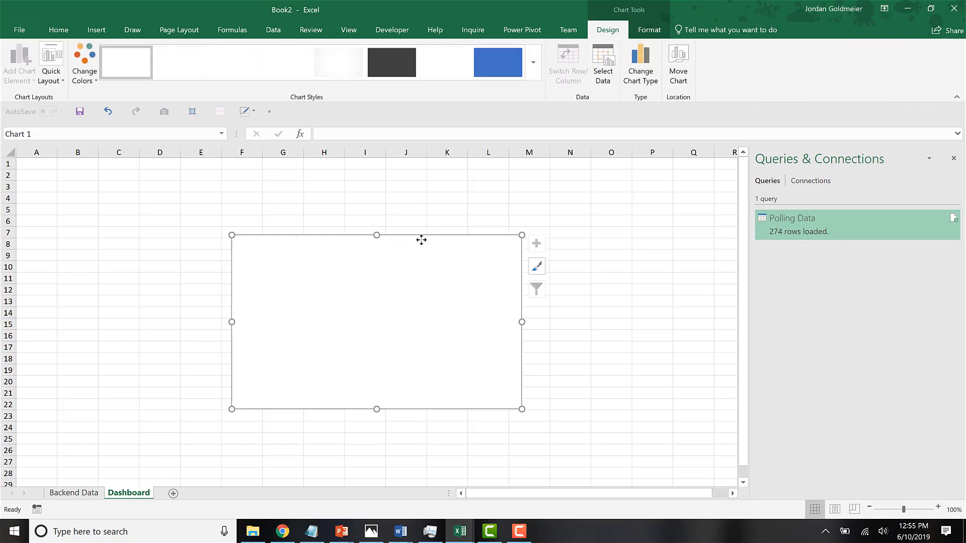
Enlarge the empty chart and move it to the sheet's upper-left corner so it covers about A1 to J21.
{"action": "left_click_drag", "start_coordinate": [280, 193], "coordinate": [229, 171]}
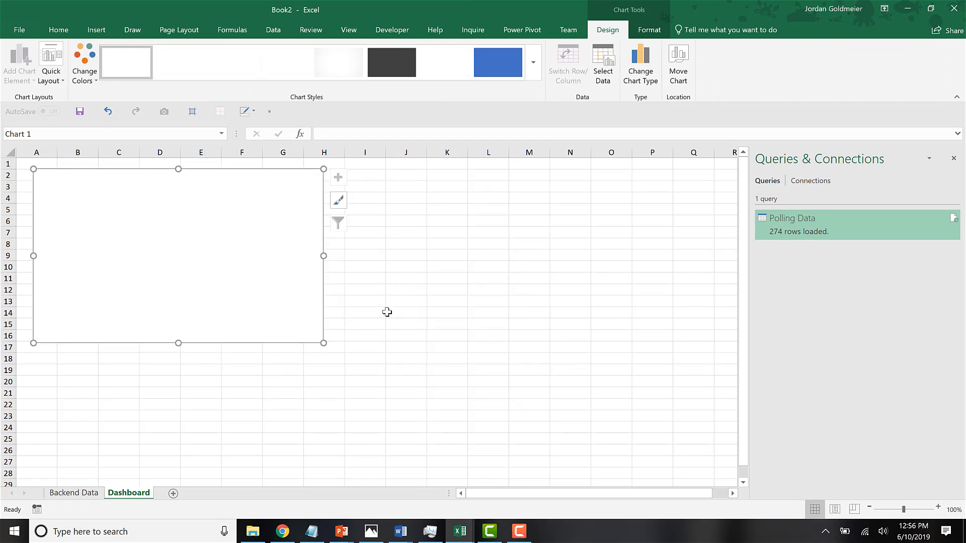
{"action": "left_click_drag", "start_coordinate": [323, 343], "coordinate": [431, 406]}
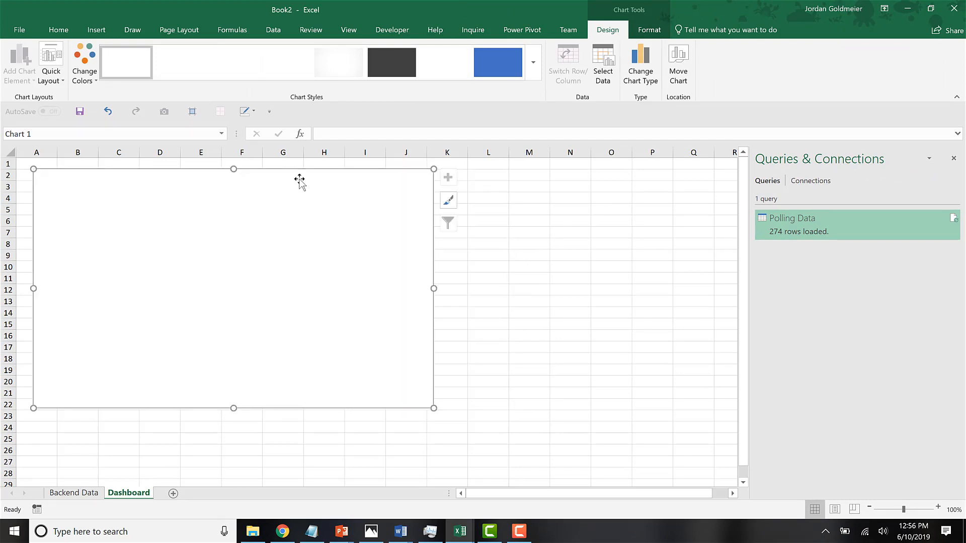
{"action": "left_click_drag", "start_coordinate": [300, 174], "coordinate": [276, 160]}
Add a data series to the chart, taking its name from the Approve (%) header in cell B1 of Backend Data.
{"action": "right_click", "coordinate": [234, 248]}
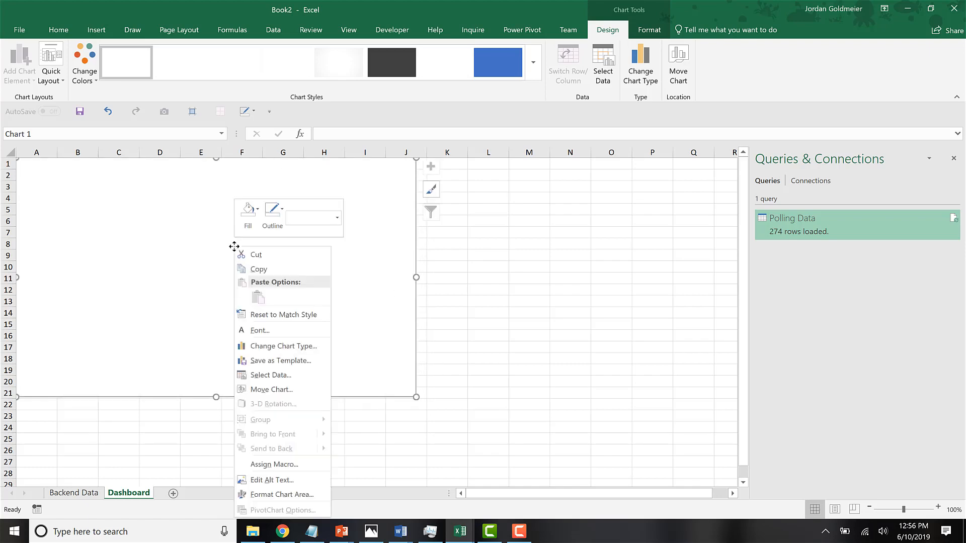
{"action": "left_click", "coordinate": [274, 376]}
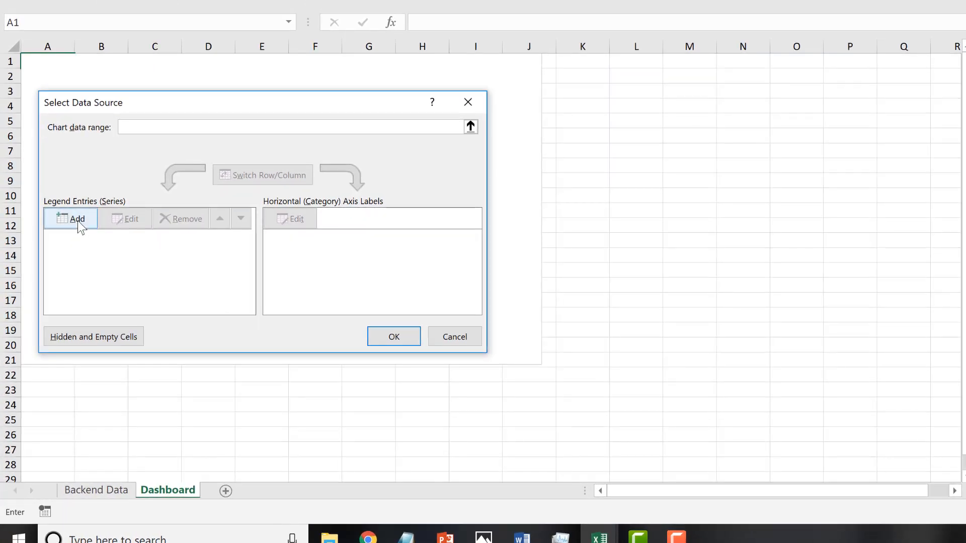
{"action": "left_click", "coordinate": [77, 220]}
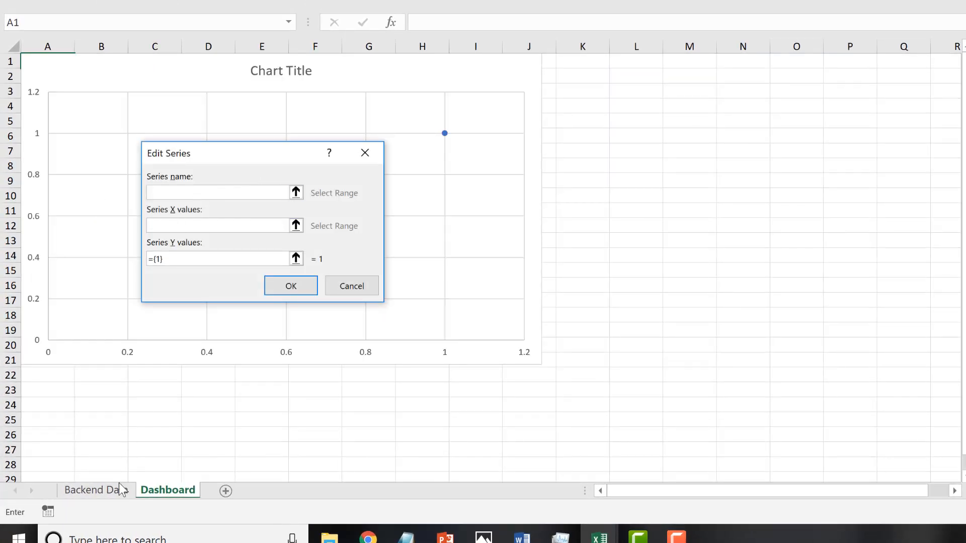
{"action": "left_click", "coordinate": [119, 490]}
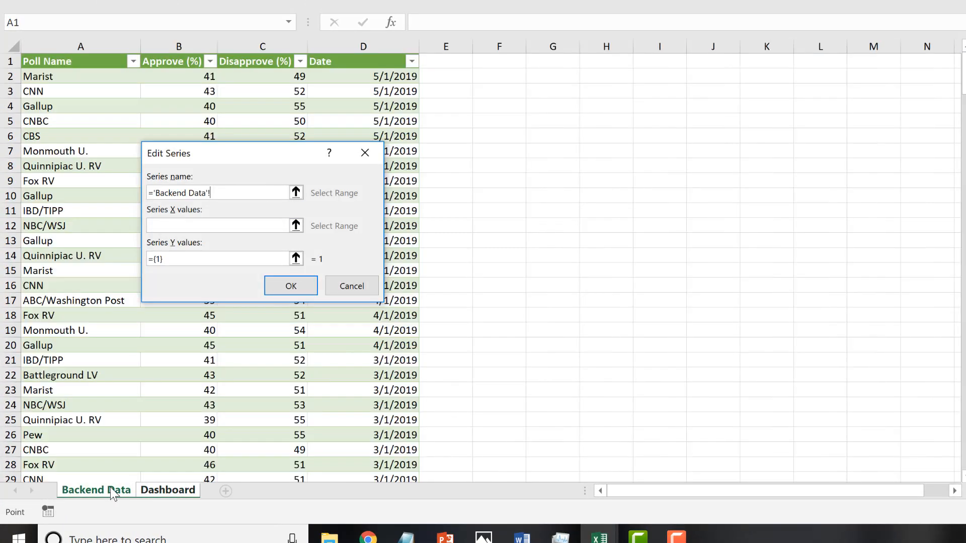
{"action": "left_click", "coordinate": [162, 65]}
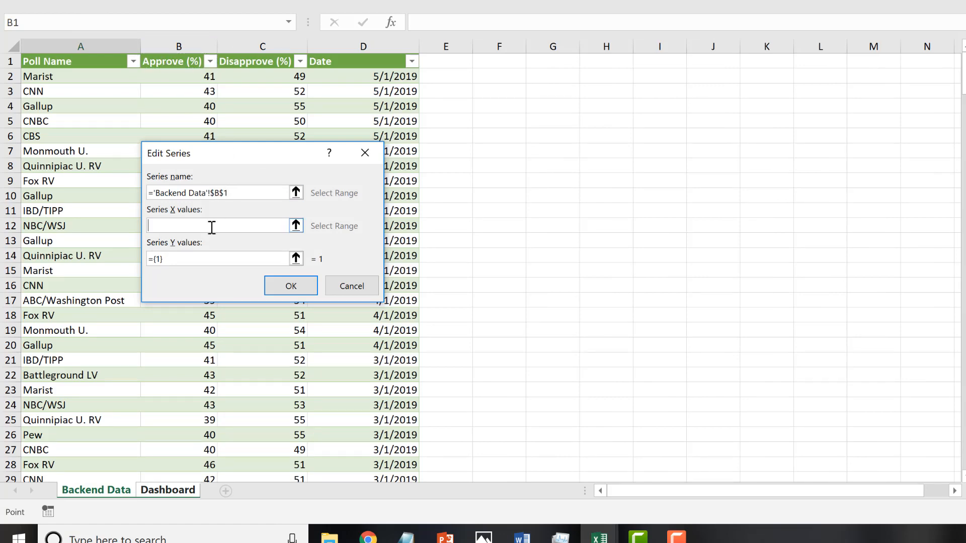
Set the Approve (%) series' X values to the dates in D2:D275 of Backend Data.
{"action": "left_click_drag", "start_coordinate": [262, 156], "coordinate": [627, 69]}
{"action": "left_click", "coordinate": [377, 76]}
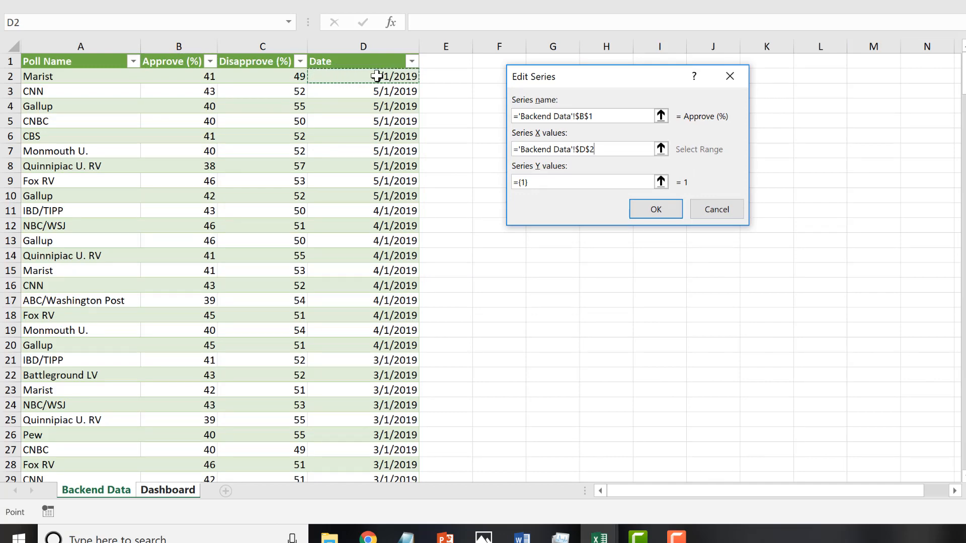
{"action": "key", "text": "ctrl+shift+Down"}
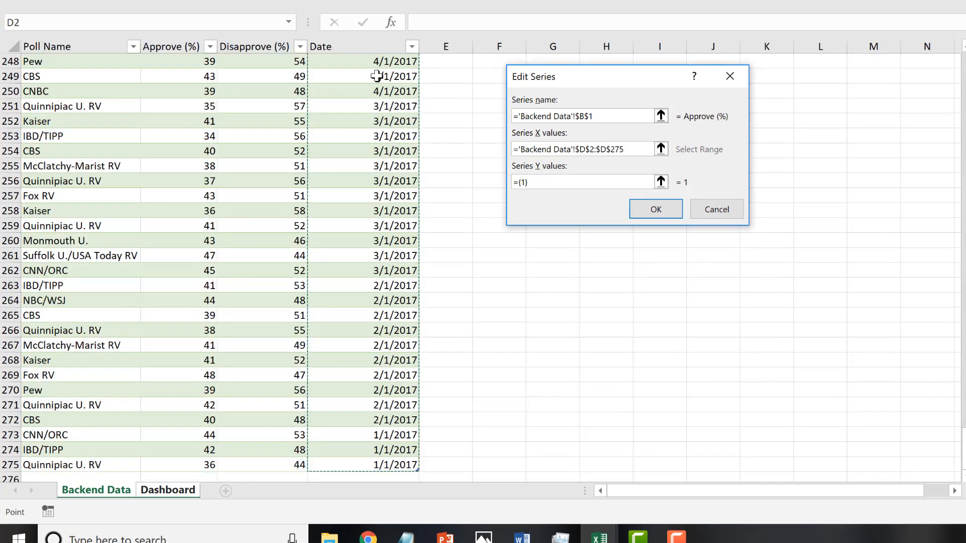
{"action": "left_click", "coordinate": [643, 210]}
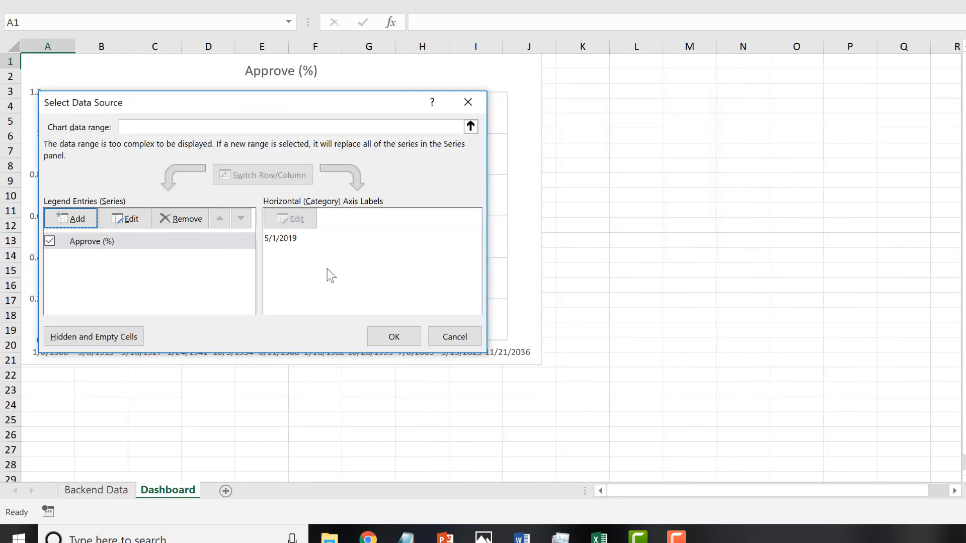
Edit the Approve (%) series so its Y values come from B2:B275 of Backend Data.
{"action": "left_click", "coordinate": [130, 219]}
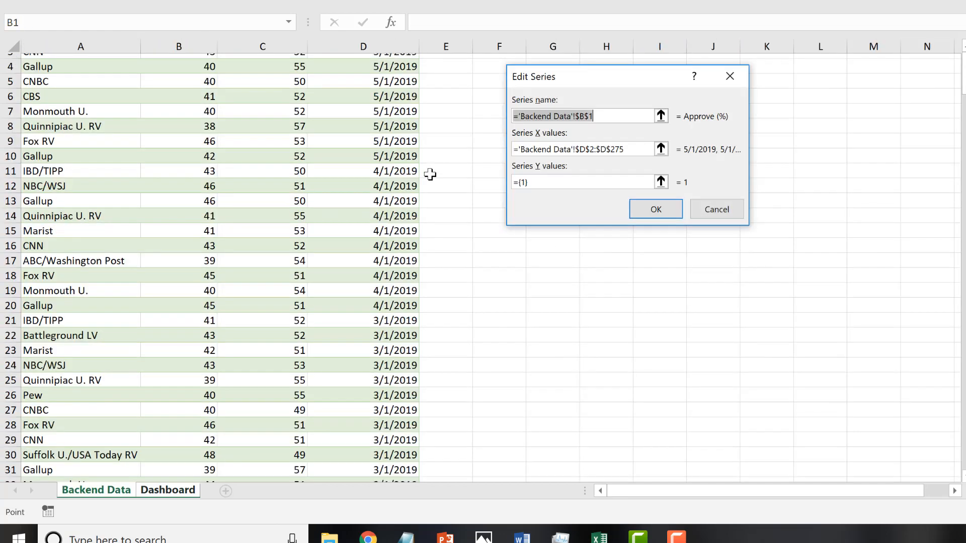
{"action": "left_click", "coordinate": [564, 149]}
{"action": "left_click", "coordinate": [538, 177]}
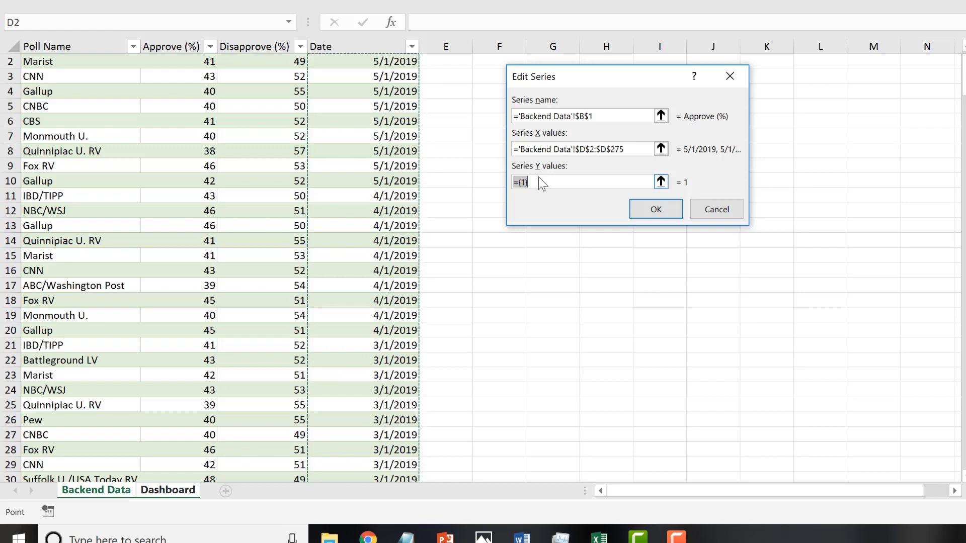
{"action": "key", "text": "BackSpace"}
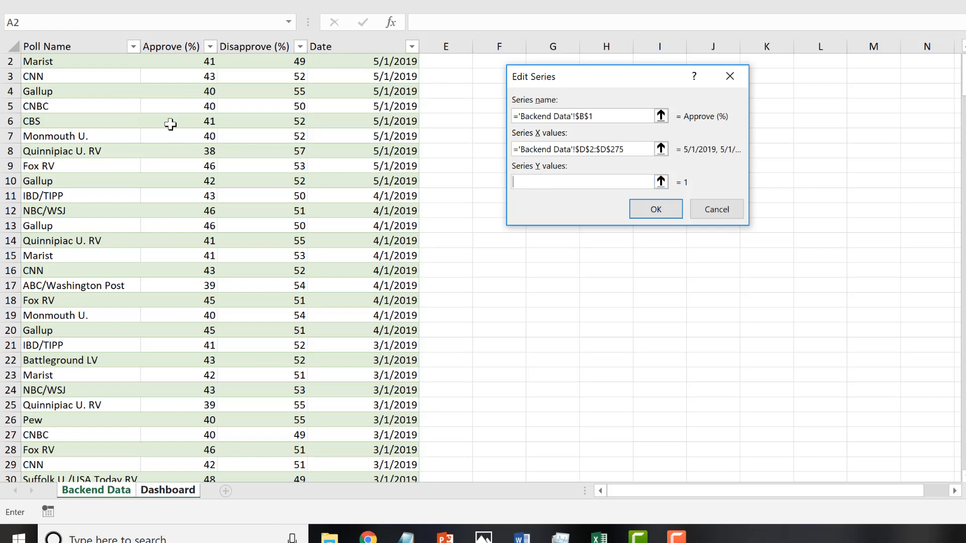
{"action": "scroll", "coordinate": [171, 113], "scroll_direction": "up", "scroll_amount": 1}
{"action": "left_click", "coordinate": [190, 75]}
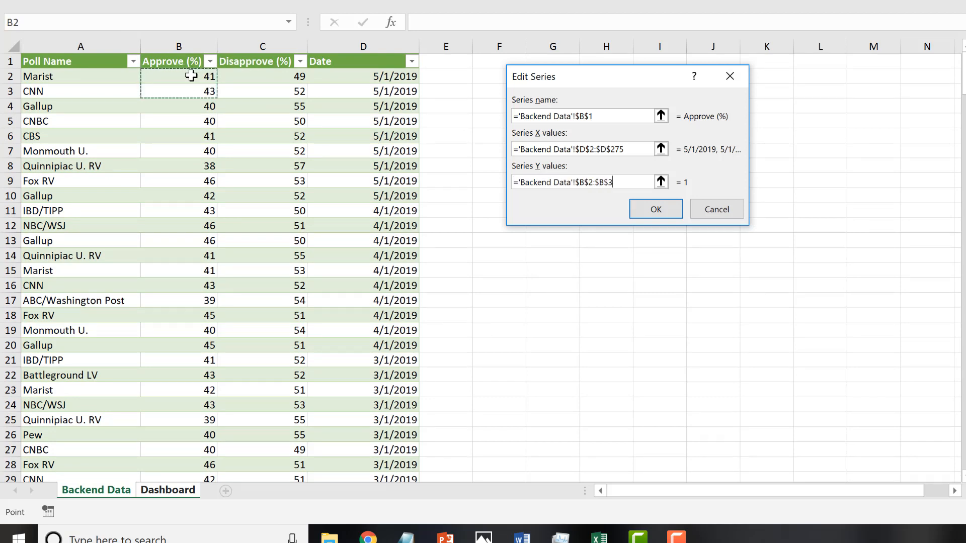
{"action": "key", "text": "ctrl+shift+Down"}
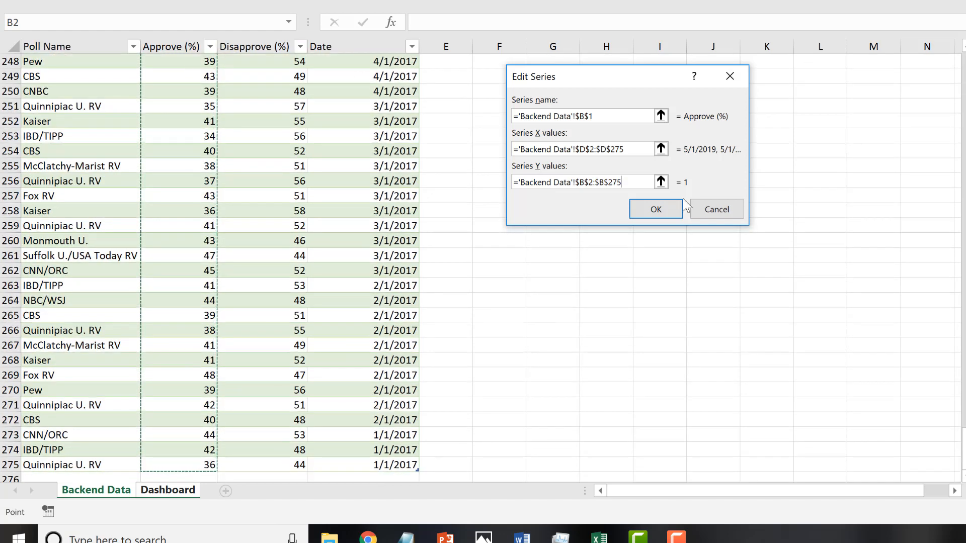
{"action": "left_click", "coordinate": [657, 209]}
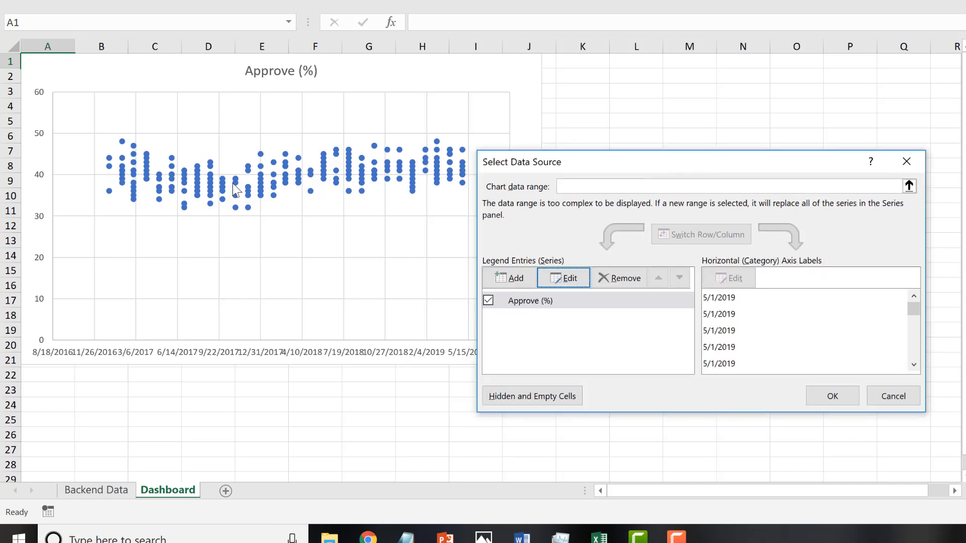
Add a second chart series, taking its name from the Disapprove (%) header in cell C1 of Backend Data.
{"action": "left_click", "coordinate": [505, 282]}
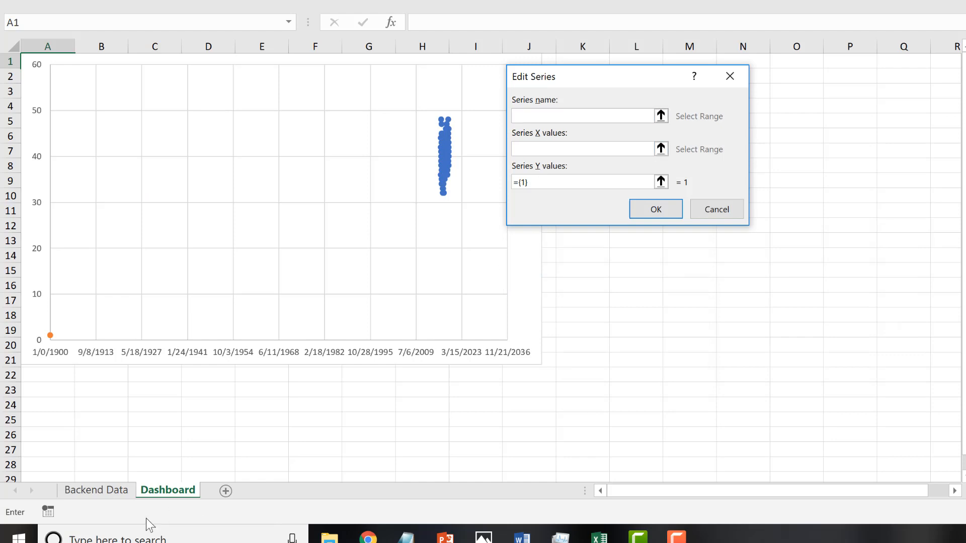
{"action": "left_click", "coordinate": [97, 490]}
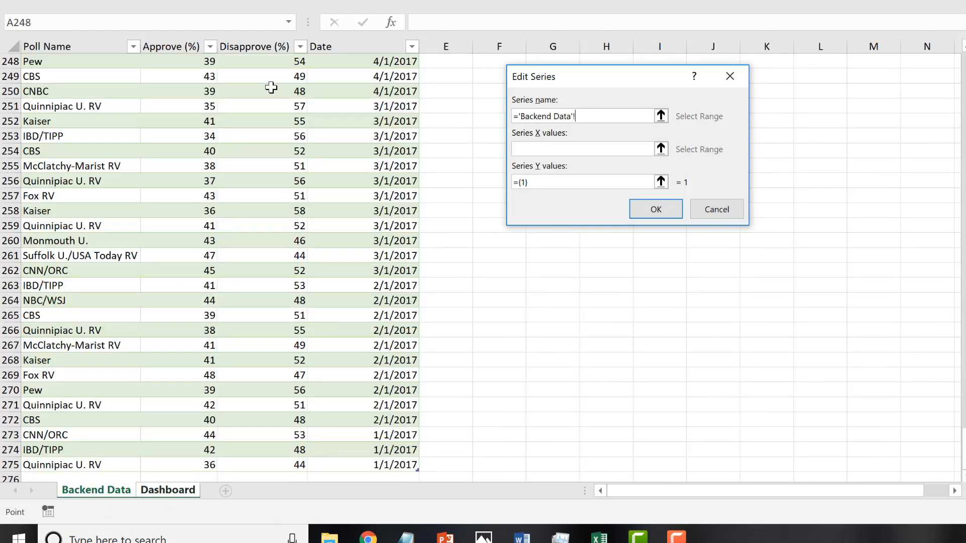
{"action": "scroll", "coordinate": [270, 87], "scroll_direction": "up", "scroll_amount": 6}
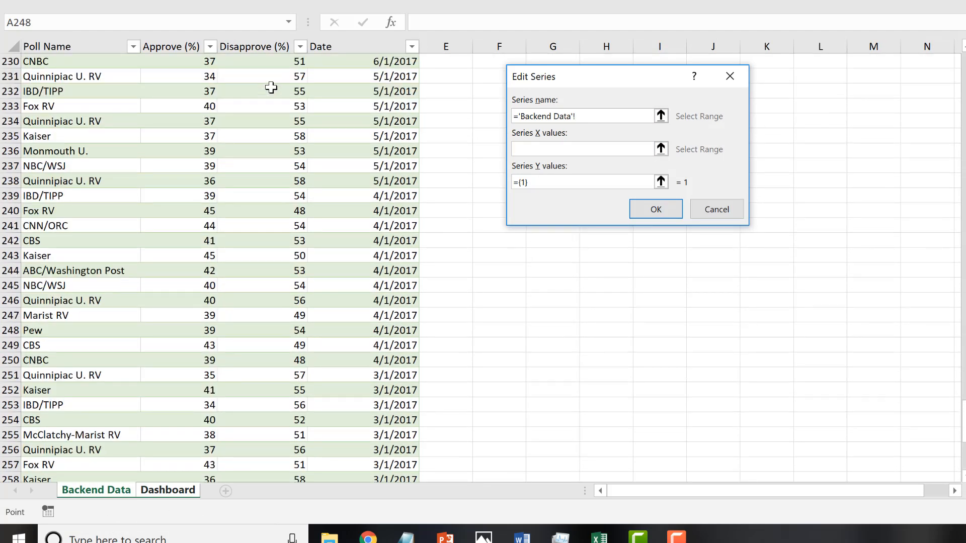
{"action": "left_click", "coordinate": [271, 77]}
{"action": "key", "text": "ctrl+Up"}
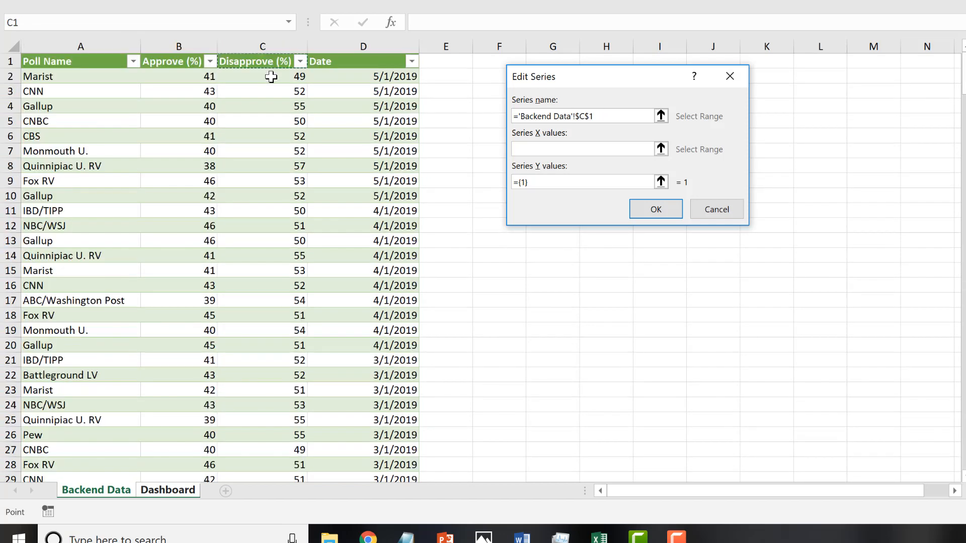
{"action": "left_click", "coordinate": [271, 76]}
{"action": "left_click", "coordinate": [256, 60]}
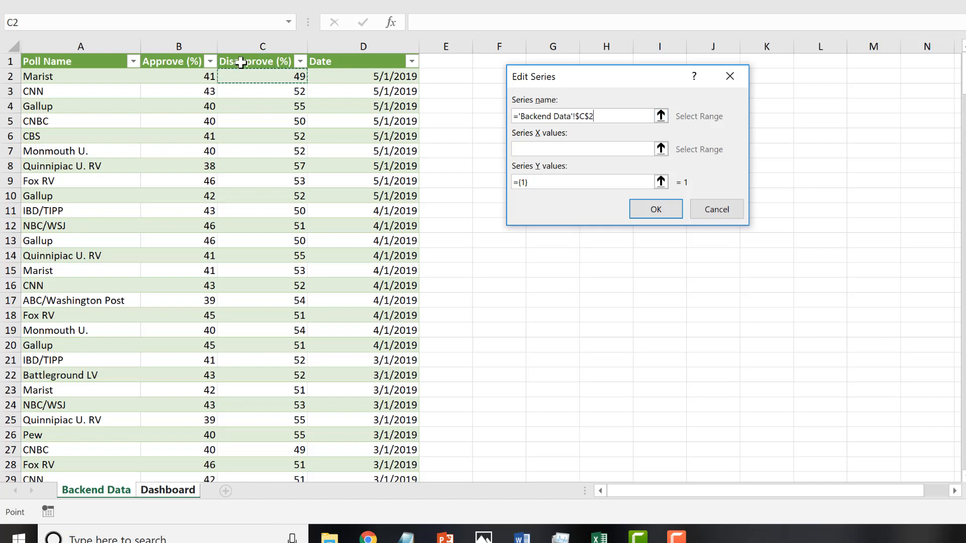
Set the Disapprove (%) series' X values to the dates in D2:D275 of Backend Data.
{"action": "left_click", "coordinate": [558, 148]}
{"action": "left_click", "coordinate": [382, 78]}
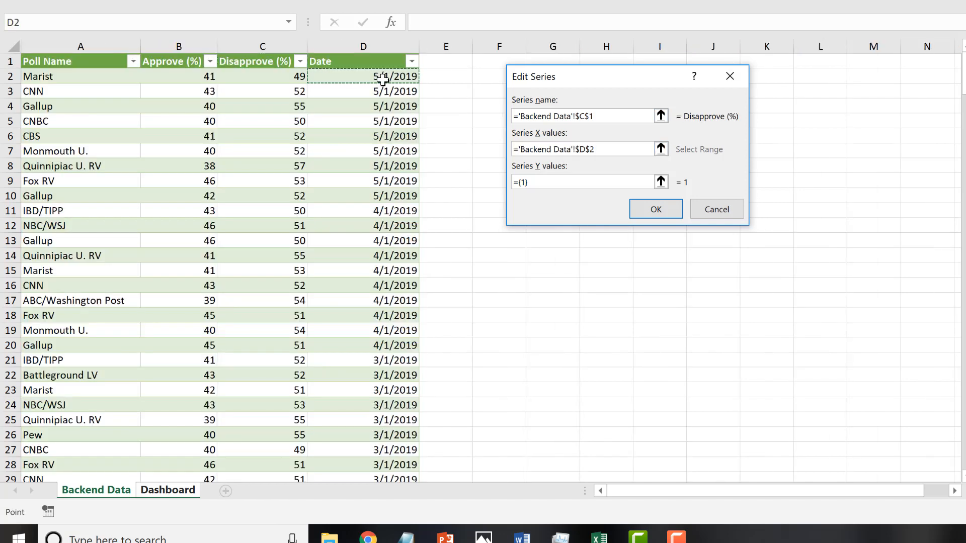
{"action": "key", "text": "ctrl+shift+Down"}
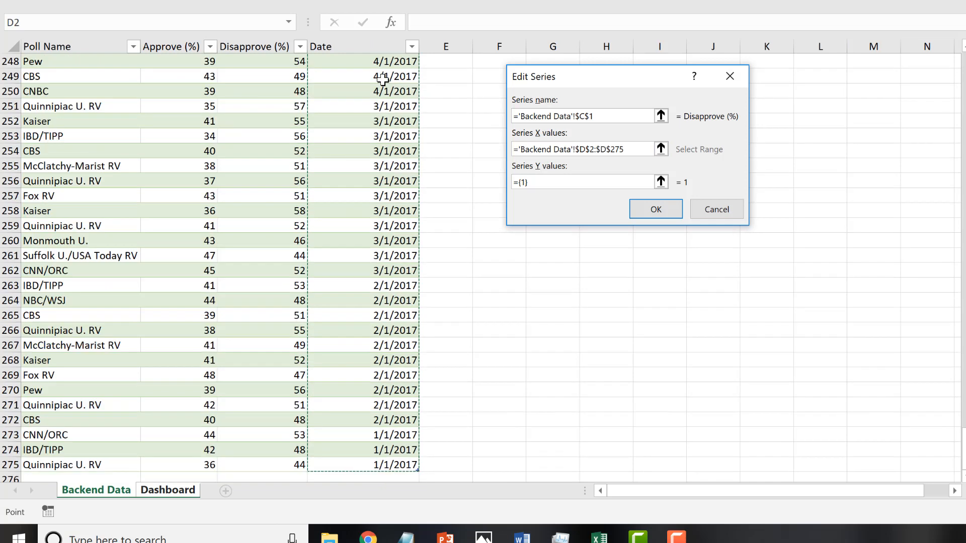
Set the Disapprove (%) series' Y values to C2:C275 of Backend Data and apply the chart's data selection.
{"action": "left_click", "coordinate": [575, 183]}
{"action": "key", "text": "ctrl+BackSpace"}
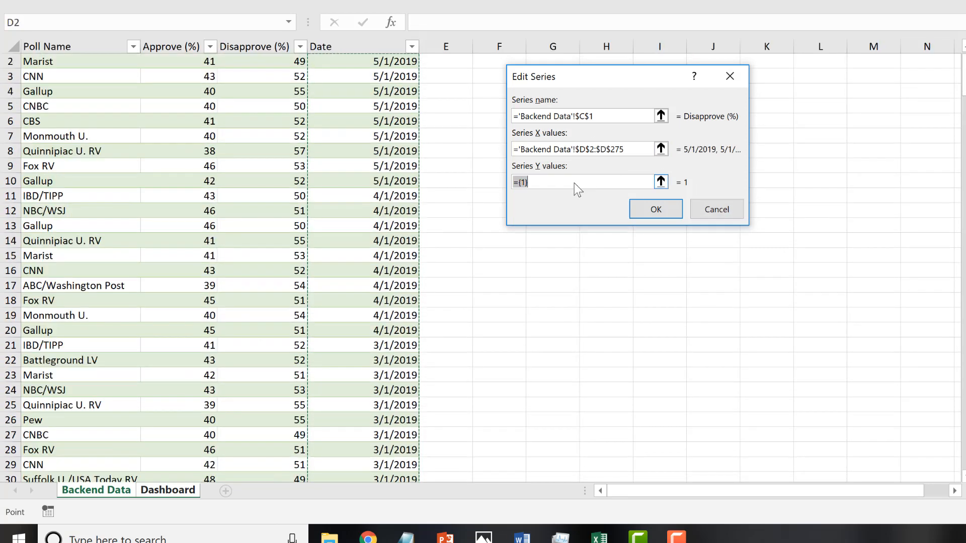
{"action": "key", "text": "BackSpace"}
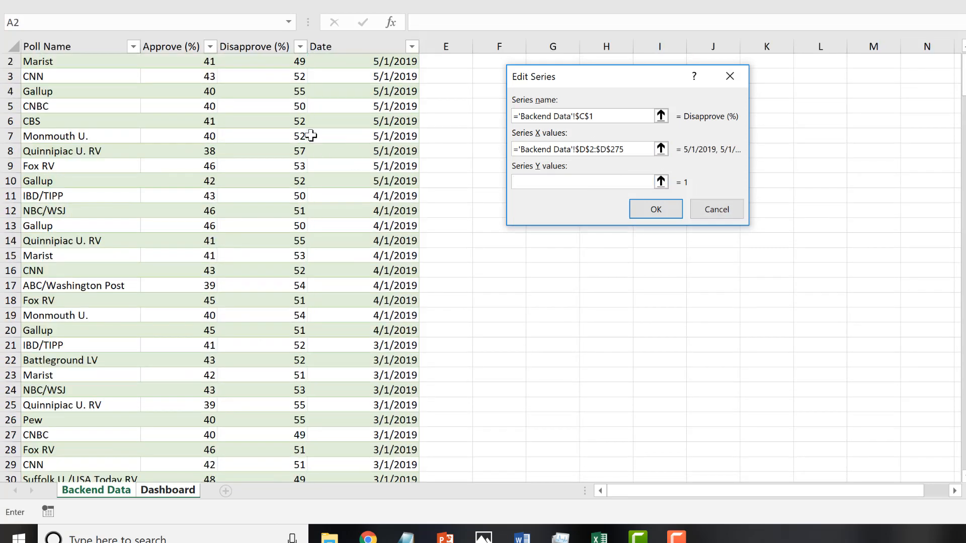
{"action": "left_click", "coordinate": [199, 60]}
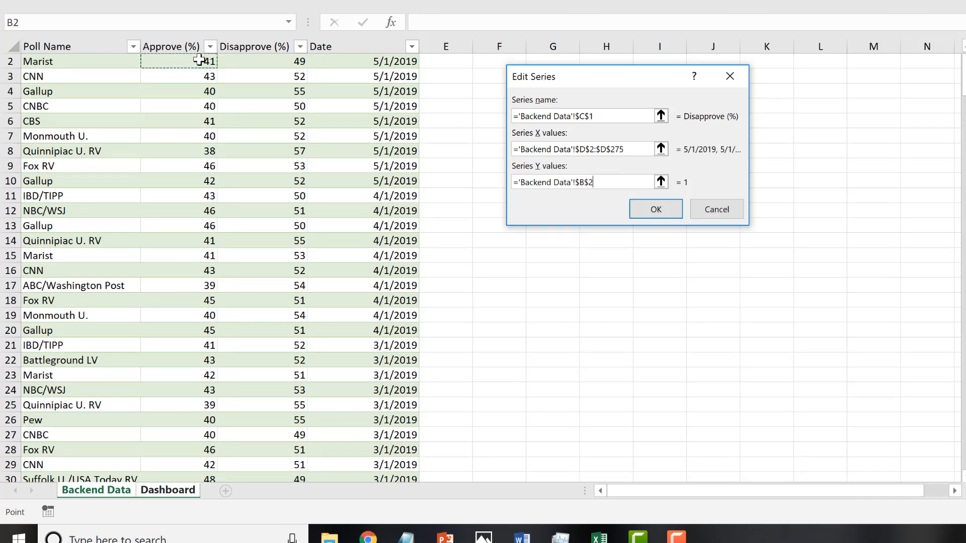
{"action": "left_click", "coordinate": [257, 56]}
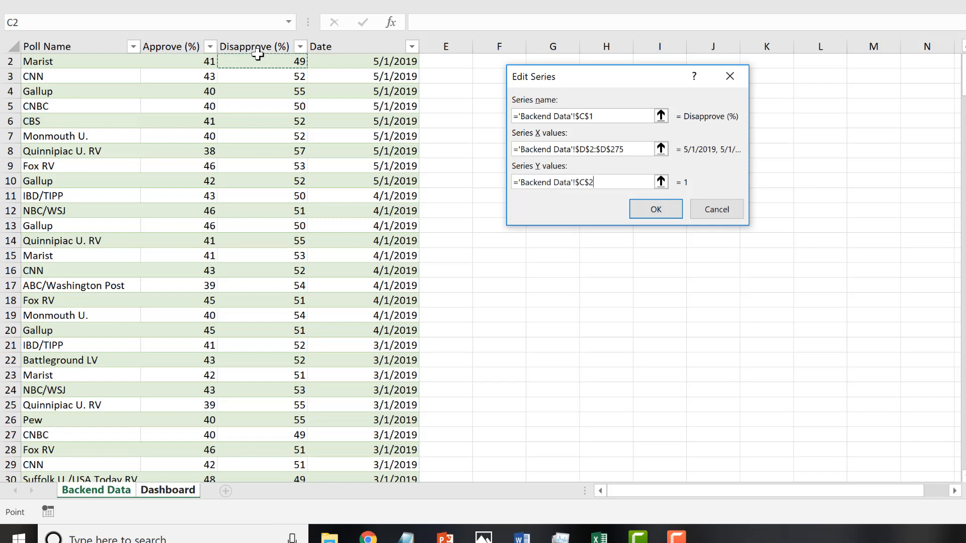
{"action": "key", "text": "ctrl+shift+Down"}
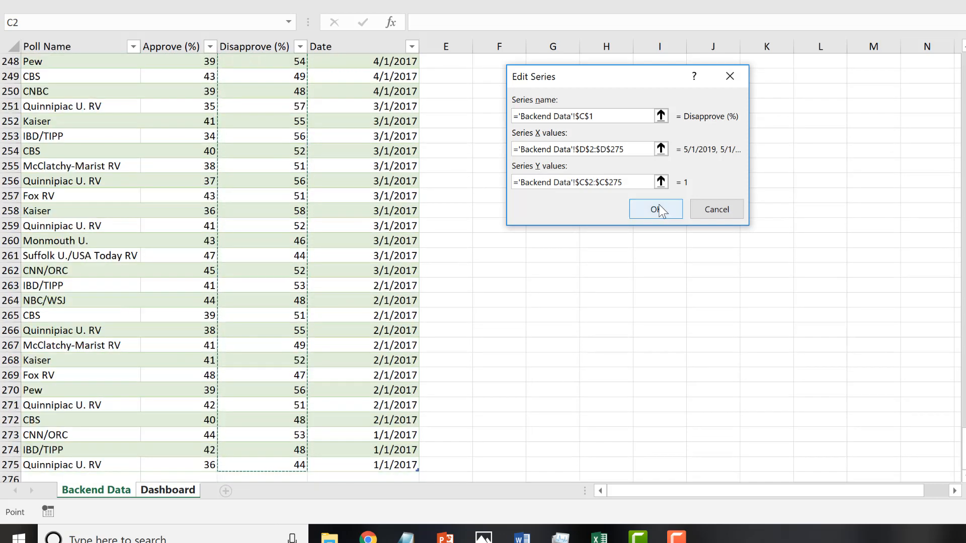
{"action": "left_click", "coordinate": [659, 210]}
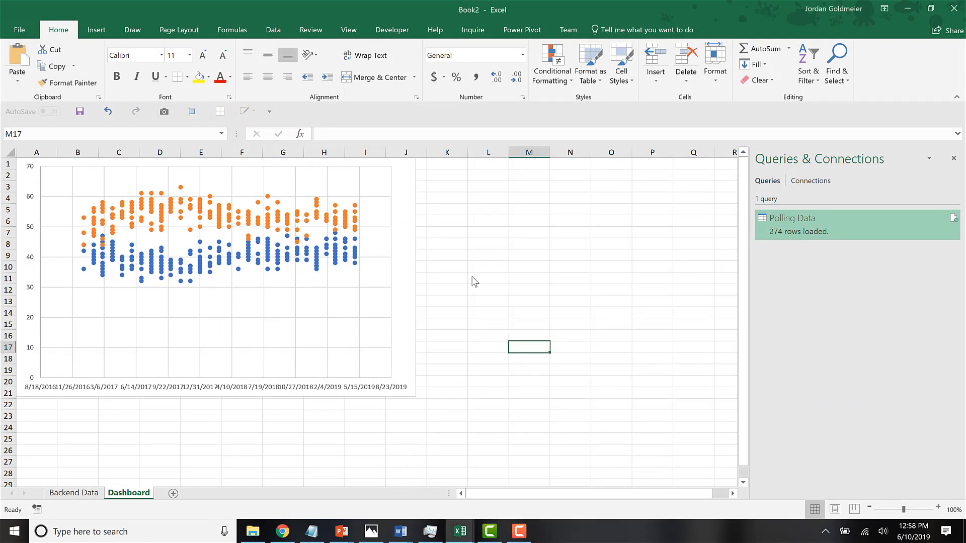
Dismiss the Queries & Connections list and enlarge the Dashboard chart to extend just past column K and down to about row 27.
{"action": "left_click", "coordinate": [954, 159]}
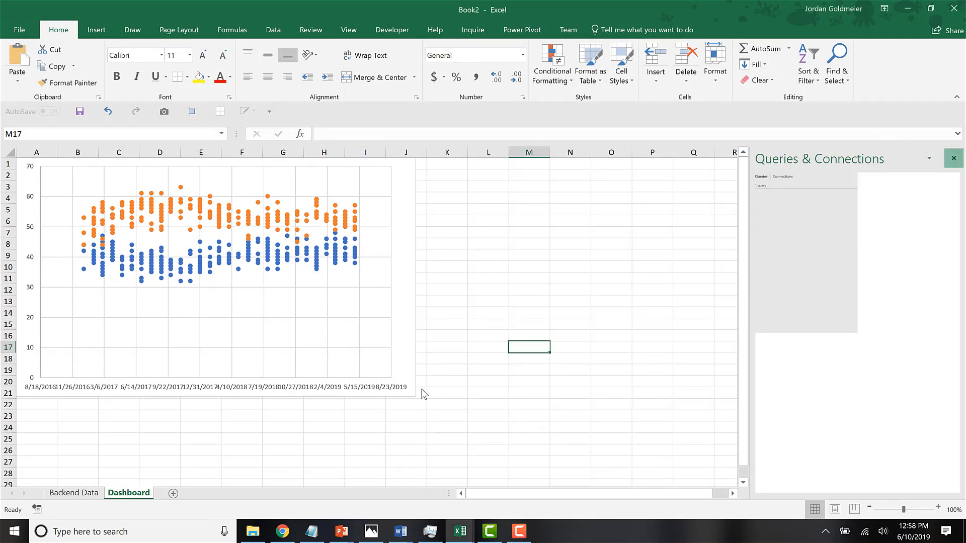
{"action": "left_click", "coordinate": [412, 388]}
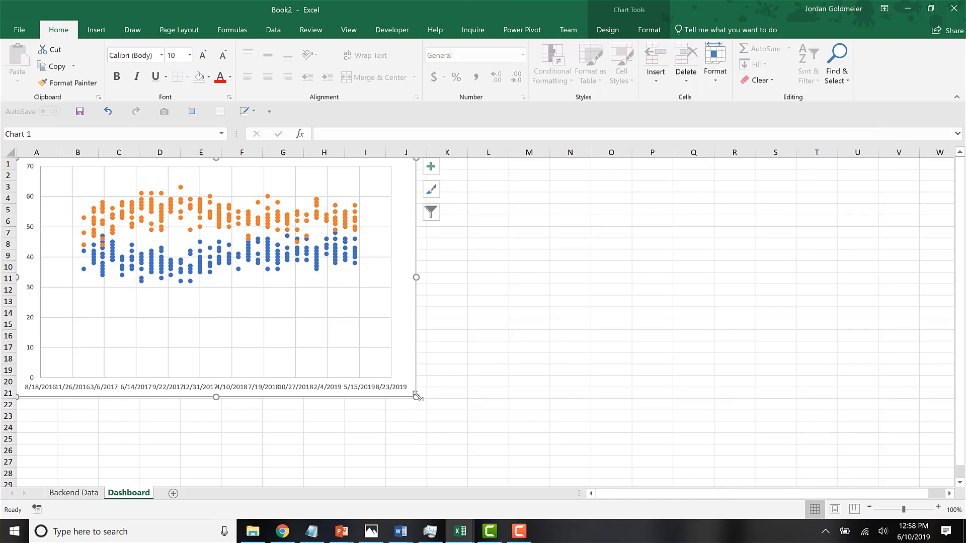
{"action": "left_click_drag", "start_coordinate": [417, 396], "coordinate": [477, 467]}
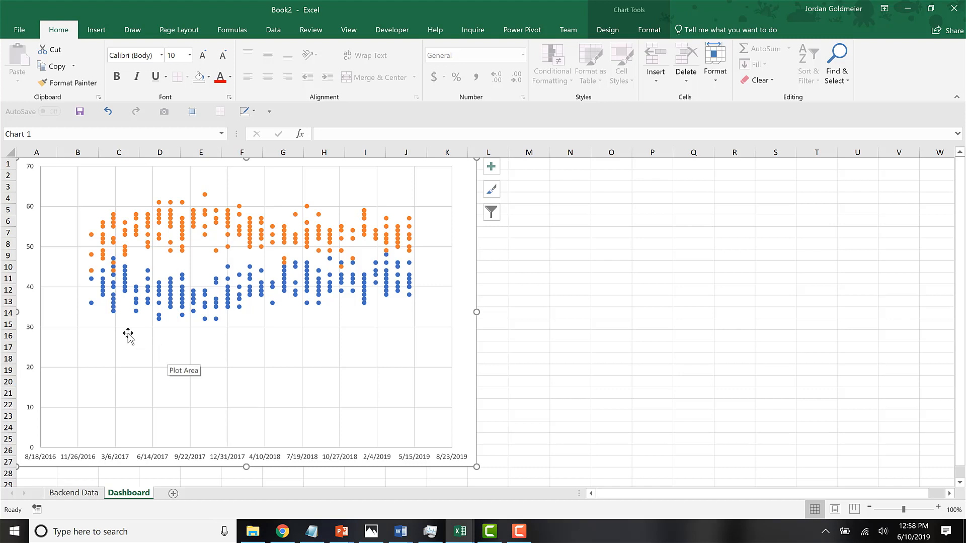
Set the minimum bound of the chart's vertical axis to 30.
{"action": "left_click", "coordinate": [33, 291]}
{"action": "right_click", "coordinate": [34, 291]}
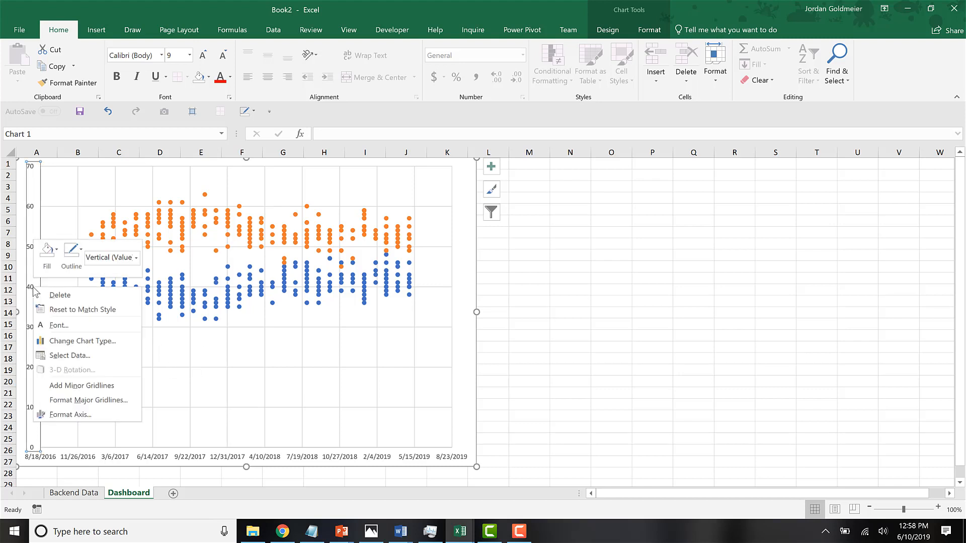
{"action": "left_click", "coordinate": [62, 418]}
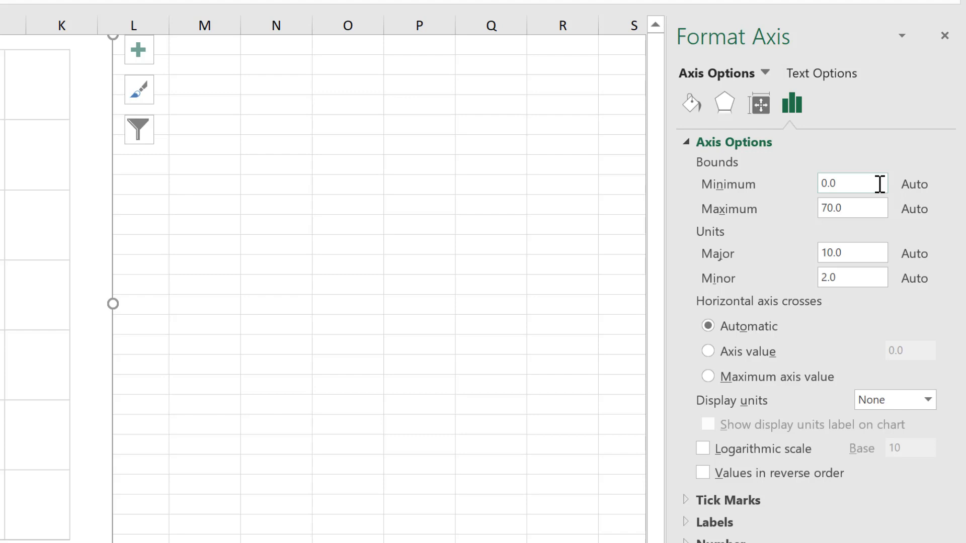
{"action": "left_click_drag", "start_coordinate": [880, 184], "coordinate": [751, 170]}
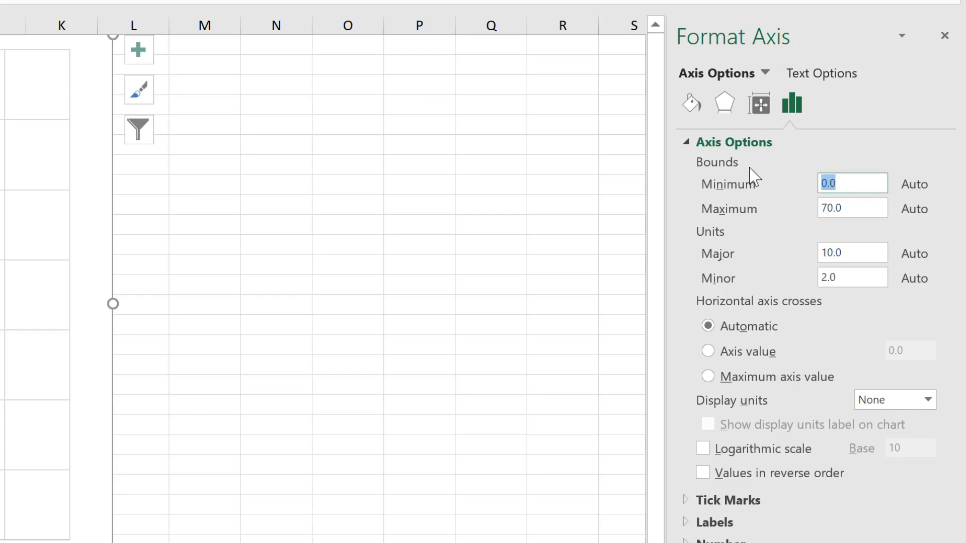
{"action": "type", "text": "30"}
{"action": "key", "text": "Return"}
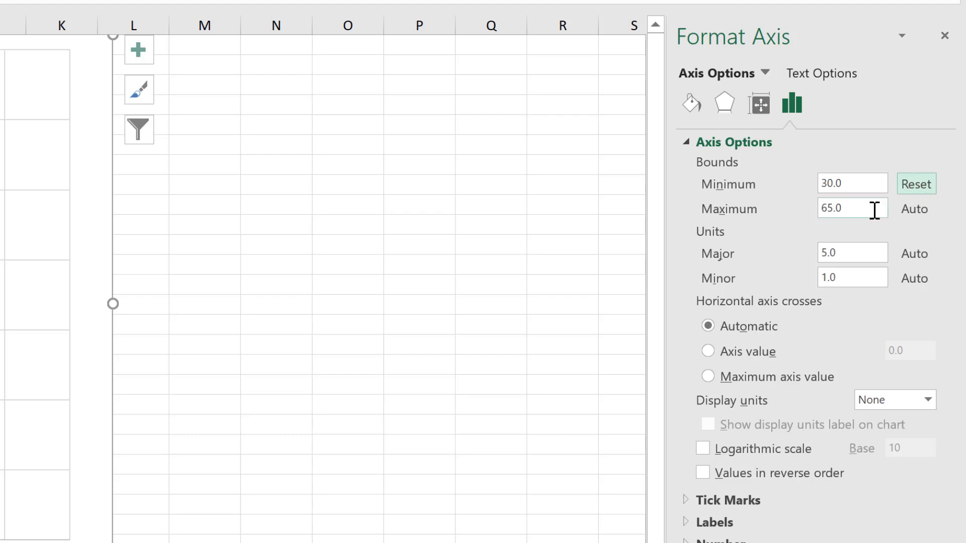
Fix the maximum bound of the chart's vertical axis at 65.
{"action": "left_click_drag", "start_coordinate": [874, 209], "coordinate": [739, 197]}
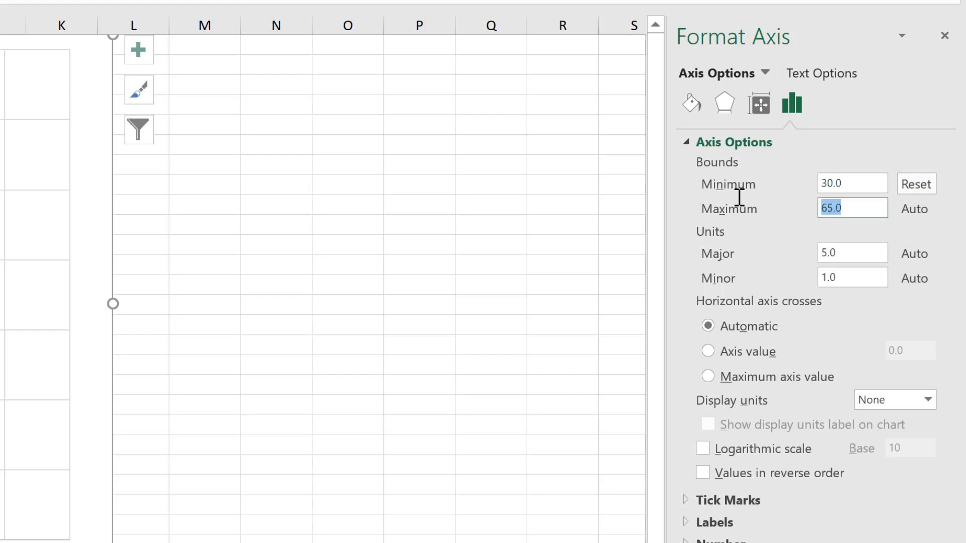
{"action": "type", "text": "6"}
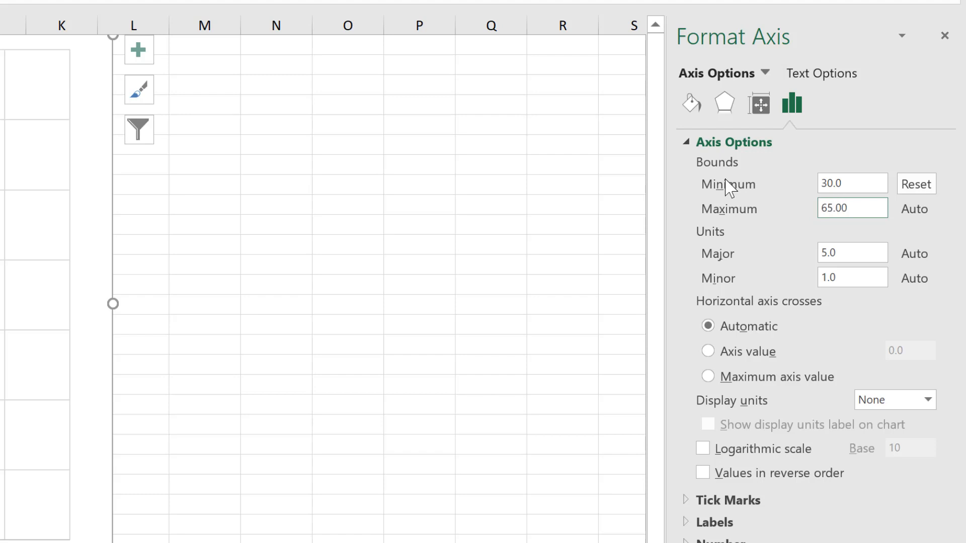
{"action": "type", "text": "5.00"}
{"action": "left_click", "coordinate": [852, 252]}
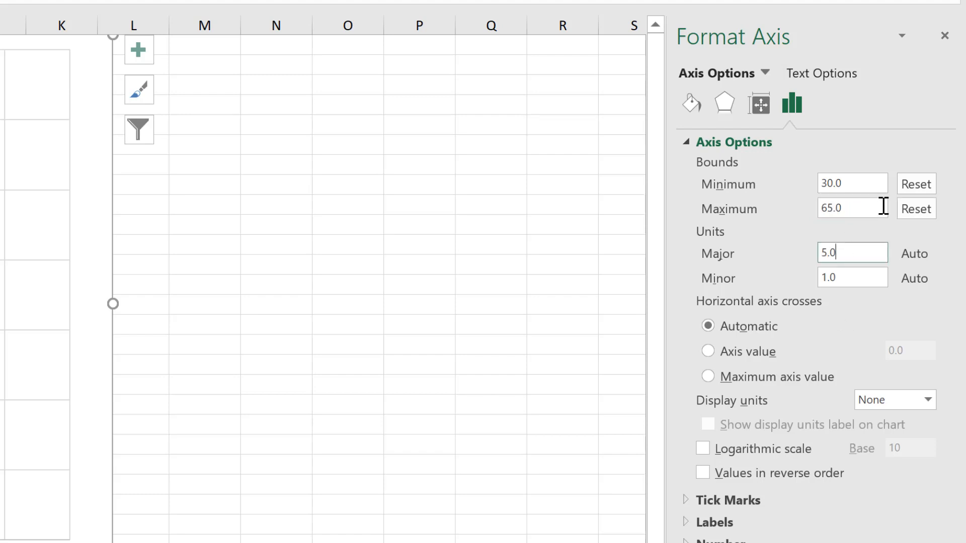
{"action": "left_click", "coordinate": [871, 207]}
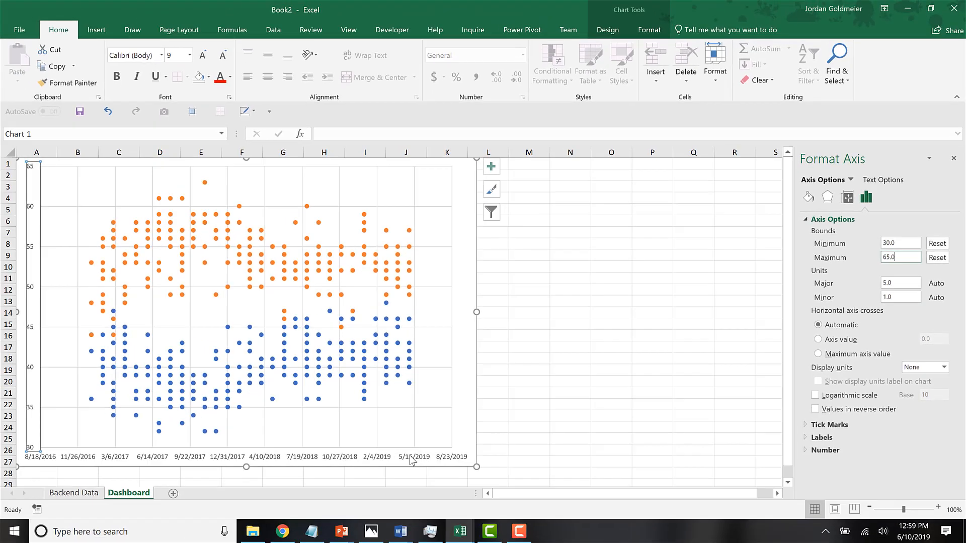
Set the minimum bound of the chart's horizontal date axis to 11/26/2016.
{"action": "left_click", "coordinate": [209, 508]}
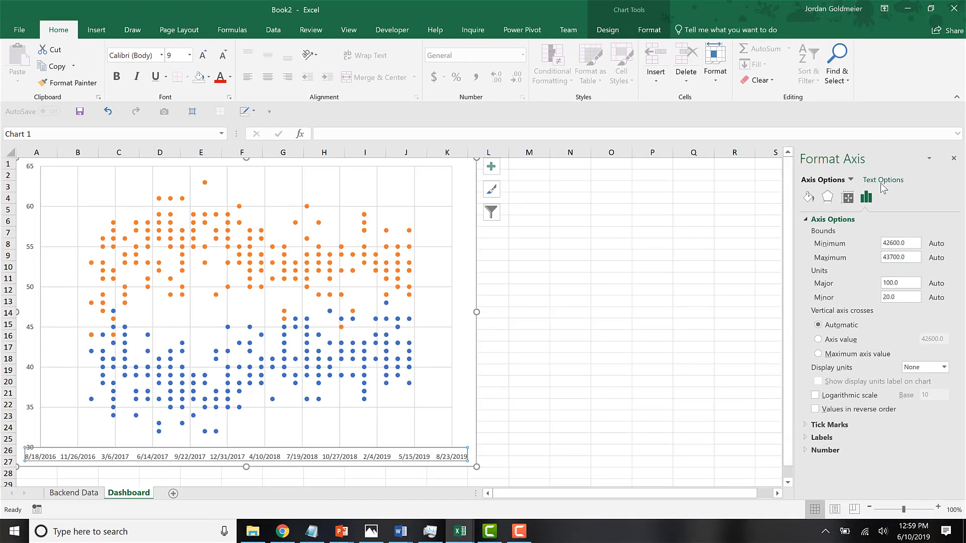
{"action": "right_click", "coordinate": [300, 459]}
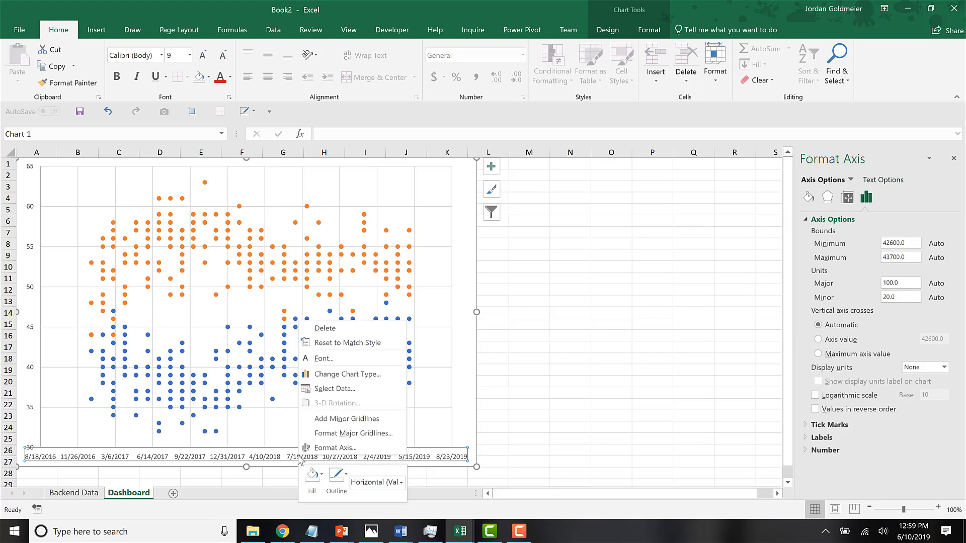
{"action": "left_click", "coordinate": [335, 448]}
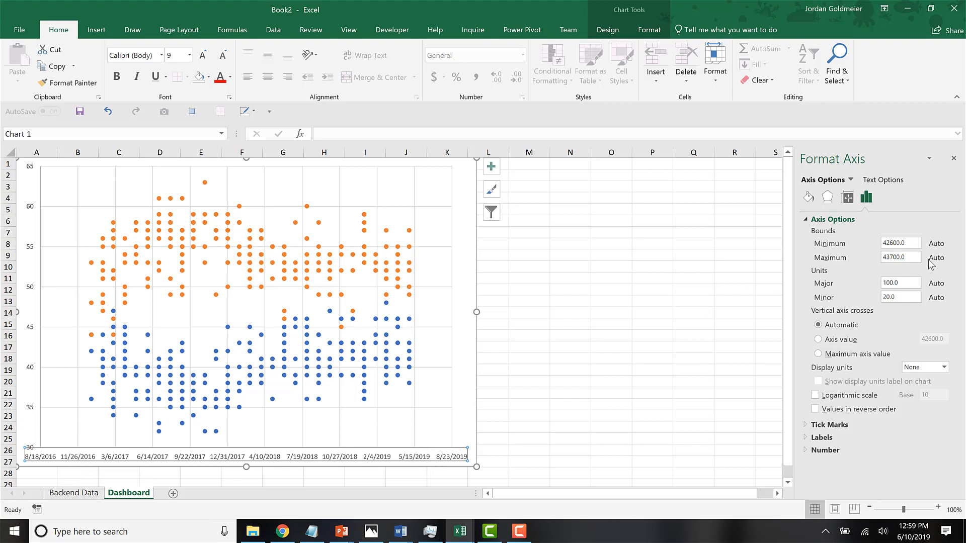
{"action": "double_click", "coordinate": [907, 243]}
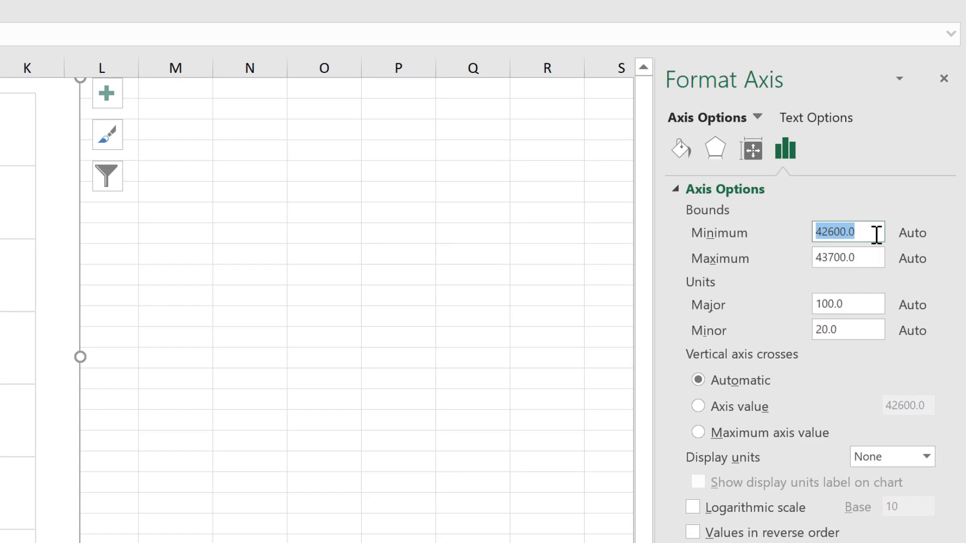
{"action": "type", "text": "11/2"}
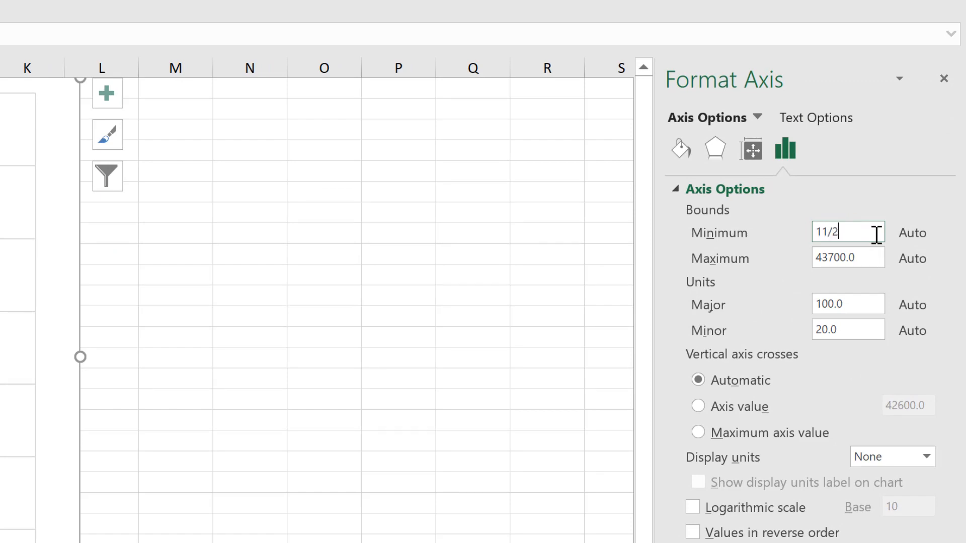
{"action": "type", "text": "6/2016"}
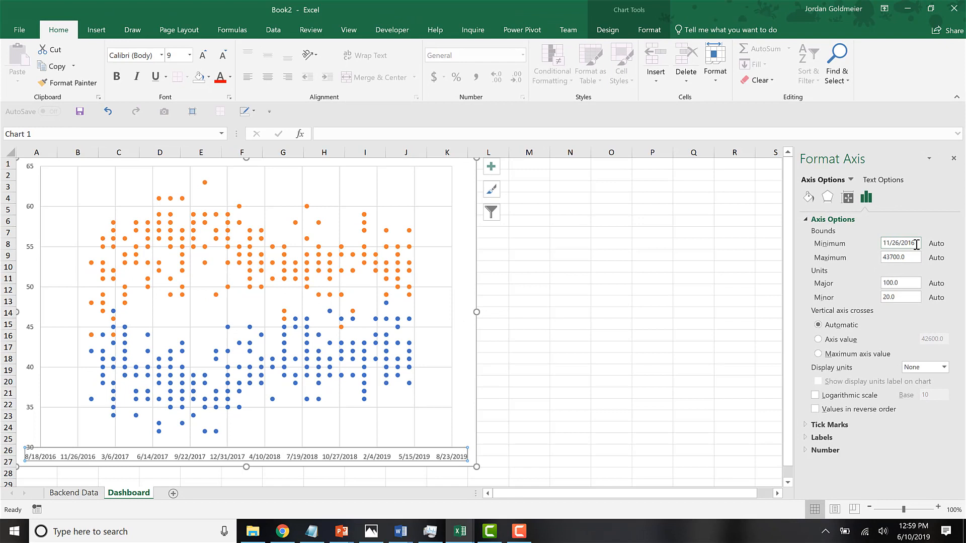
{"action": "key", "text": "Return"}
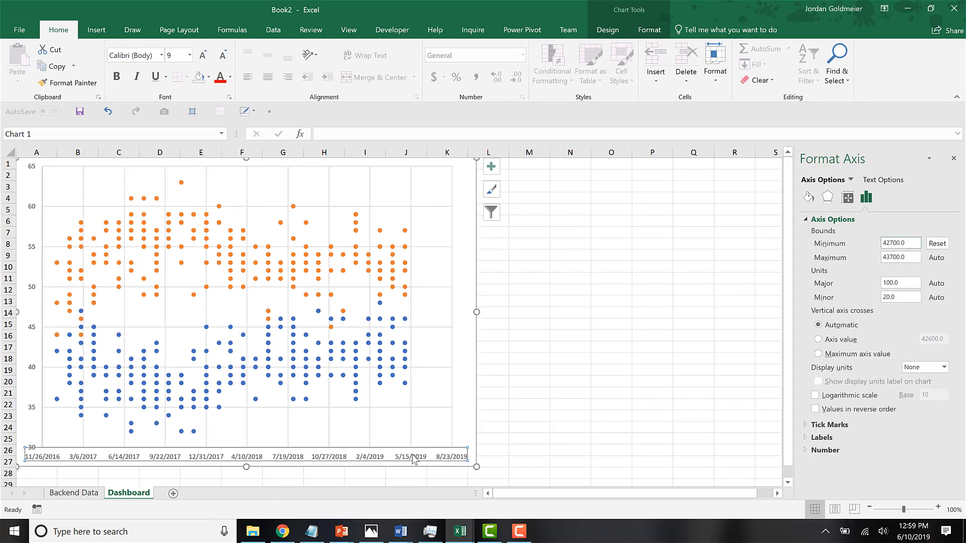
Set the maximum bound of the horizontal date axis to 5/15/2019.
{"action": "left_click_drag", "start_coordinate": [910, 258], "coordinate": [818, 258]}
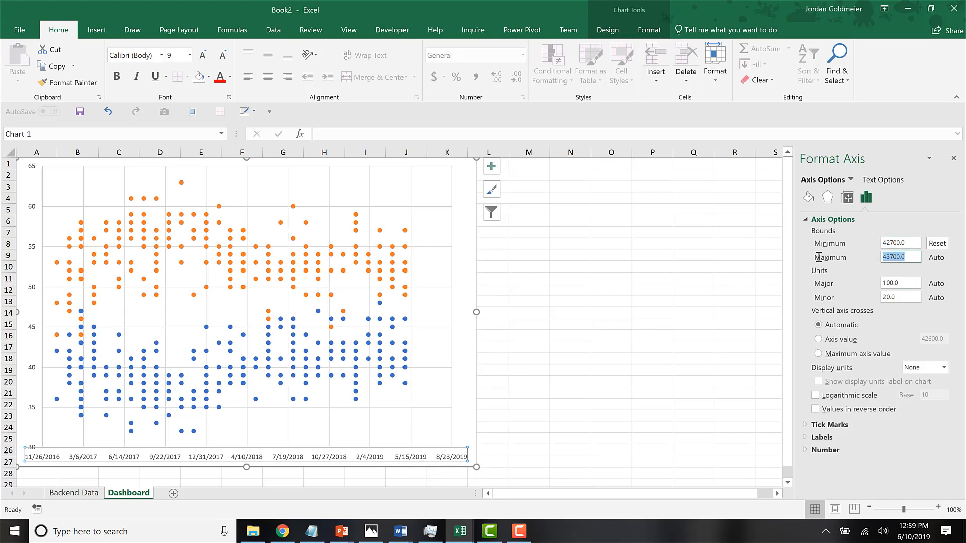
{"action": "type", "text": "5/5"}
{"action": "type", "text": "5/2019"}
{"action": "key", "text": "Return"}
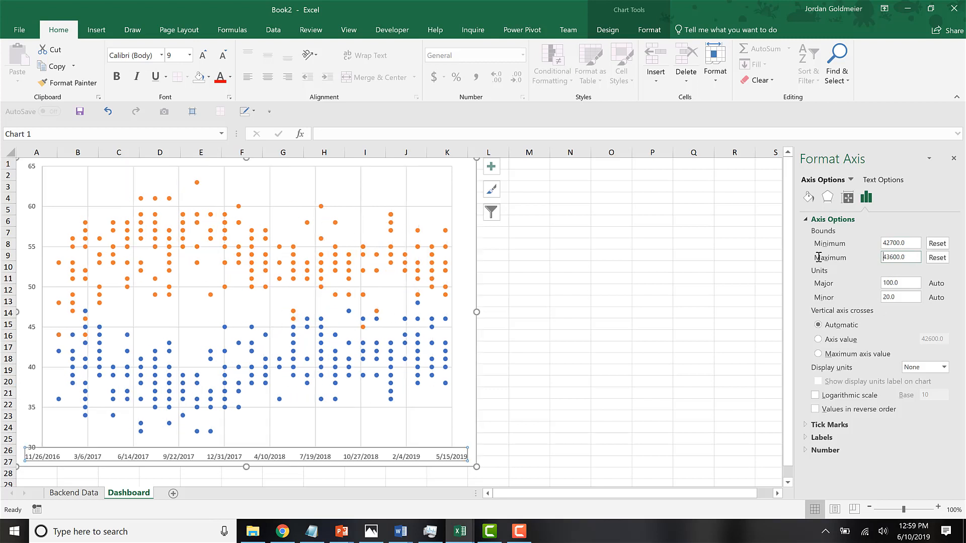
Delete the vertical and horizontal major gridlines from the chart.
{"action": "left_click", "coordinate": [73, 207]}
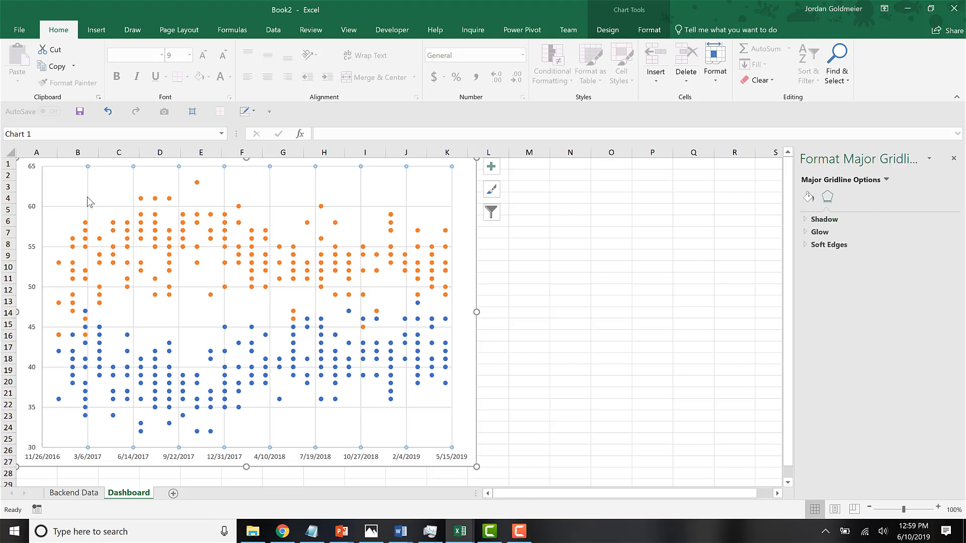
{"action": "key", "text": "Delete"}
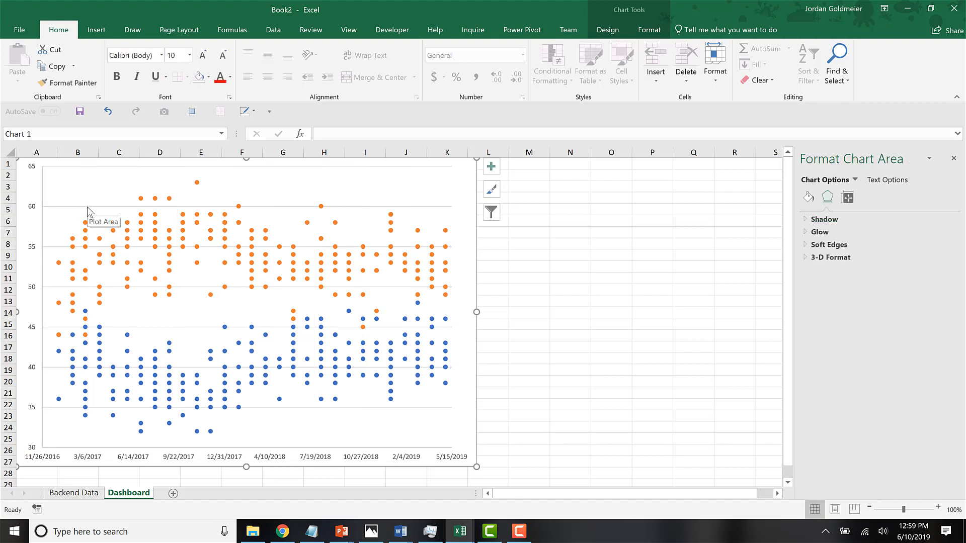
{"action": "left_click", "coordinate": [88, 209]}
{"action": "left_click", "coordinate": [88, 207]}
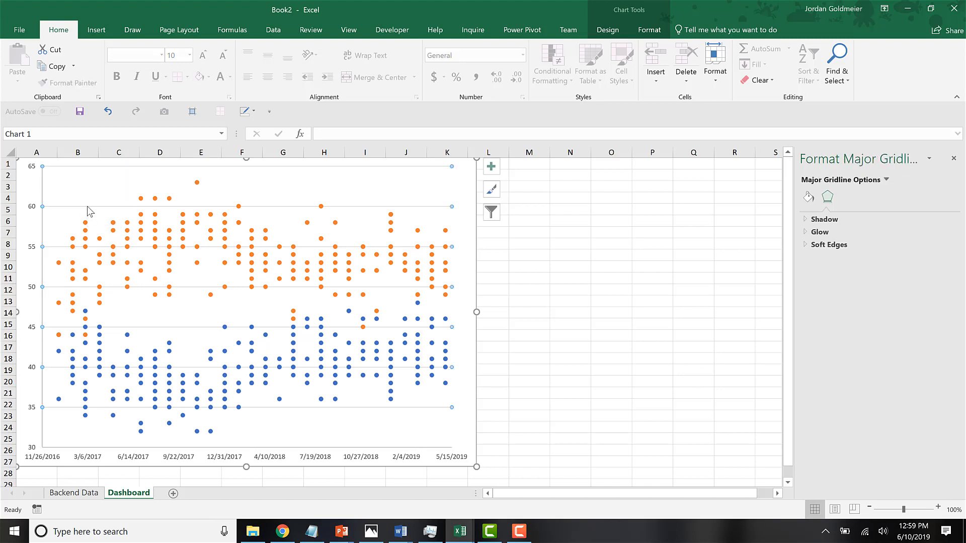
{"action": "key", "text": "Delete"}
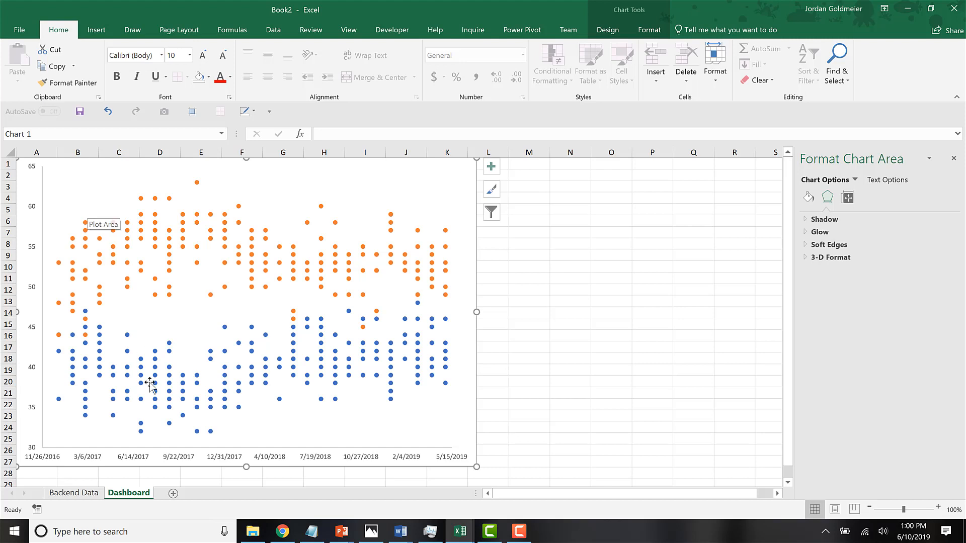
Apply the custom number format code "mmm yy" to the chart's horizontal date axis labels.
{"action": "left_click", "coordinate": [125, 462]}
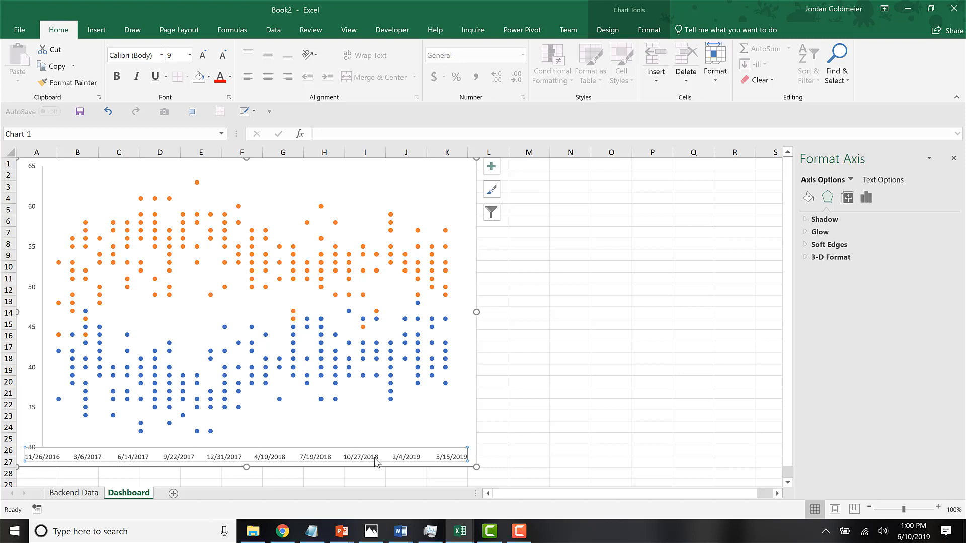
{"action": "left_click", "coordinate": [866, 196]}
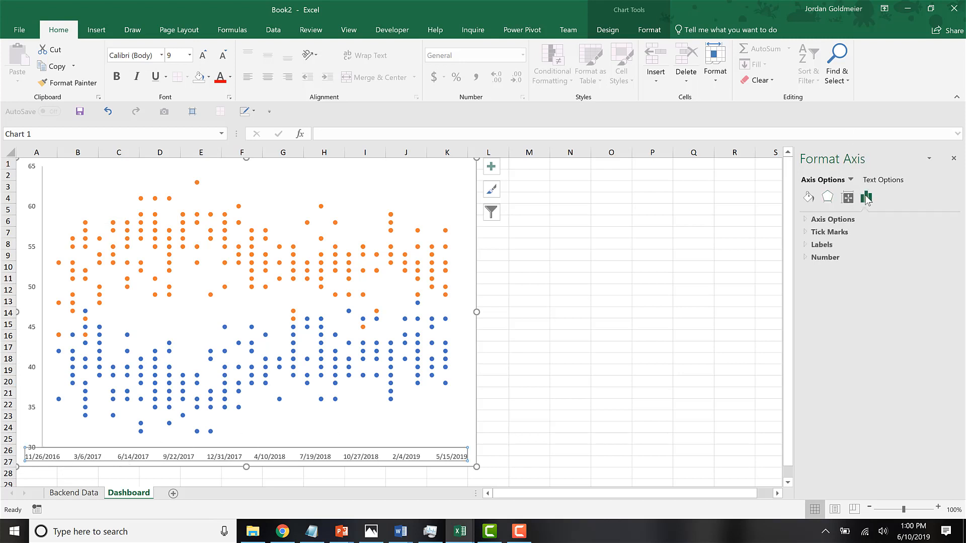
{"action": "left_click", "coordinate": [808, 221]}
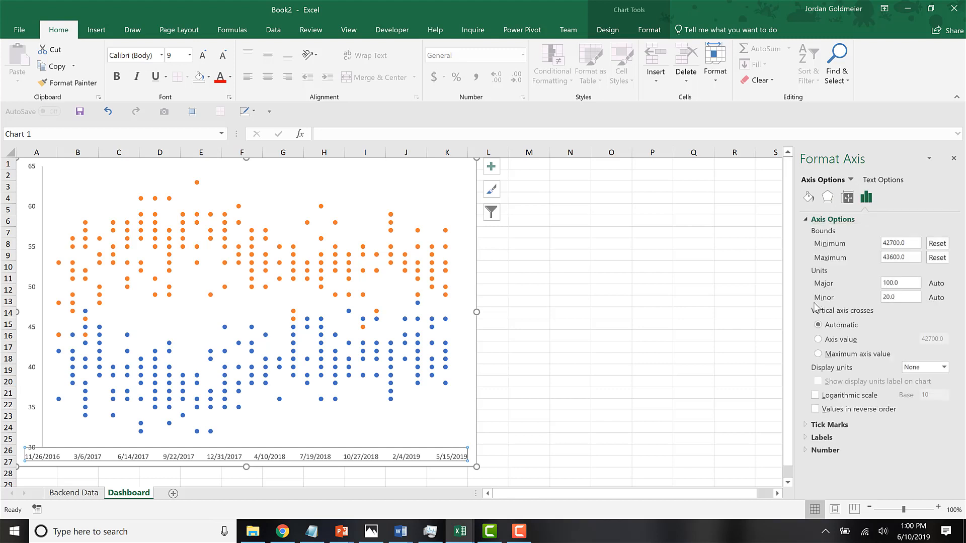
{"action": "left_click", "coordinate": [806, 450]}
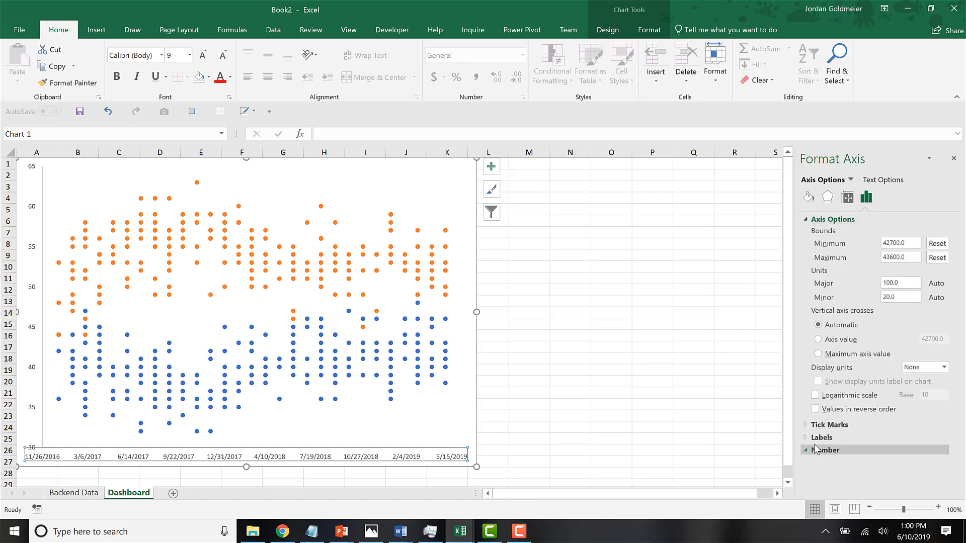
{"action": "scroll", "coordinate": [861, 419], "scroll_direction": "down", "scroll_amount": 3}
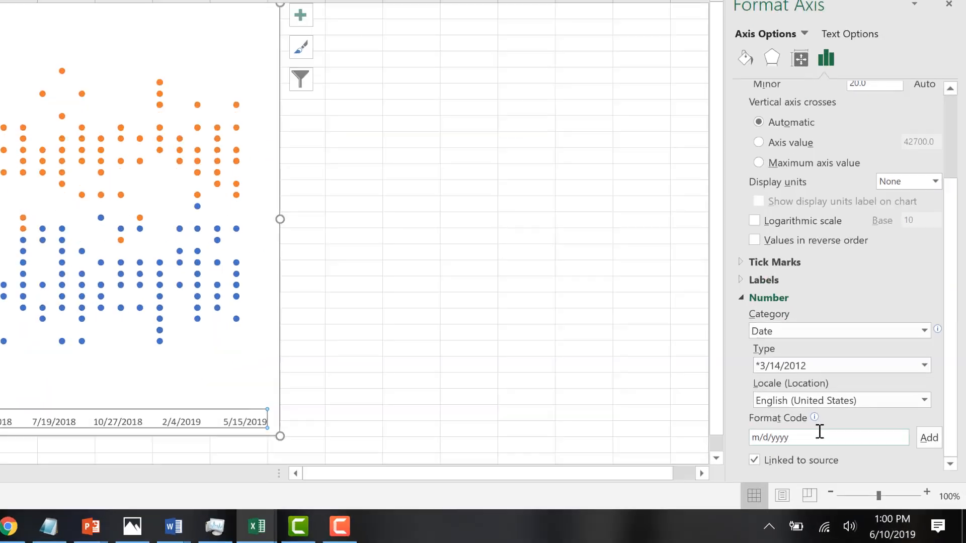
{"action": "left_click_drag", "start_coordinate": [861, 466], "coordinate": [767, 464]}
{"action": "type", "text": "mmm"}
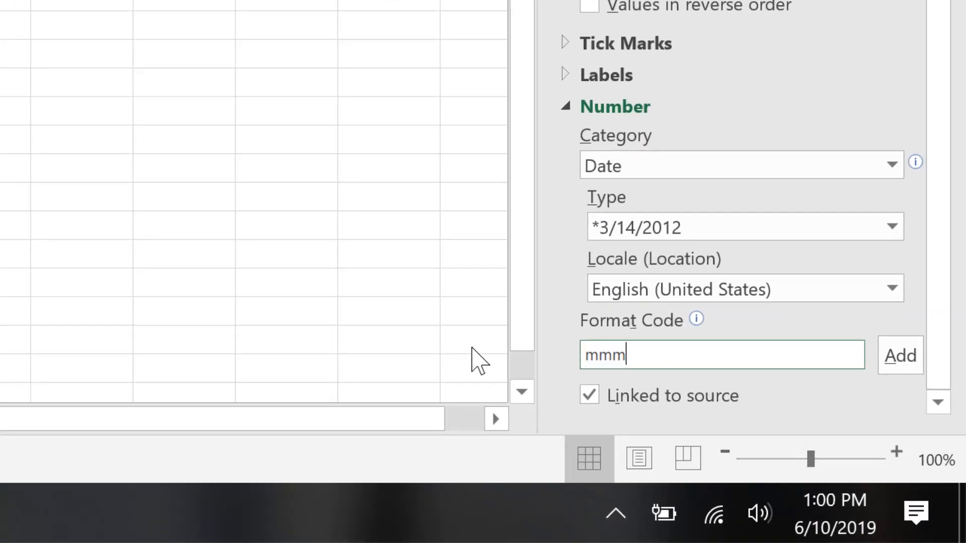
{"action": "type", "text": "-yy"}
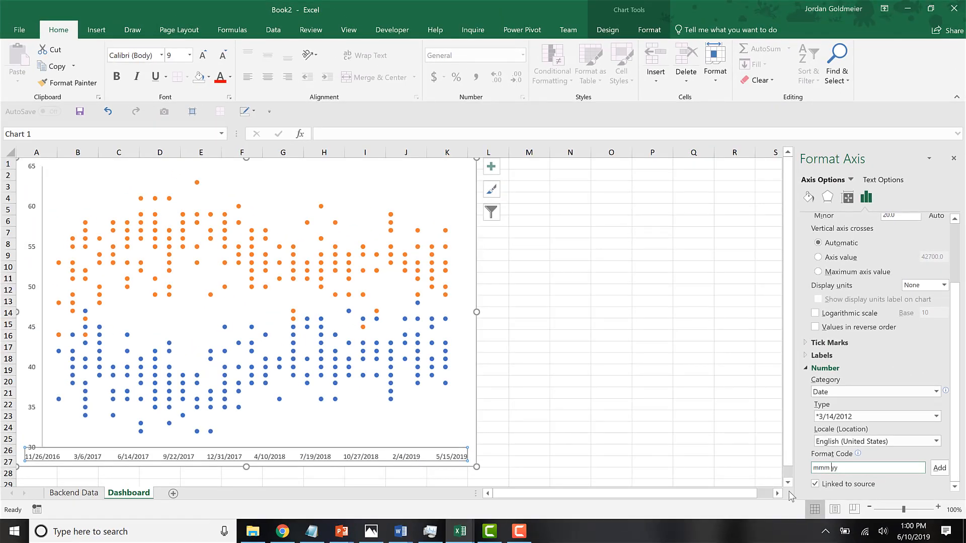
{"action": "left_click", "coordinate": [939, 468]}
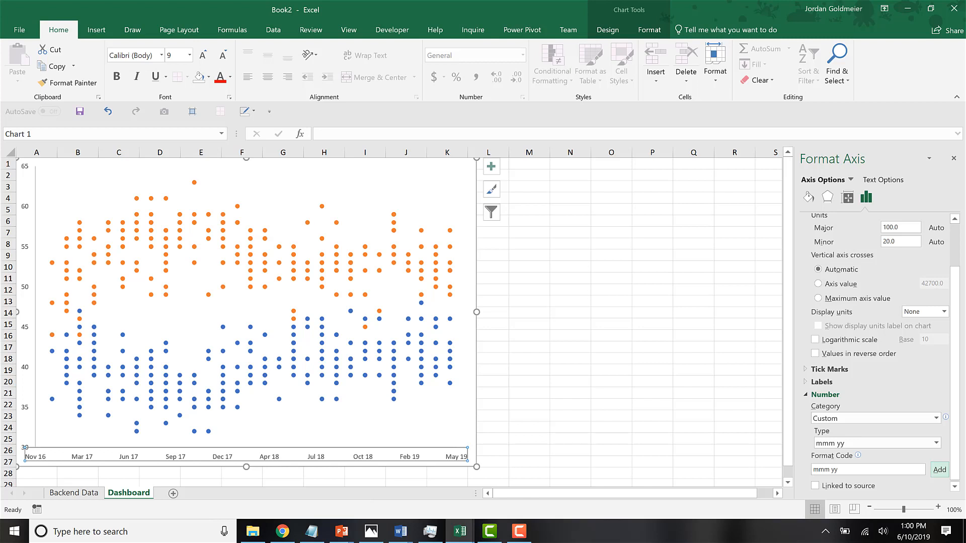
Shrink the plot area to leave space above it for a title and shift it toward the chart's left edge.
{"action": "left_click", "coordinate": [54, 189]}
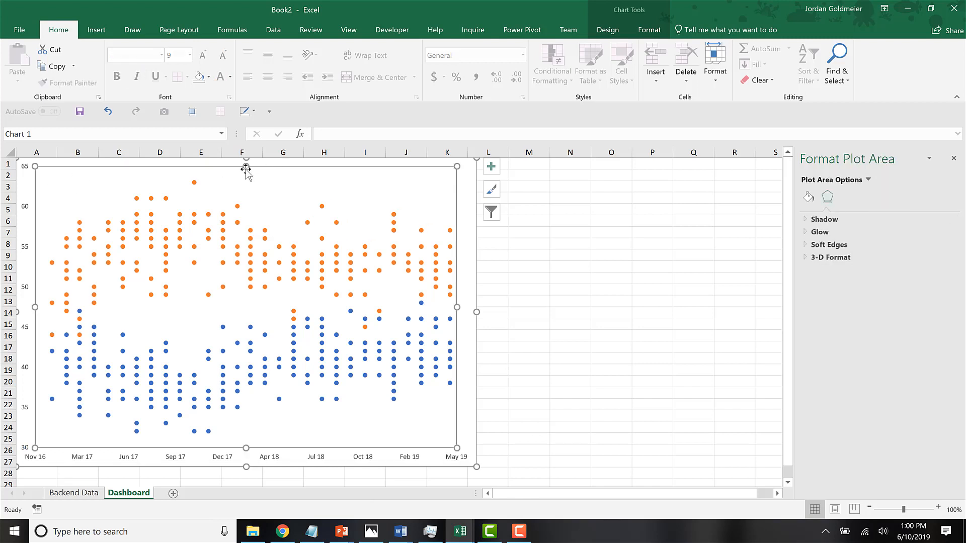
{"action": "left_click_drag", "start_coordinate": [246, 168], "coordinate": [245, 192]}
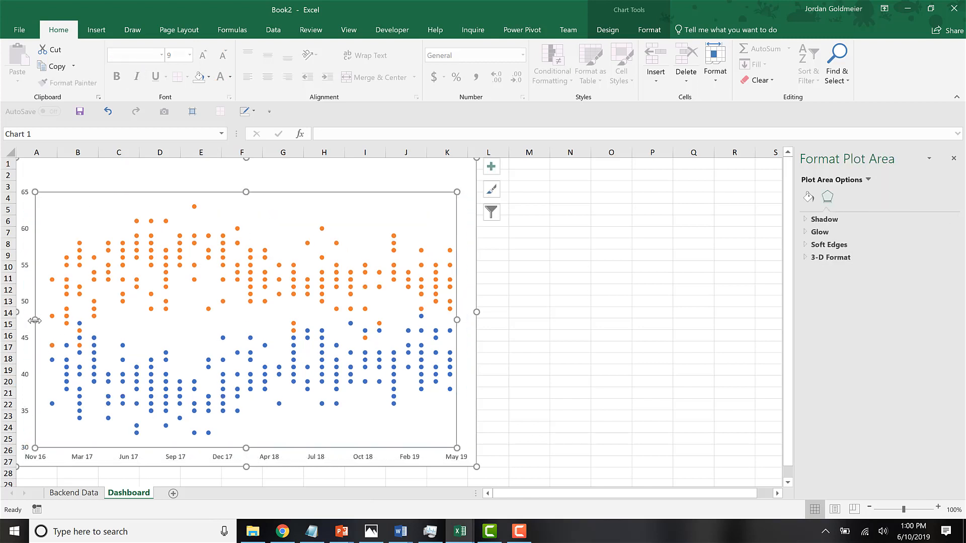
{"action": "left_click_drag", "start_coordinate": [43, 323], "coordinate": [47, 320]}
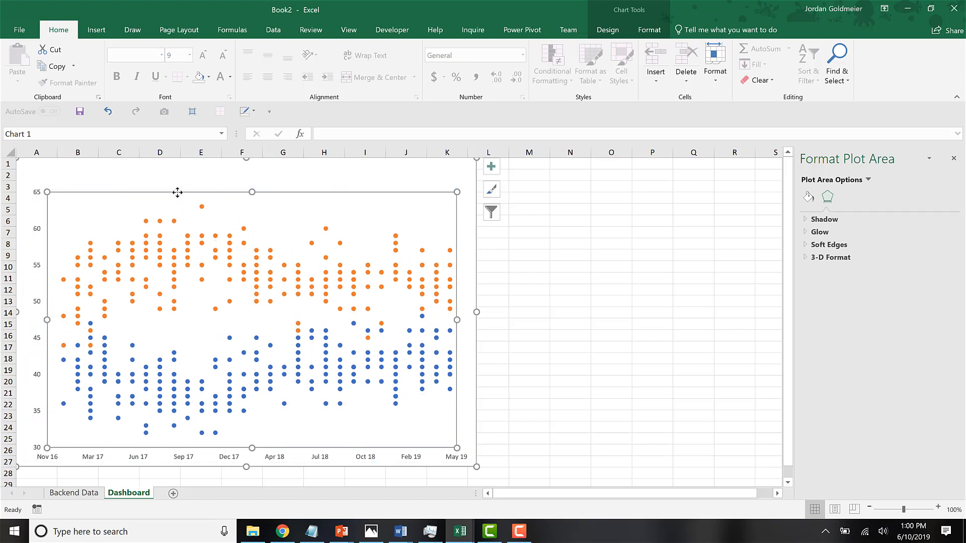
{"action": "left_click_drag", "start_coordinate": [174, 192], "coordinate": [164, 192]}
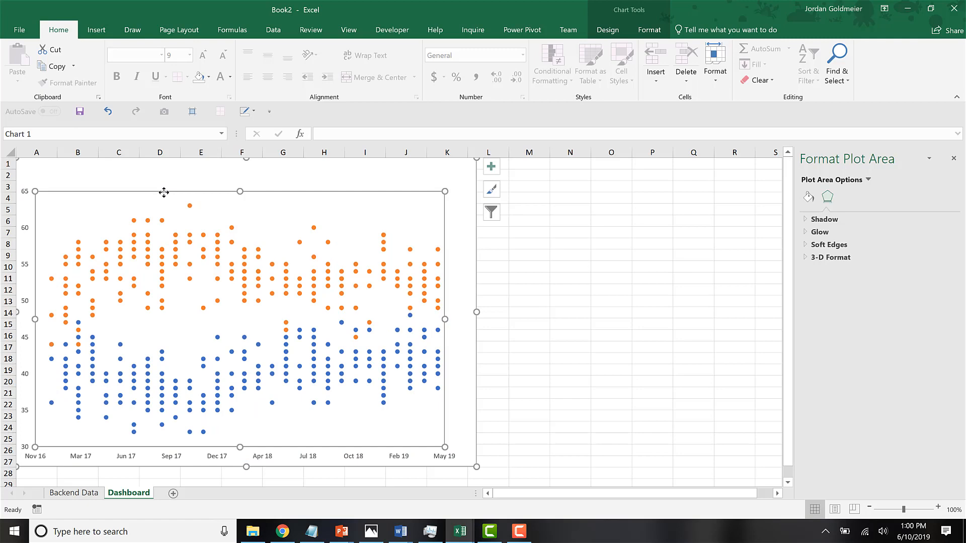
Add a chart title above the plot area and move it to the chart's upper-left corner.
{"action": "left_click", "coordinate": [613, 31]}
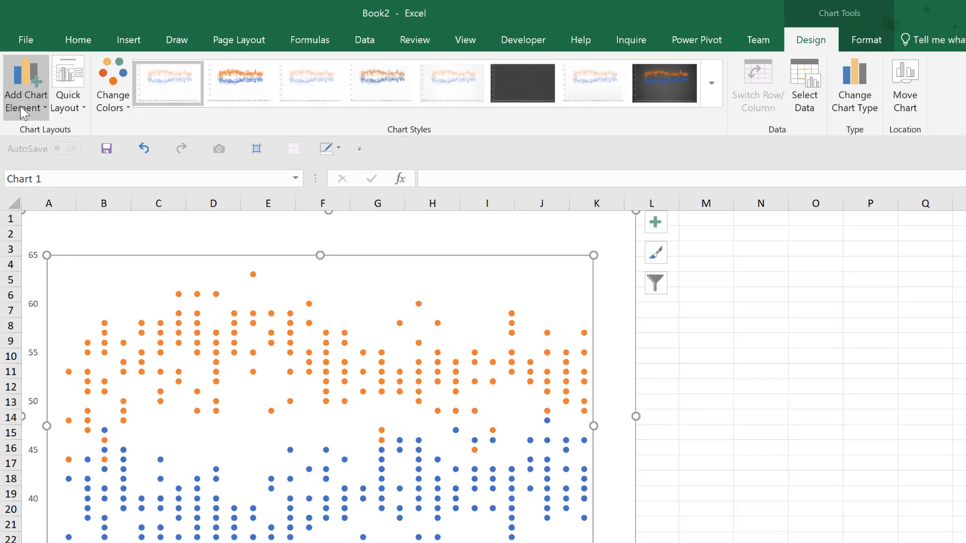
{"action": "left_click", "coordinate": [20, 63]}
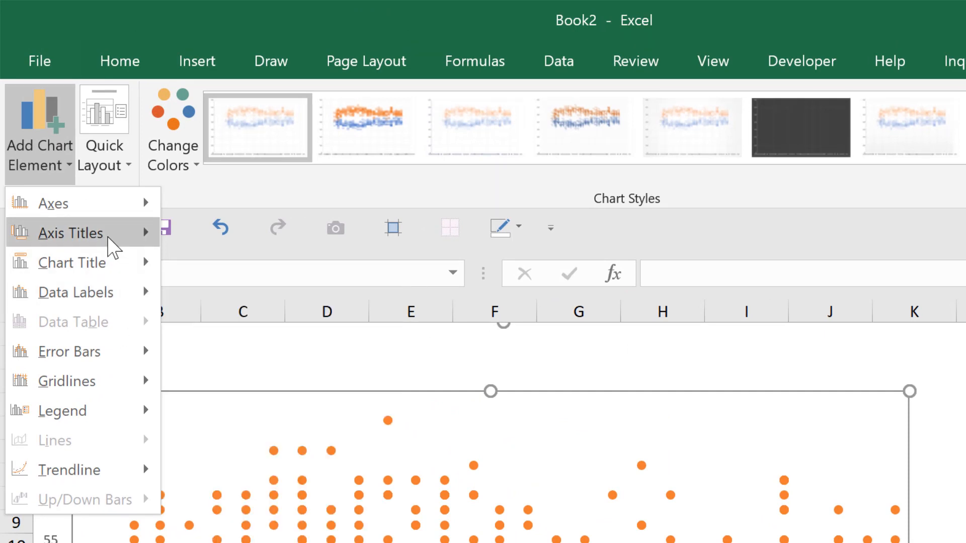
{"action": "mouse_move", "coordinate": [104, 247]}
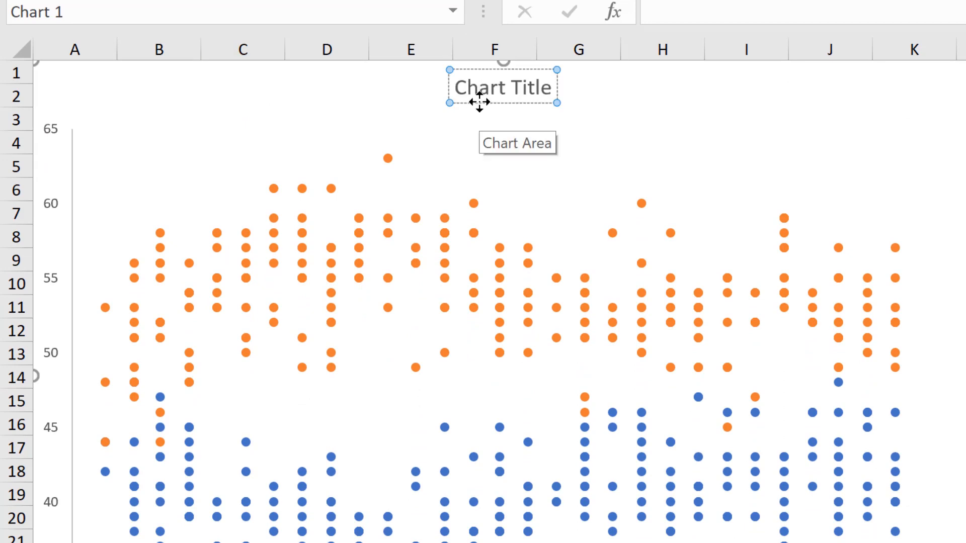
{"action": "left_click_drag", "start_coordinate": [480, 102], "coordinate": [106, 101]}
Replace the placeholder chart title with "President Trump Job Approval vs Disapproval Ratings".
{"action": "double_click", "coordinate": [105, 101]}
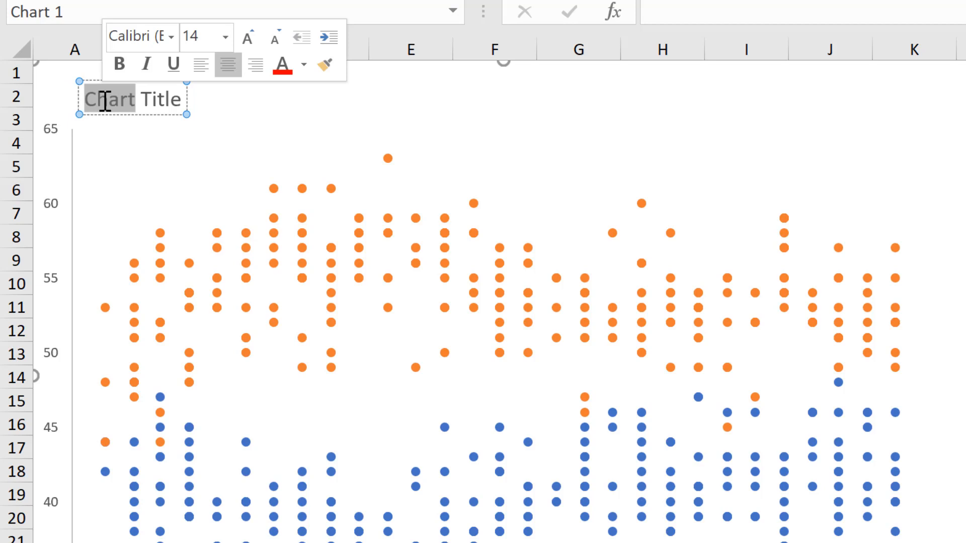
{"action": "key", "text": "Delete"}
{"action": "key", "text": "Delete"}
{"action": "key", "text": "Delete"}
{"action": "key", "text": "Delete"}
{"action": "key", "text": "Delete"}
{"action": "key", "text": "Delete"}
{"action": "key", "text": "Delete"}
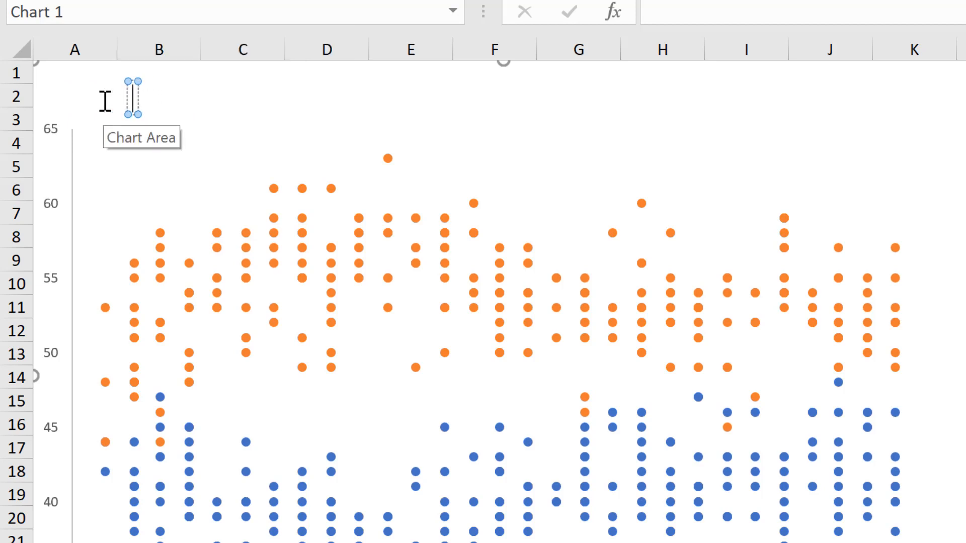
{"action": "type", "text": "PRes"}
{"action": "key", "text": "BackSpace"}
{"action": "key", "text": "BackSpace"}
{"action": "key", "text": "BackSpace"}
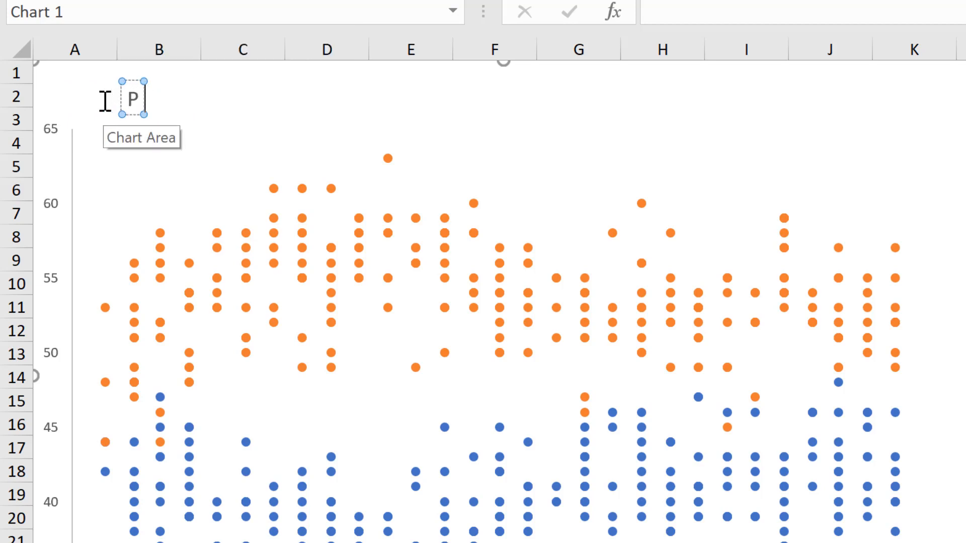
{"action": "type", "text": "residen"}
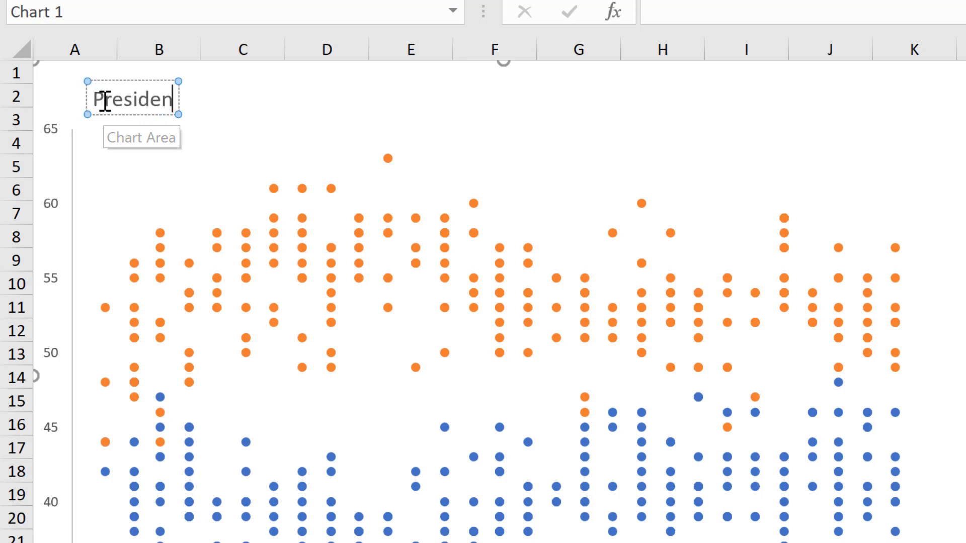
{"action": "type", "text": "t Trump Job A"}
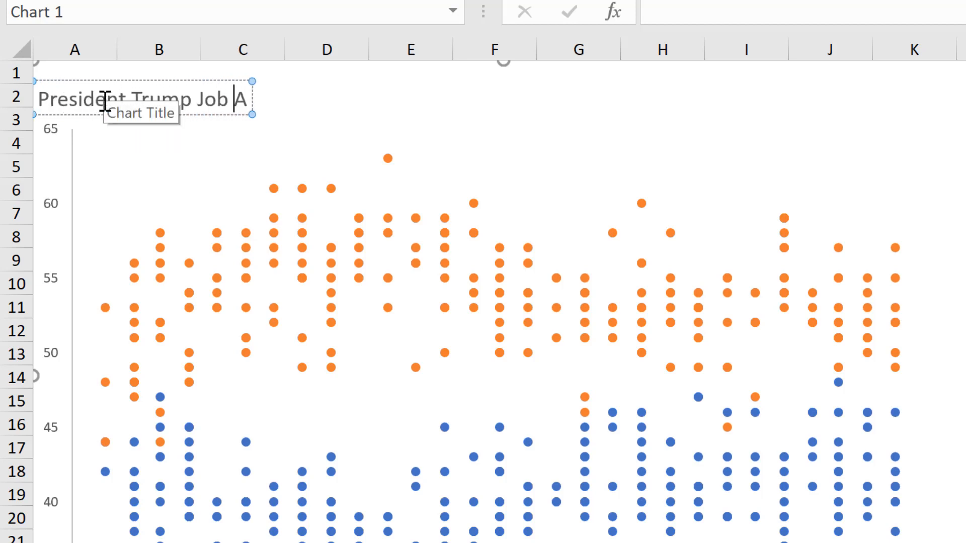
{"action": "type", "text": "pproval vs"}
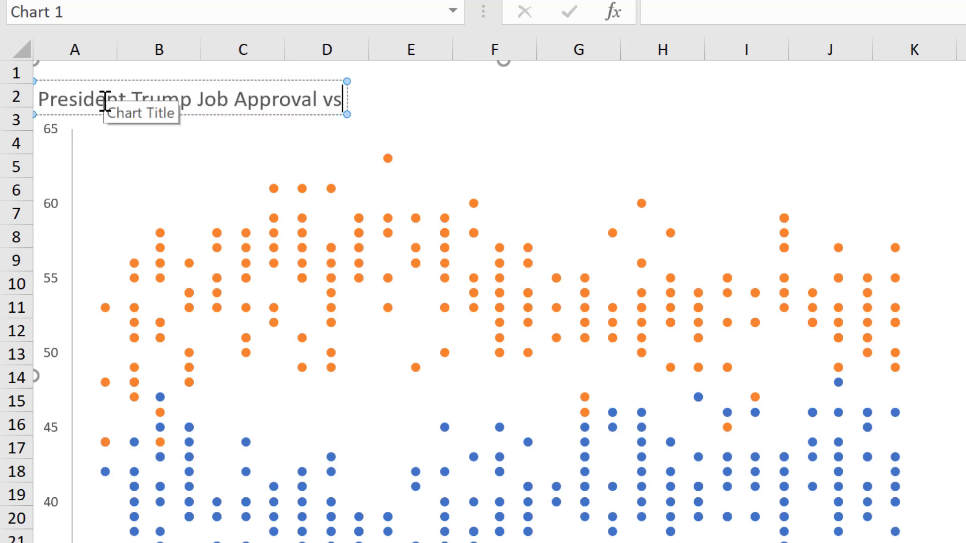
{"action": "type", "text": " Disap"}
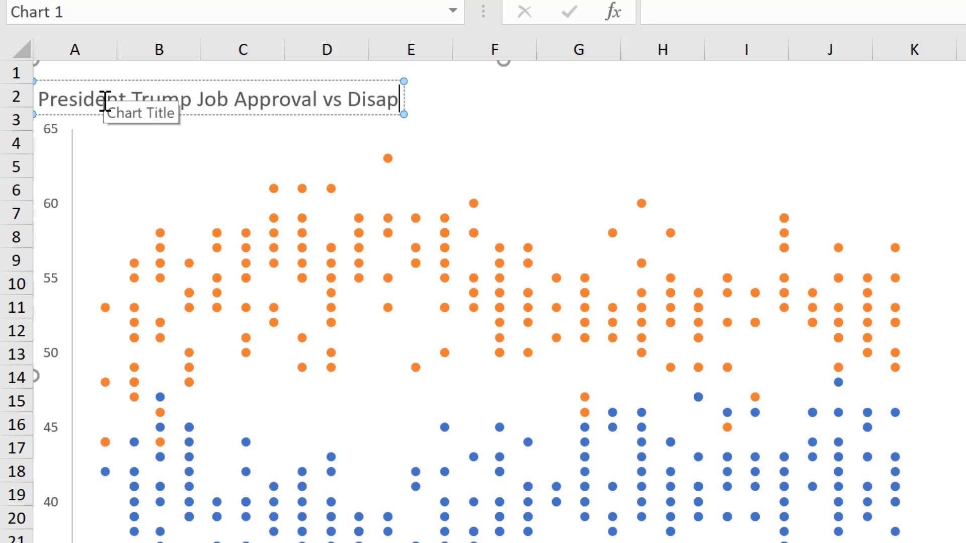
{"action": "type", "text": "proval Ratings"}
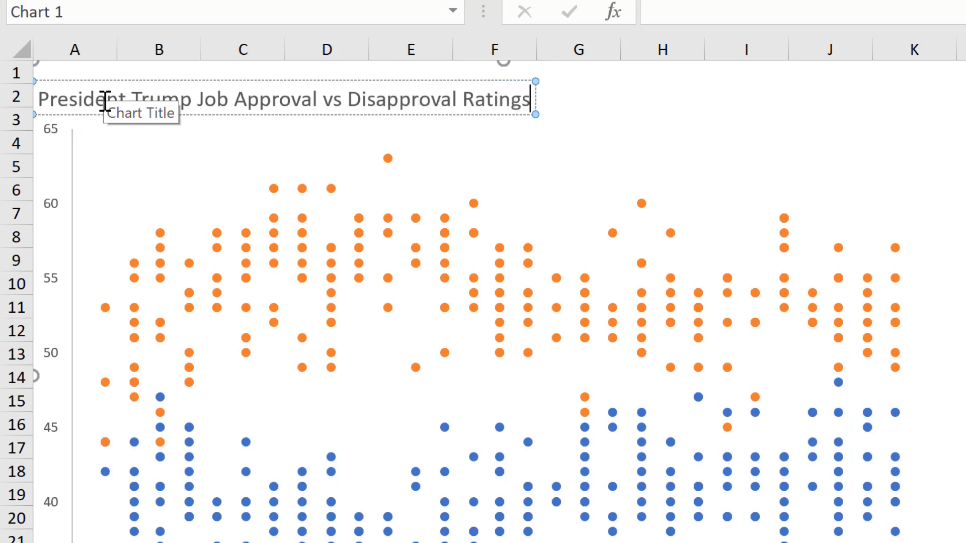
Set the chart title's font to Segoe UI and align the title with the plot area's left edge.
{"action": "left_click", "coordinate": [146, 115]}
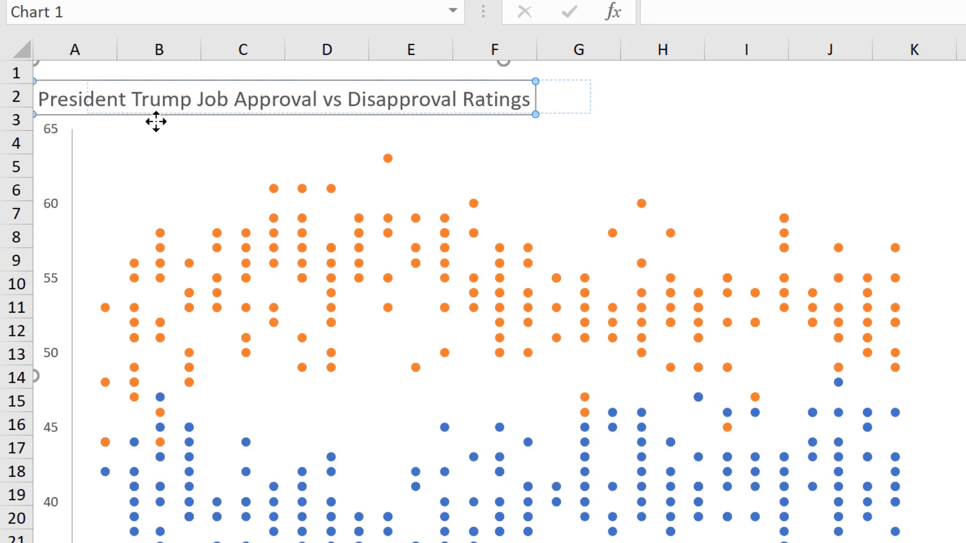
{"action": "left_click_drag", "start_coordinate": [143, 115], "coordinate": [226, 113]}
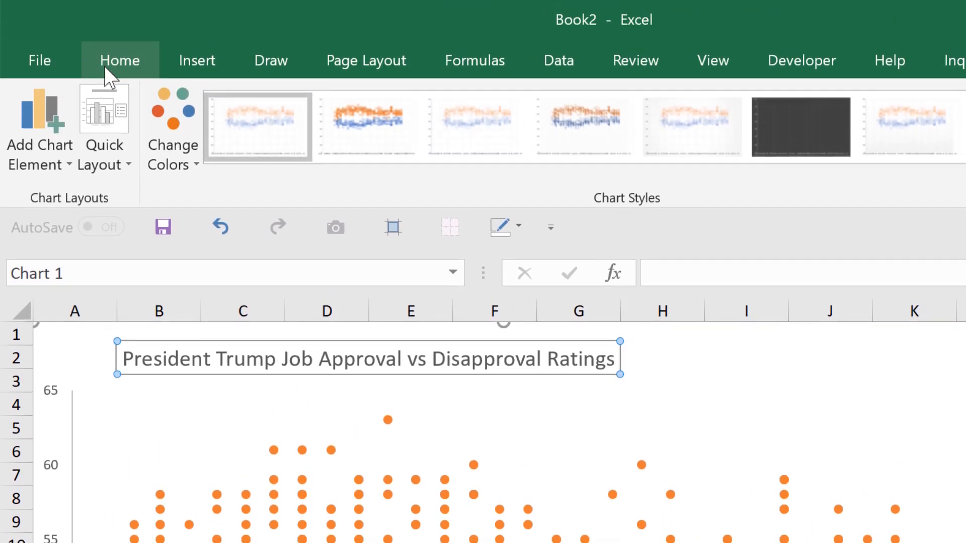
{"action": "left_click", "coordinate": [107, 67]}
{"action": "left_click", "coordinate": [280, 108]}
{"action": "type", "text": "Segoe UI"}
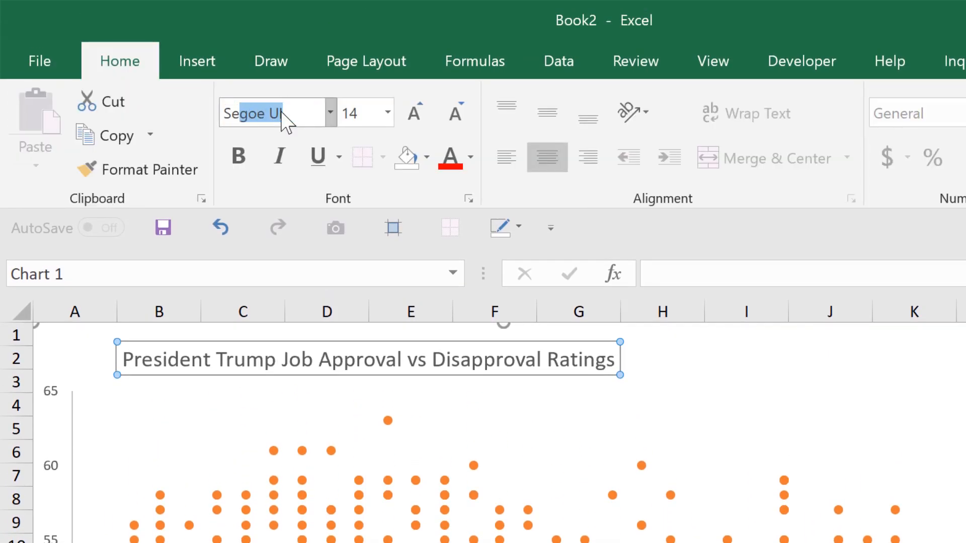
{"action": "key", "text": "Return"}
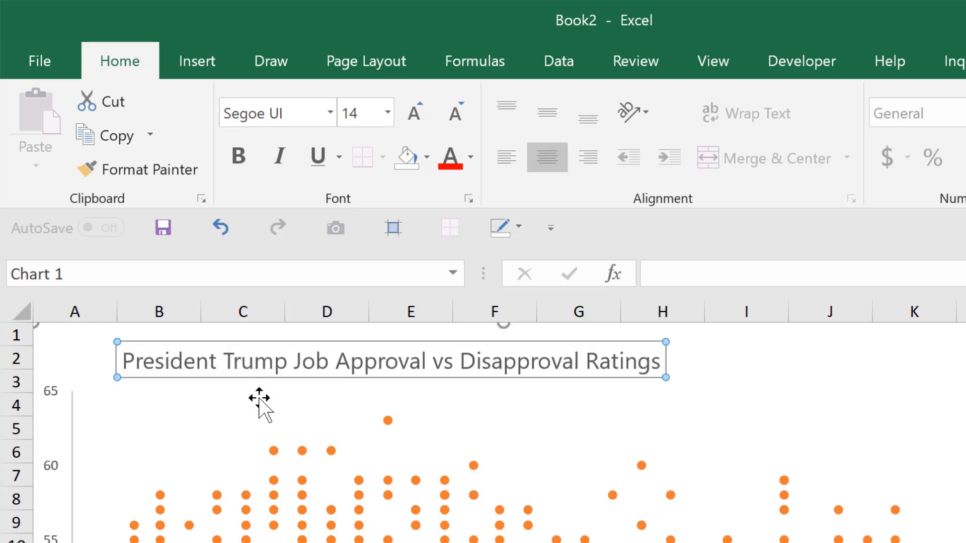
{"action": "left_click_drag", "start_coordinate": [260, 378], "coordinate": [215, 375]}
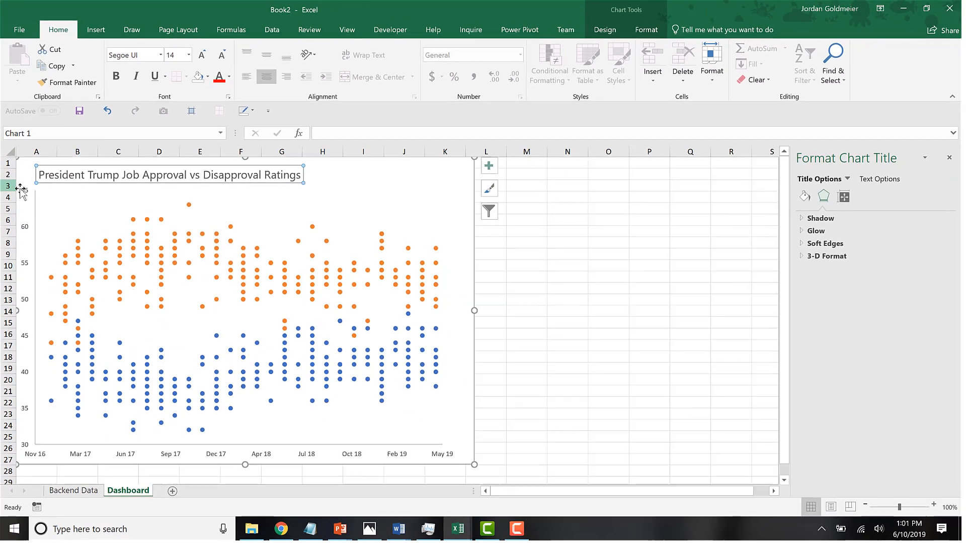
Change the font of the vertical and horizontal axis labels to Segoe UI.
{"action": "left_click", "coordinate": [50, 394]}
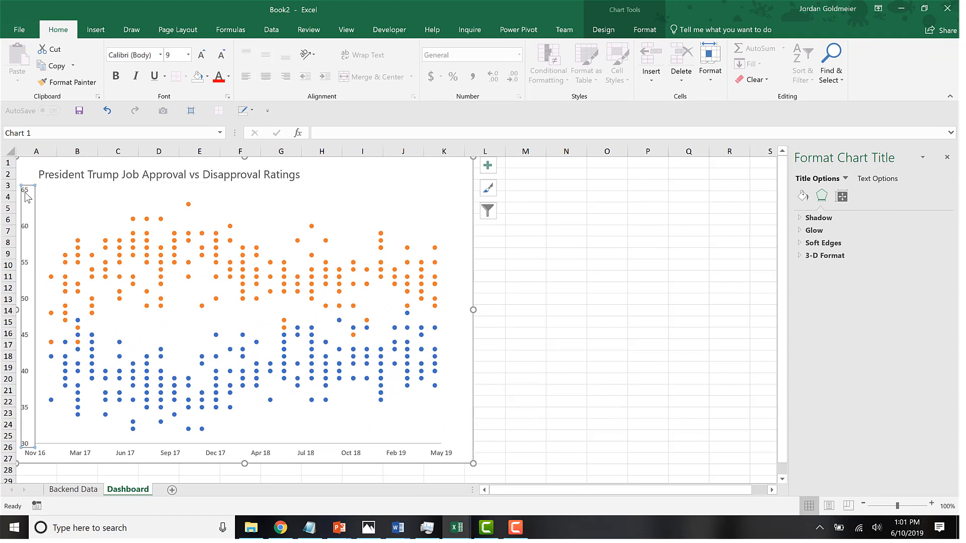
{"action": "left_click", "coordinate": [140, 54]}
{"action": "type", "text": "Segoe UI"}
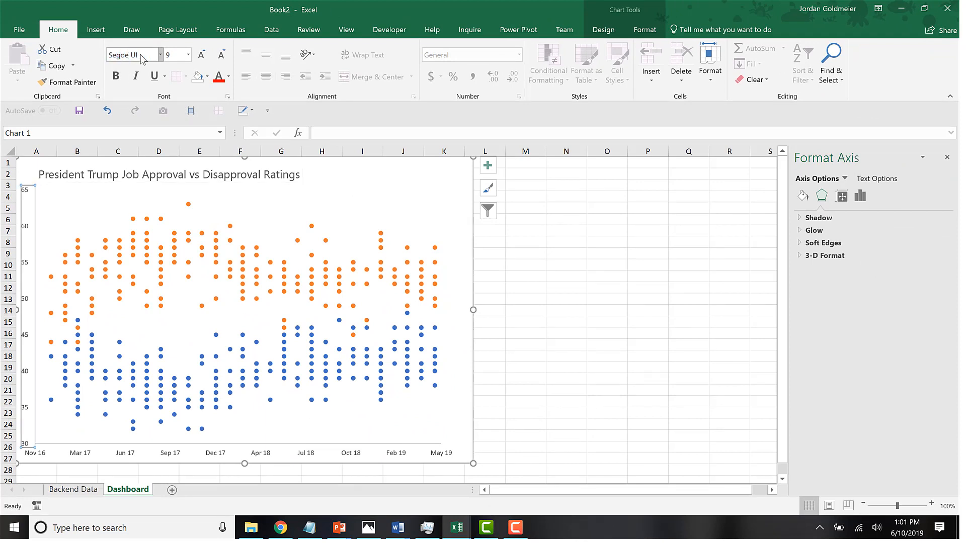
{"action": "key", "text": "Return"}
{"action": "left_click", "coordinate": [86, 449]}
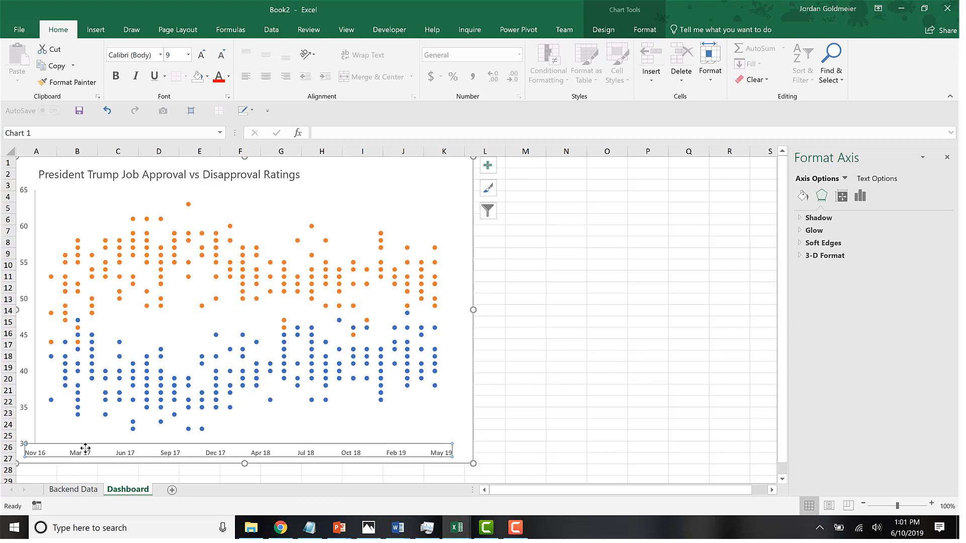
{"action": "left_click", "coordinate": [127, 55]}
{"action": "type", "text": "Segoe UI"}
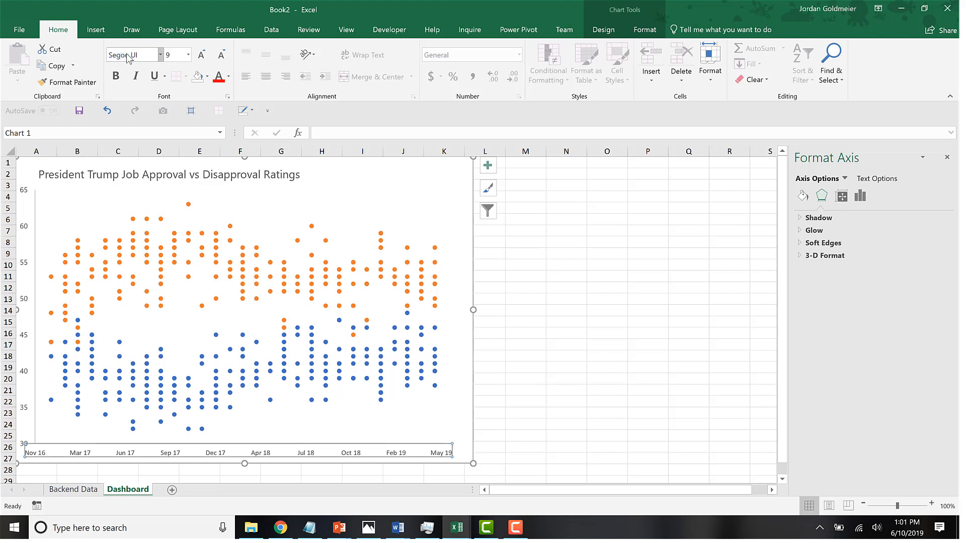
{"action": "key", "text": "Return"}
Give the chart's plot area a light gray outline and deselect the chart.
{"action": "left_click", "coordinate": [122, 208]}
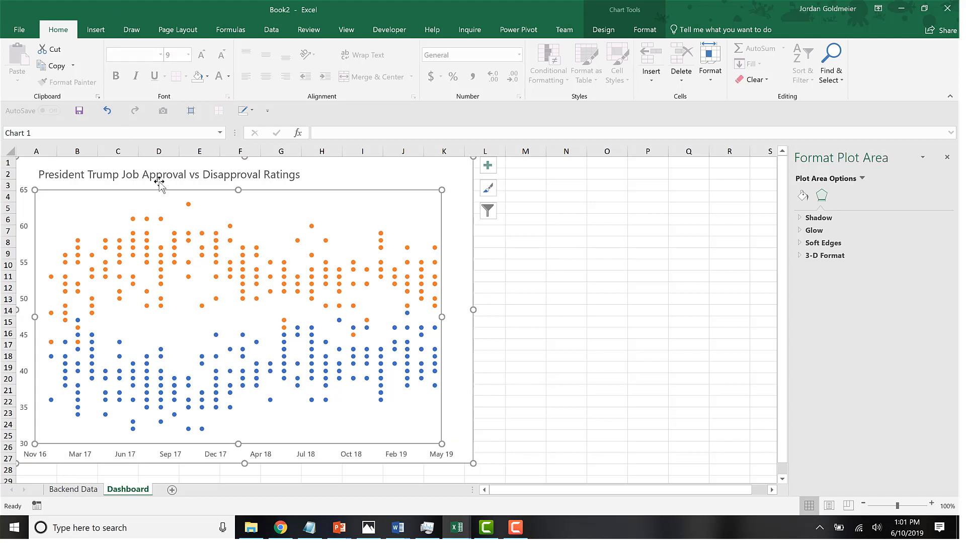
{"action": "left_click", "coordinate": [644, 30]}
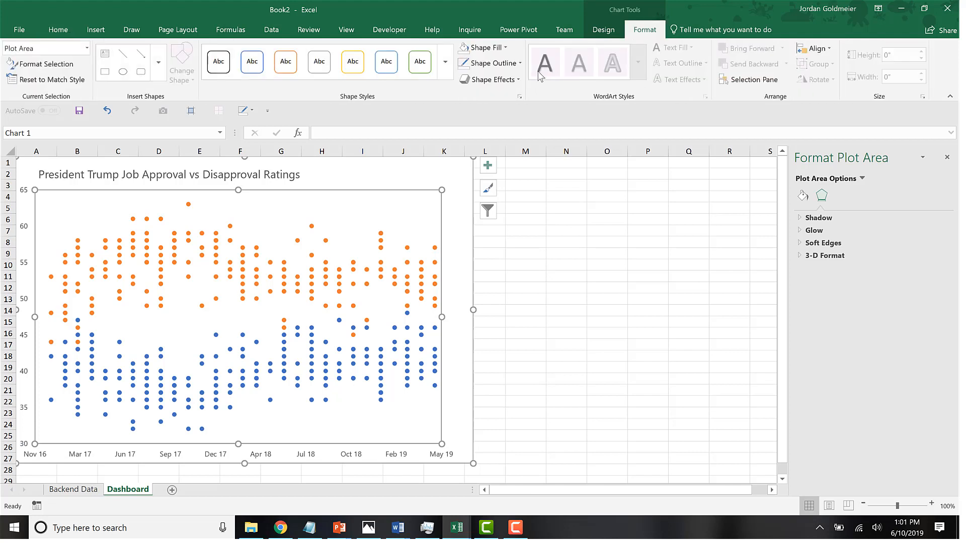
{"action": "left_click", "coordinate": [509, 65]}
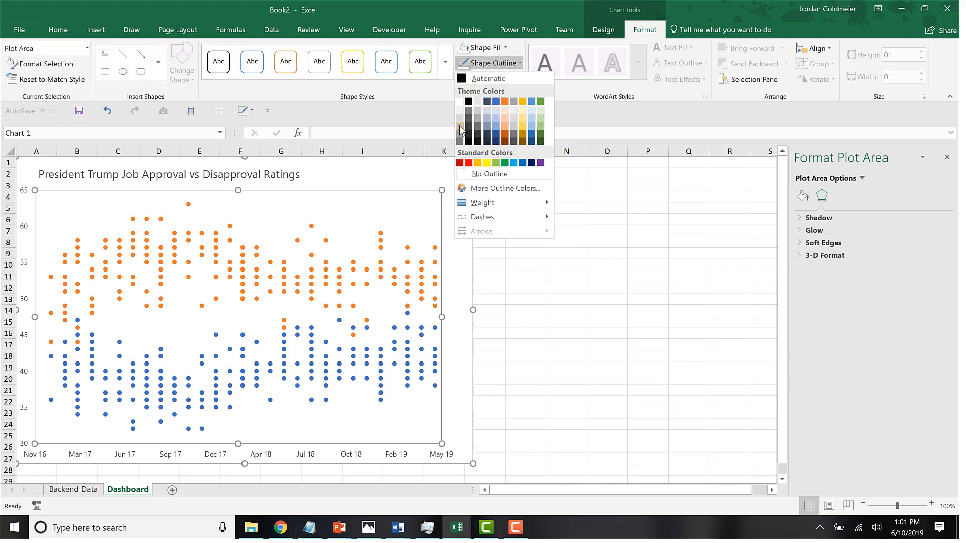
{"action": "left_click", "coordinate": [460, 125]}
{"action": "left_click", "coordinate": [589, 423]}
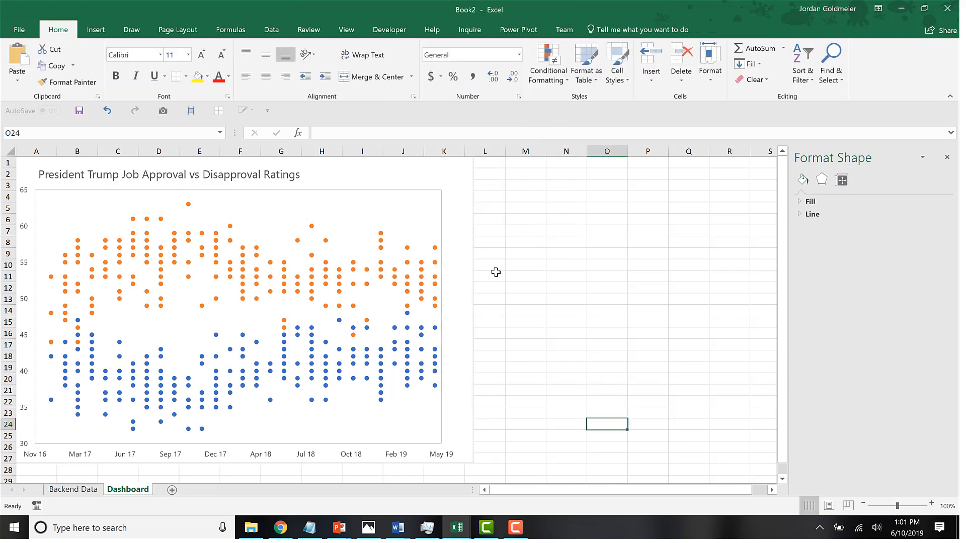
Remove the outline around the whole chart area and deselect the chart.
{"action": "left_click", "coordinate": [472, 252]}
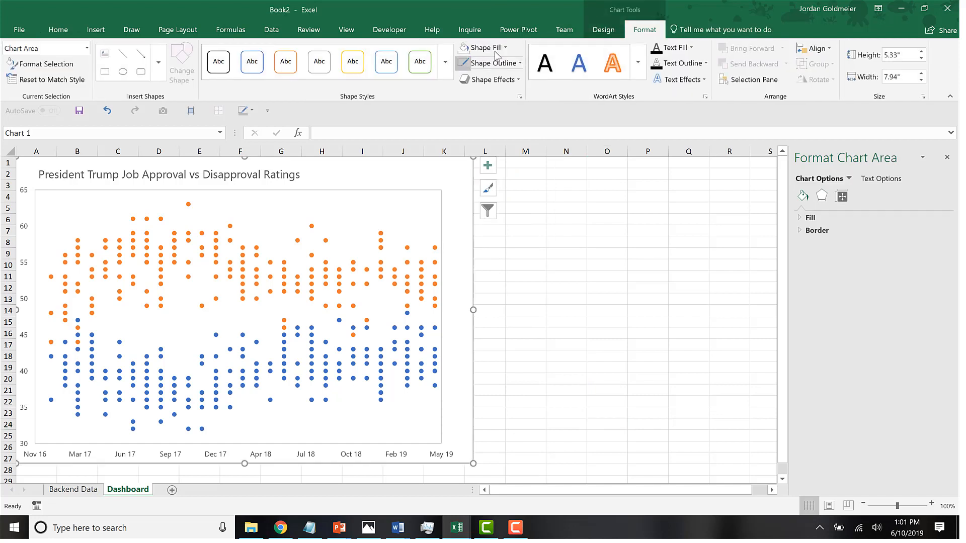
{"action": "left_click", "coordinate": [509, 66]}
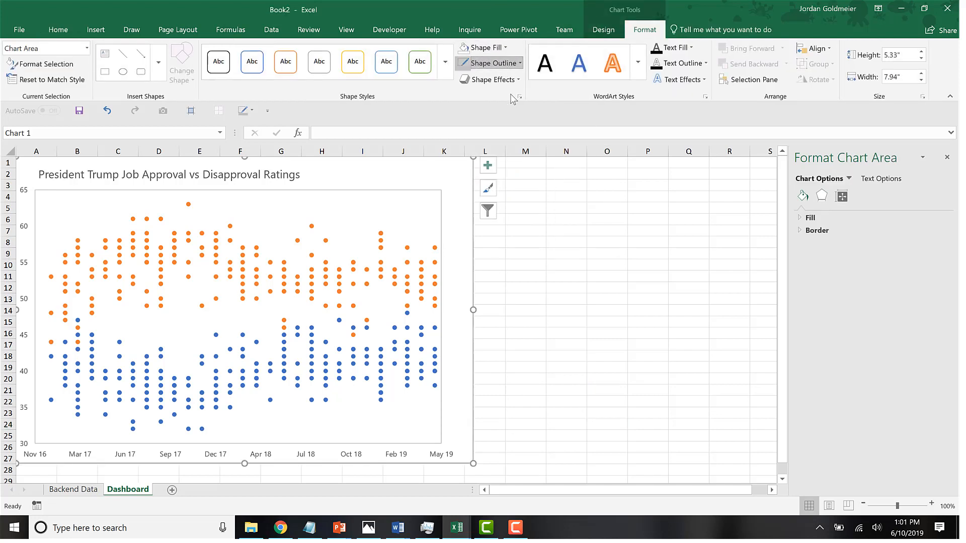
{"action": "left_click", "coordinate": [511, 209]}
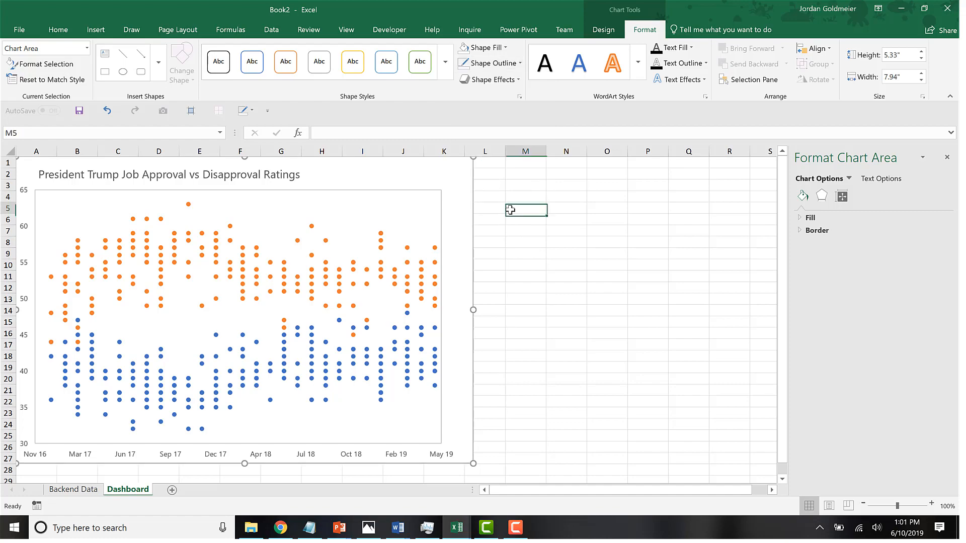
Hide the cell gridlines on the Dashboard sheet.
{"action": "left_click", "coordinate": [346, 34]}
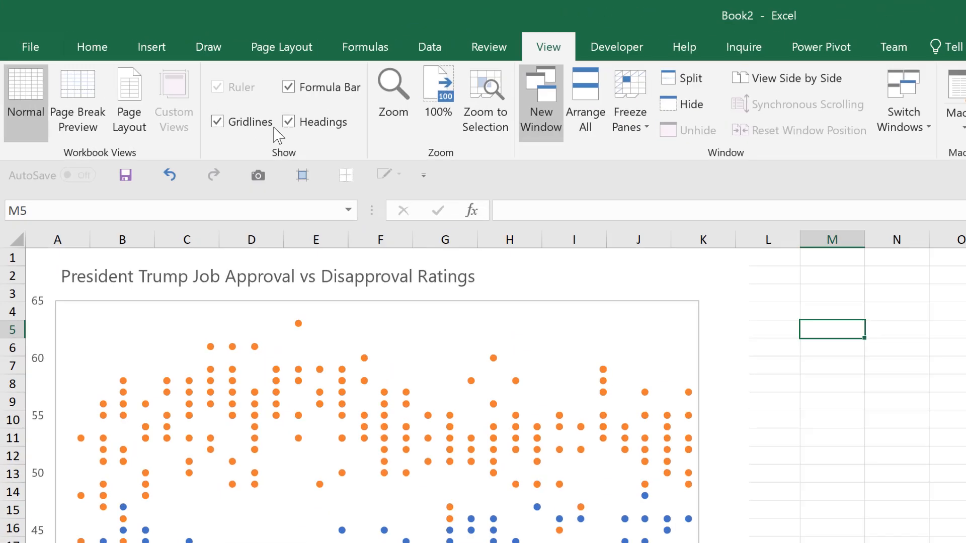
{"action": "left_click", "coordinate": [159, 78]}
{"action": "left_click", "coordinate": [542, 299]}
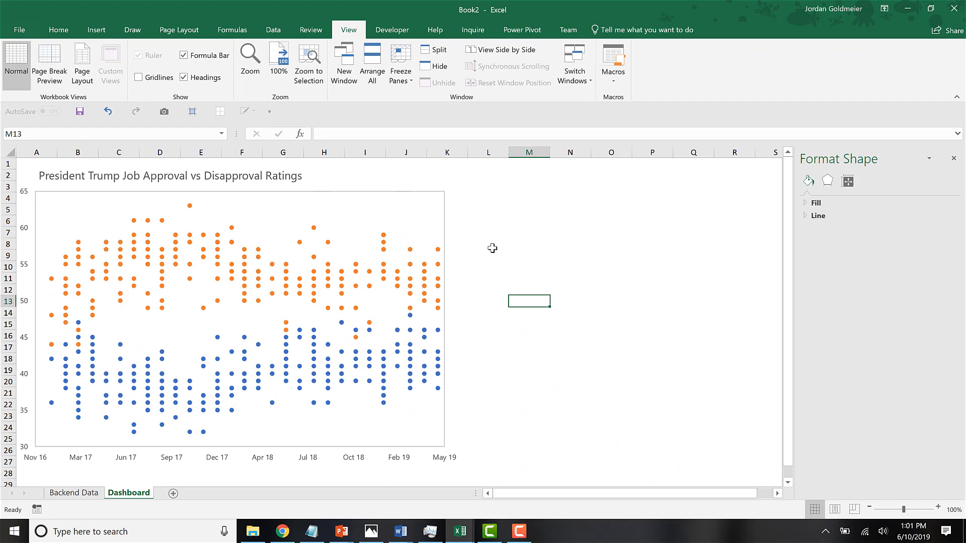
Nudge the whole chart slightly down and to the right, away from the sheet's upper-left corner.
{"action": "left_click", "coordinate": [380, 179]}
{"action": "mouse_move", "coordinate": [380, 178]}
{"action": "left_mouse_down"}
{"action": "mouse_move", "coordinate": [390, 180]}
{"action": "mouse_move", "coordinate": [376, 180]}
{"action": "left_mouse_up"}
{"action": "left_click", "coordinate": [619, 288]}
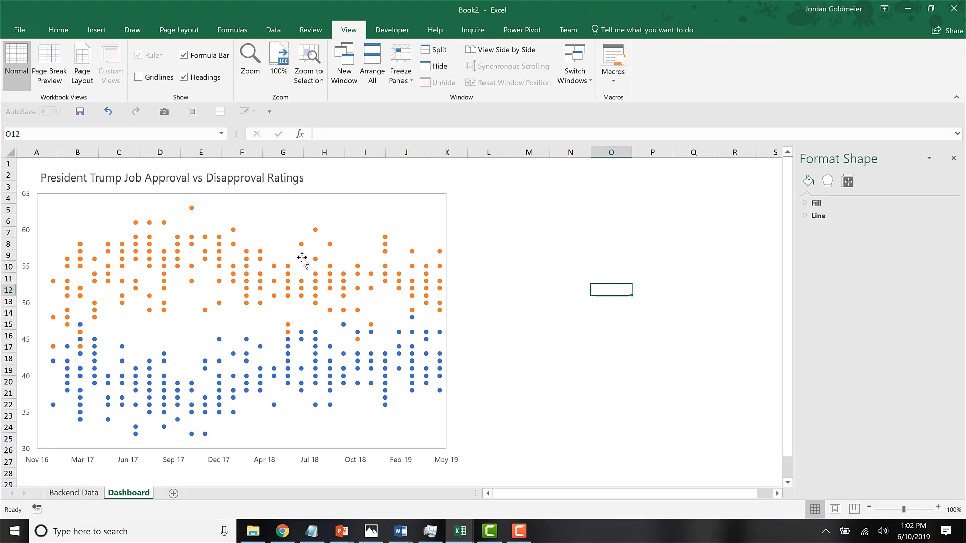
Add a top legend to the chart and move it inside the plot area's upper-left corner.
{"action": "left_click", "coordinate": [261, 259]}
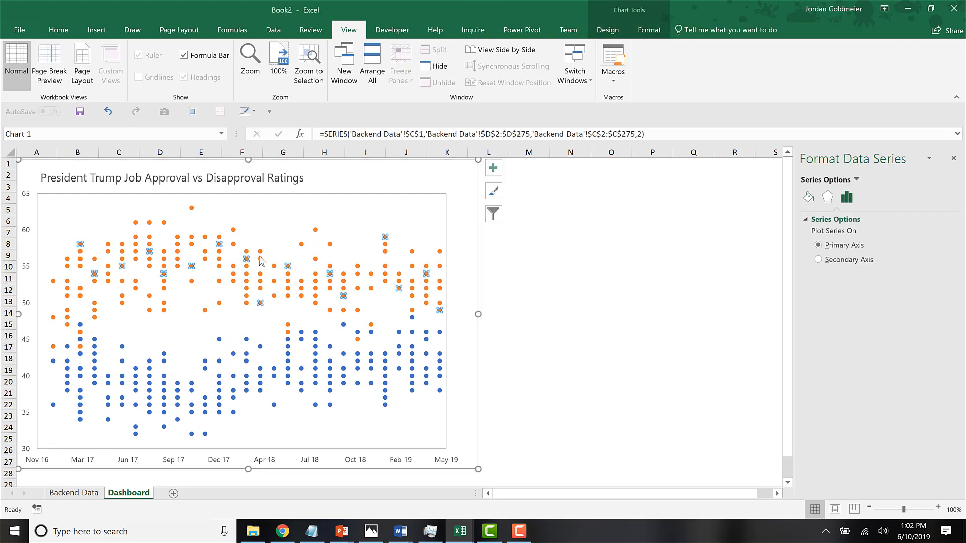
{"action": "left_click", "coordinate": [608, 31]}
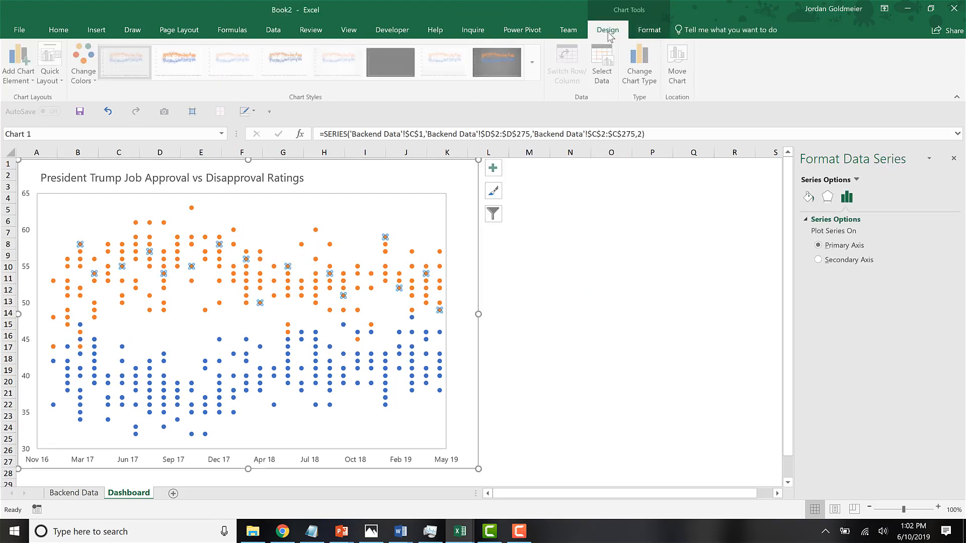
{"action": "left_click", "coordinate": [20, 70]}
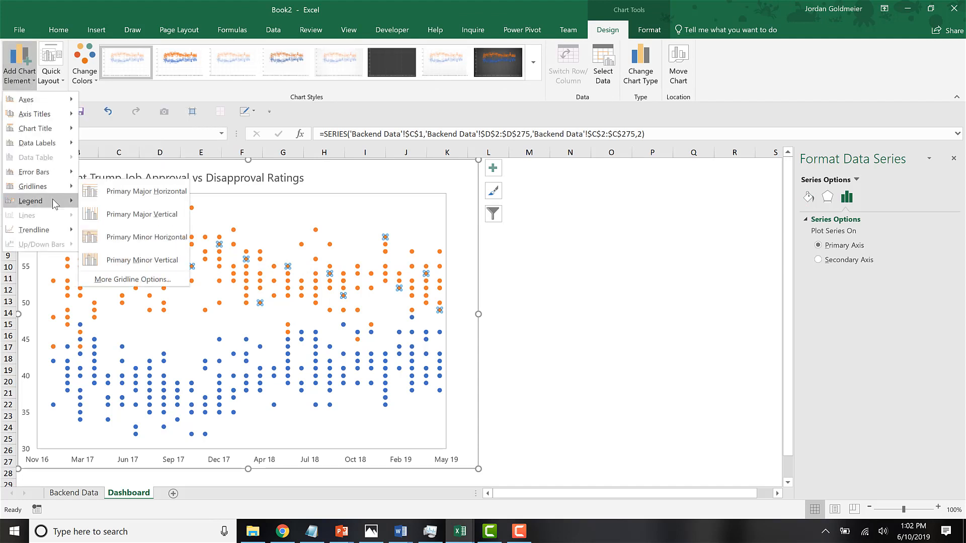
{"action": "mouse_move", "coordinate": [52, 199]}
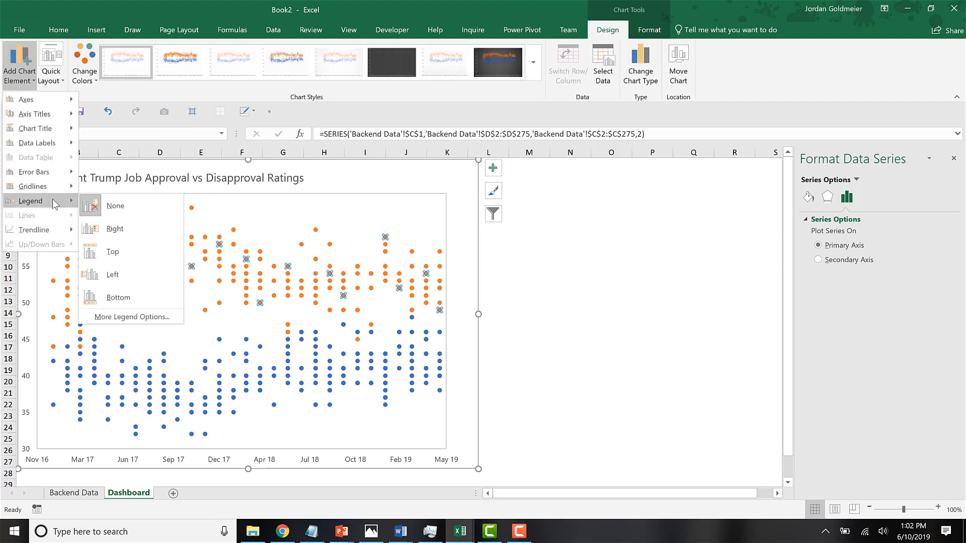
{"action": "left_click", "coordinate": [147, 252]}
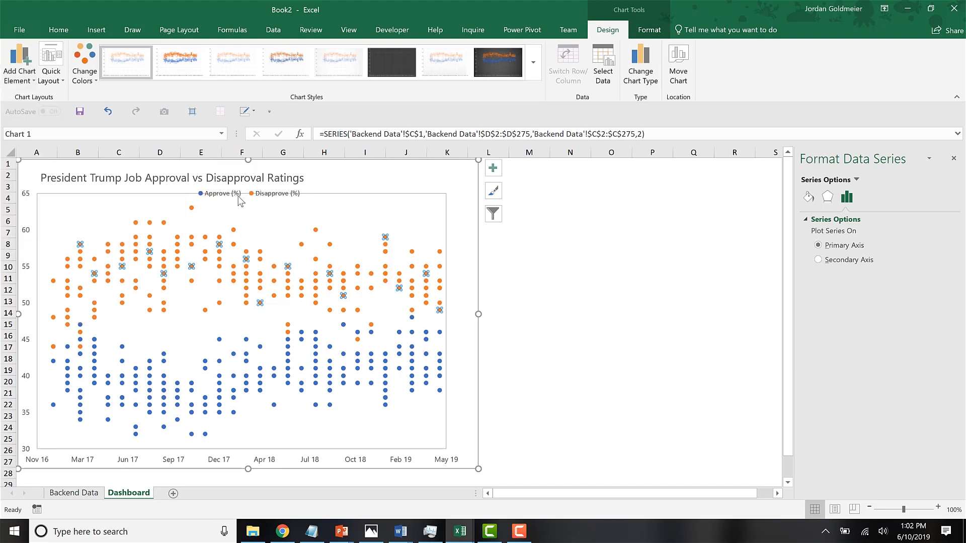
{"action": "left_click", "coordinate": [237, 200]}
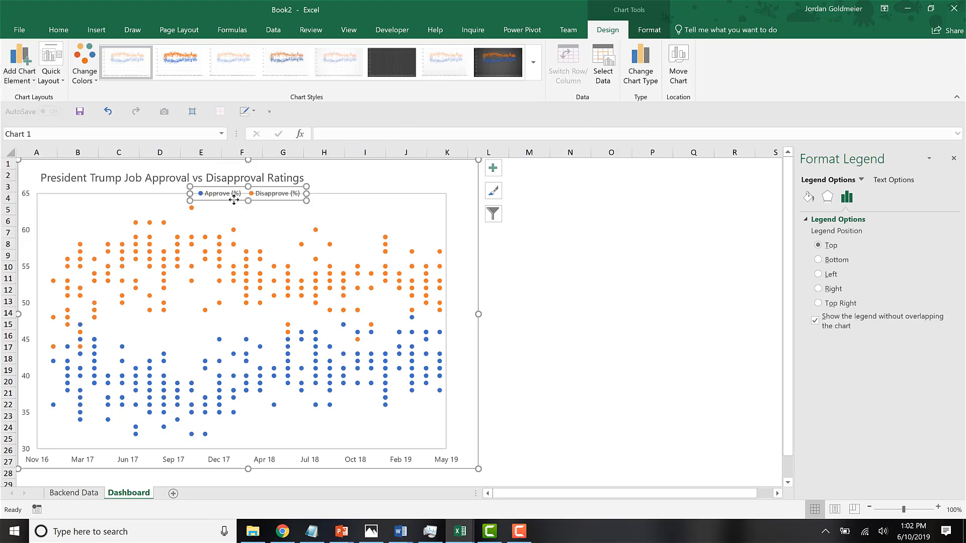
{"action": "left_click_drag", "start_coordinate": [235, 201], "coordinate": [85, 211]}
{"action": "left_click", "coordinate": [703, 310]}
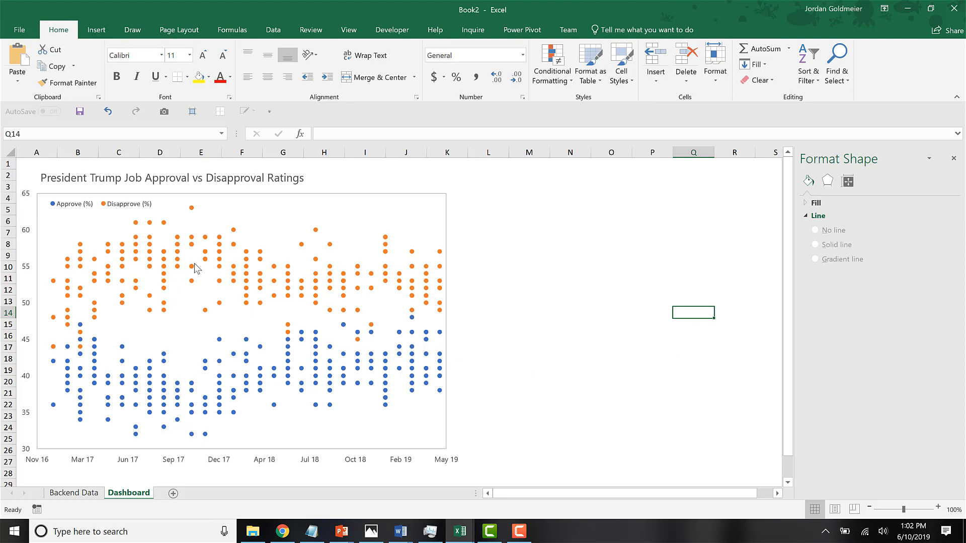
Add a linear trendline to the Disapprove (%) series and make its line solid.
{"action": "left_click", "coordinate": [164, 271]}
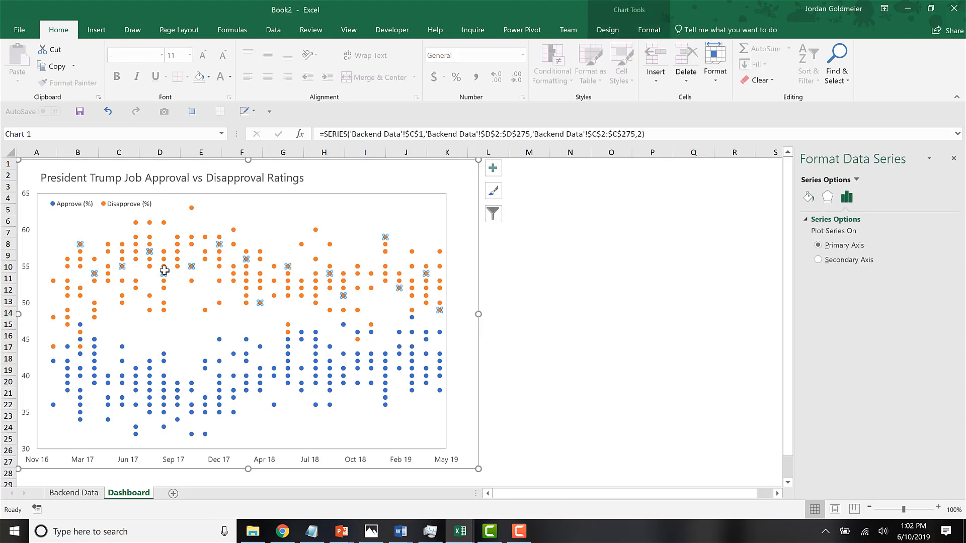
{"action": "right_click", "coordinate": [164, 271]}
{"action": "left_click", "coordinate": [217, 369]}
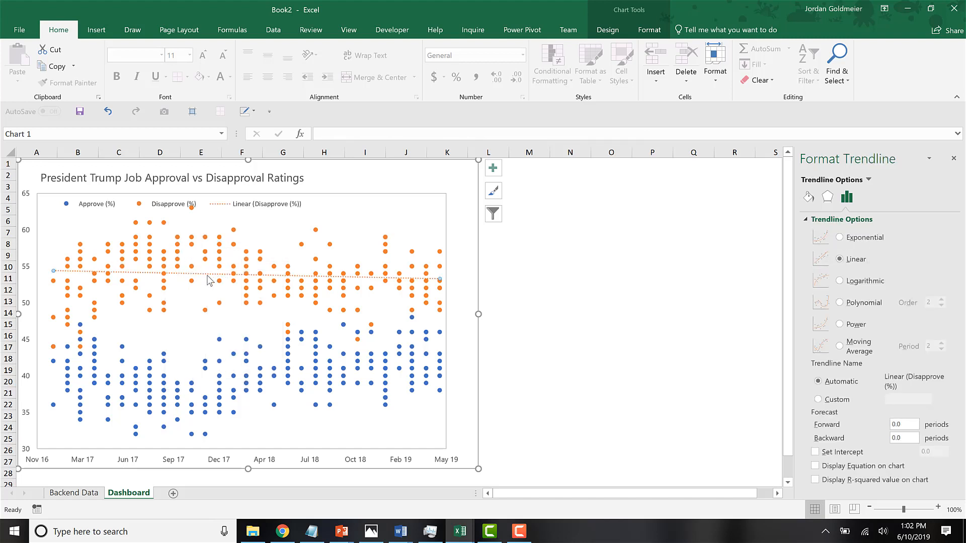
{"action": "left_click", "coordinate": [608, 30]}
{"action": "left_click", "coordinate": [649, 31]}
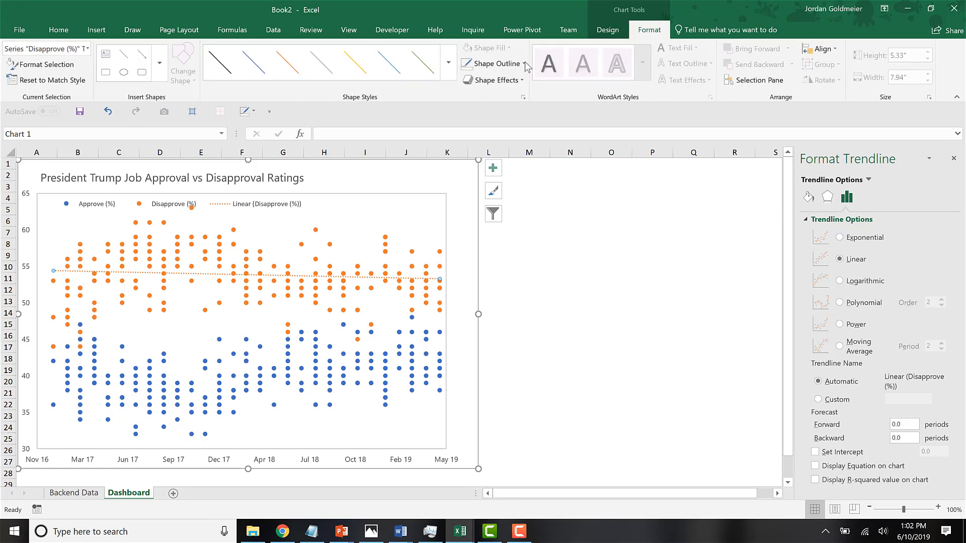
{"action": "left_click", "coordinate": [497, 64]}
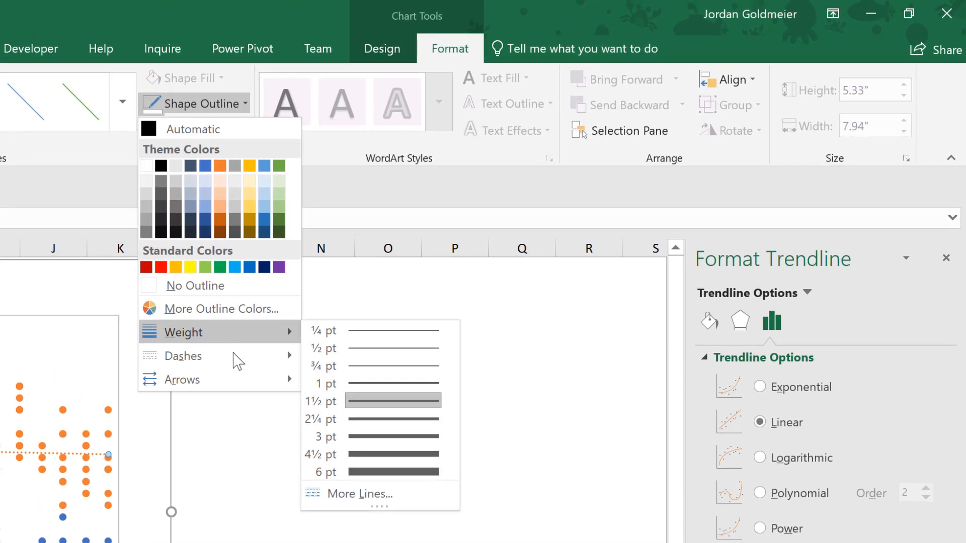
{"action": "mouse_move", "coordinate": [428, 265]}
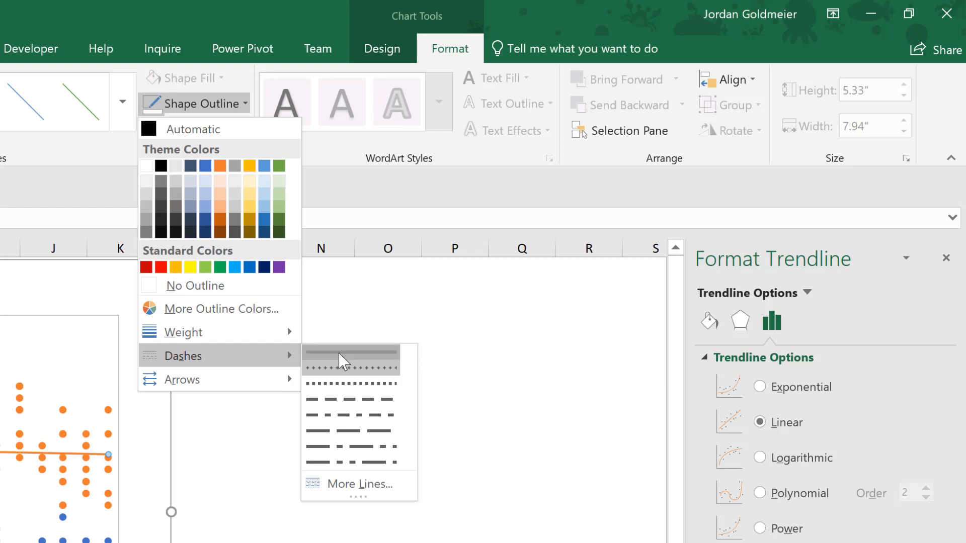
{"action": "left_click", "coordinate": [340, 354]}
Add a linear trendline to the Approve (%) series and give it a solid line style.
{"action": "right_click", "coordinate": [109, 478]}
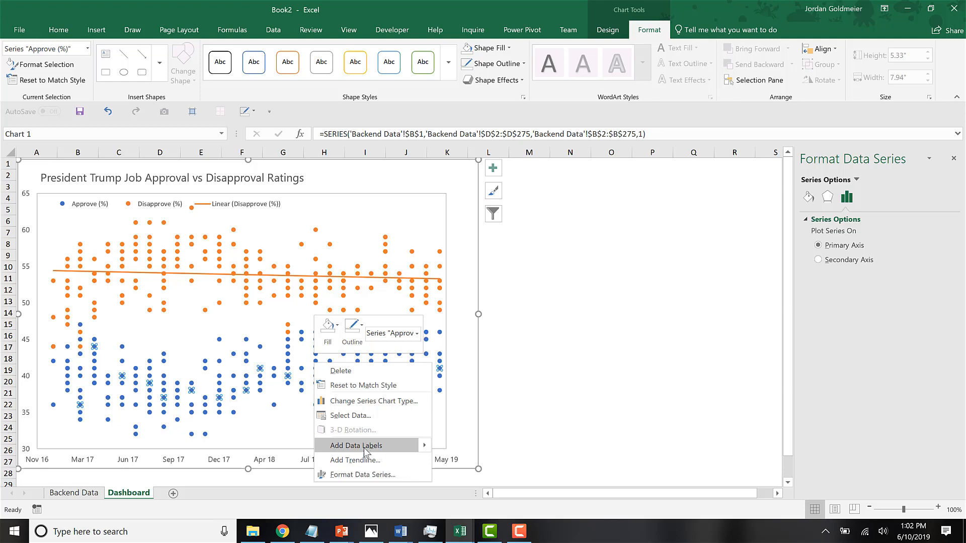
{"action": "left_click", "coordinate": [355, 460]}
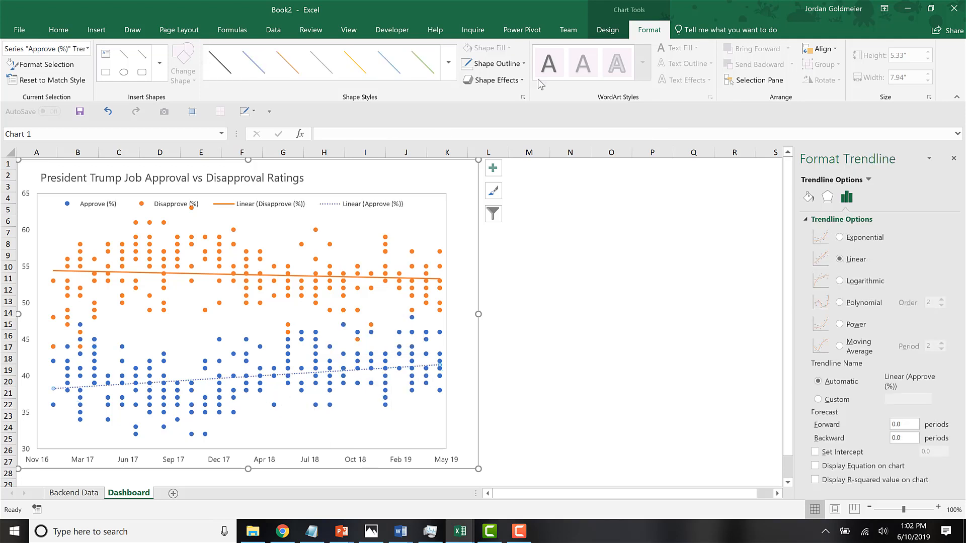
{"action": "left_click", "coordinate": [497, 63]}
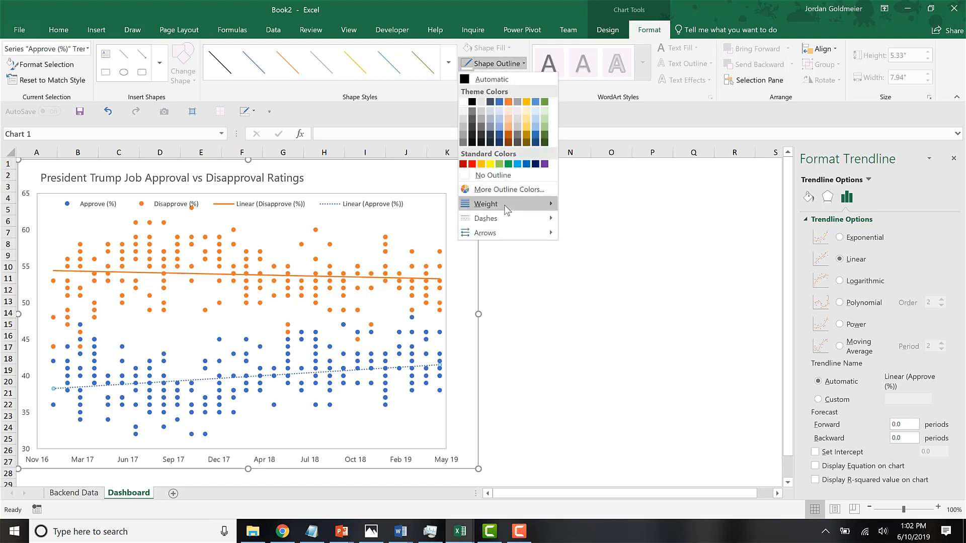
{"action": "mouse_move", "coordinate": [505, 221]}
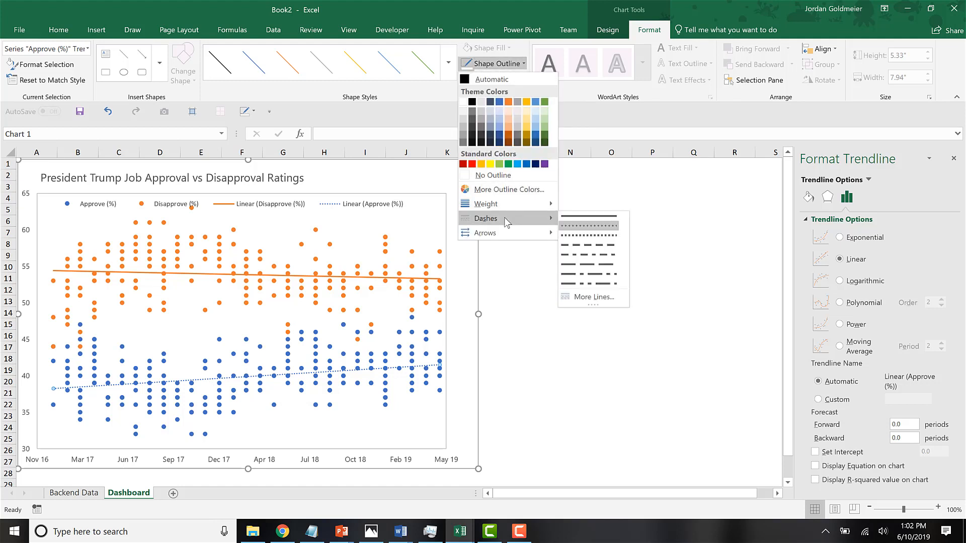
{"action": "left_click", "coordinate": [569, 216]}
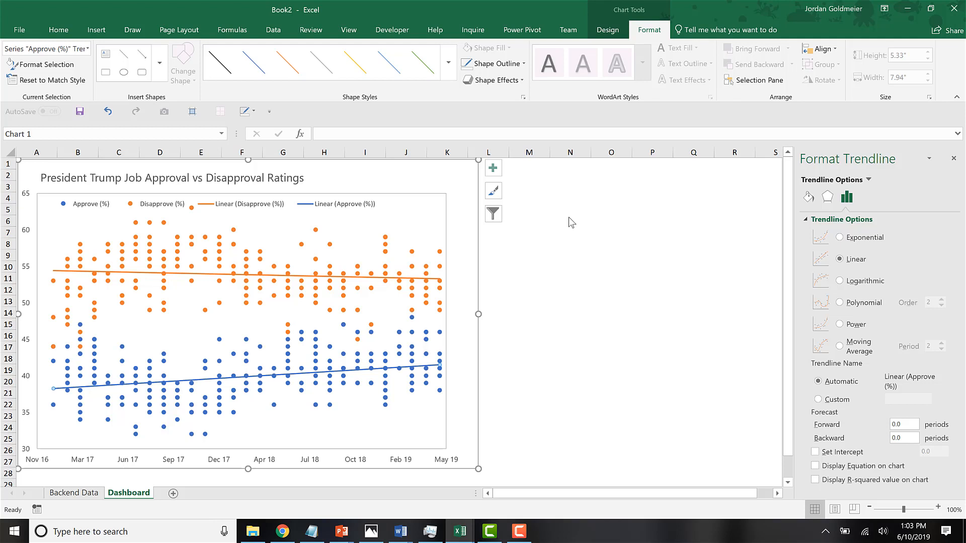
Delete the Linear (Disapprove (%)) and Linear (Approve (%)) entries from the chart legend.
{"action": "left_click", "coordinate": [268, 203]}
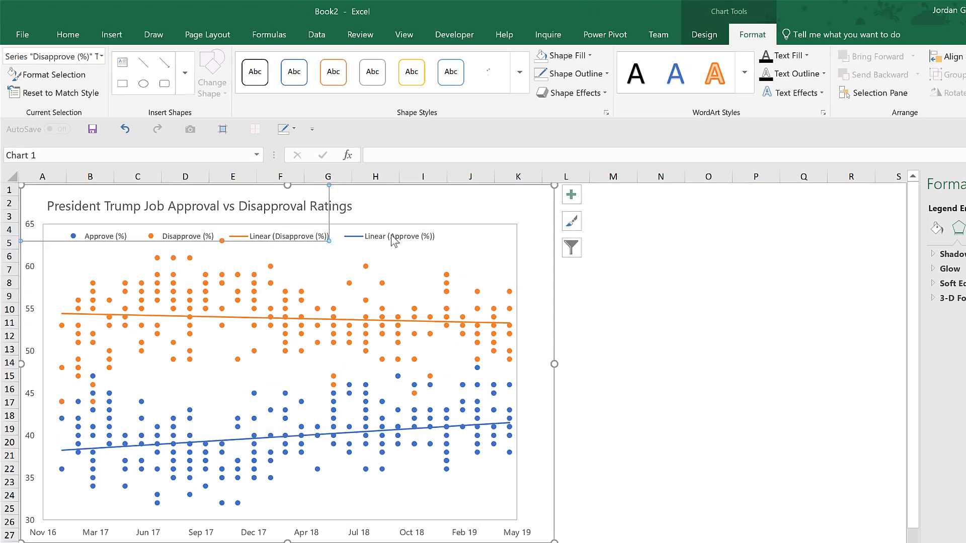
{"action": "left_click", "coordinate": [347, 204]}
{"action": "left_click", "coordinate": [465, 385]}
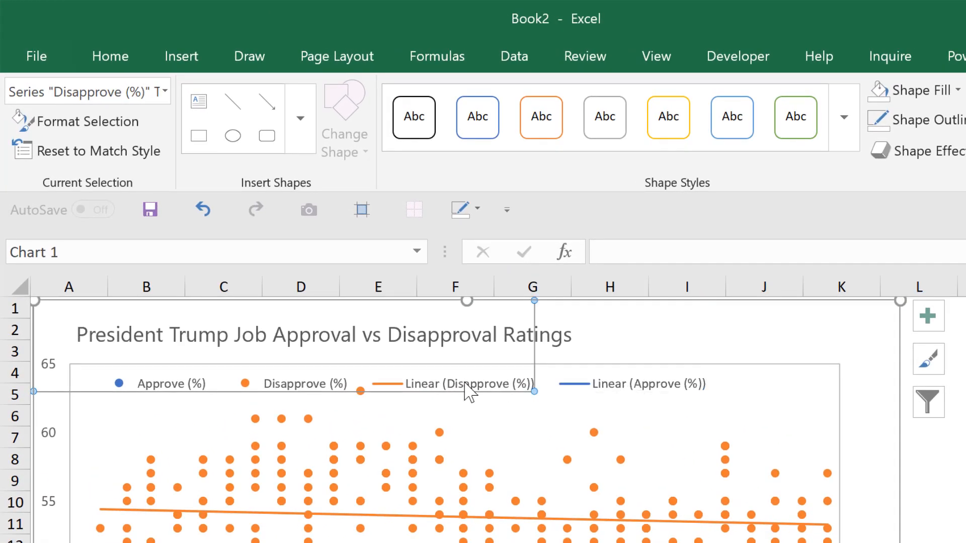
{"action": "left_click", "coordinate": [465, 383]}
{"action": "key", "text": "Delete"}
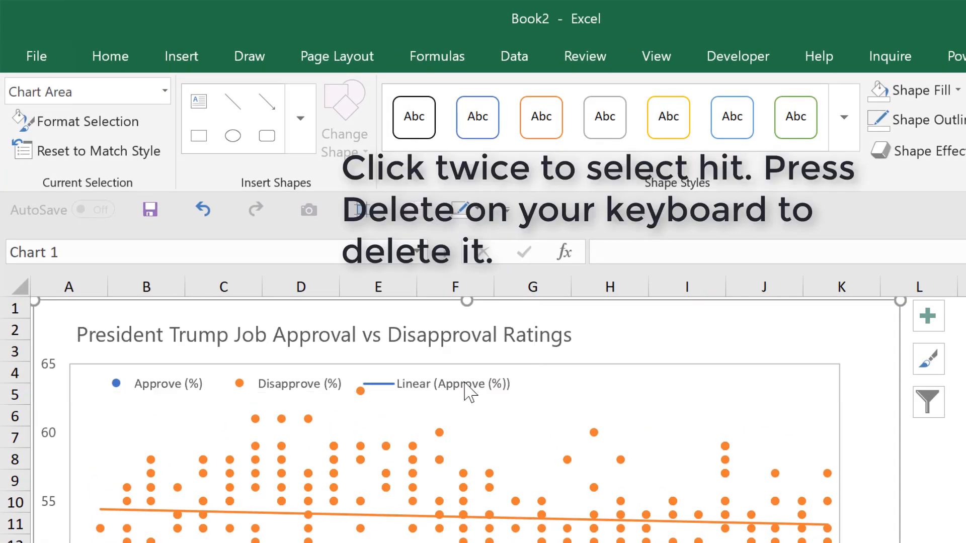
{"action": "left_click", "coordinate": [467, 387]}
{"action": "left_click", "coordinate": [471, 390]}
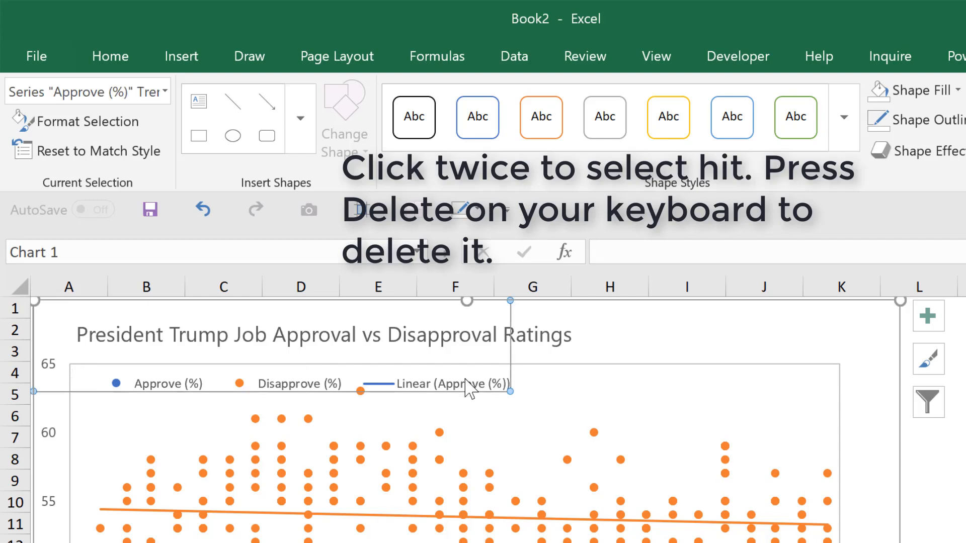
{"action": "key", "text": "Delete"}
{"action": "left_click", "coordinate": [732, 310]}
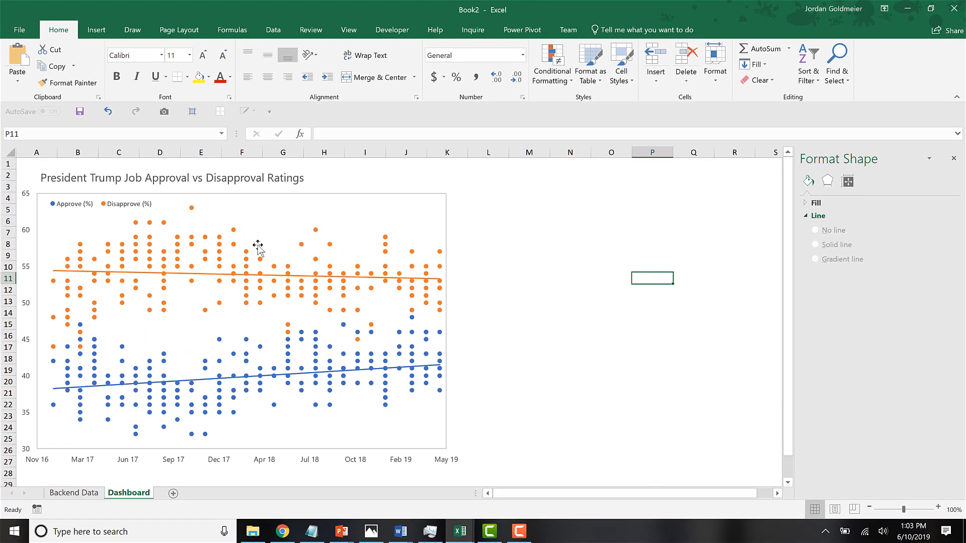
Give the Disapprove (%) series markers a solid fill with 70% transparency.
{"action": "left_click", "coordinate": [235, 246]}
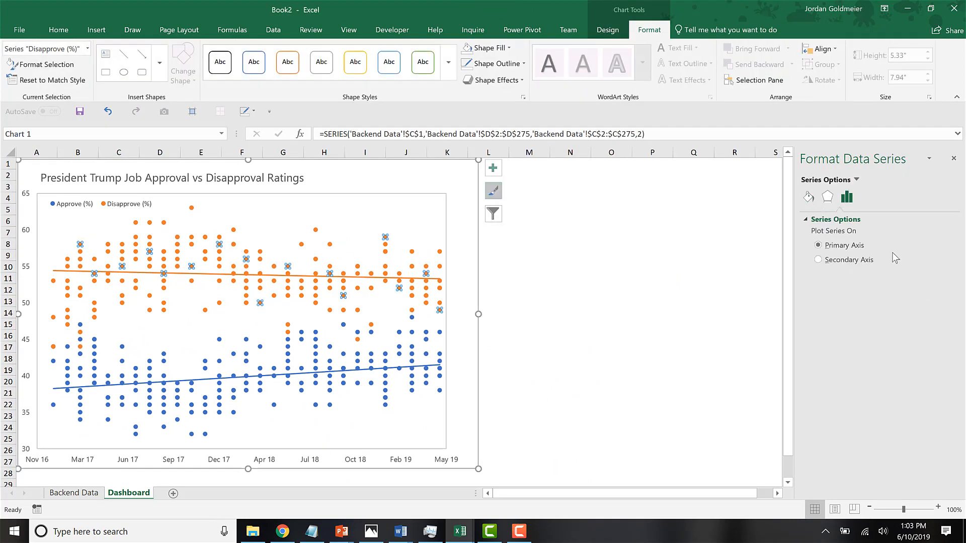
{"action": "left_click", "coordinate": [809, 198]}
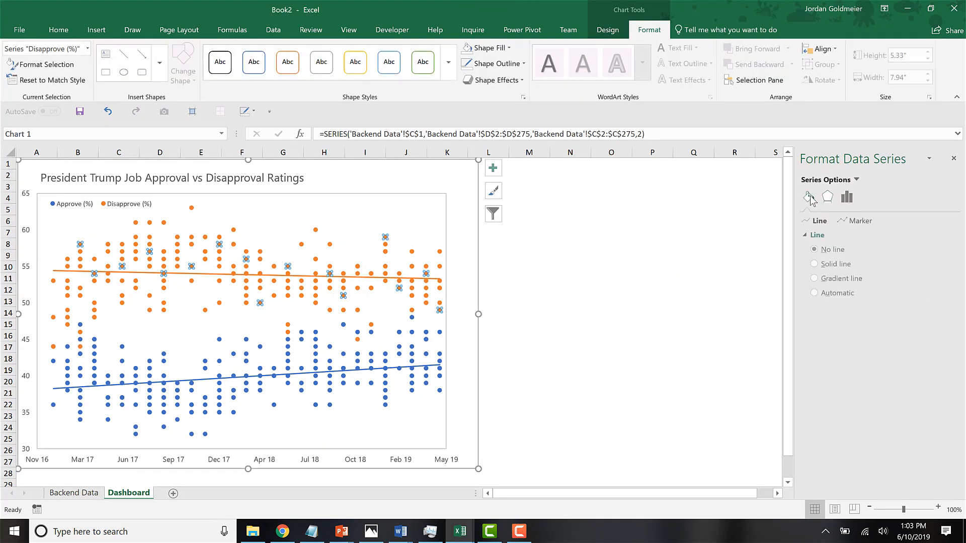
{"action": "left_click", "coordinate": [861, 221]}
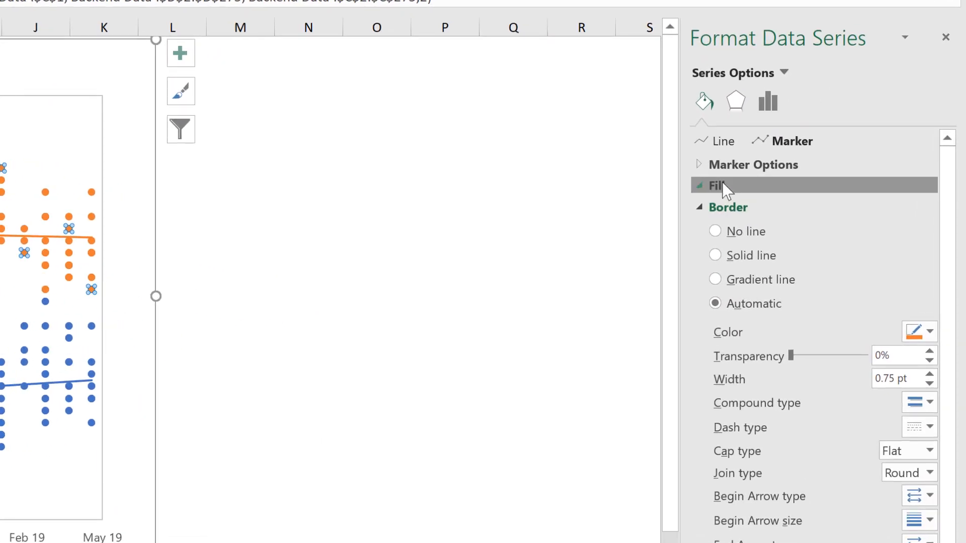
{"action": "left_click", "coordinate": [816, 247]}
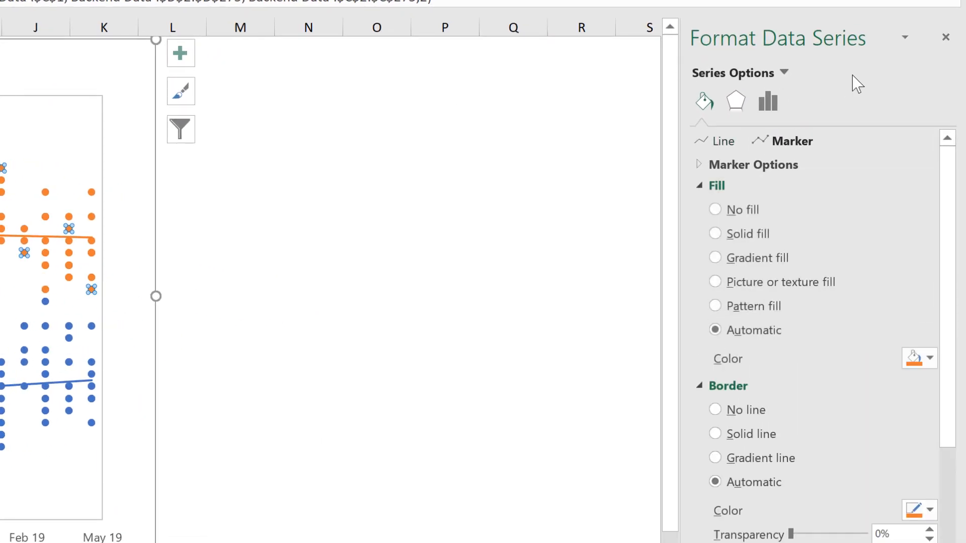
{"action": "left_click", "coordinate": [750, 238]}
{"action": "left_click", "coordinate": [895, 387]}
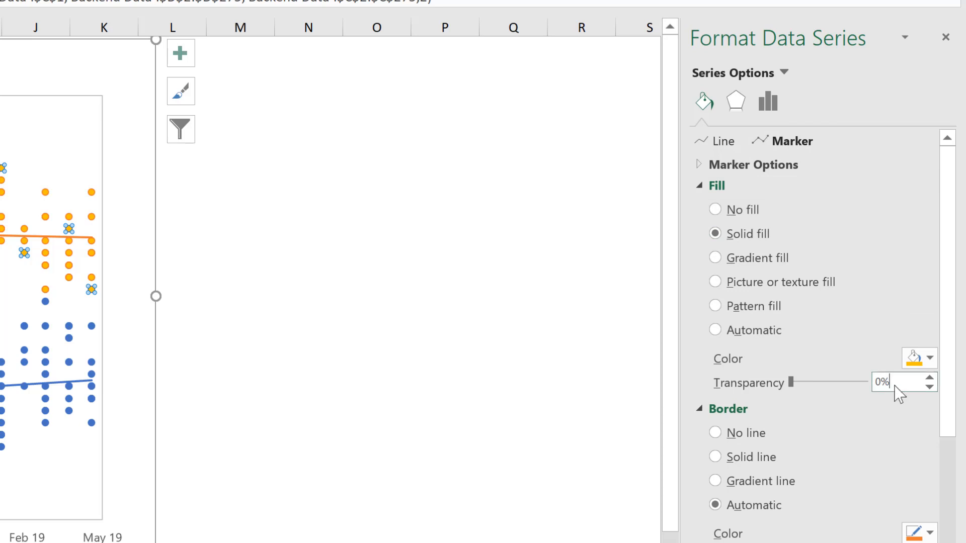
{"action": "key", "text": "ctrl+a"}
{"action": "type", "text": "70"}
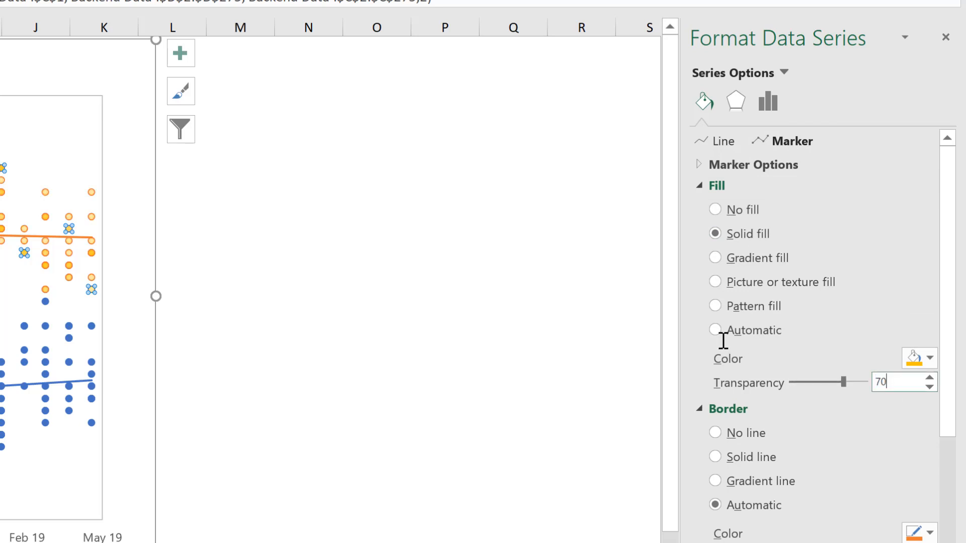
{"action": "key", "text": "Return"}
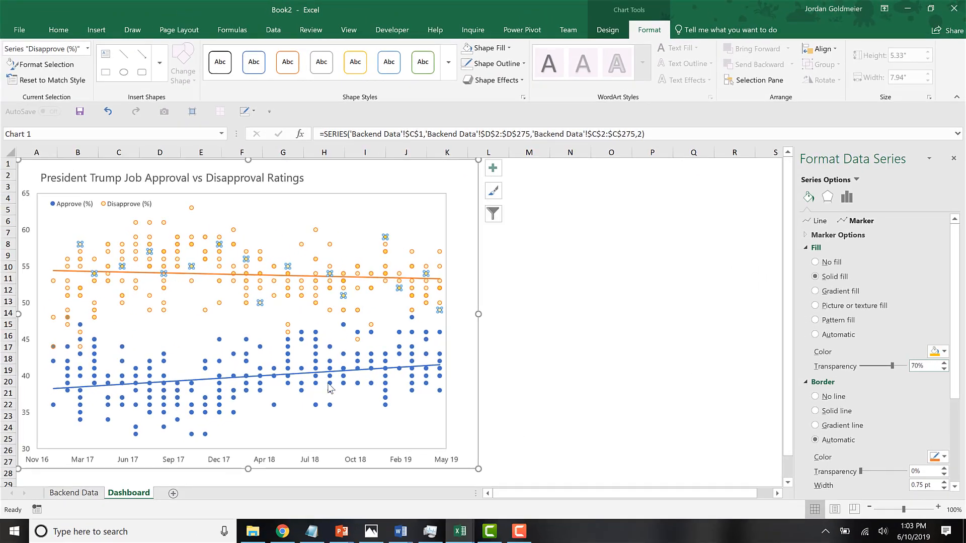
Give the Approve (%) series markers a solid fill with 70% transparency.
{"action": "left_click", "coordinate": [329, 387]}
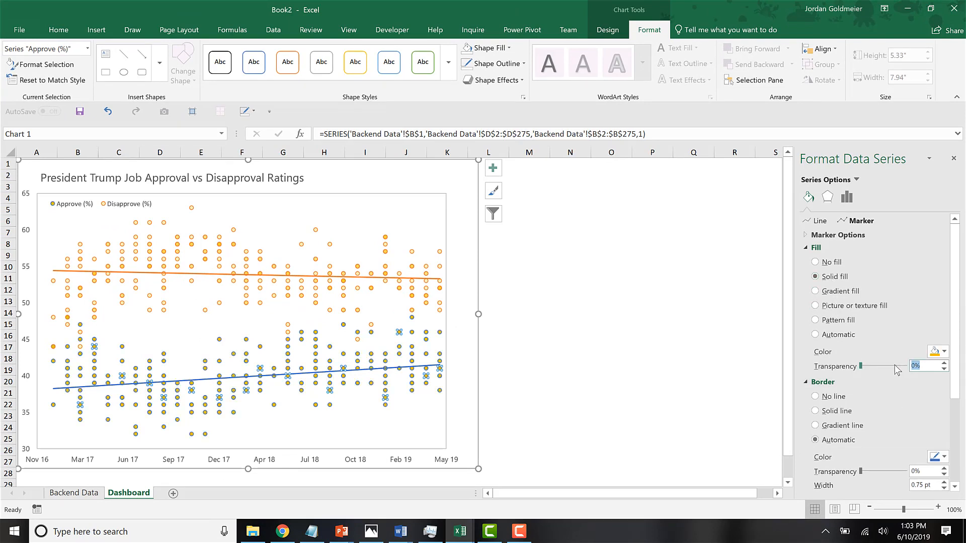
{"action": "type", "text": "70"}
{"action": "left_click", "coordinate": [553, 354]}
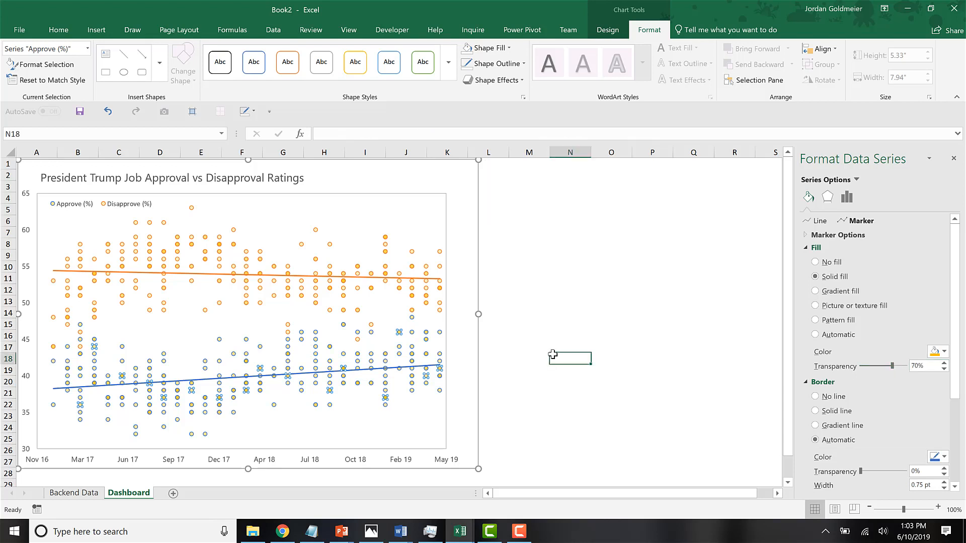
Change the marker fill colour of the Approve (%) series to Blue, Accent 1, Darker 25% and deselect the chart.
{"action": "left_click", "coordinate": [245, 362]}
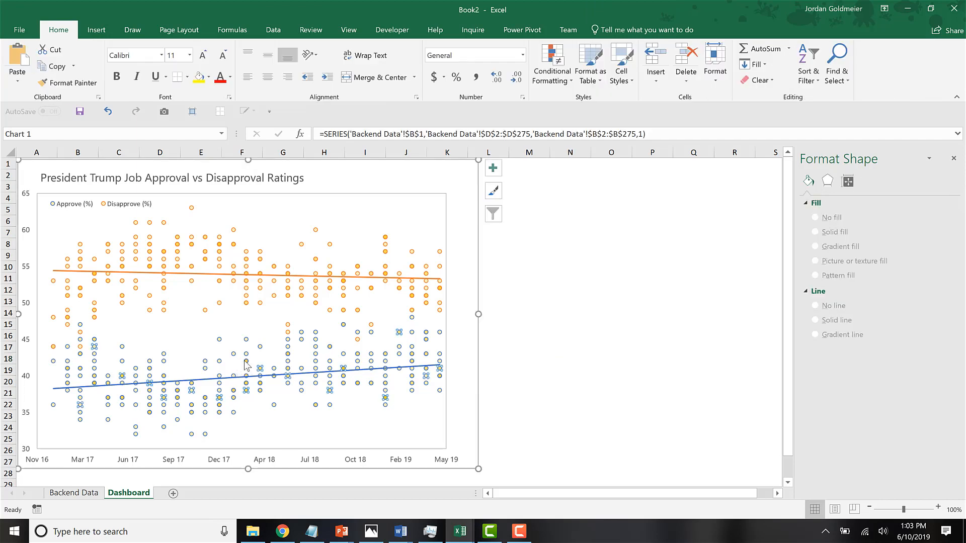
{"action": "left_click", "coordinate": [808, 197]}
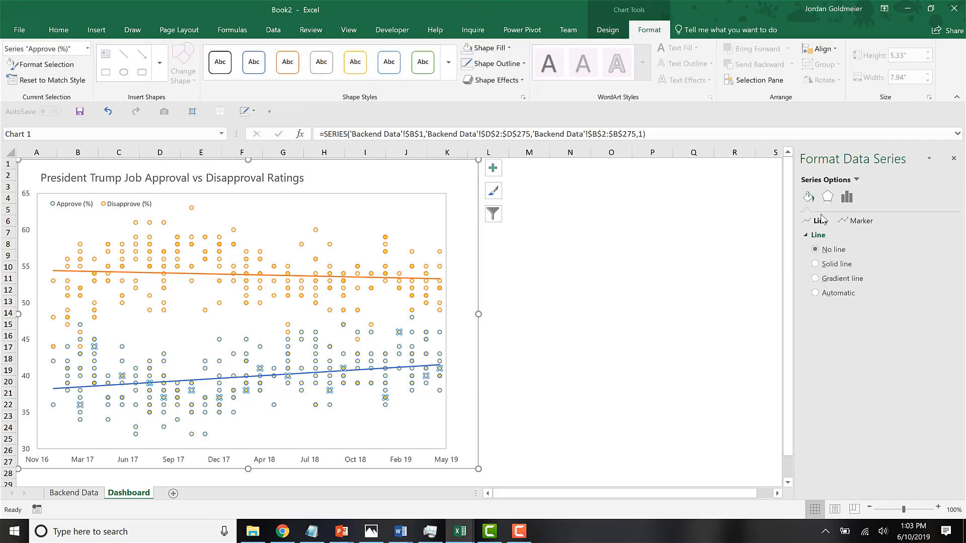
{"action": "left_click", "coordinate": [854, 223]}
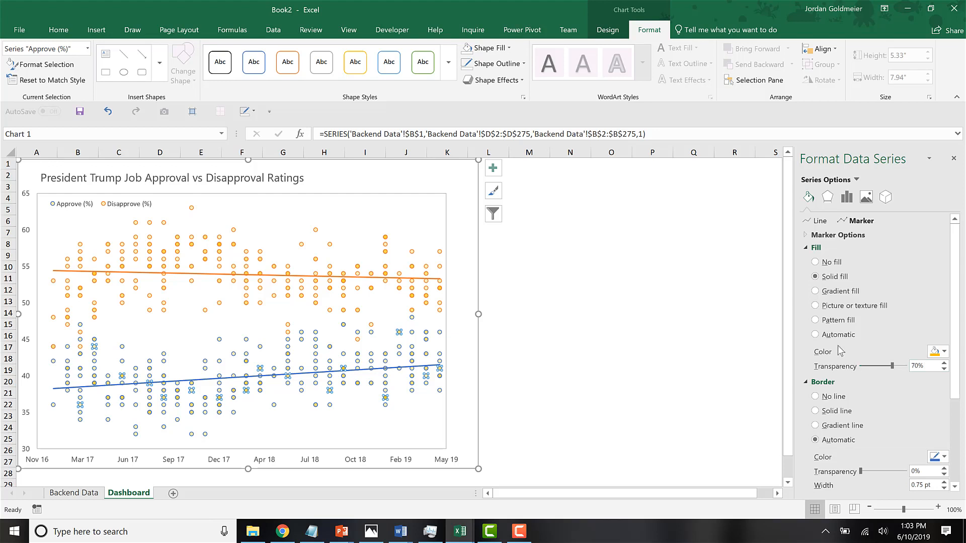
{"action": "mouse_move", "coordinate": [97, 344]}
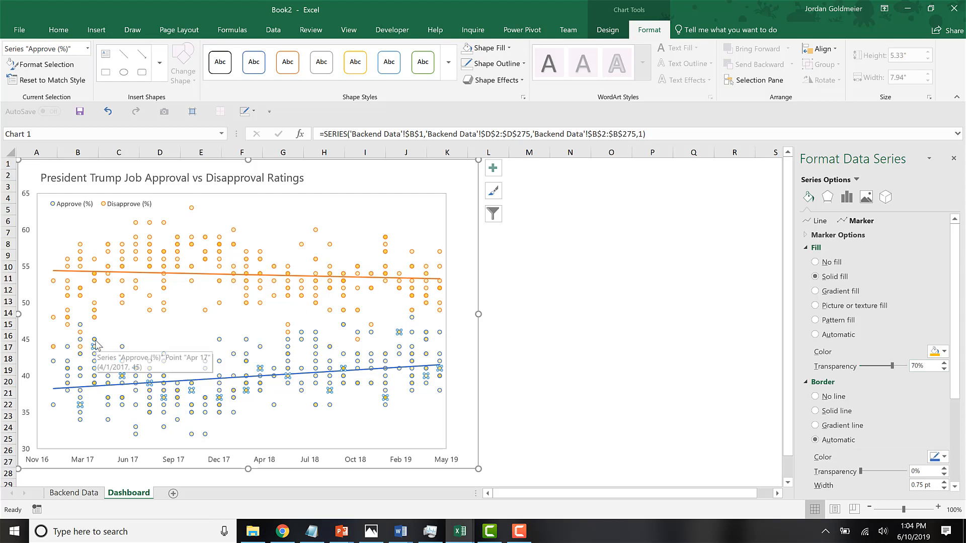
{"action": "left_click", "coordinate": [935, 352]}
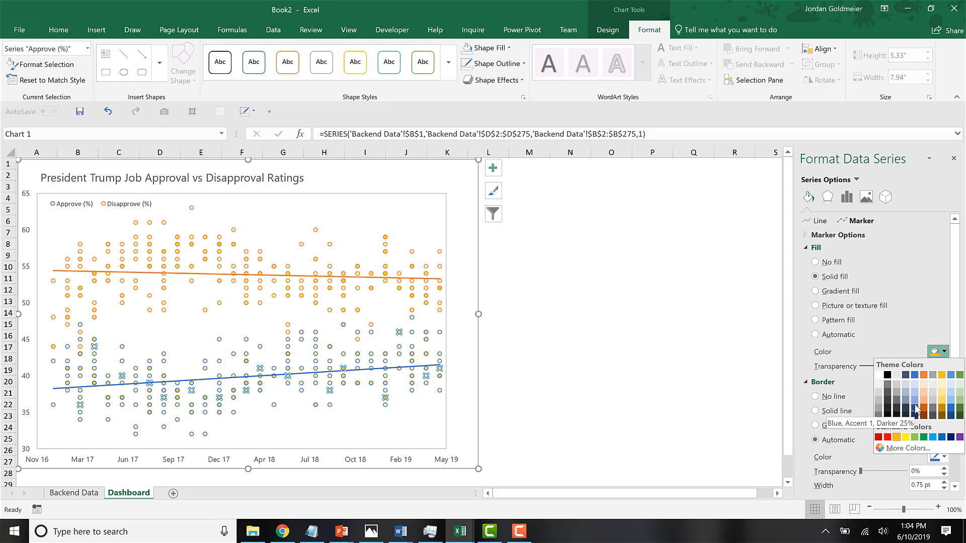
{"action": "left_click", "coordinate": [915, 409]}
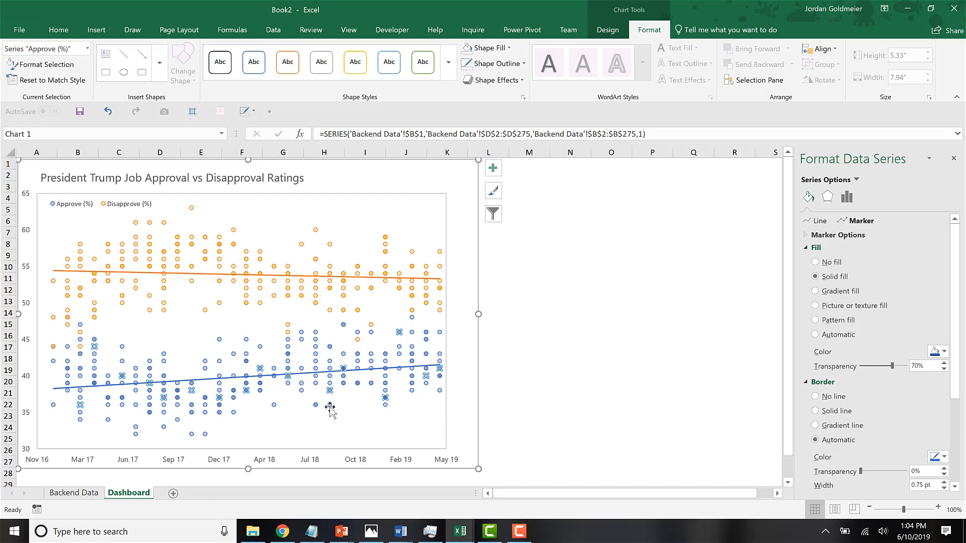
{"action": "left_click", "coordinate": [627, 394]}
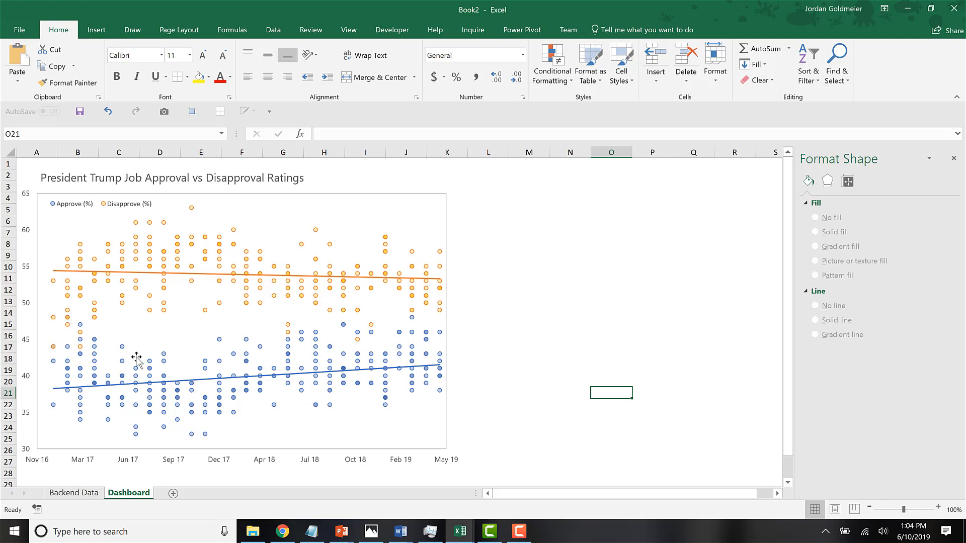
{"action": "mouse_move", "coordinate": [177, 394]}
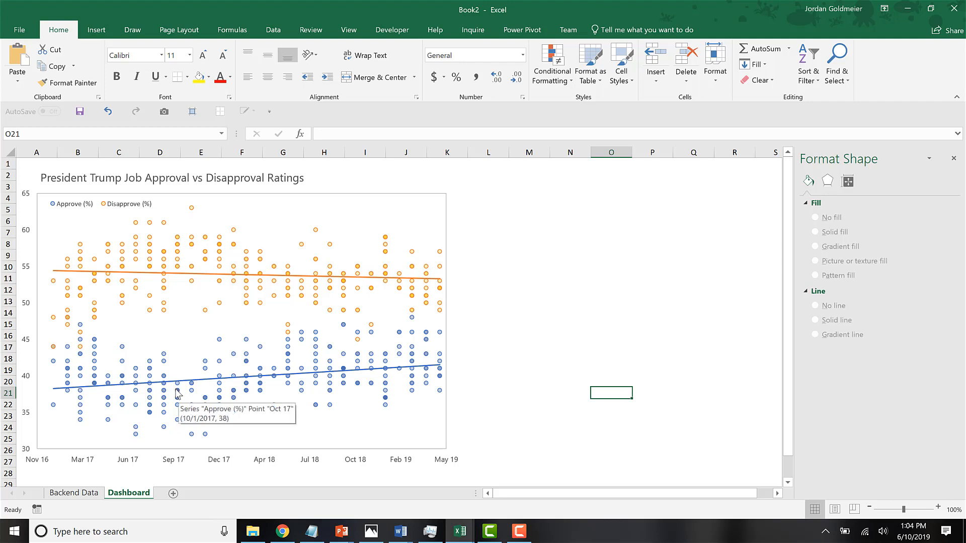
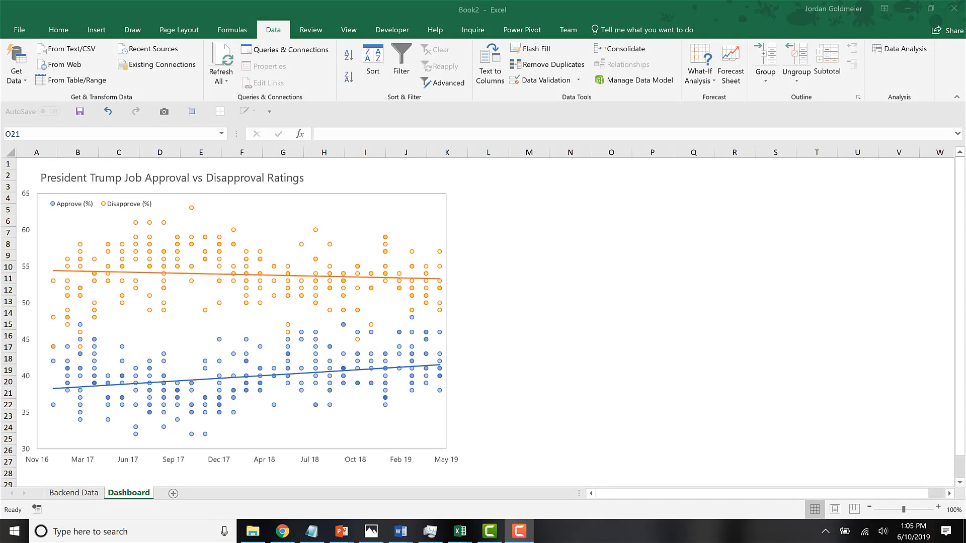
Switch to the President Trump Job Approval Rating Report workbook and examine its chart for sources such as ABC/Washington Post, Monmouth U., Quinnipiac U. RV and NBC/WSJ.
{"action": "mouse_move", "coordinate": [461, 528]}
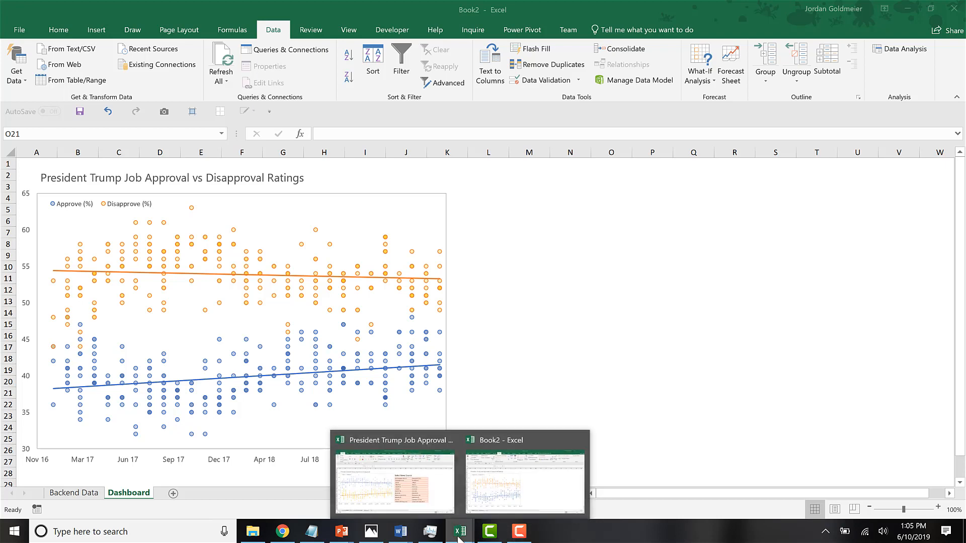
{"action": "left_click", "coordinate": [377, 478]}
{"action": "left_click", "coordinate": [544, 307]}
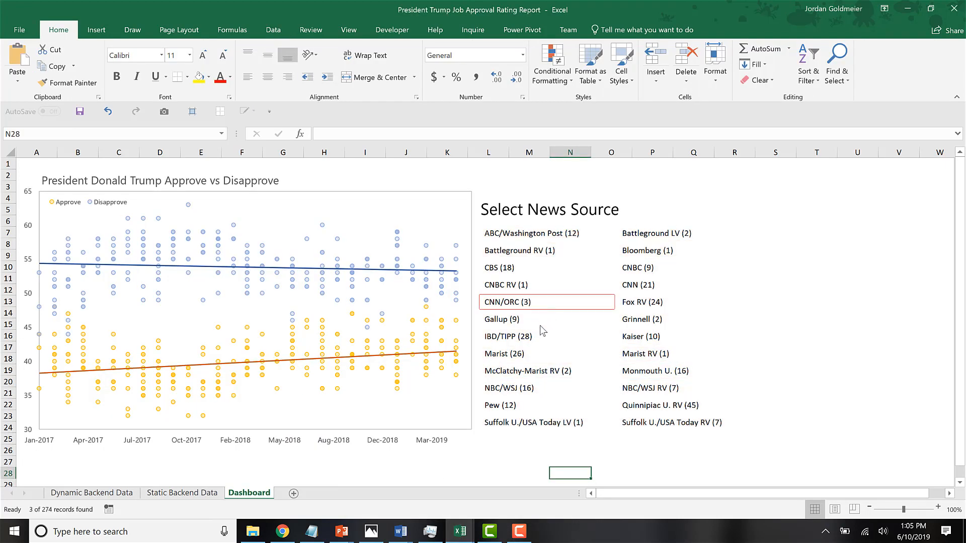
{"action": "left_click", "coordinate": [546, 257]}
{"action": "left_click", "coordinate": [546, 388]}
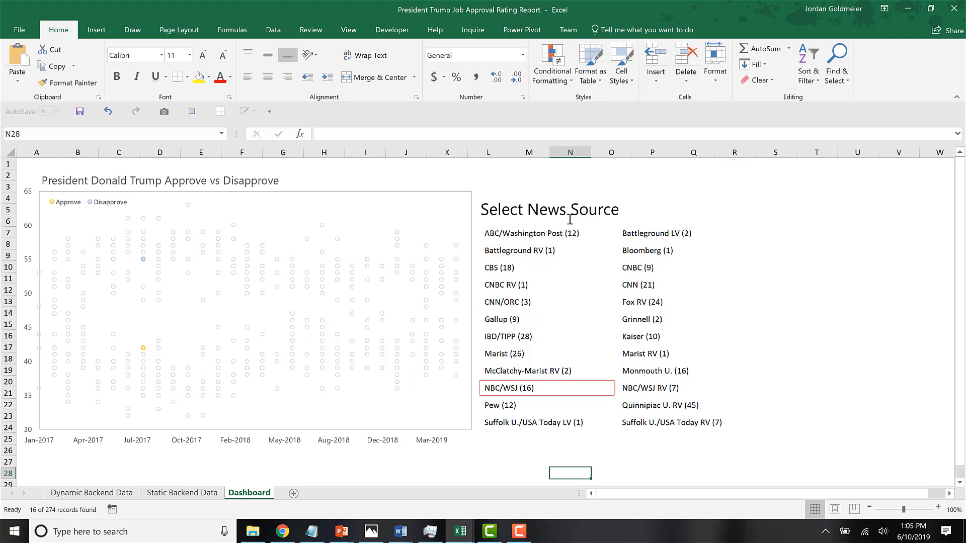
{"action": "left_click", "coordinate": [570, 235]}
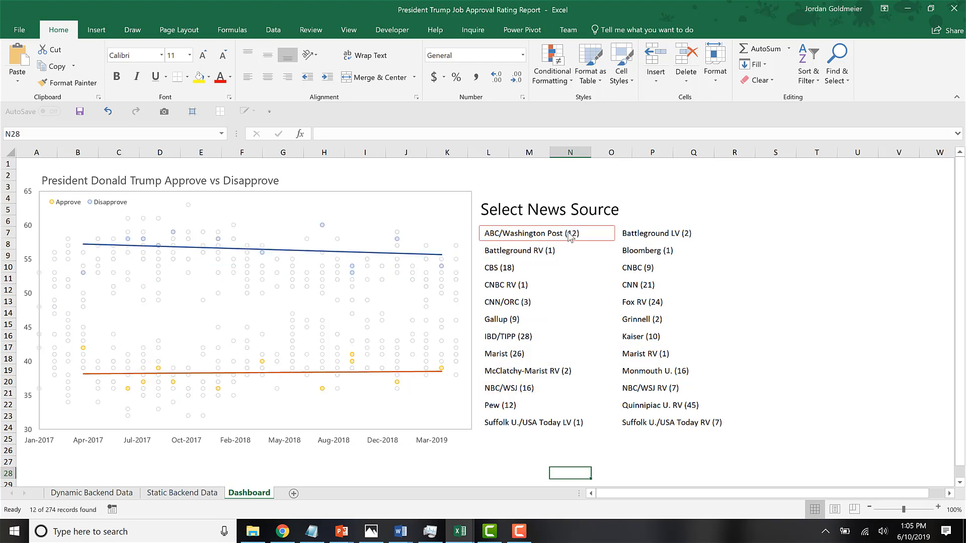
{"action": "left_click", "coordinate": [653, 377]}
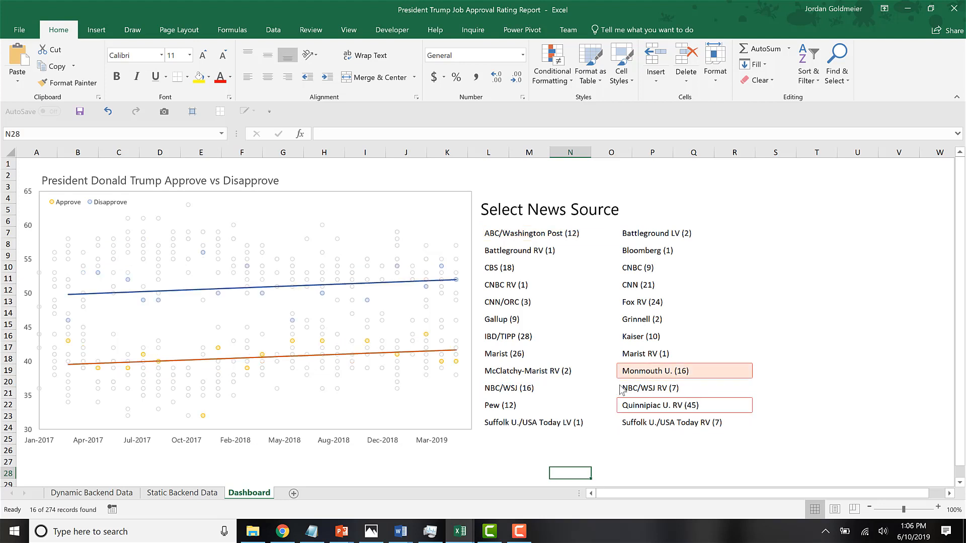
{"action": "left_click", "coordinate": [643, 408]}
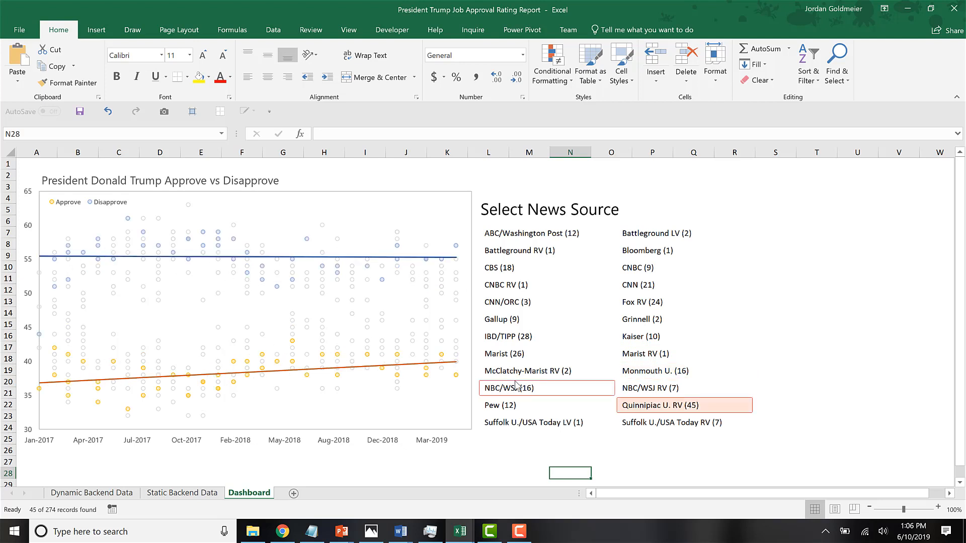
{"action": "left_click", "coordinate": [531, 388]}
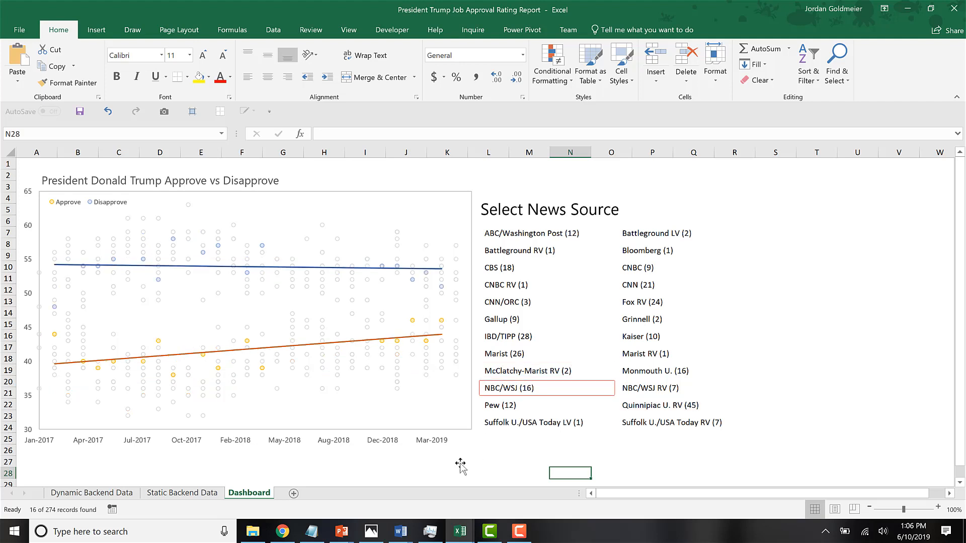
Return to Book2 and insert a Poll Name slicer for the polls table on Backend Data.
{"action": "mouse_move", "coordinate": [461, 540]}
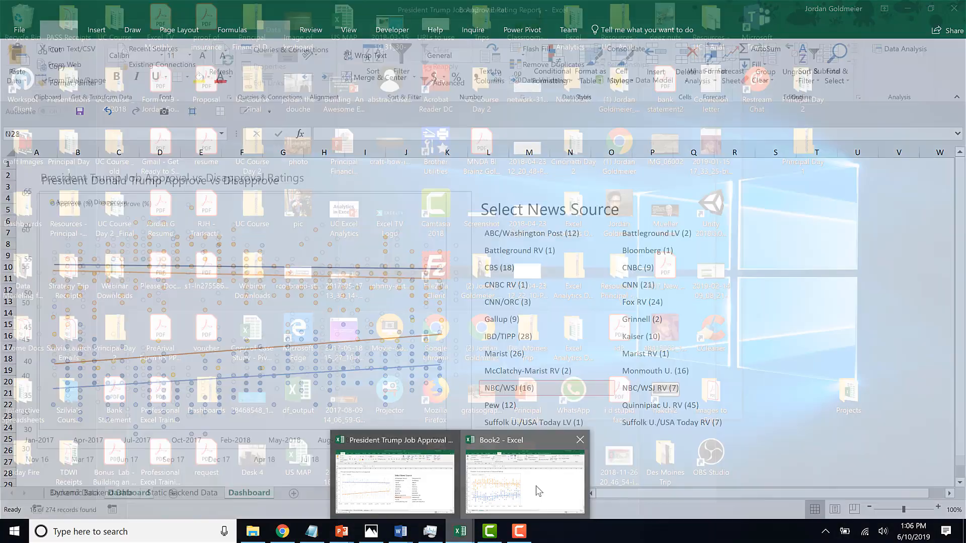
{"action": "left_click", "coordinate": [537, 490]}
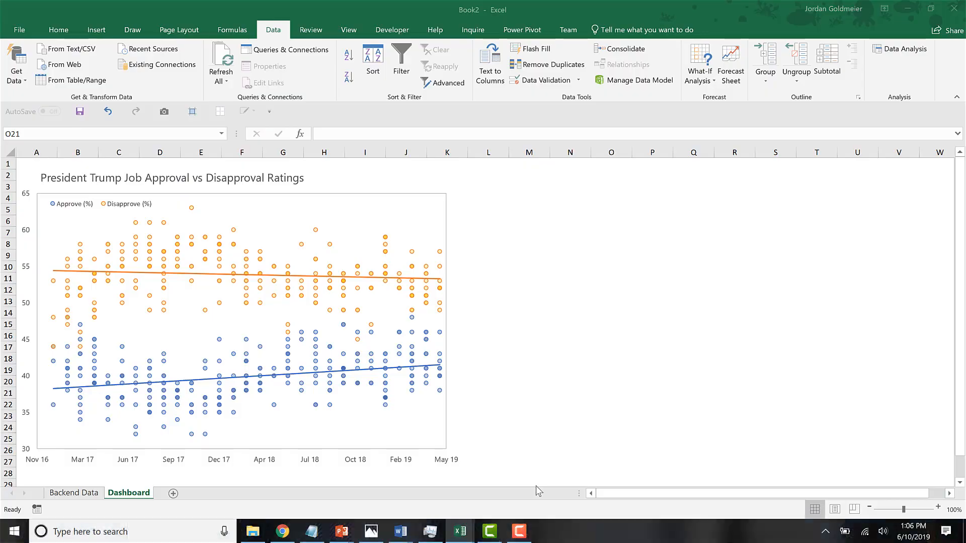
{"action": "left_click", "coordinate": [587, 260]}
{"action": "left_click", "coordinate": [74, 493]}
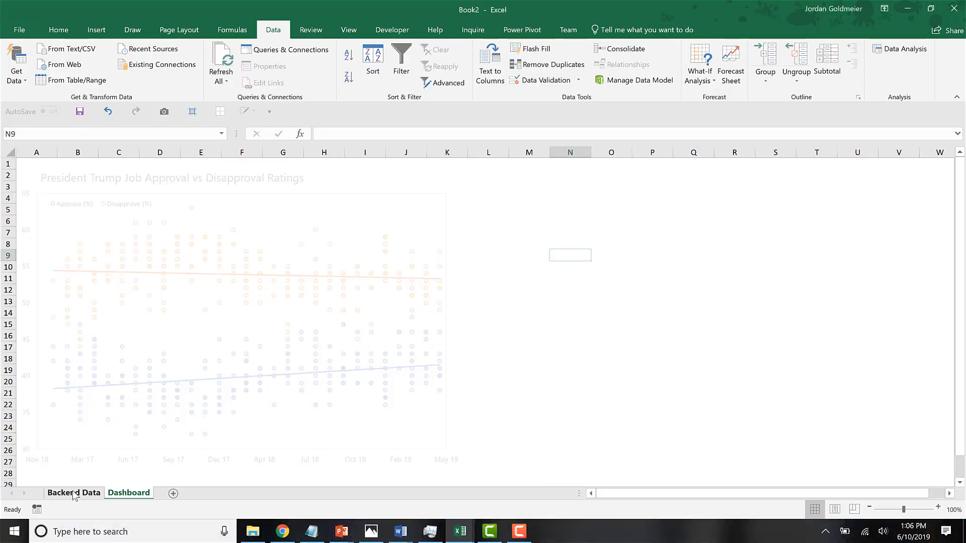
{"action": "left_click", "coordinate": [123, 281]}
{"action": "left_click", "coordinate": [85, 243]}
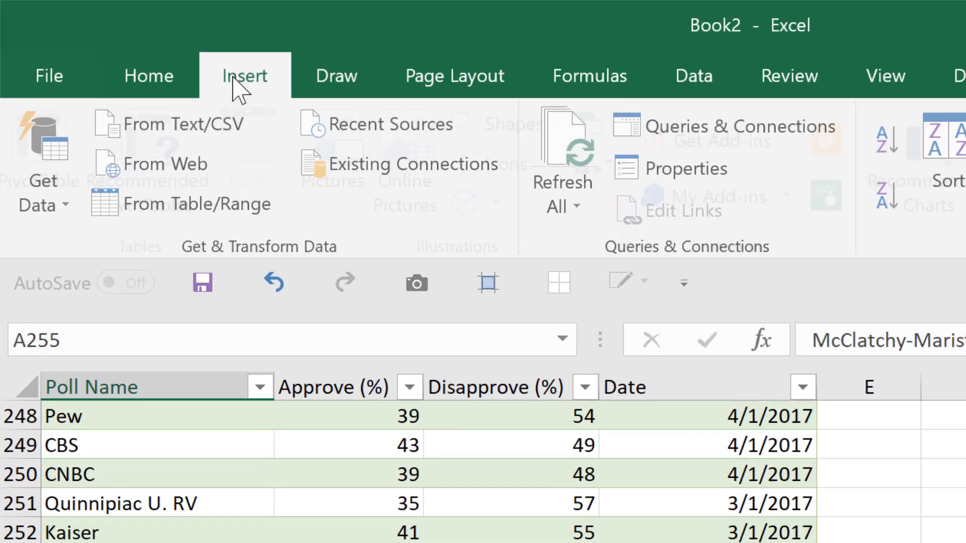
{"action": "left_click", "coordinate": [95, 31]}
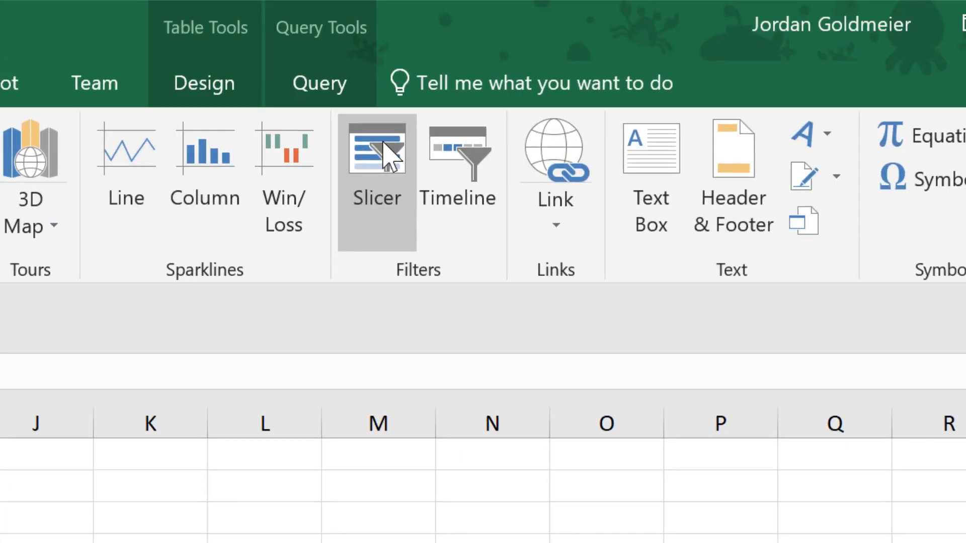
{"action": "left_click", "coordinate": [387, 156]}
{"action": "left_click", "coordinate": [477, 231]}
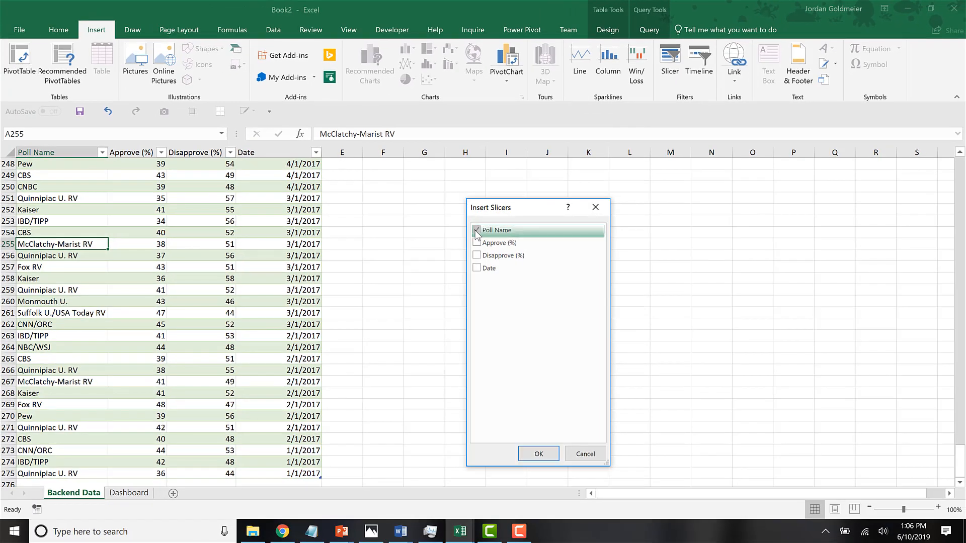
{"action": "left_click", "coordinate": [544, 455]}
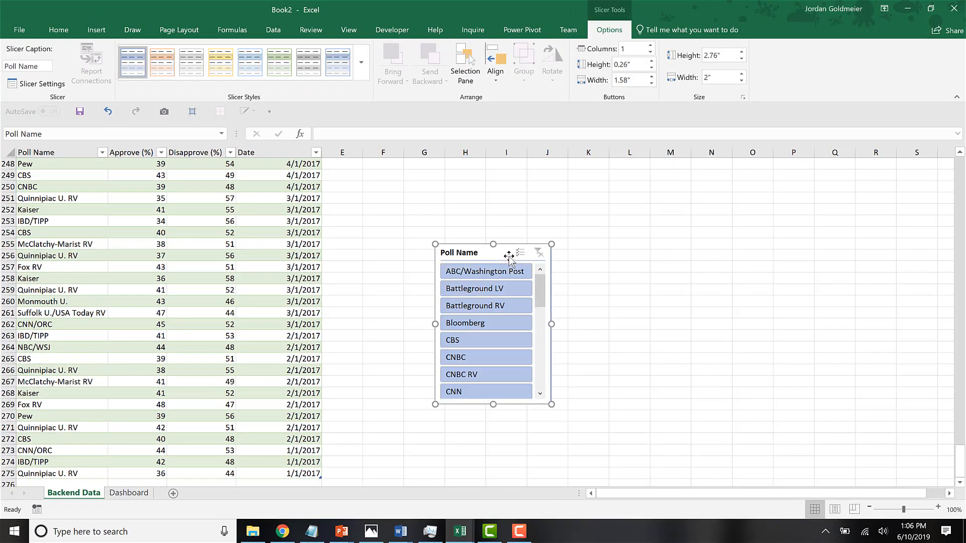
Cut the Poll Name slicer from Backend Data and paste it on Dashboard, positioning it beside the chart.
{"action": "key", "text": "ctrl+x"}
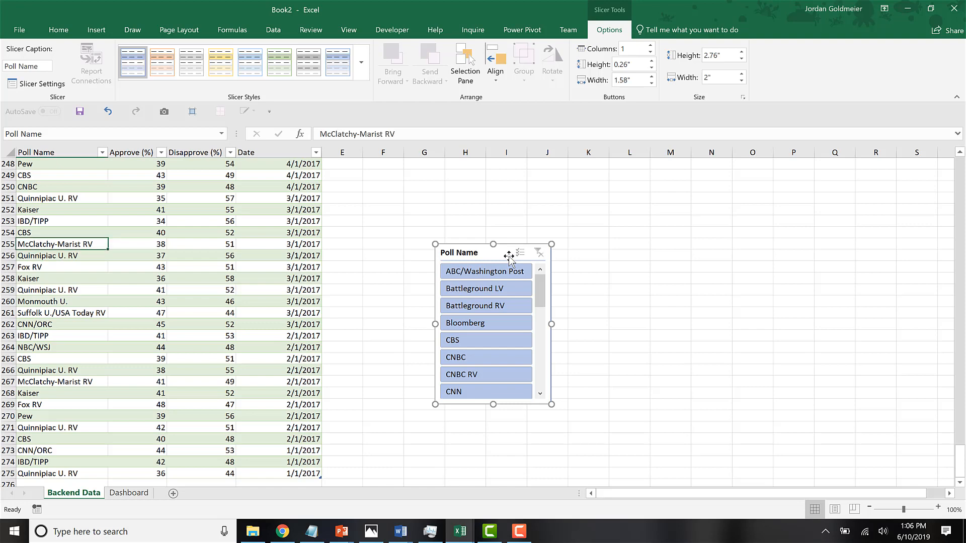
{"action": "left_click", "coordinate": [139, 494]}
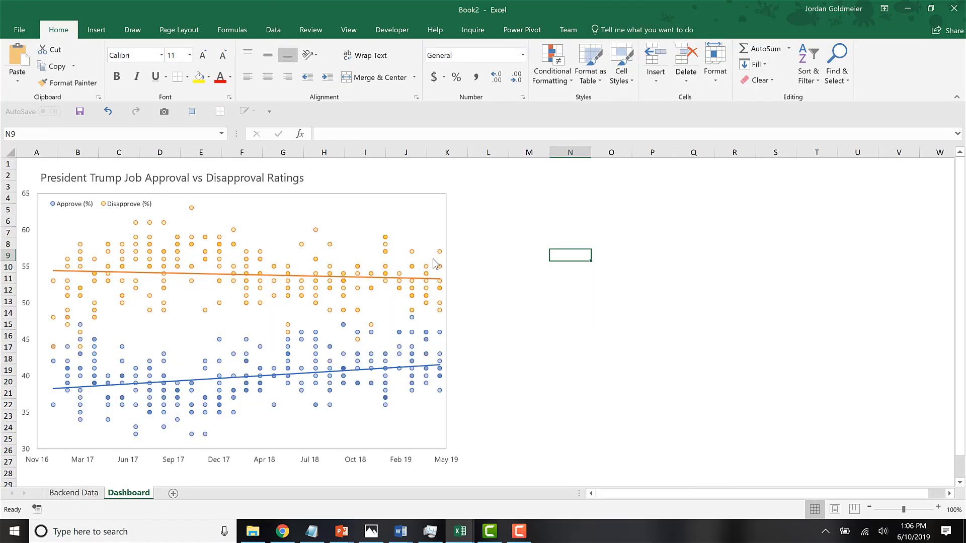
{"action": "left_click", "coordinate": [510, 257]}
{"action": "key", "text": "ctrl+v"}
{"action": "left_click_drag", "start_coordinate": [544, 258], "coordinate": [511, 212]}
Test the slicer by filtering the chart to single polls, including ABC/Washington Post, Battleground RV, CBS, CNBC and CNBC RV.
{"action": "left_click", "coordinate": [513, 232]}
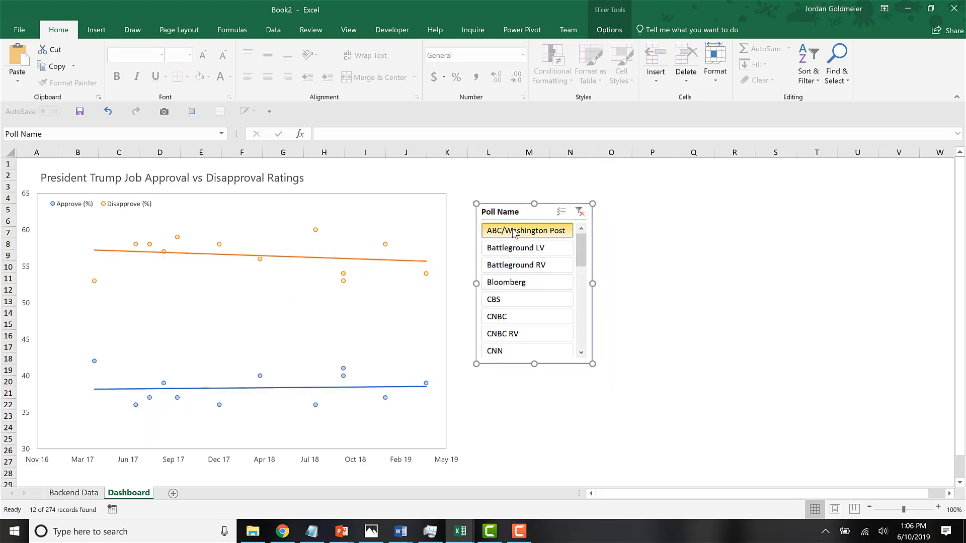
{"action": "left_click", "coordinate": [513, 267]}
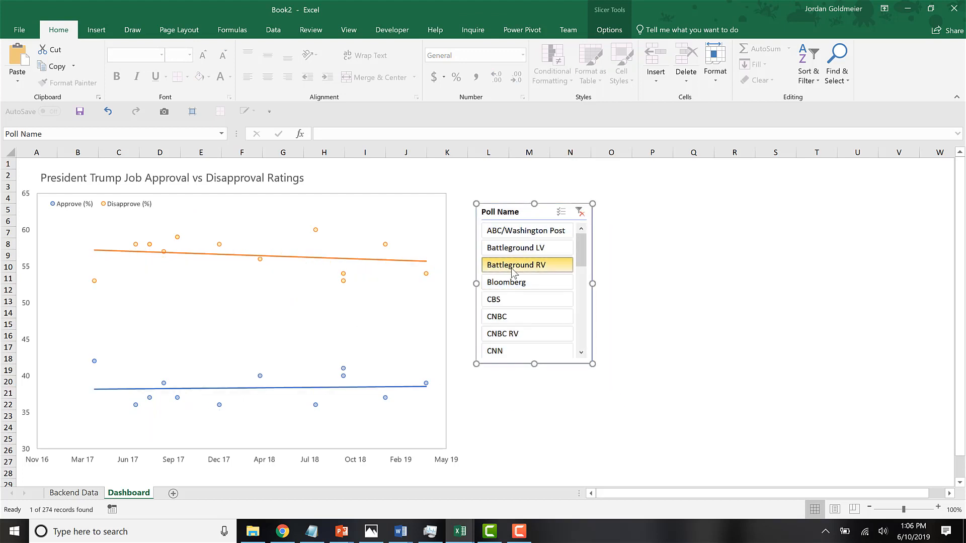
{"action": "left_click", "coordinate": [510, 300]}
{"action": "left_click", "coordinate": [504, 334]}
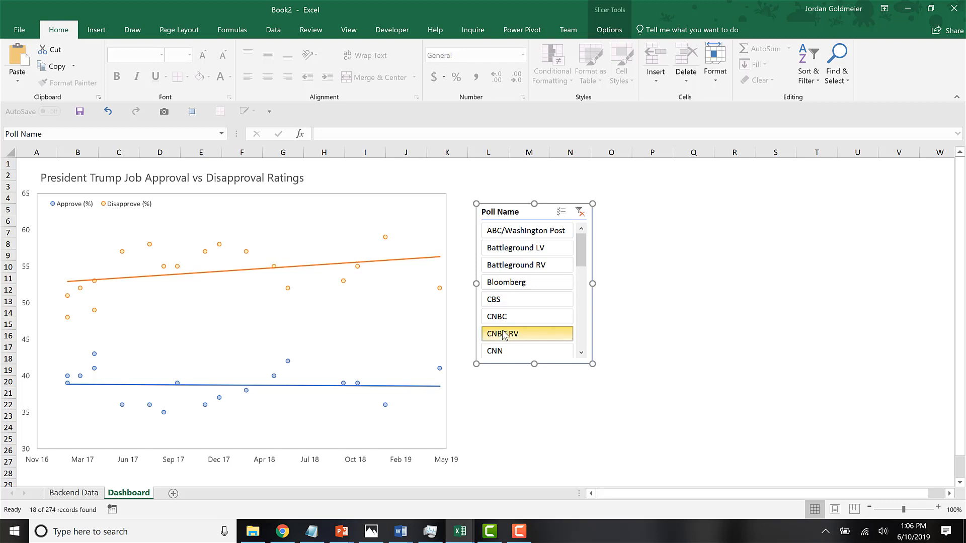
{"action": "left_click", "coordinate": [530, 299]}
{"action": "left_click", "coordinate": [535, 266]}
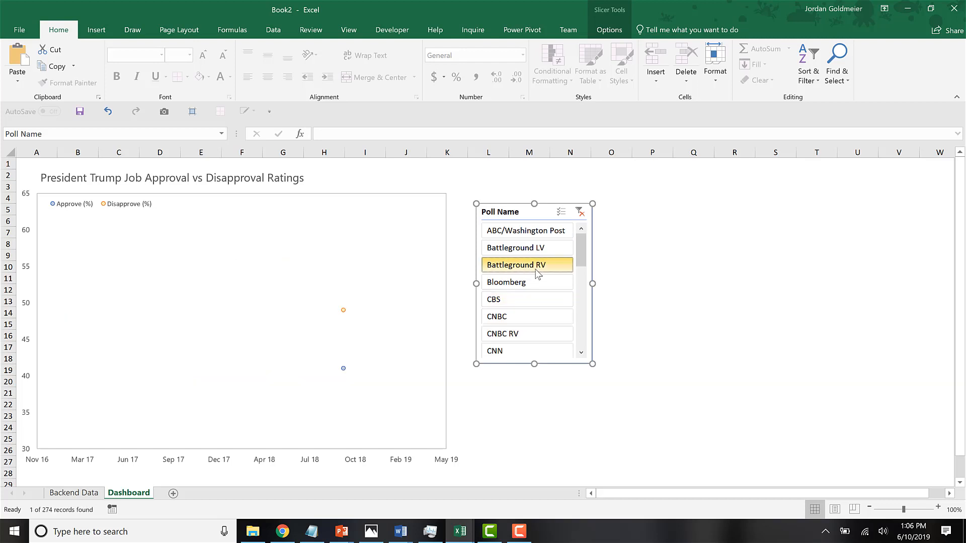
{"action": "left_click", "coordinate": [531, 317]}
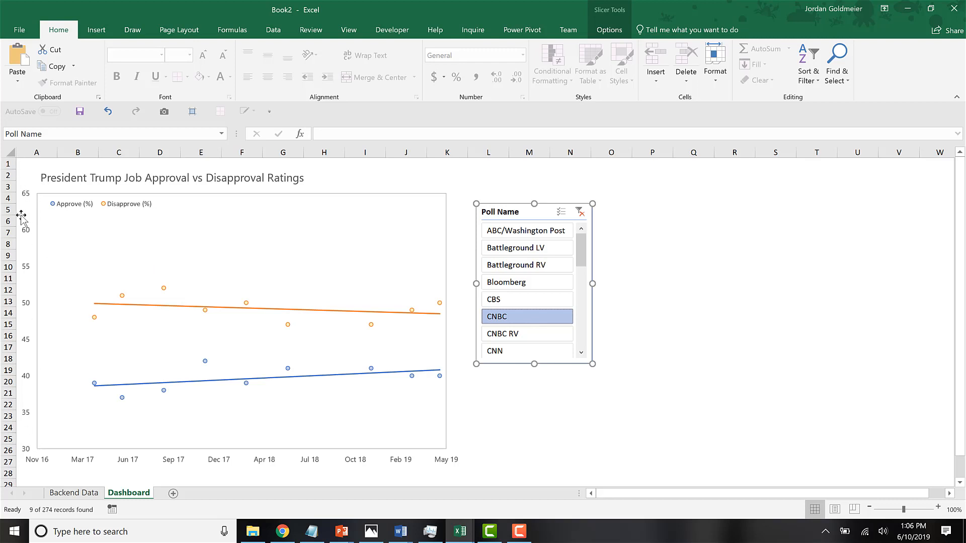
{"action": "left_click", "coordinate": [527, 266]}
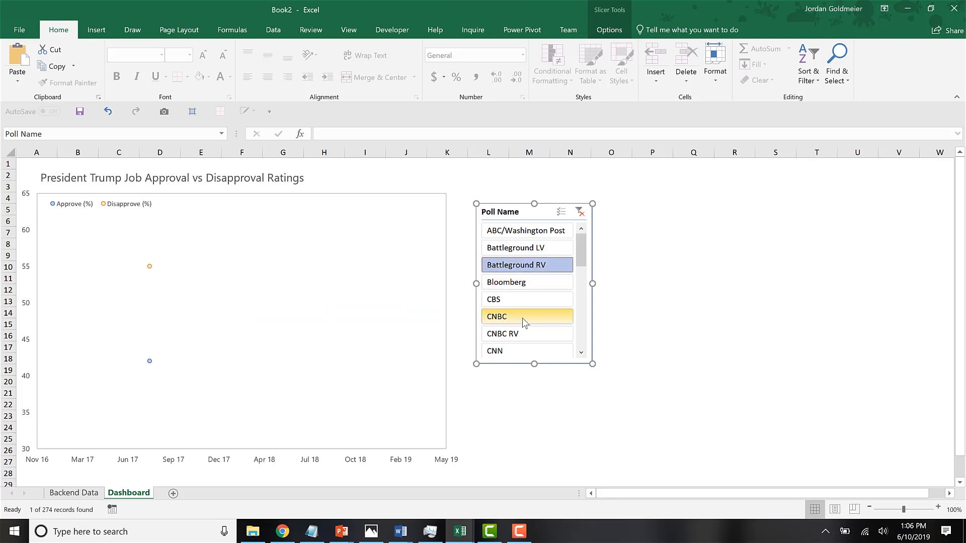
{"action": "left_click", "coordinate": [524, 333]}
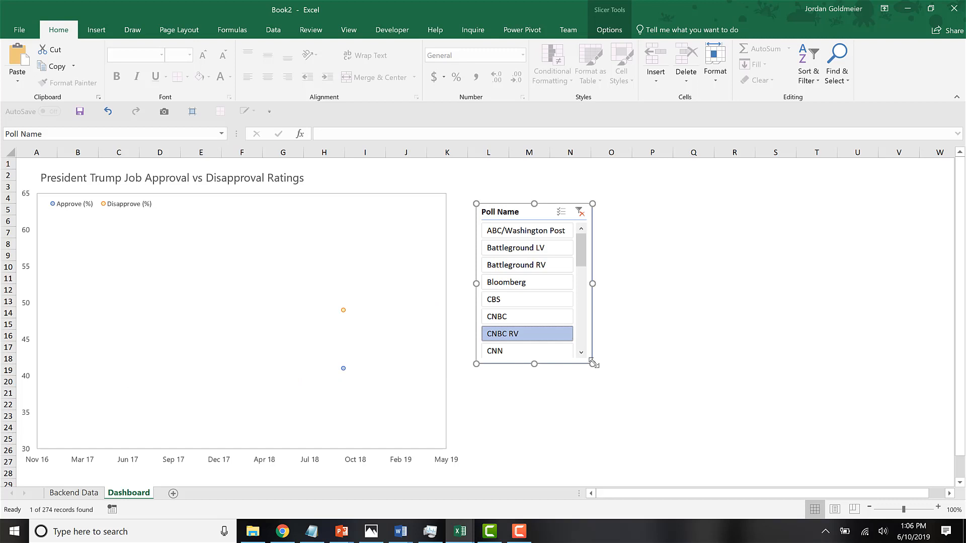
Enlarge the Poll Name slicer to show more polls and move it up, close to the chart's edge.
{"action": "left_click_drag", "start_coordinate": [593, 363], "coordinate": [736, 417]}
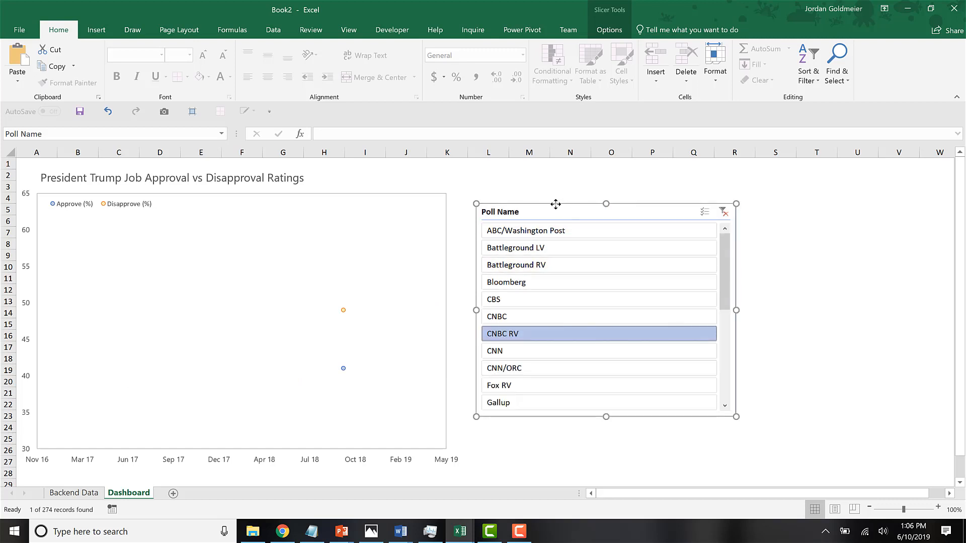
{"action": "left_click_drag", "start_coordinate": [556, 203], "coordinate": [546, 179]}
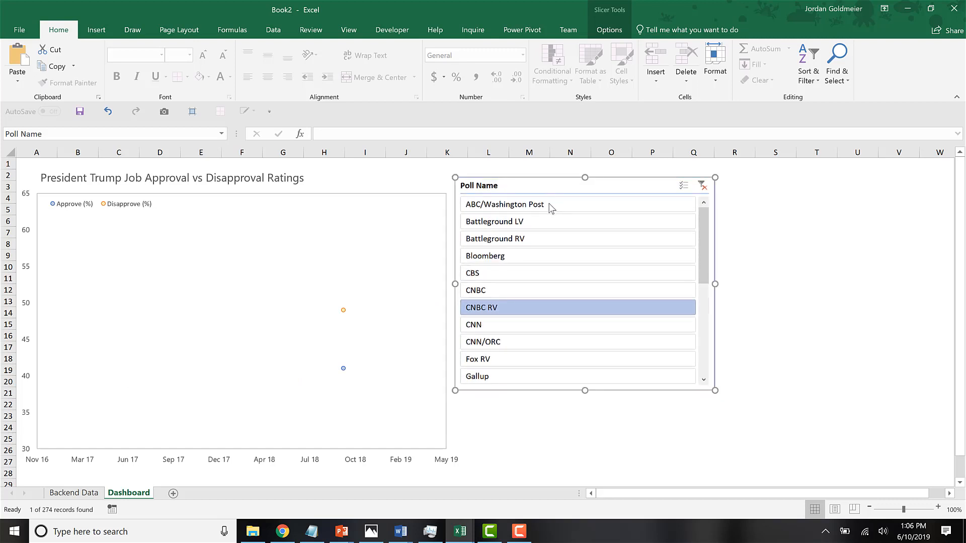
Filter the chart with the resized slicer by ABC/Washington Post, CBS and Bloomberg in turn.
{"action": "left_click", "coordinate": [552, 206]}
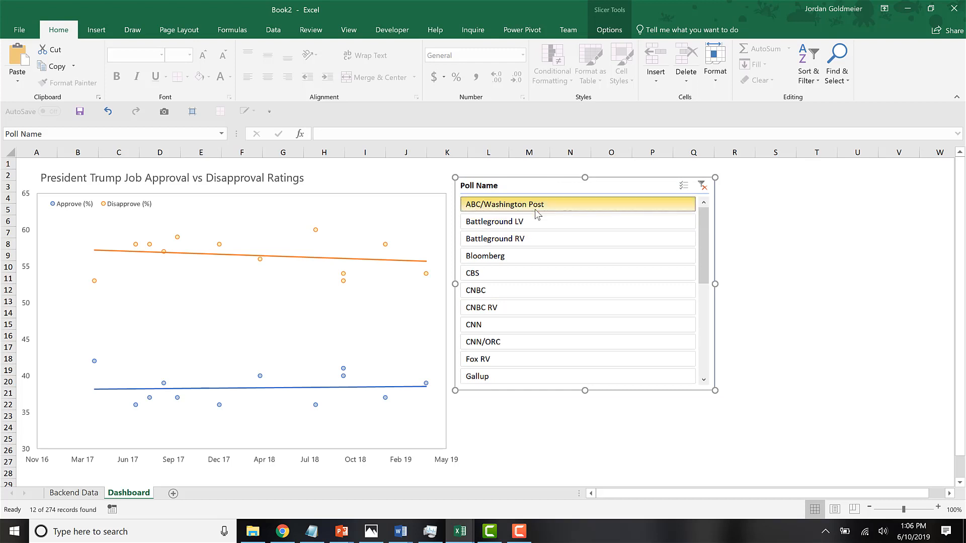
{"action": "left_click", "coordinate": [492, 277]}
{"action": "left_click", "coordinate": [530, 259]}
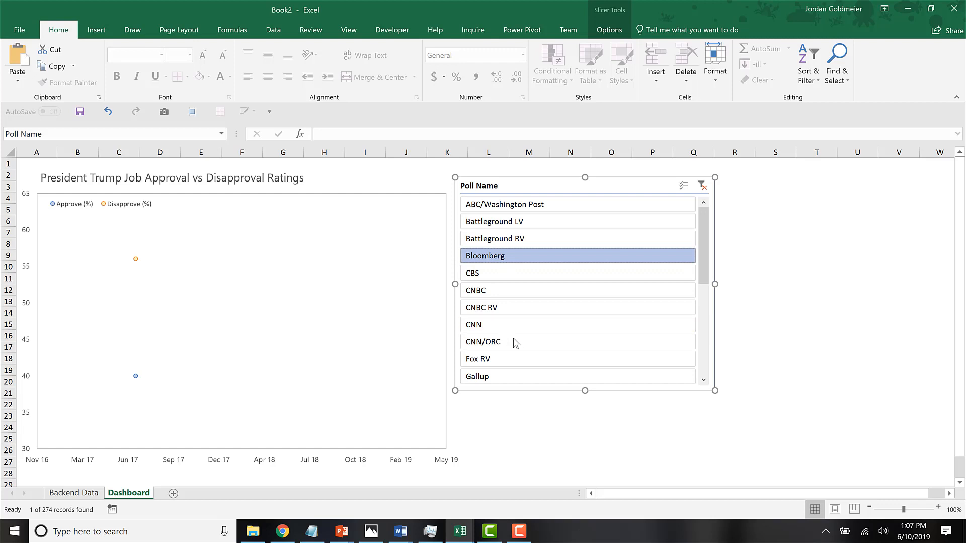
Examine the filtered rows of the Backend Data table, and clear the Poll Name slicer's filter on Dashboard.
{"action": "left_click", "coordinate": [73, 494]}
{"action": "left_click", "coordinate": [176, 201]}
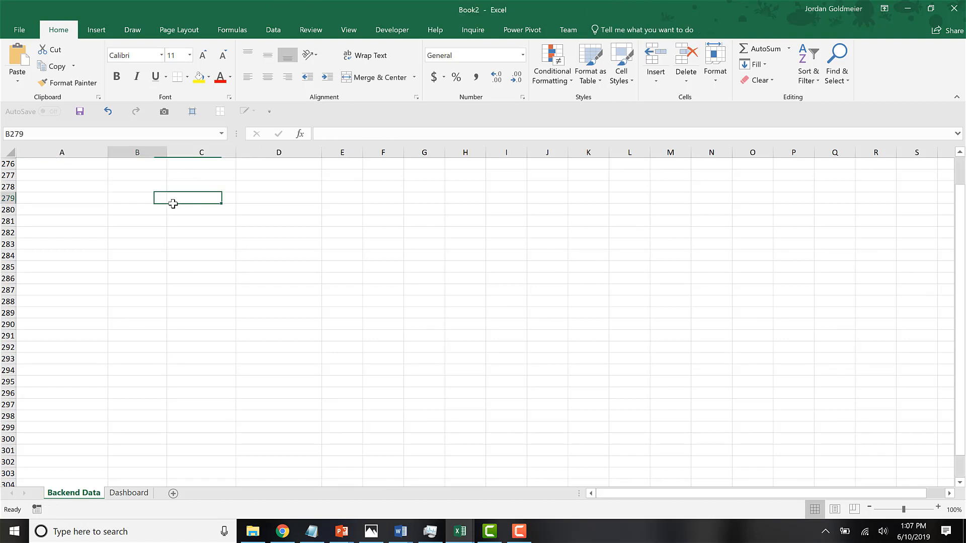
{"action": "key", "text": "ctrl+Up"}
{"action": "key", "text": "ctrl+Up"}
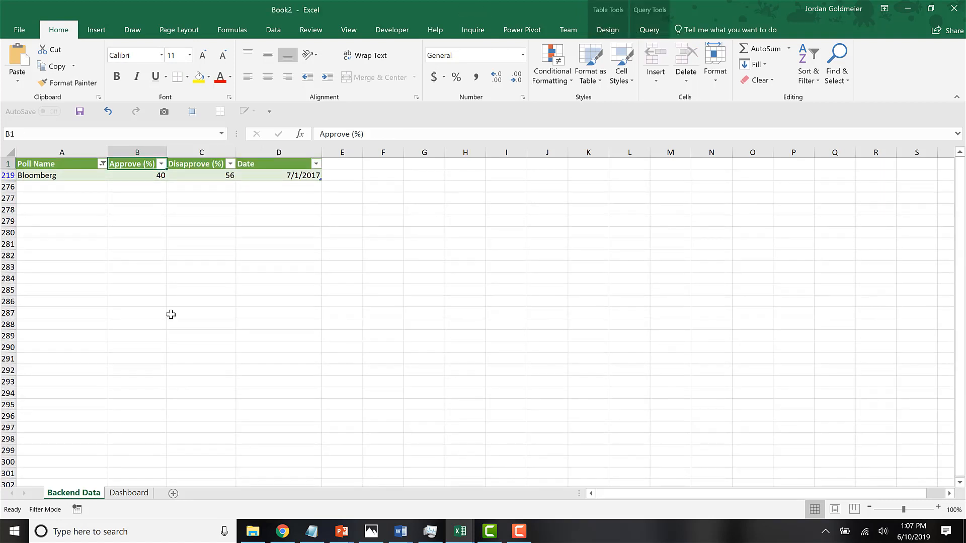
{"action": "left_click", "coordinate": [128, 493]}
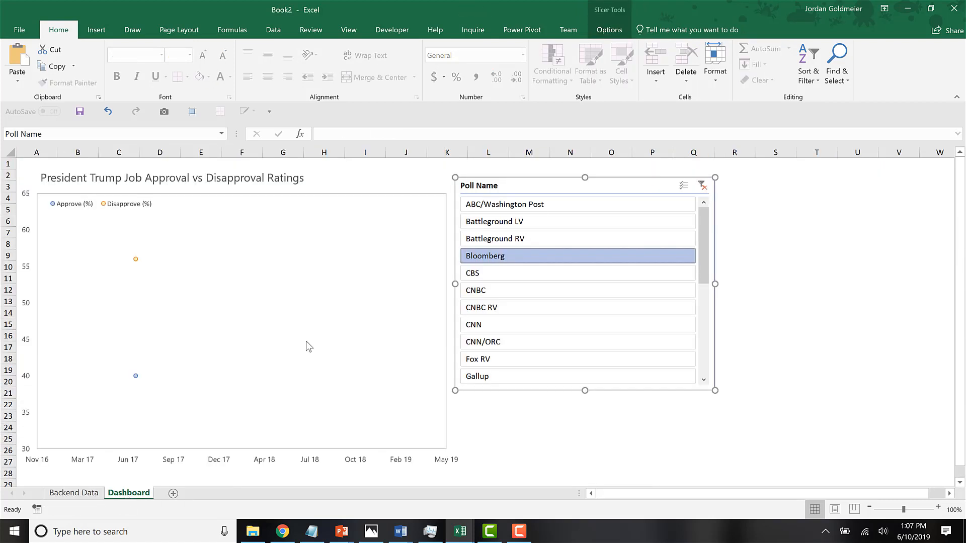
{"action": "left_click", "coordinate": [703, 186]}
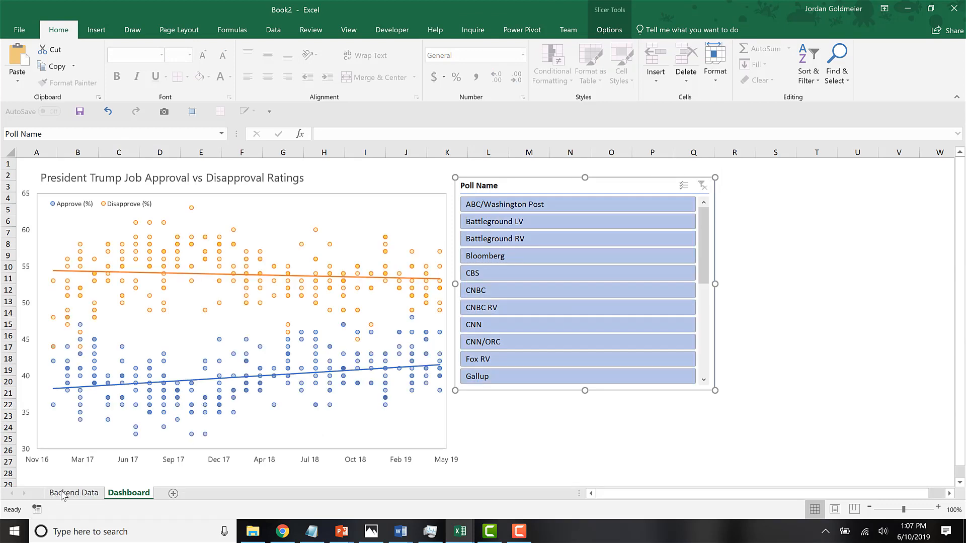
Insert an empty column before Approve (%) in the Backend Data table.
{"action": "left_click", "coordinate": [63, 494]}
{"action": "left_click", "coordinate": [118, 147]}
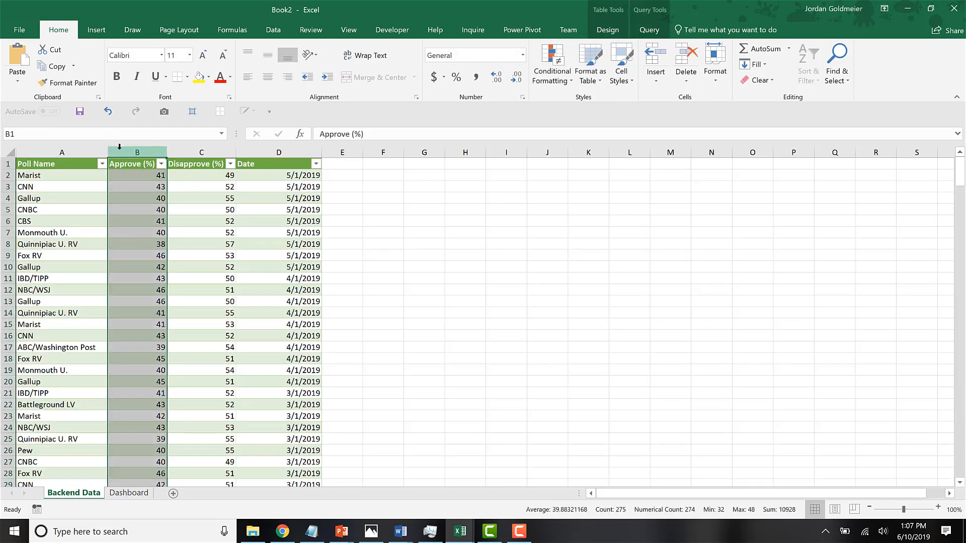
{"action": "right_click", "coordinate": [118, 147]}
{"action": "left_click", "coordinate": [161, 235]}
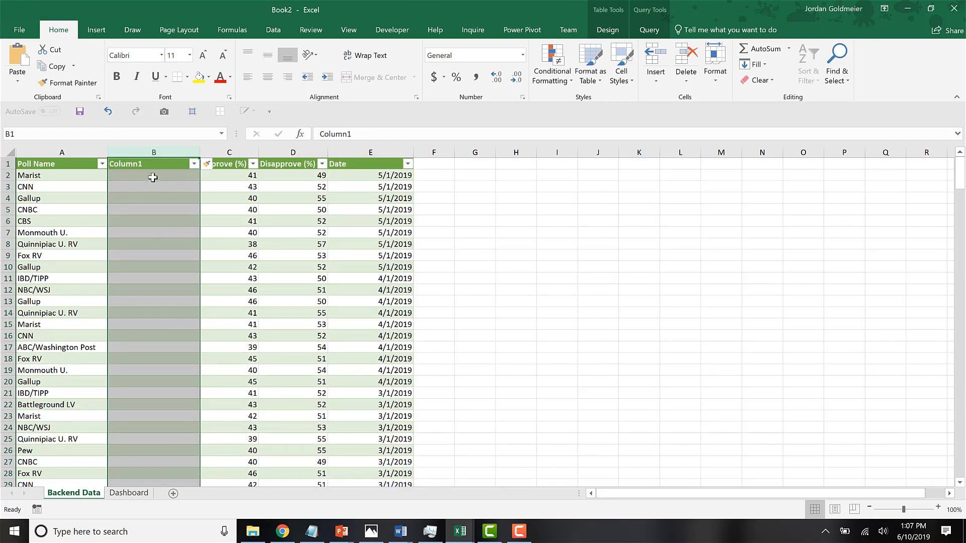
Rename the header of the new empty column in the Backend Data table as Poll Name (#).
{"action": "left_click", "coordinate": [151, 164]}
{"action": "left_click_drag", "start_coordinate": [410, 133], "coordinate": [284, 132]}
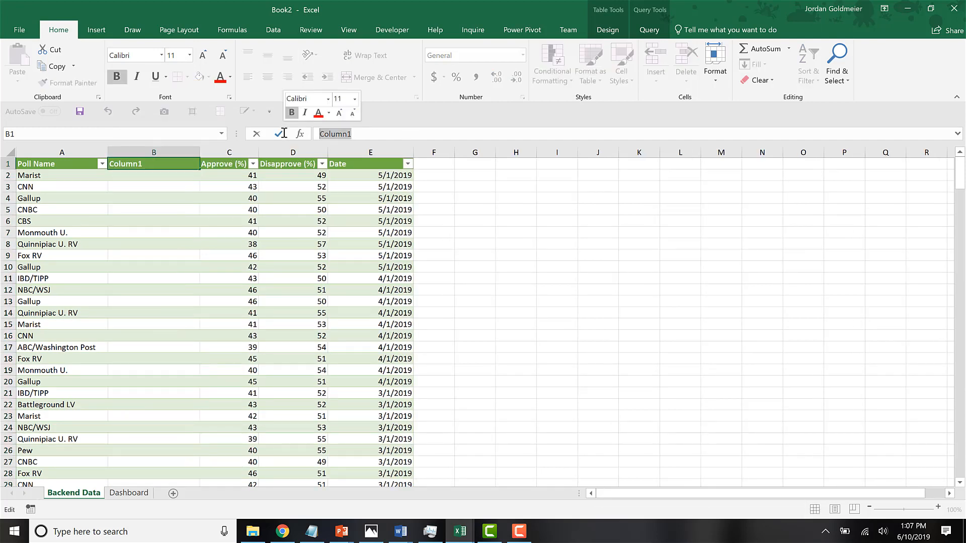
{"action": "type", "text": "Poll Name"}
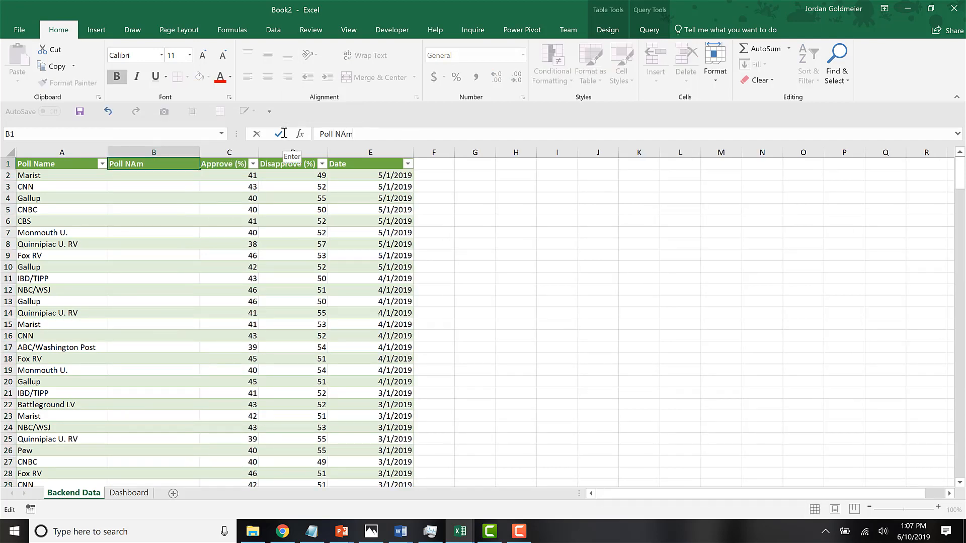
{"action": "type", "text": " (Count"}
{"action": "type", "text": ")"}
{"action": "key", "text": "Return"}
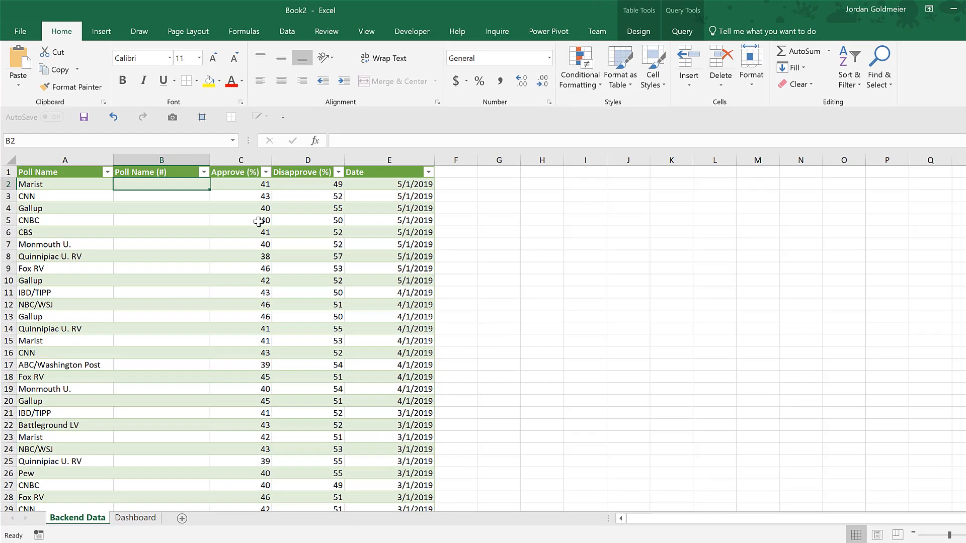
Start a COUNTIF formula in cell B2 with the table's whole Poll Name column as the range.
{"action": "type", "text": "=count"}
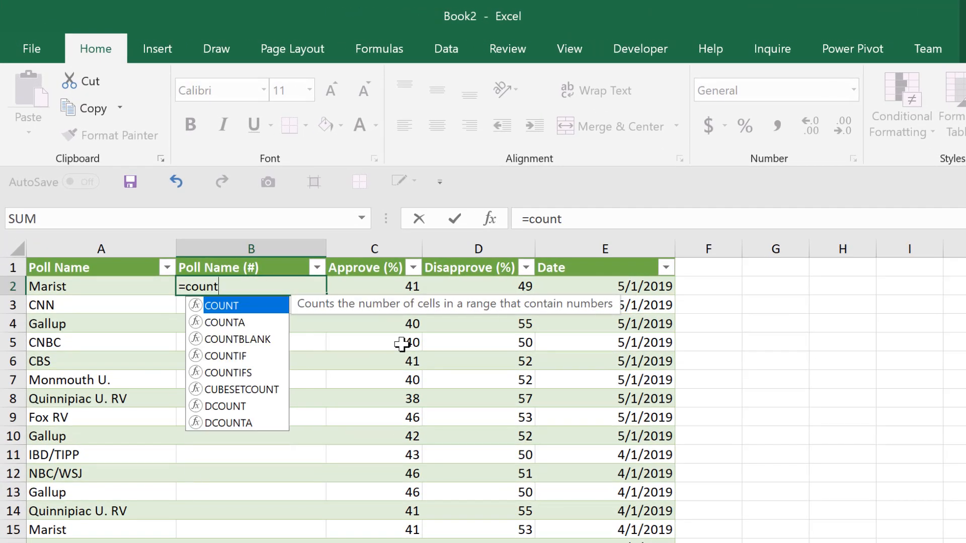
{"action": "key", "text": "Down"}
{"action": "key", "text": "Down"}
{"action": "key", "text": "Down"}
{"action": "key", "text": "Tab"}
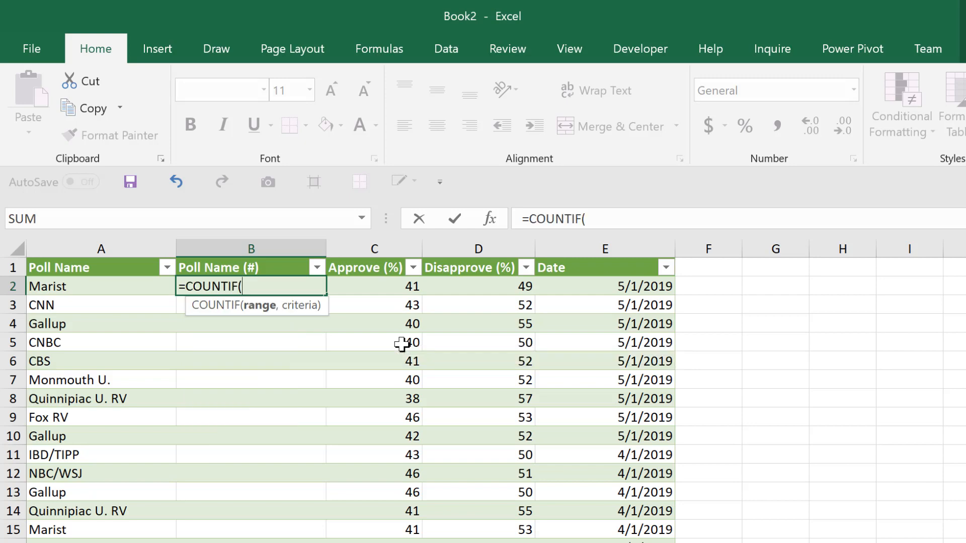
{"action": "left_click", "coordinate": [101, 289]}
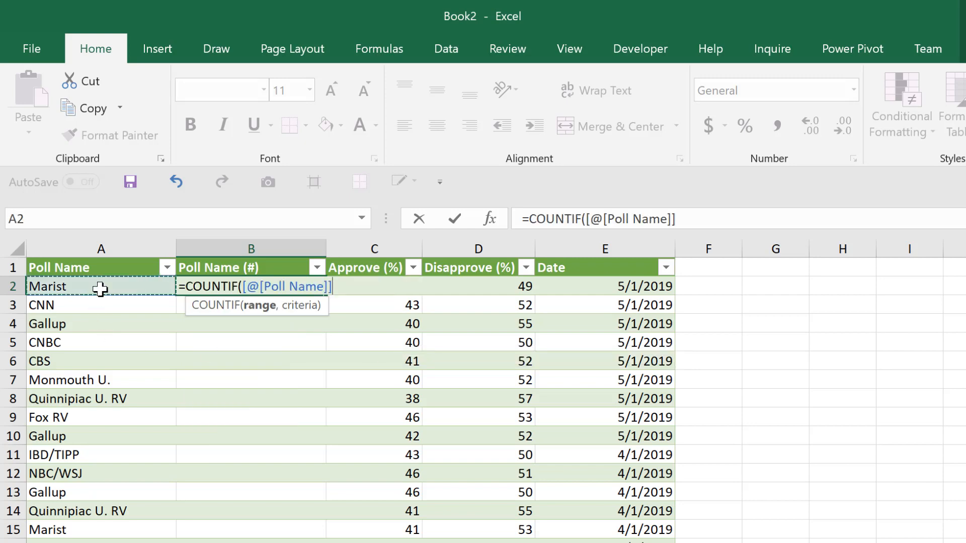
{"action": "key", "text": "ctrl+shift+Down"}
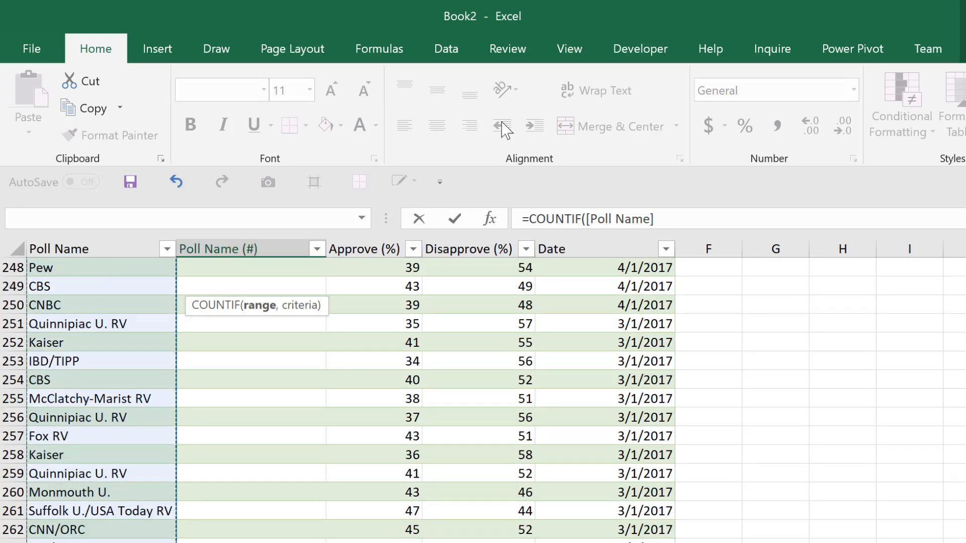
{"action": "left_click", "coordinate": [707, 214]}
{"action": "type", "text": ","}
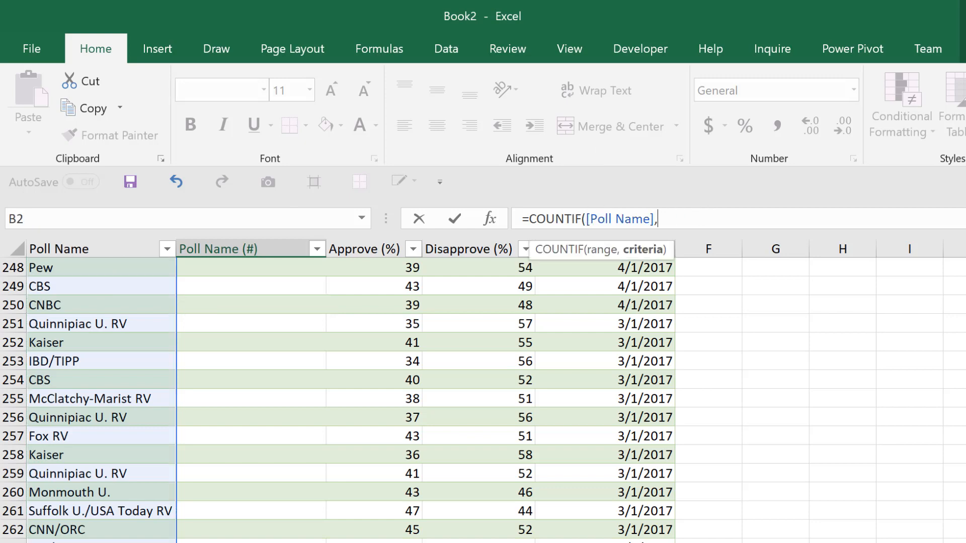
Complete the formula as =COUNTIF([Poll Name],[@[Poll Name]]), using the current row's poll name as the criteria.
{"action": "scroll", "coordinate": [175, 420], "scroll_direction": "up", "scroll_amount": 20}
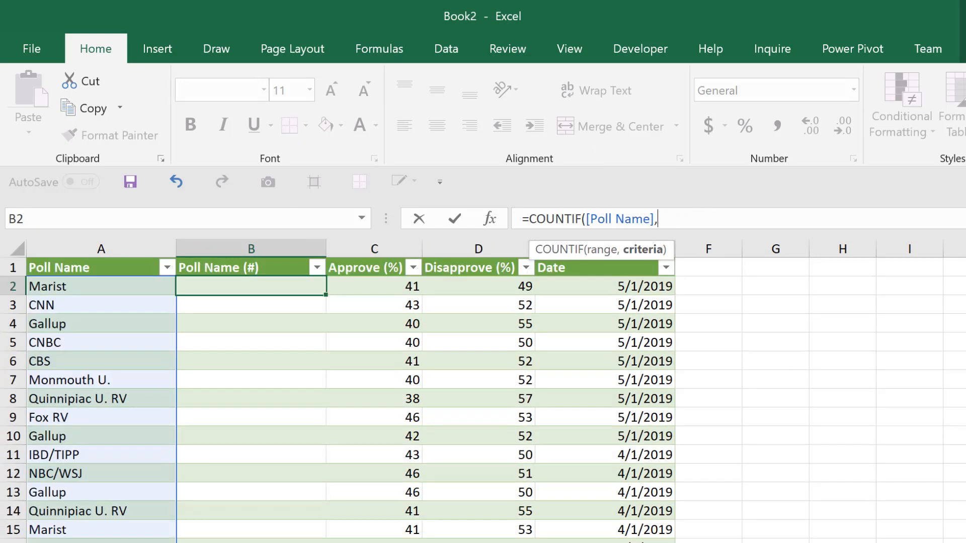
{"action": "left_click", "coordinate": [86, 287]}
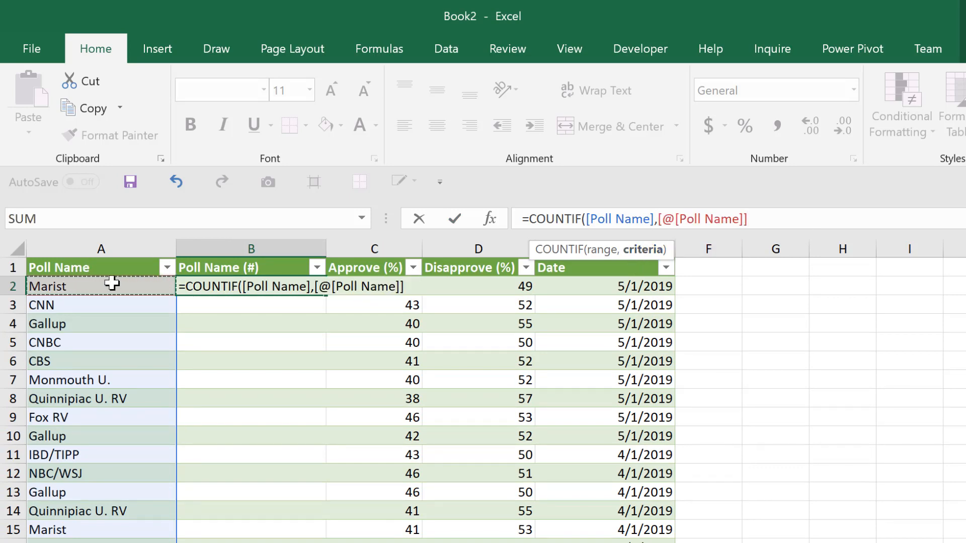
{"action": "left_click", "coordinate": [785, 217]}
{"action": "type", "text": ")"}
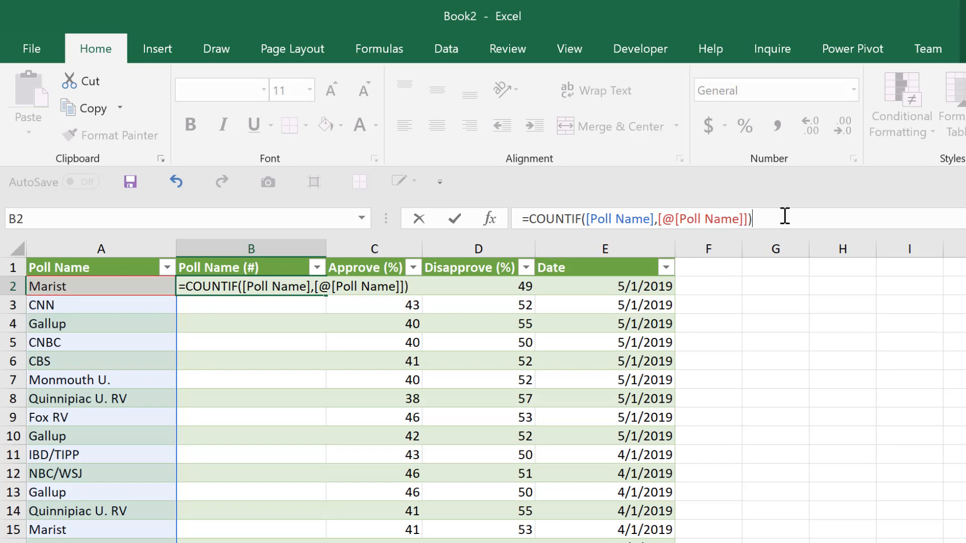
{"action": "key", "text": "Return"}
{"action": "key", "text": "Up"}
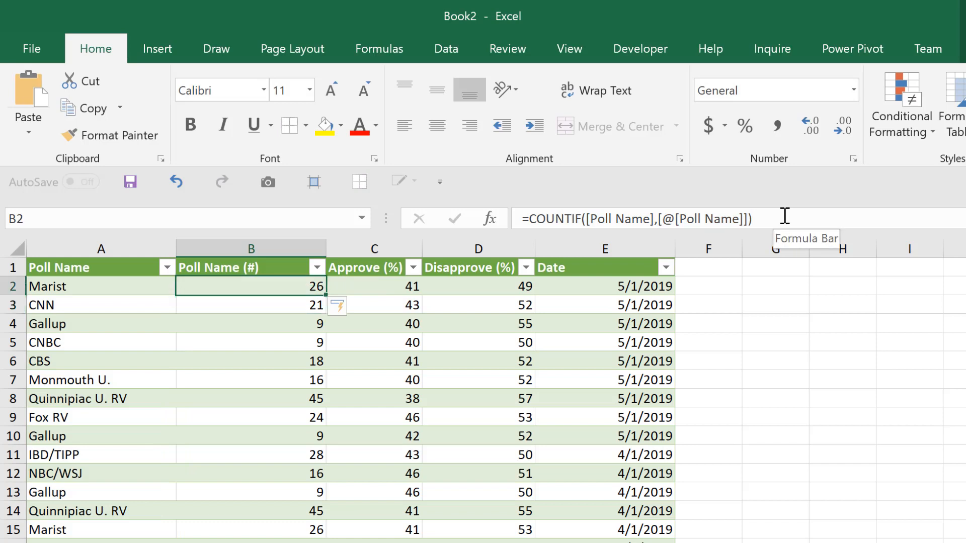
Extend the B2 formula to = [@[Poll Name]] & " (" & COUNTIF([Poll Name],[@[Poll Name]]) & ")".
{"action": "left_click", "coordinate": [527, 220]}
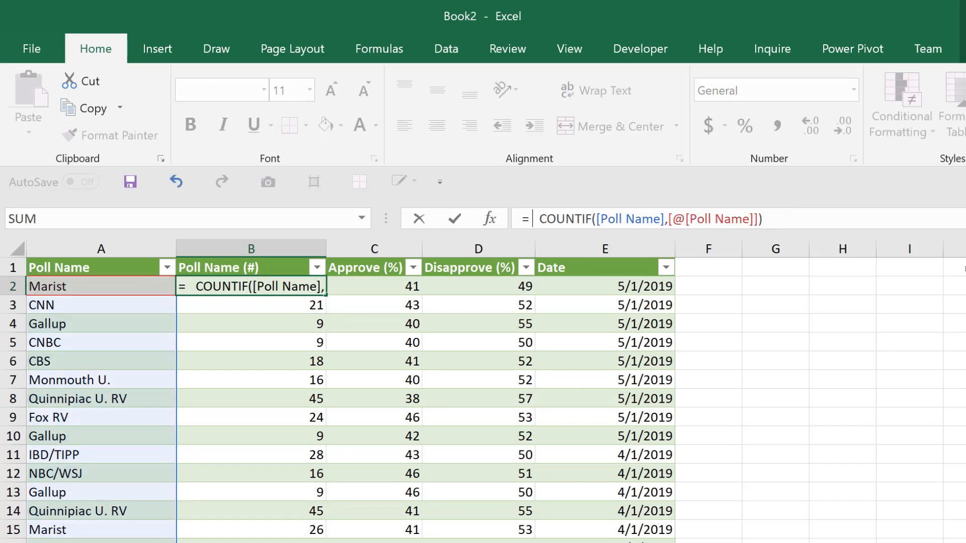
{"action": "left_click", "coordinate": [135, 286]}
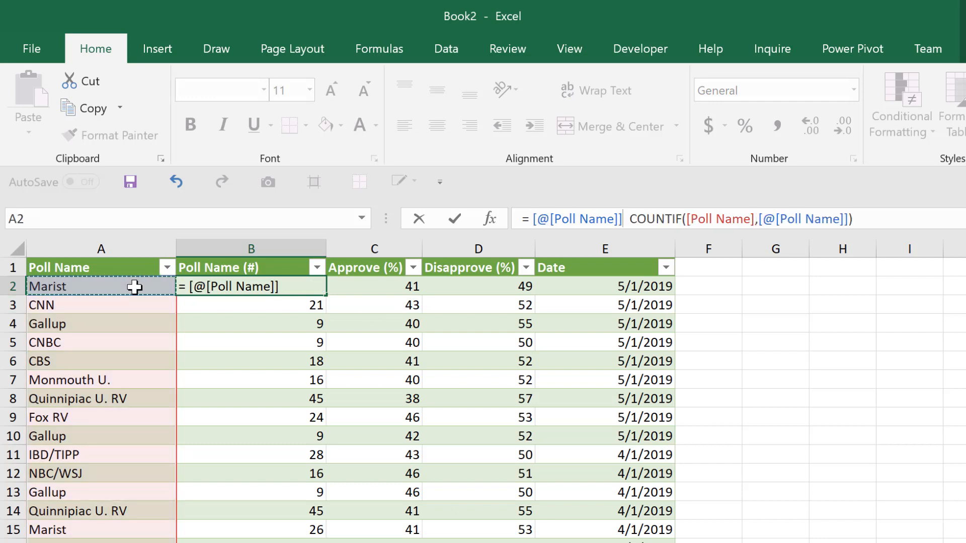
{"action": "left_click", "coordinate": [620, 219]}
{"action": "type", "text": "&"}
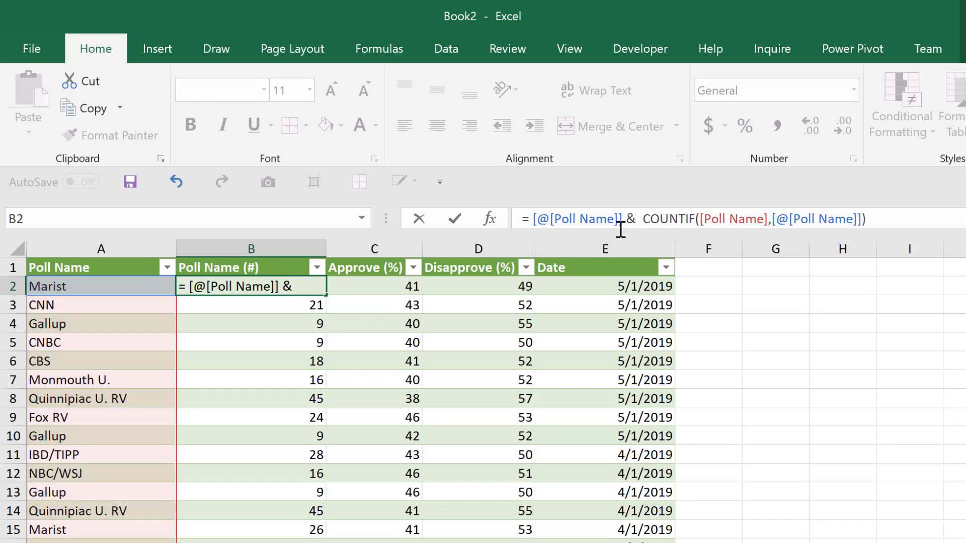
{"action": "type", "text": " \" ("}
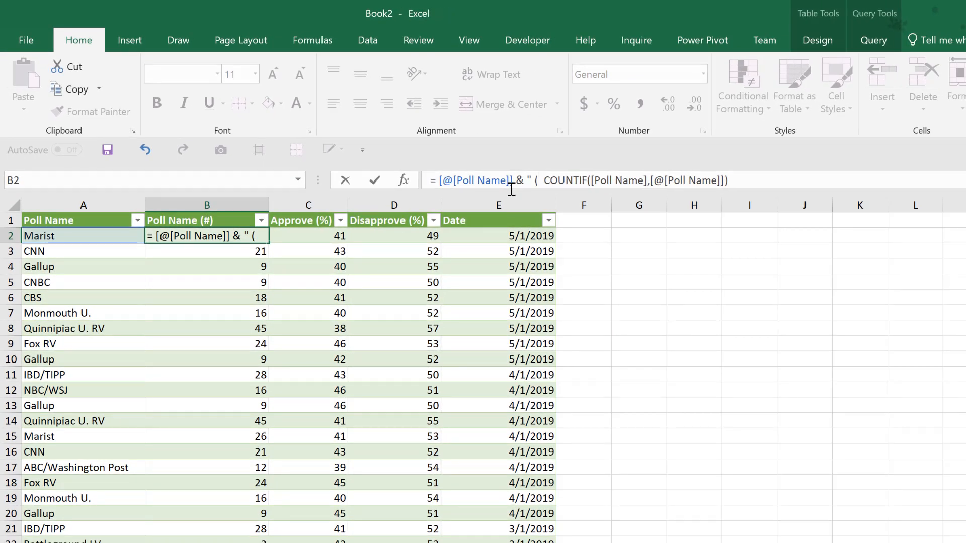
{"action": "type", "text": "\""}
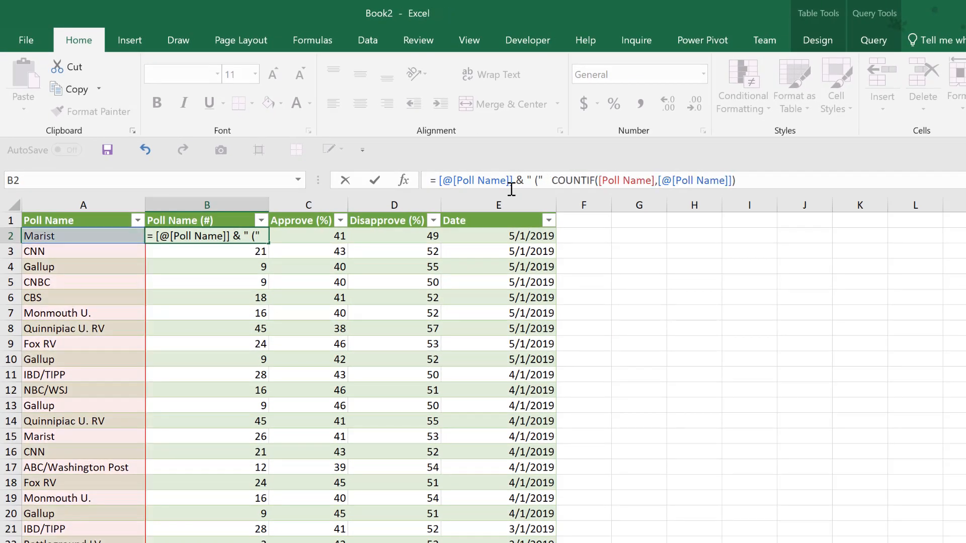
{"action": "type", "text": " &"}
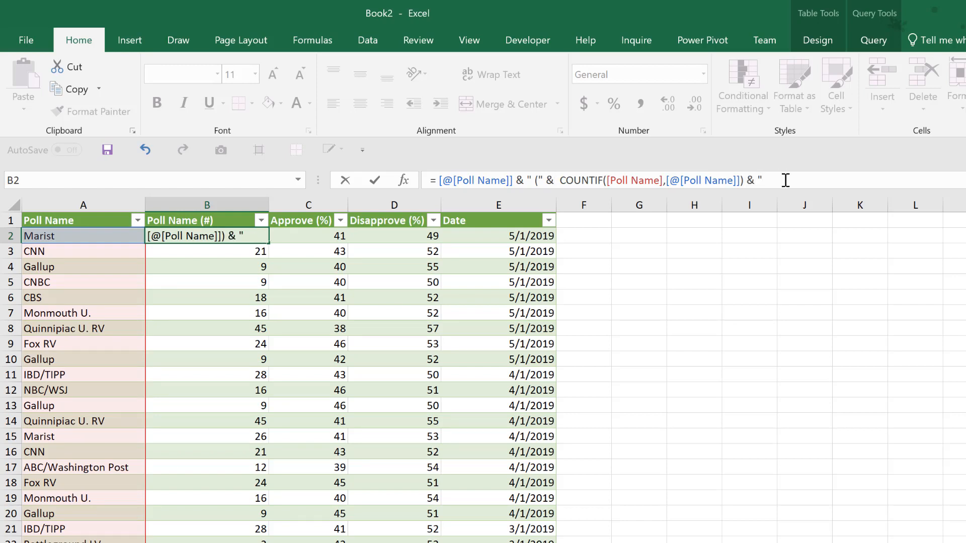
{"action": "key", "text": "Return"}
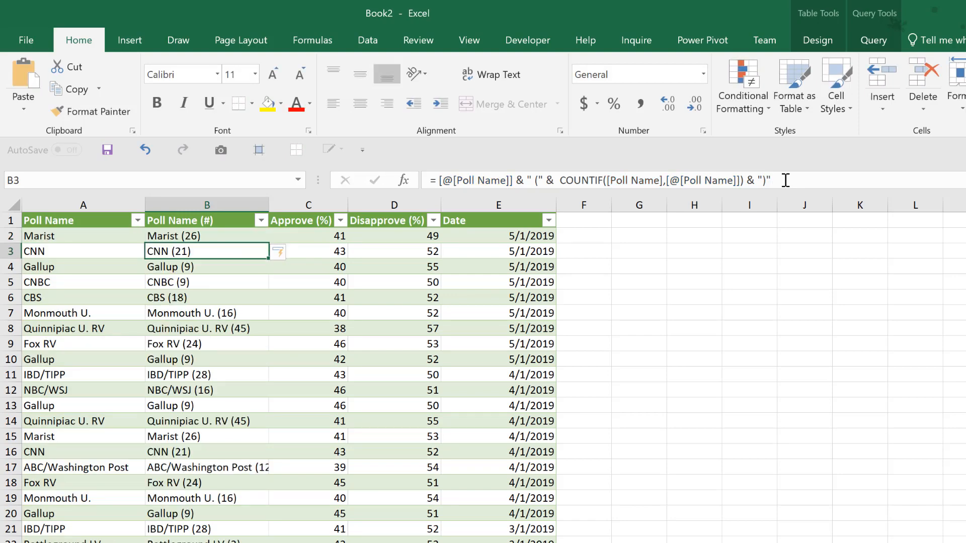
{"action": "key", "text": "Up"}
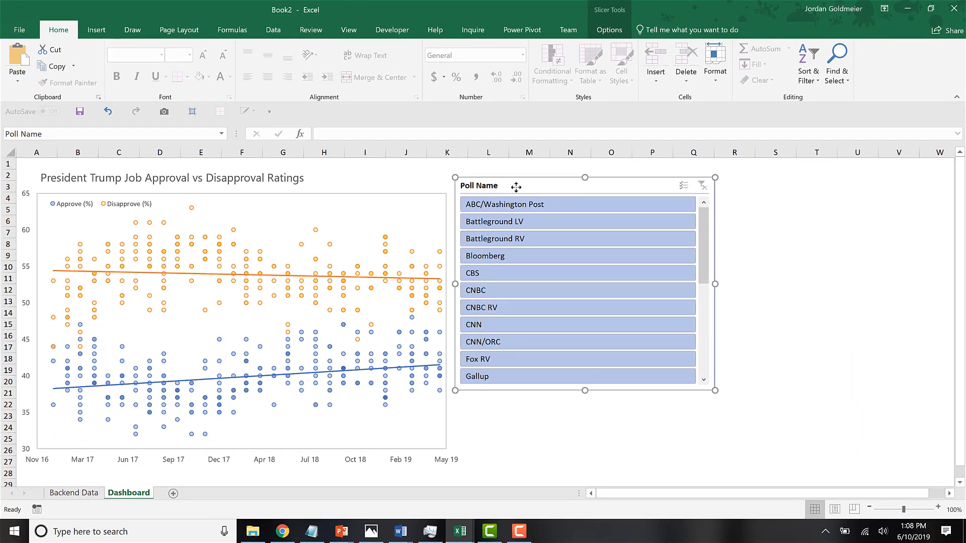
Delete the Poll Name slicer from Dashboard and insert a Poll Name (#) slicer from the Backend Data table.
{"action": "key", "text": "Delete"}
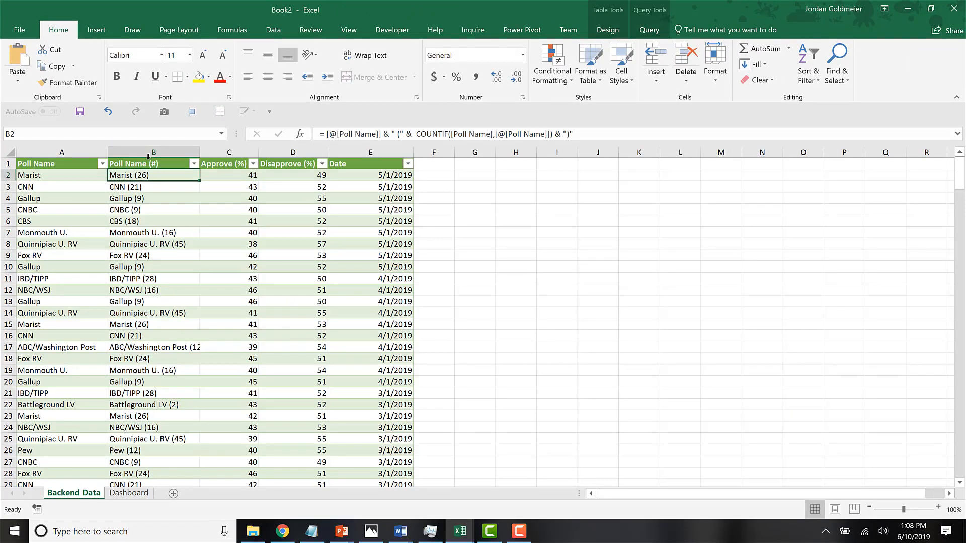
{"action": "left_click", "coordinate": [96, 30]}
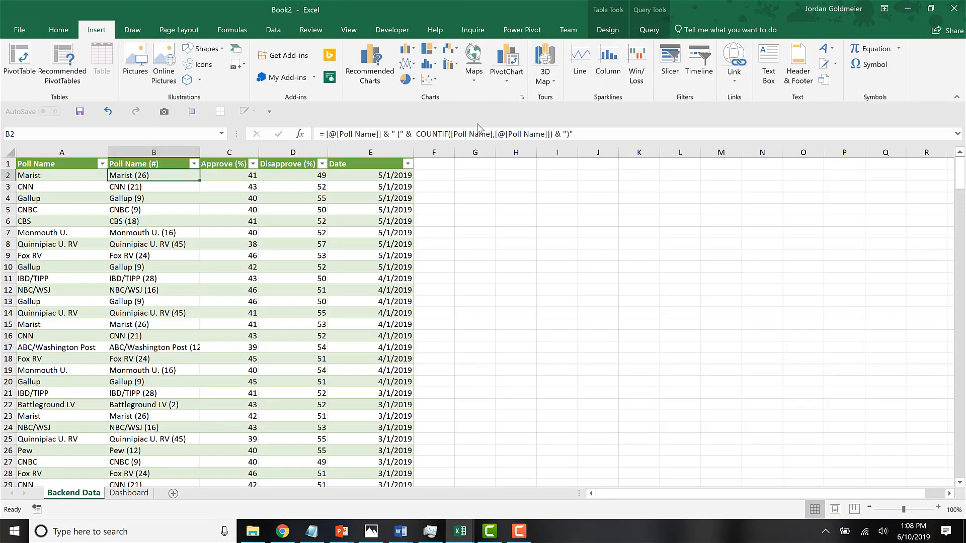
{"action": "left_click", "coordinate": [670, 63]}
{"action": "left_click", "coordinate": [477, 243]}
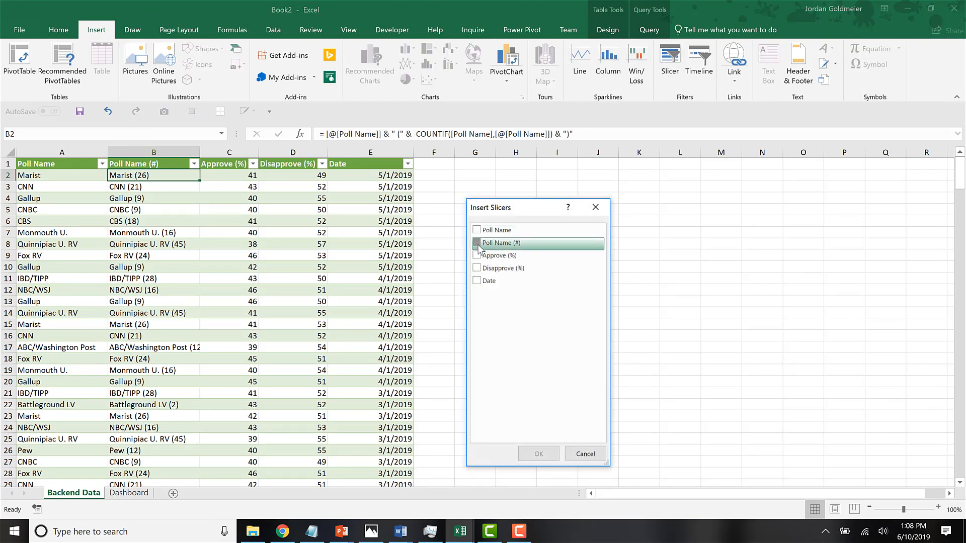
{"action": "left_click", "coordinate": [538, 454]}
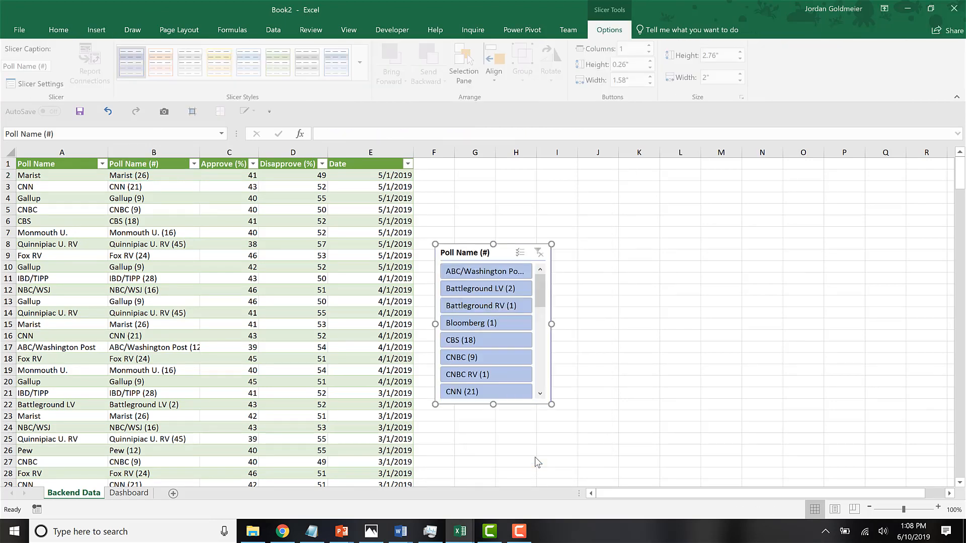
Move the Poll Name (#) slicer from Backend Data to Dashboard and place it beside the chart near its upper edge.
{"action": "key", "text": "ctrl+z"}
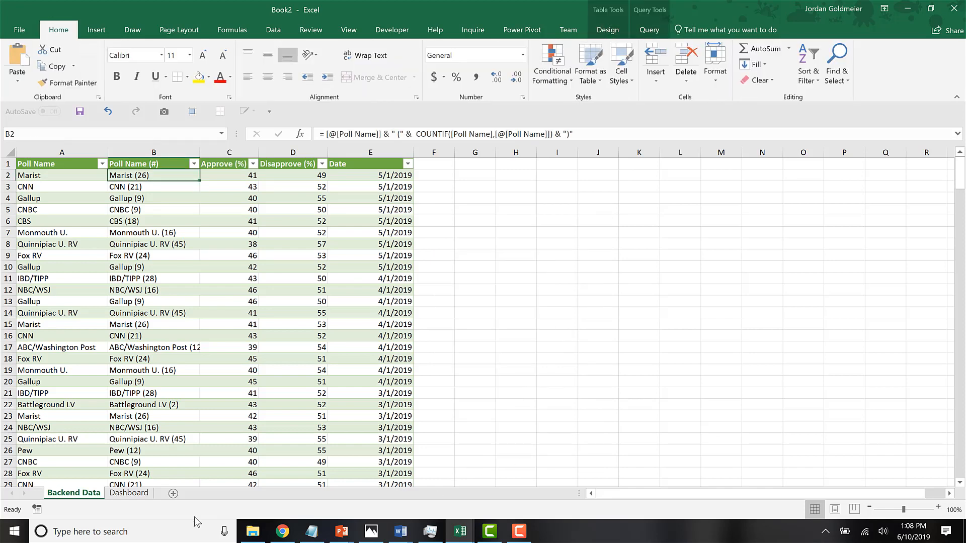
{"action": "left_click", "coordinate": [129, 493]}
{"action": "key", "text": "ctrl+v"}
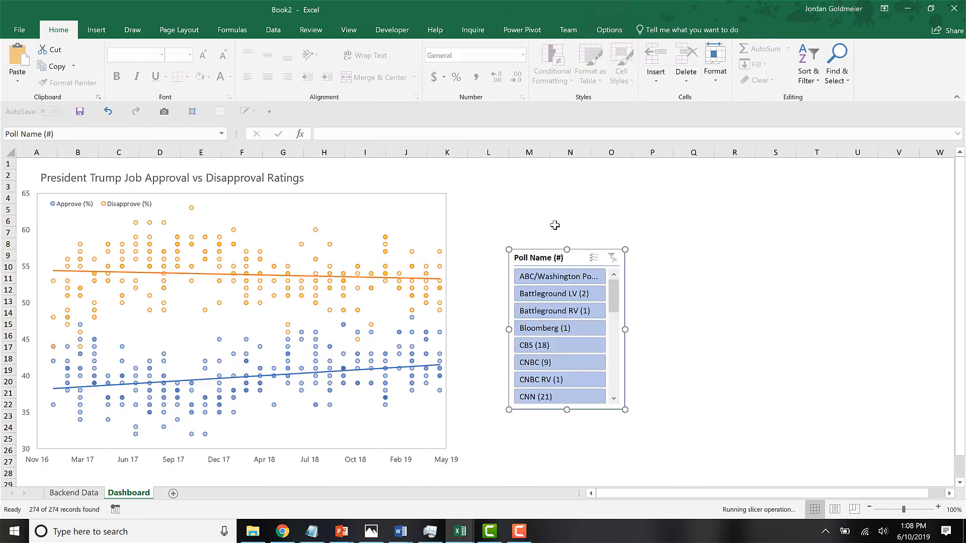
{"action": "left_click_drag", "start_coordinate": [556, 252], "coordinate": [502, 185]}
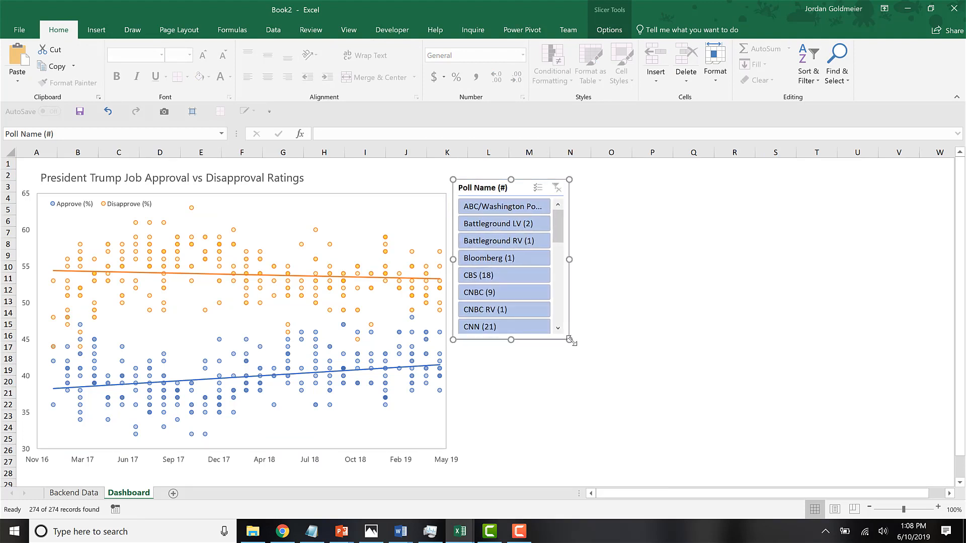
Enlarge the Poll Name (#) slicer to about 4.7 in high by 4.65 in wide, with its buttons in 2 columns.
{"action": "left_click_drag", "start_coordinate": [570, 340], "coordinate": [722, 451]}
{"action": "left_click", "coordinate": [609, 31]}
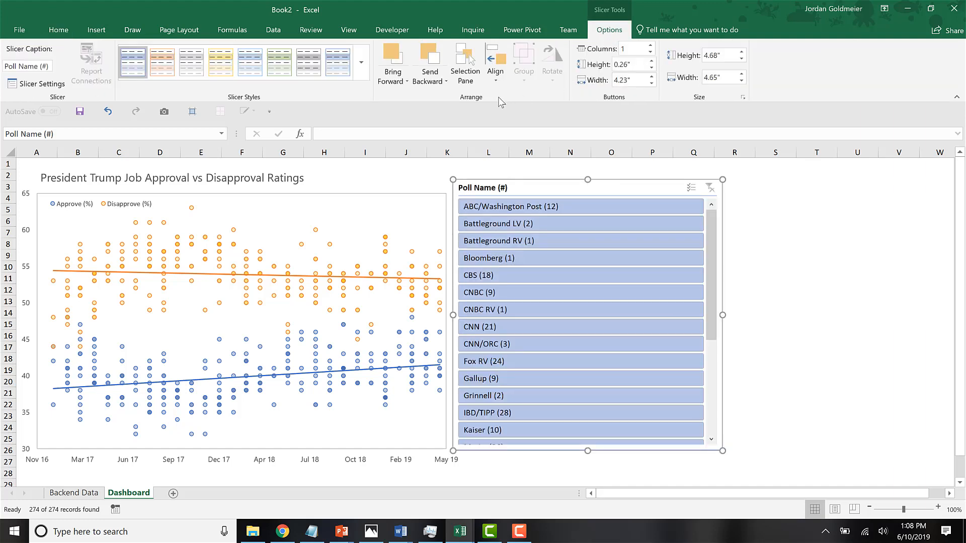
{"action": "left_click", "coordinate": [650, 46]}
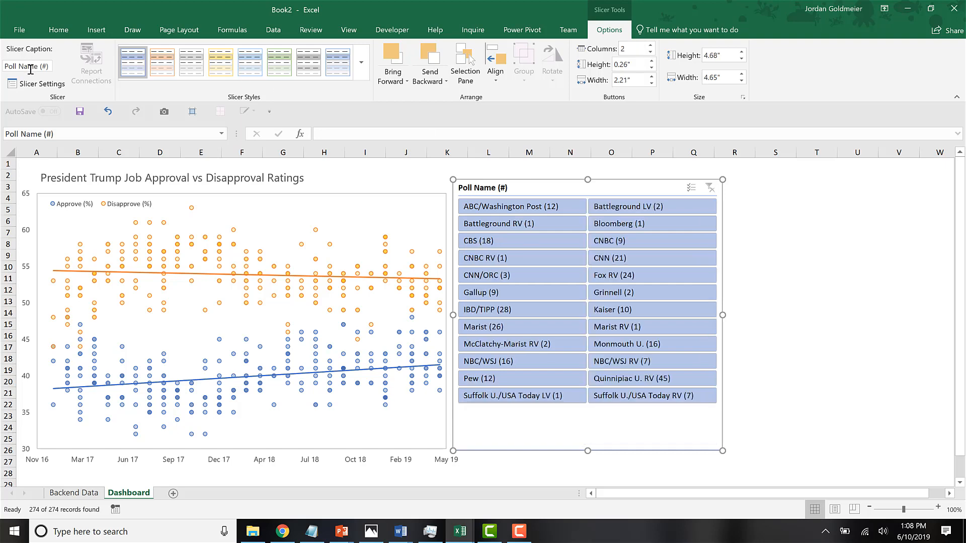
Hide the slicer's header and lower its upper edge to a height of about 3.79 in.
{"action": "left_click", "coordinate": [40, 84]}
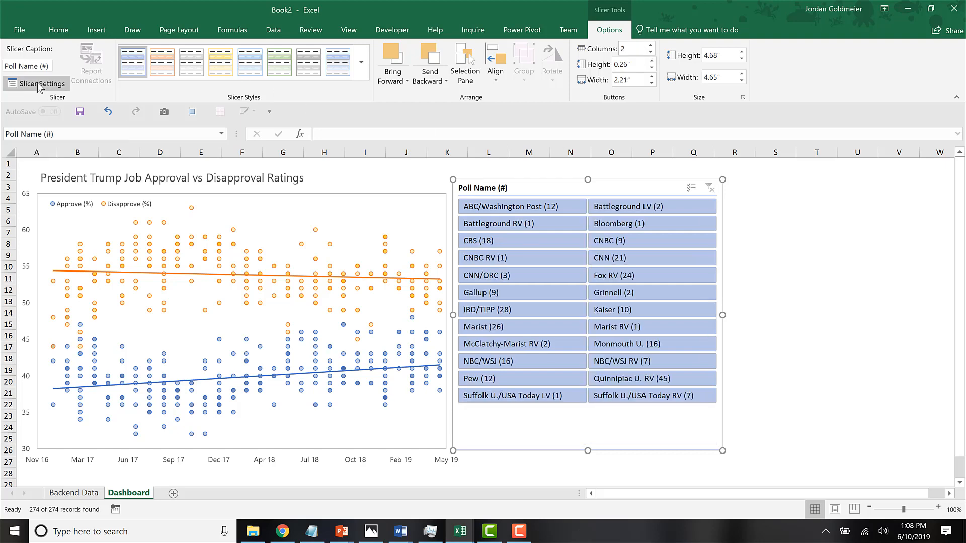
{"action": "left_click", "coordinate": [440, 319]}
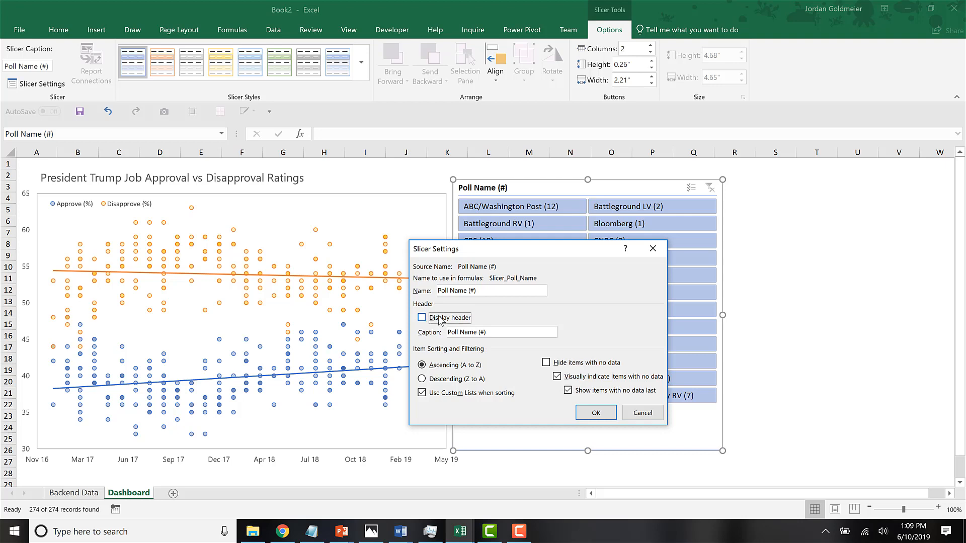
{"action": "left_click", "coordinate": [596, 413]}
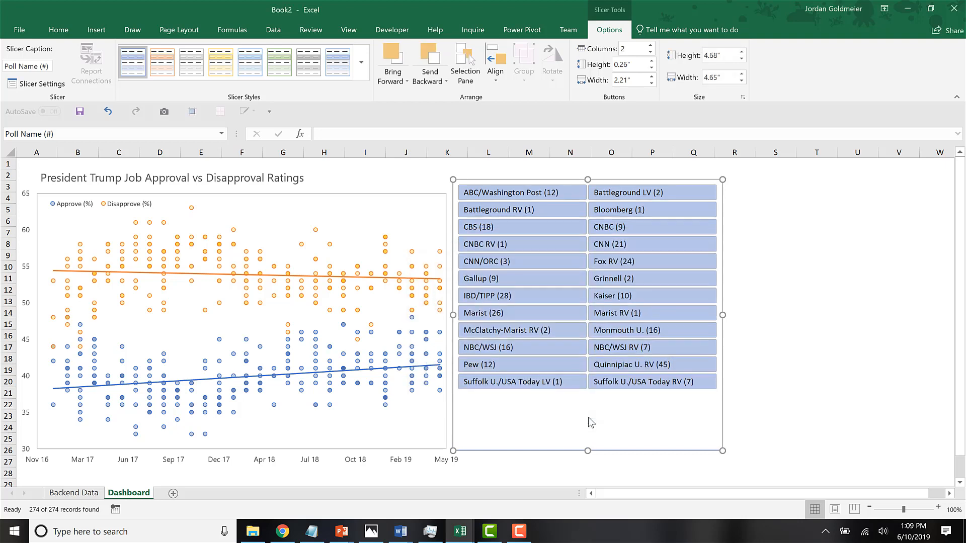
{"action": "left_click_drag", "start_coordinate": [587, 187], "coordinate": [585, 191]}
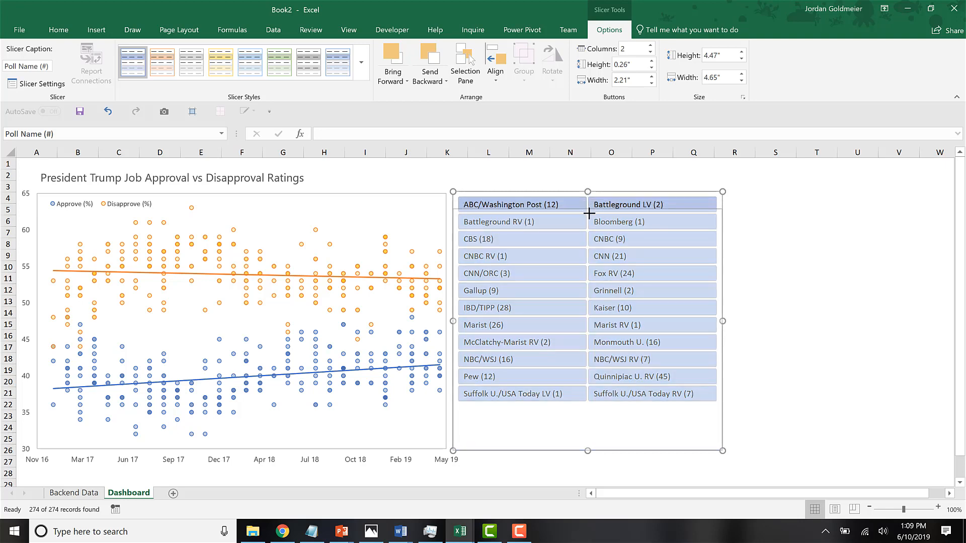
{"action": "left_click_drag", "start_coordinate": [589, 214], "coordinate": [590, 230]}
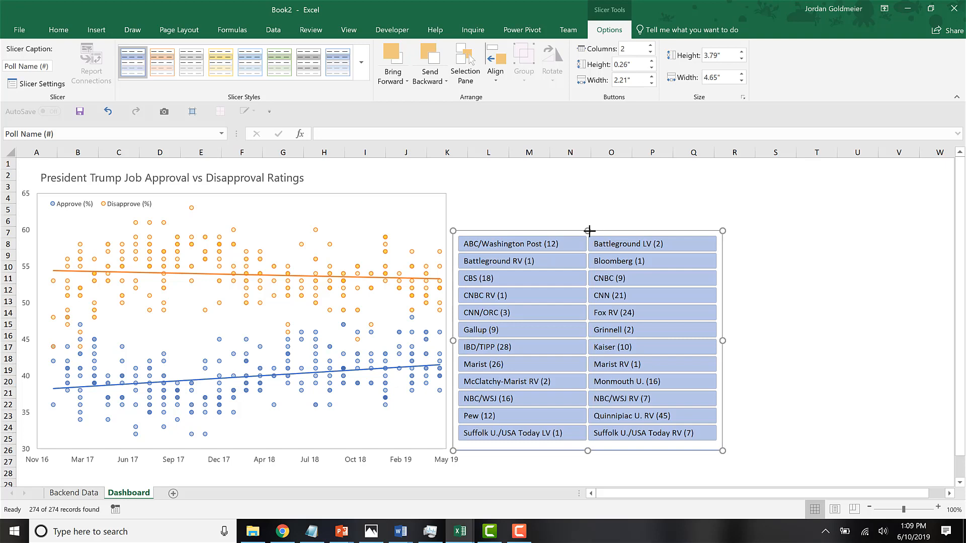
Create a new slicer style, Slicer Style 1, with no borders around the Whole Slicer element.
{"action": "left_click", "coordinate": [362, 62]}
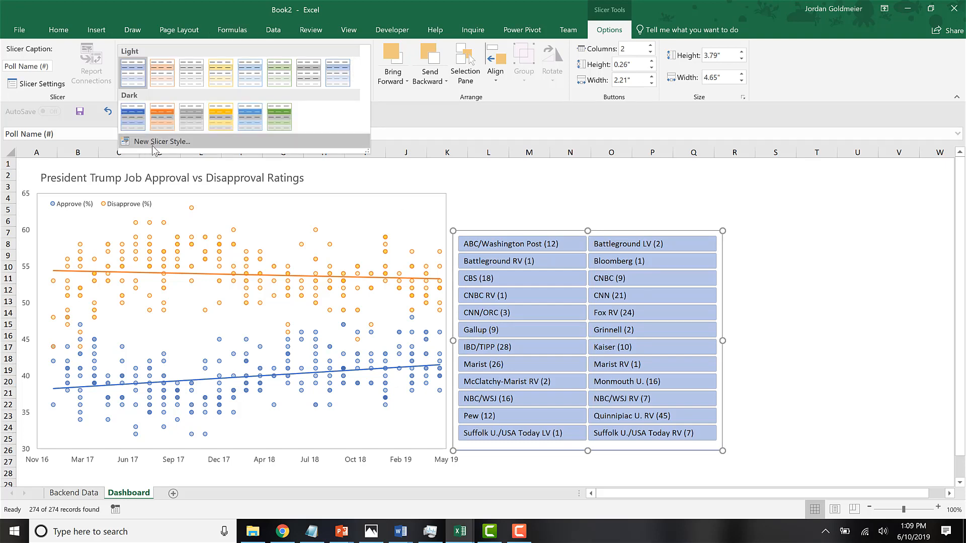
{"action": "left_click", "coordinate": [154, 145]}
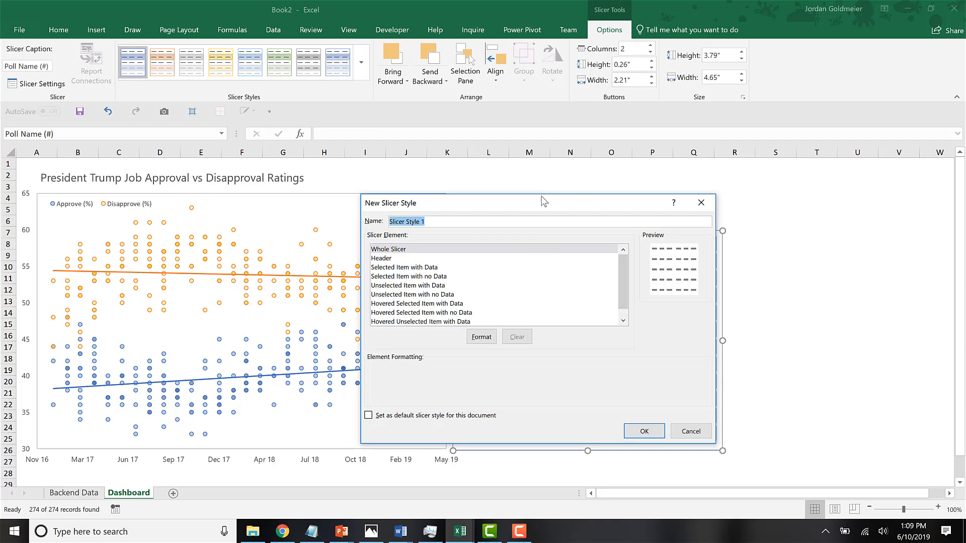
{"action": "left_click_drag", "start_coordinate": [544, 201], "coordinate": [288, 129]}
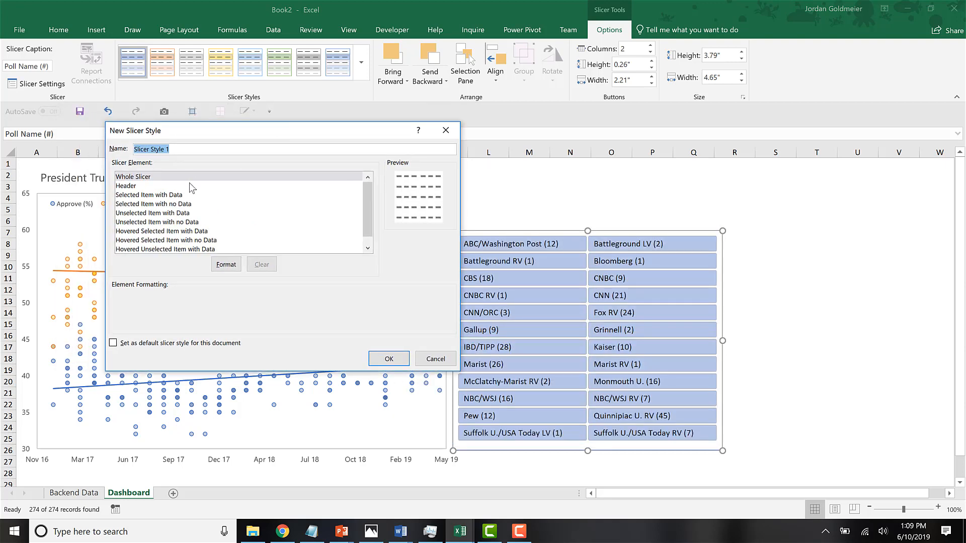
{"action": "left_click", "coordinate": [192, 179]}
{"action": "left_click", "coordinate": [221, 264]}
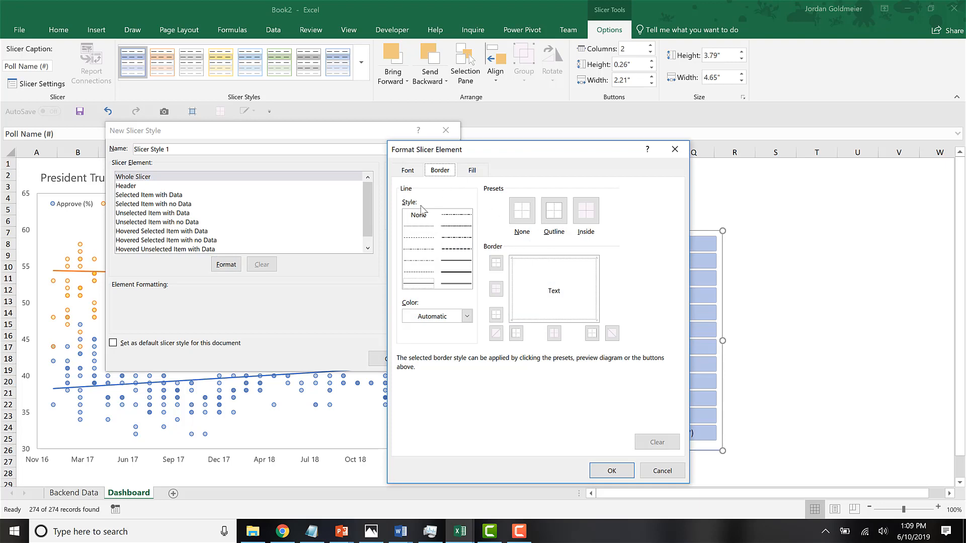
{"action": "left_click", "coordinate": [420, 216]}
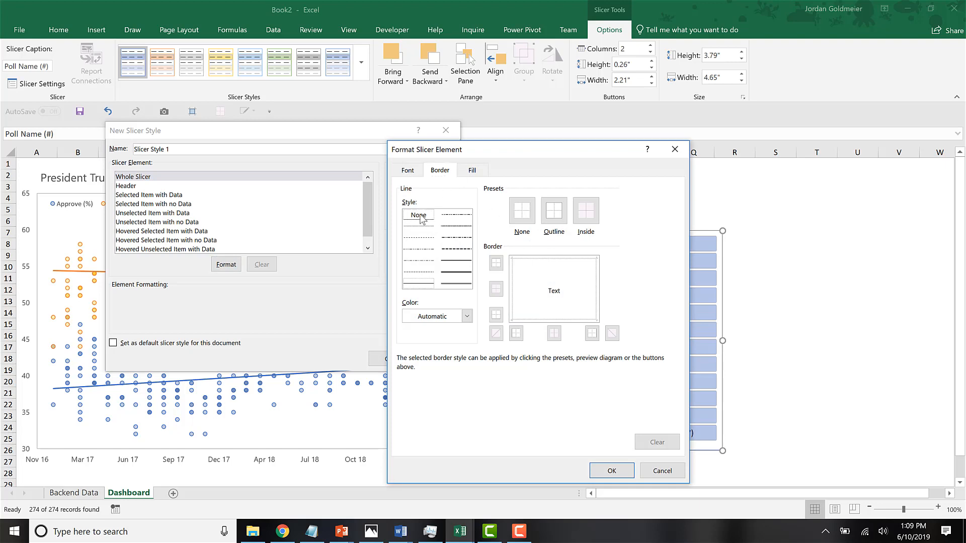
{"action": "left_click", "coordinate": [554, 212]}
{"action": "left_click", "coordinate": [613, 471]}
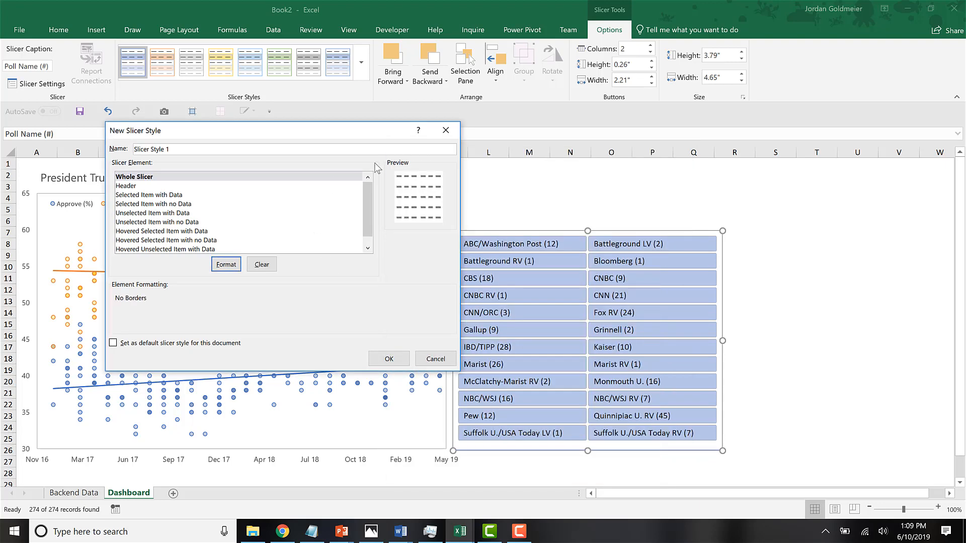
Set a red outline border for the Selected Item with Data element of the new slicer style.
{"action": "left_click", "coordinate": [171, 195]}
{"action": "left_click", "coordinate": [225, 264]}
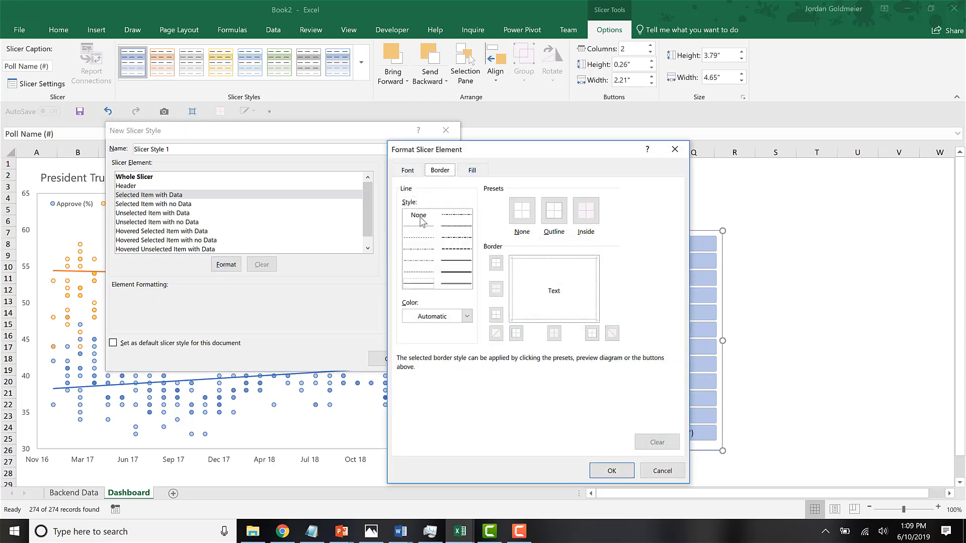
{"action": "left_click", "coordinate": [472, 172]}
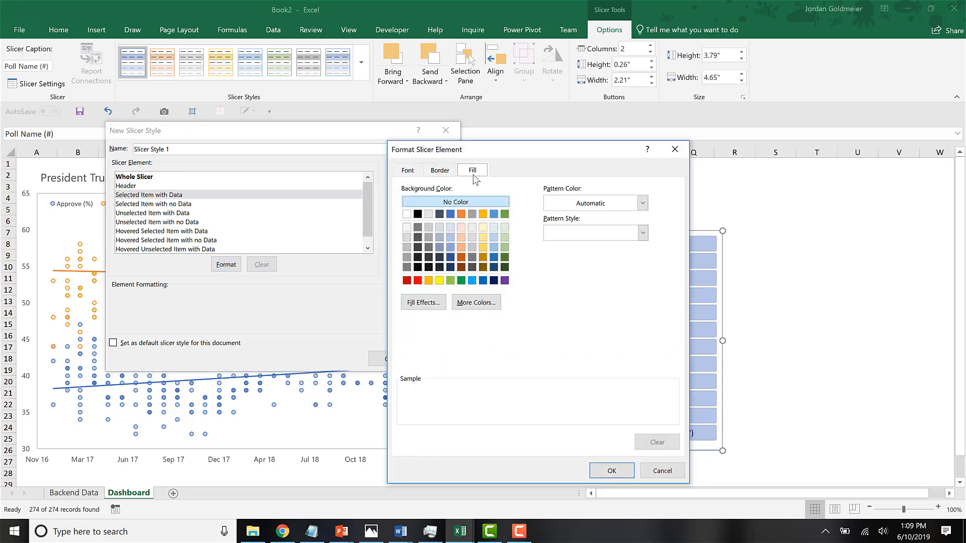
{"action": "left_click", "coordinate": [439, 172]}
{"action": "left_click", "coordinate": [553, 211]}
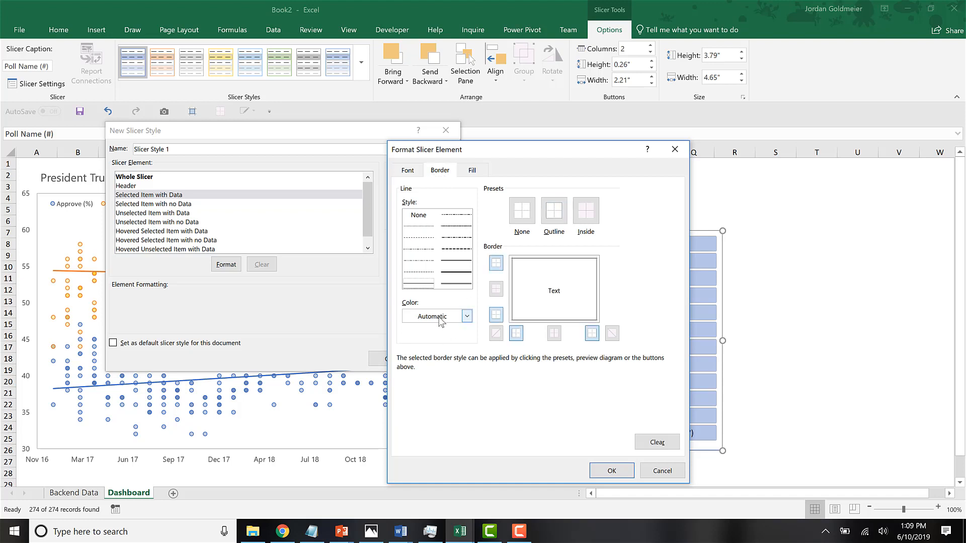
{"action": "left_click", "coordinate": [467, 316]}
{"action": "left_click", "coordinate": [416, 415]}
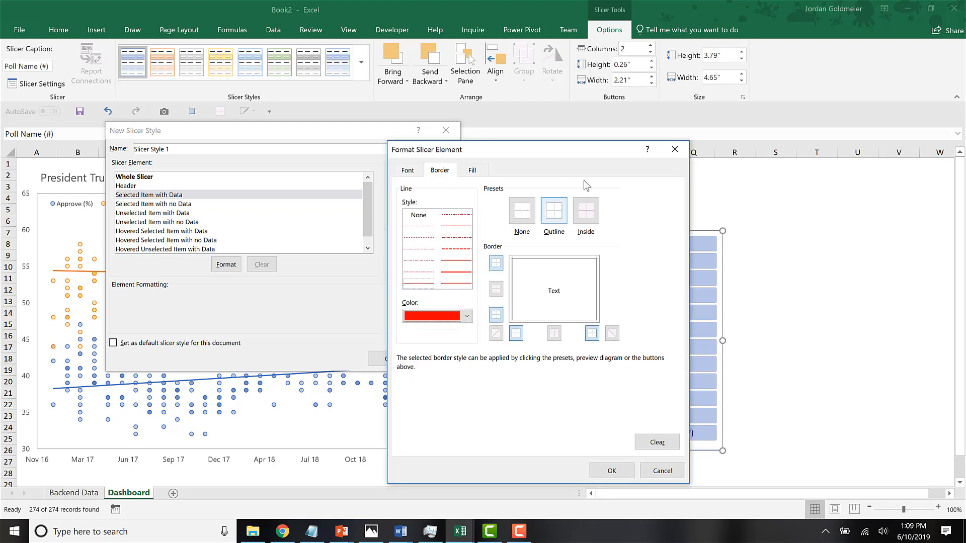
{"action": "left_click", "coordinate": [559, 216]}
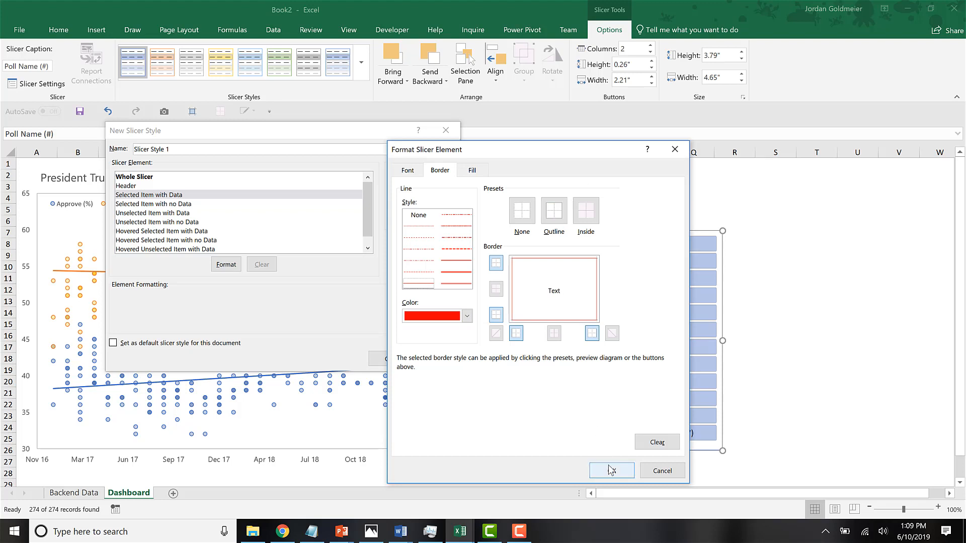
Fill the Selected Item with Data element with the lightest orange theme color and accept its formatting.
{"action": "left_click", "coordinate": [479, 171]}
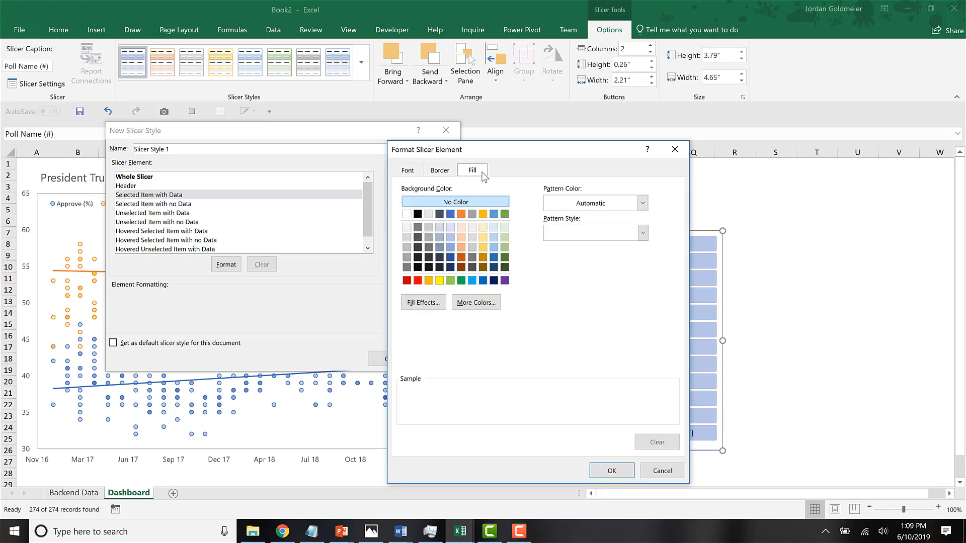
{"action": "left_click", "coordinate": [461, 228]}
{"action": "left_click", "coordinate": [604, 471]}
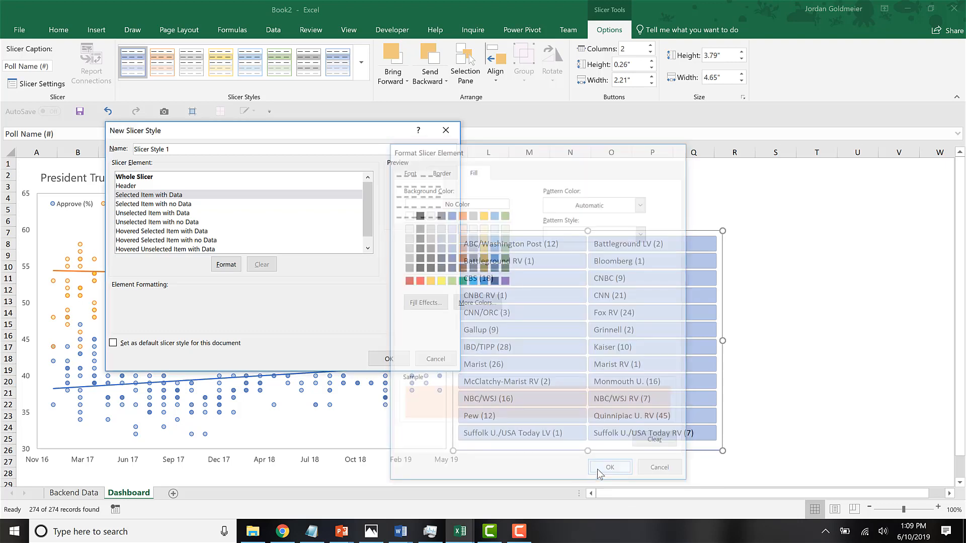
Set a red outline border for the Hovered Unselected Item with Data element of the new slicer style.
{"action": "left_click", "coordinate": [186, 232]}
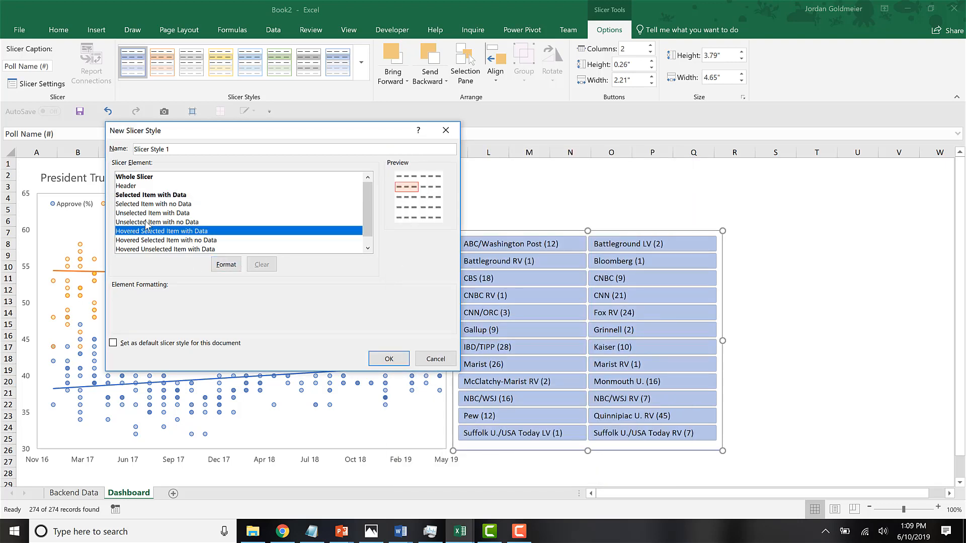
{"action": "left_click", "coordinate": [182, 249]}
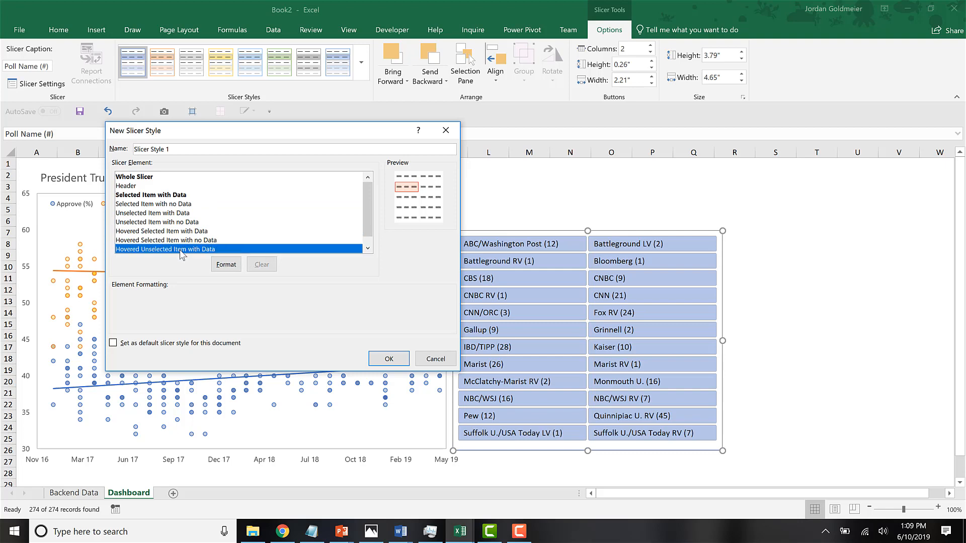
{"action": "left_click", "coordinate": [226, 264]}
{"action": "left_click", "coordinate": [439, 171]}
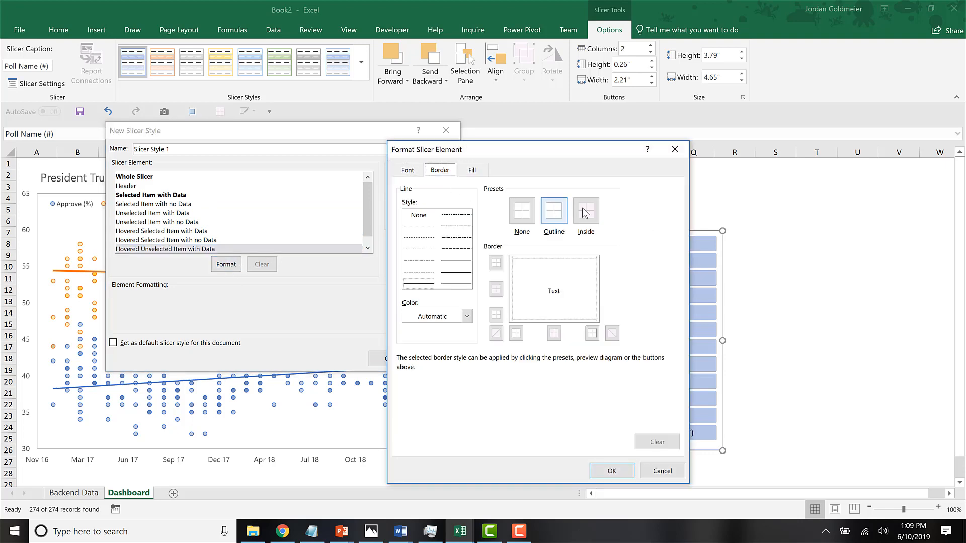
{"action": "left_click", "coordinate": [443, 316]}
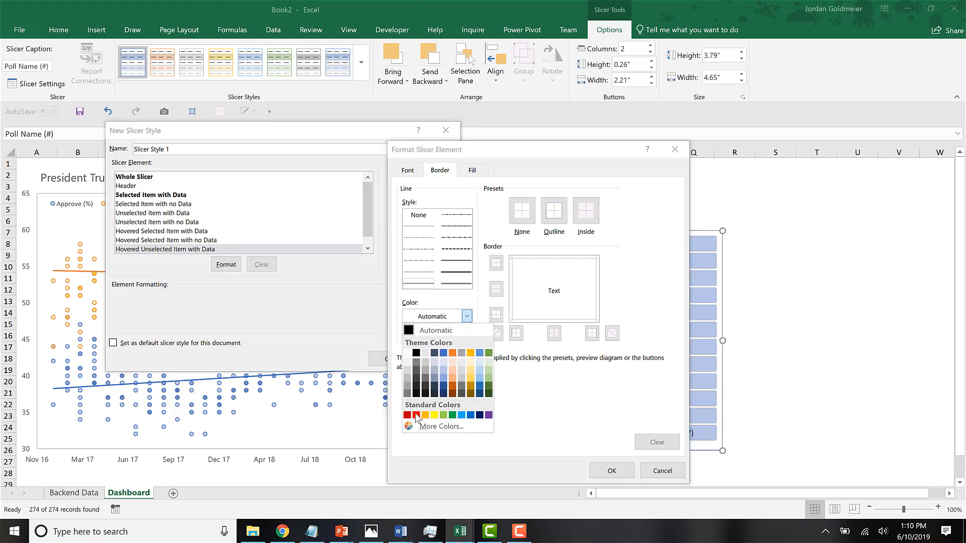
{"action": "left_click", "coordinate": [557, 218]}
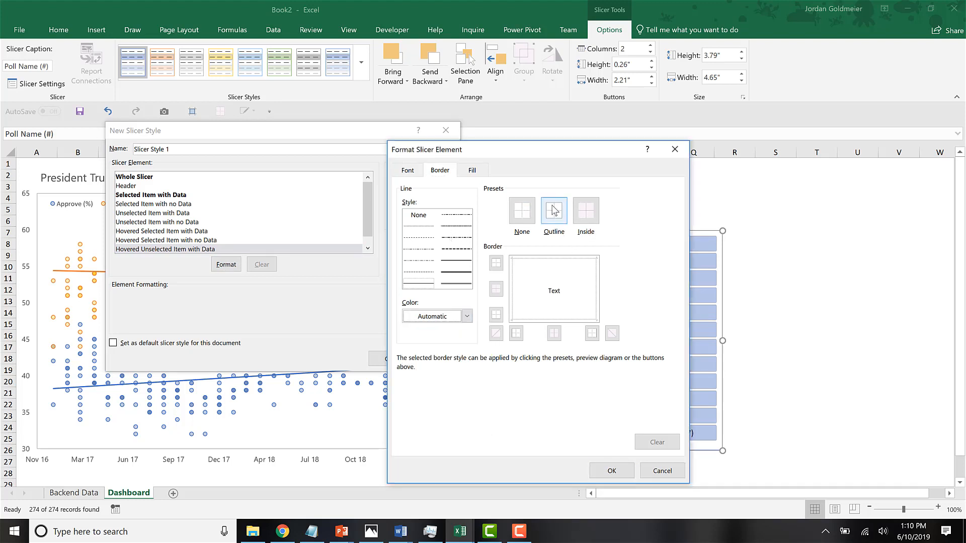
{"action": "left_click", "coordinate": [457, 317]}
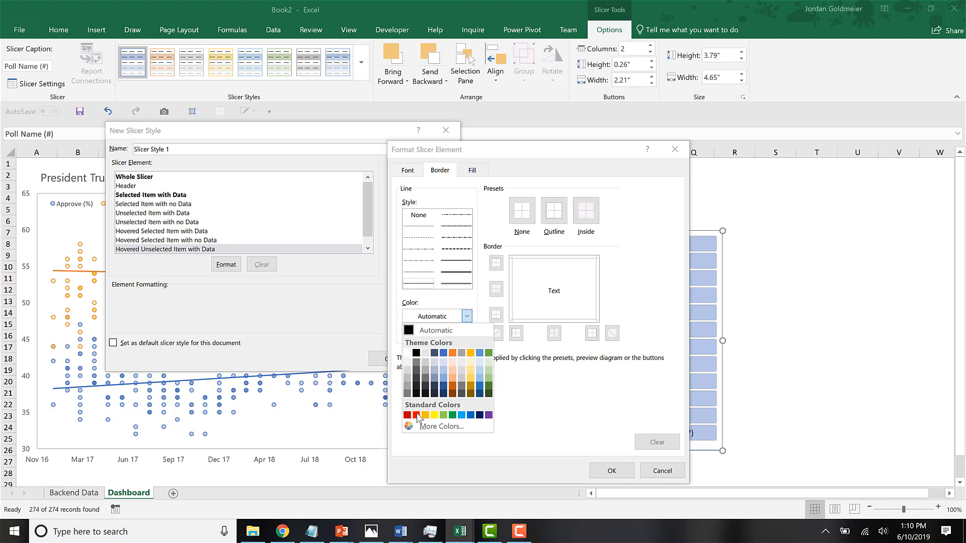
{"action": "left_click", "coordinate": [417, 416]}
{"action": "left_click", "coordinate": [554, 211]}
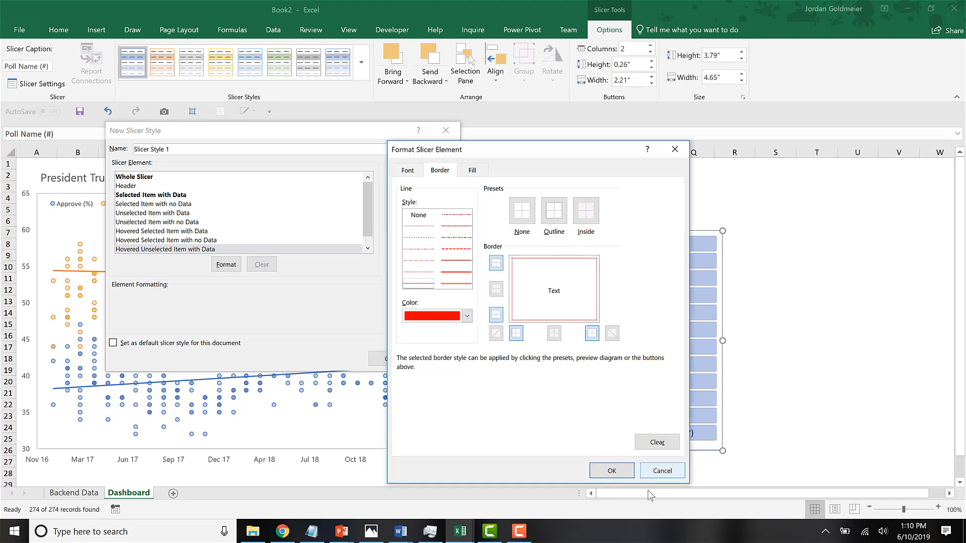
{"action": "left_click", "coordinate": [612, 471]}
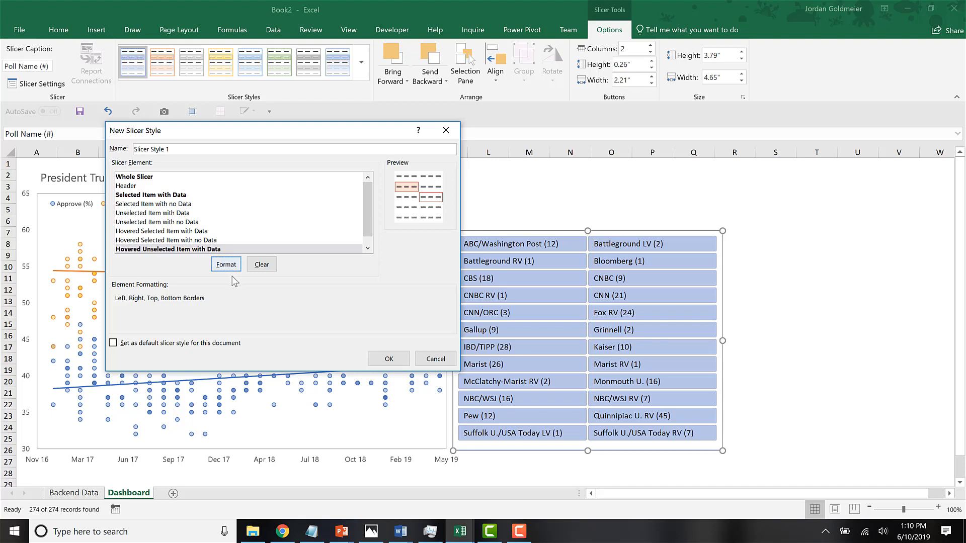
Save the new slicer style and apply it to the Poll Name (#) slicer.
{"action": "left_click", "coordinate": [389, 359]}
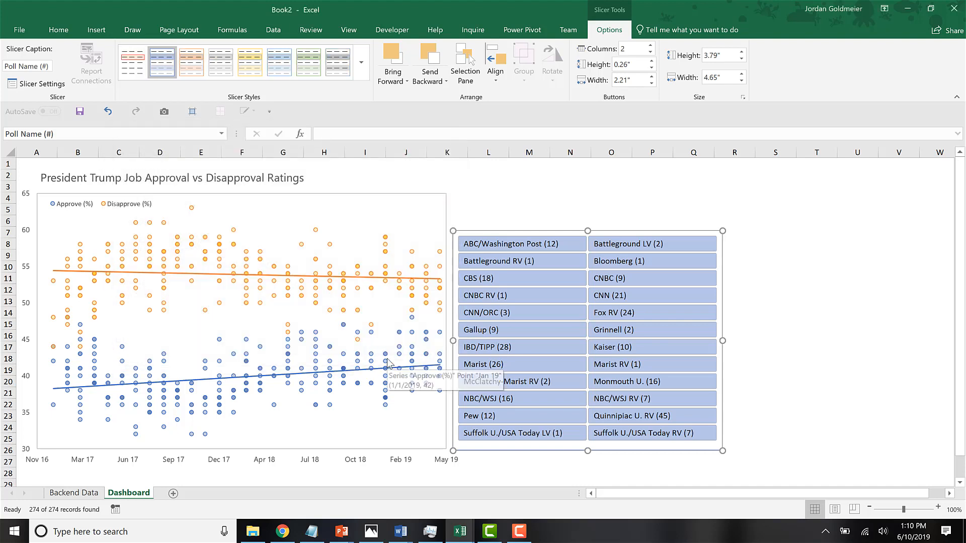
{"action": "left_click", "coordinate": [144, 64]}
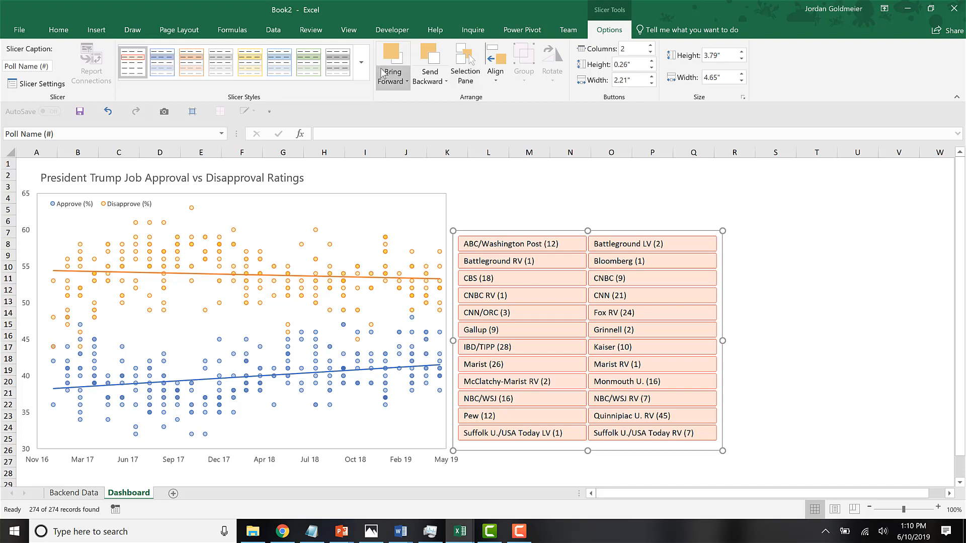
Modify Slicer Style 1 so its Hovered Selected Item with Data element has a red outline border.
{"action": "left_click", "coordinate": [361, 69]}
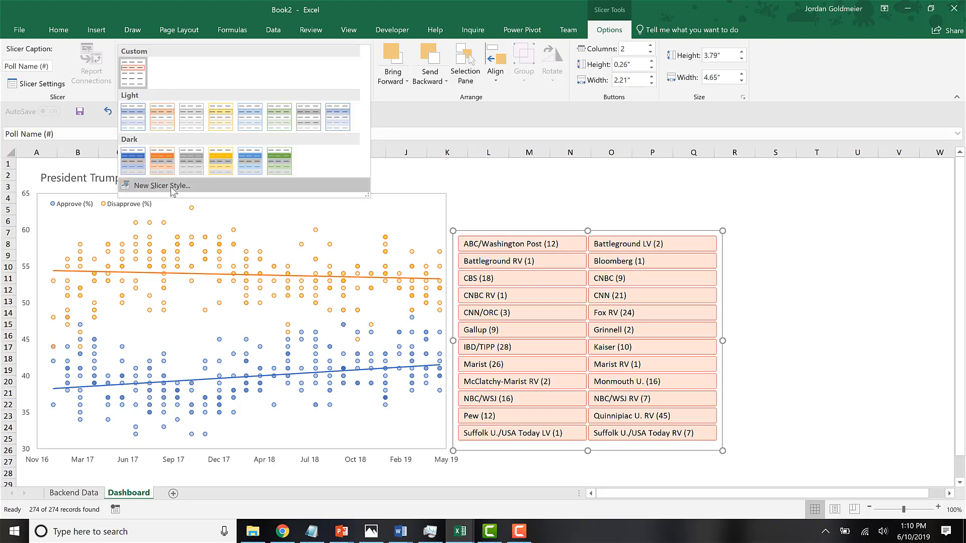
{"action": "right_click", "coordinate": [132, 69]}
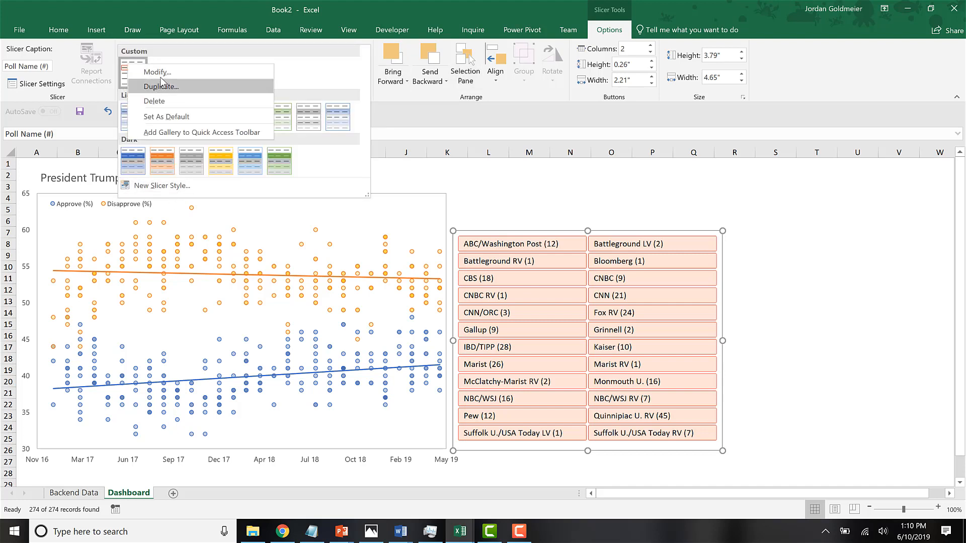
{"action": "left_click", "coordinate": [163, 82]}
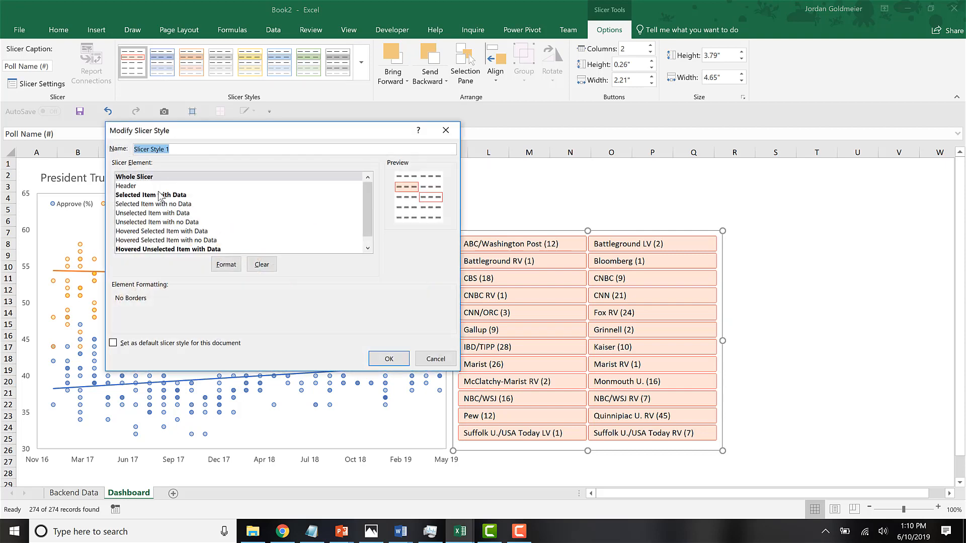
{"action": "left_click", "coordinate": [171, 232]}
{"action": "left_click", "coordinate": [225, 264]}
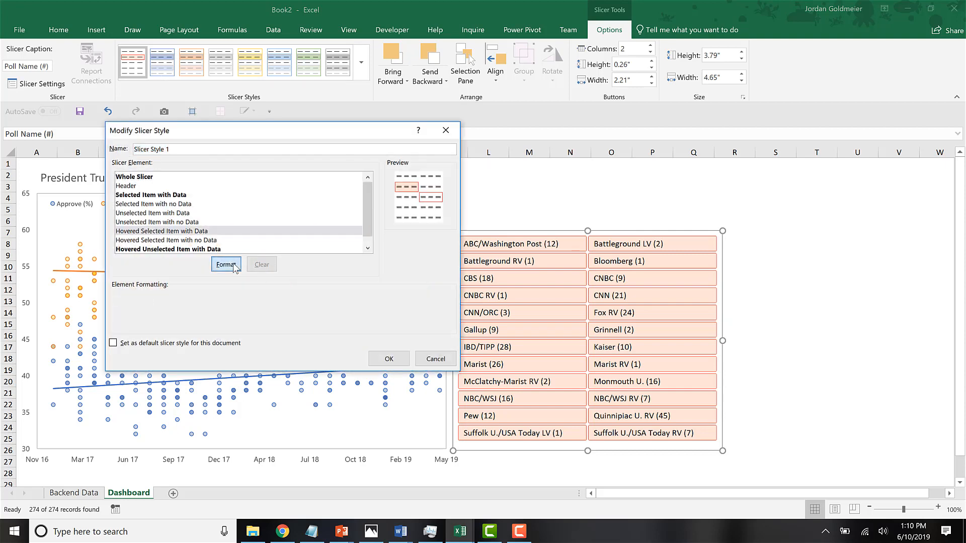
{"action": "left_click", "coordinate": [211, 244]}
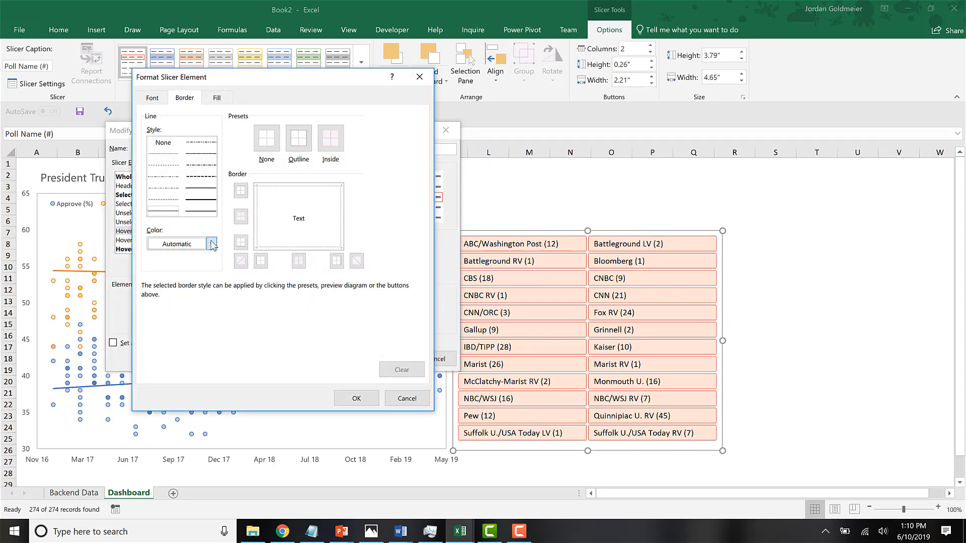
{"action": "left_click", "coordinate": [161, 343]}
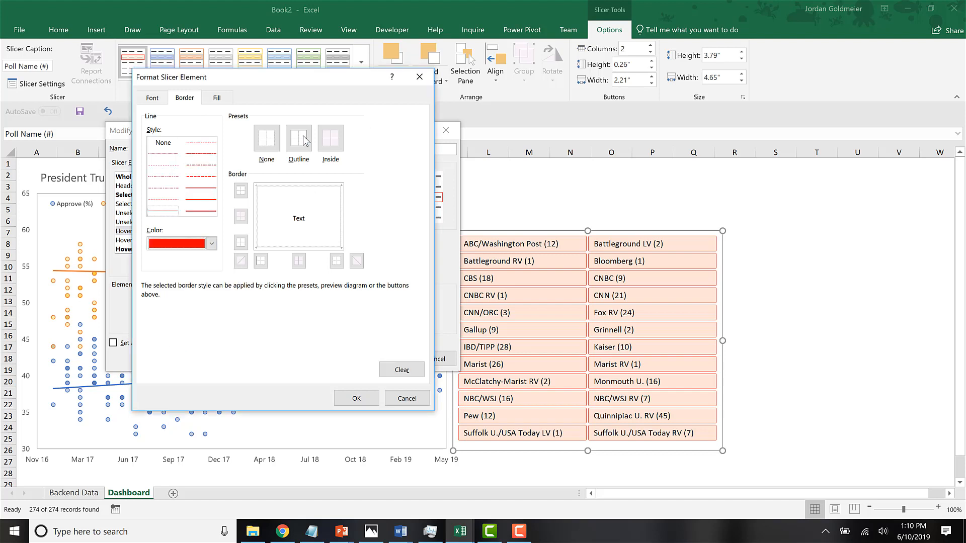
{"action": "left_click", "coordinate": [299, 140]}
Fill the Hovered Selected Item with Data element with white and save the modified slicer style.
{"action": "left_click", "coordinate": [224, 102]}
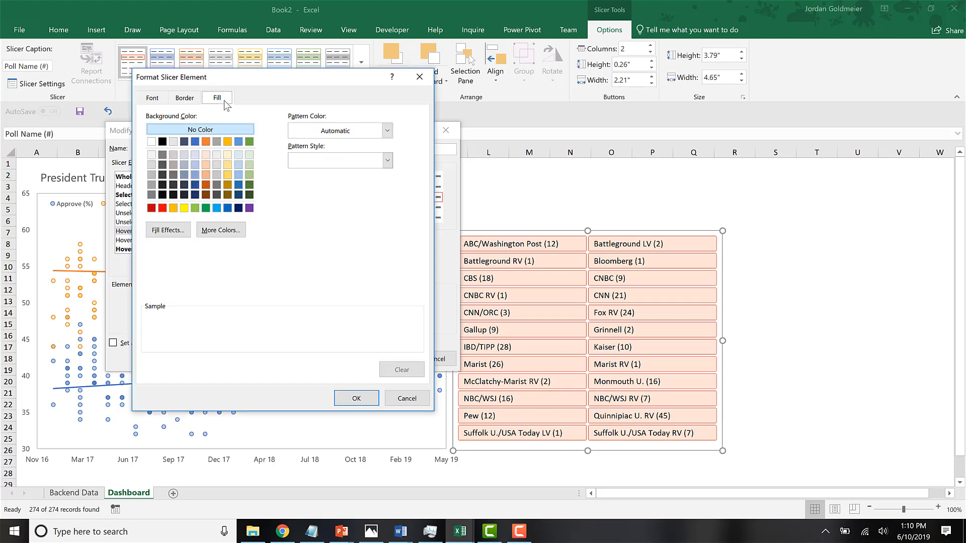
{"action": "left_click", "coordinate": [152, 142]}
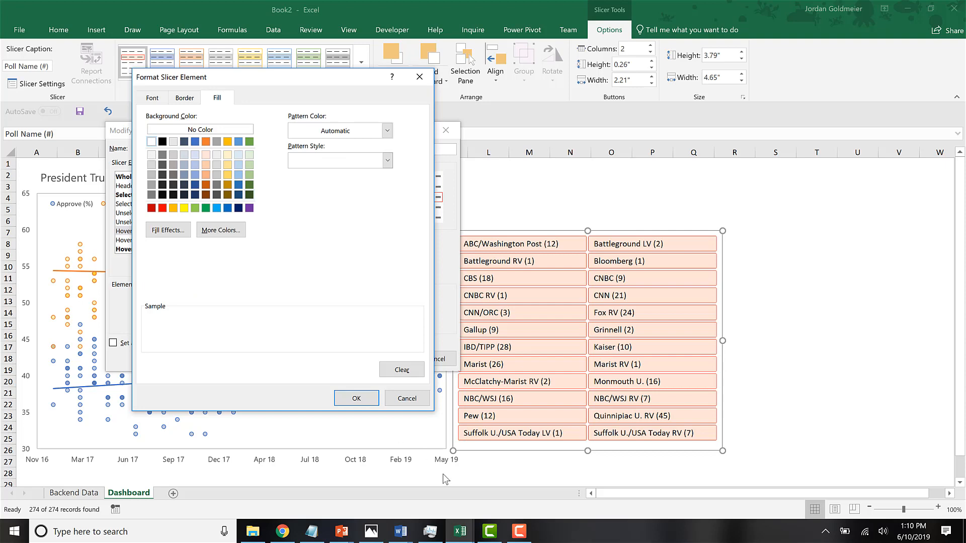
{"action": "left_click", "coordinate": [353, 399]}
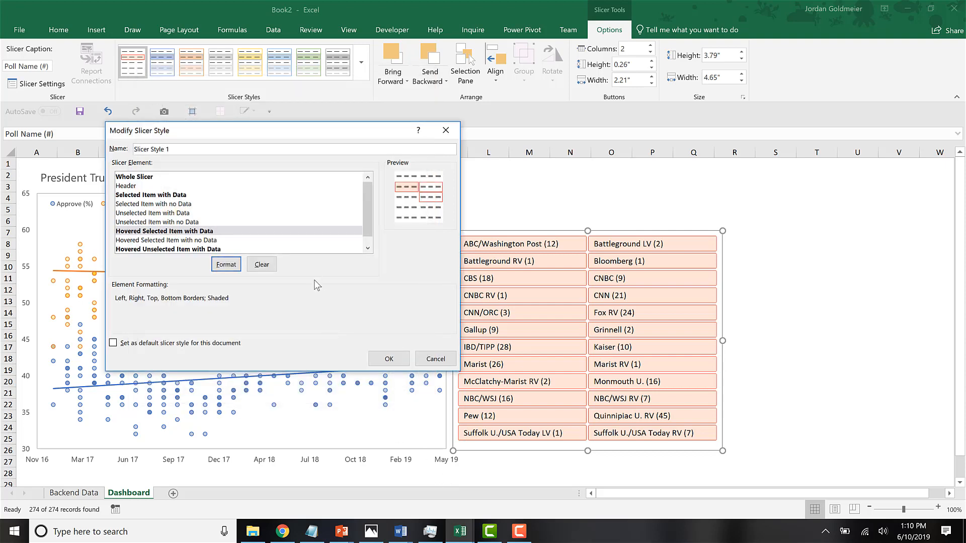
{"action": "left_click", "coordinate": [384, 357]}
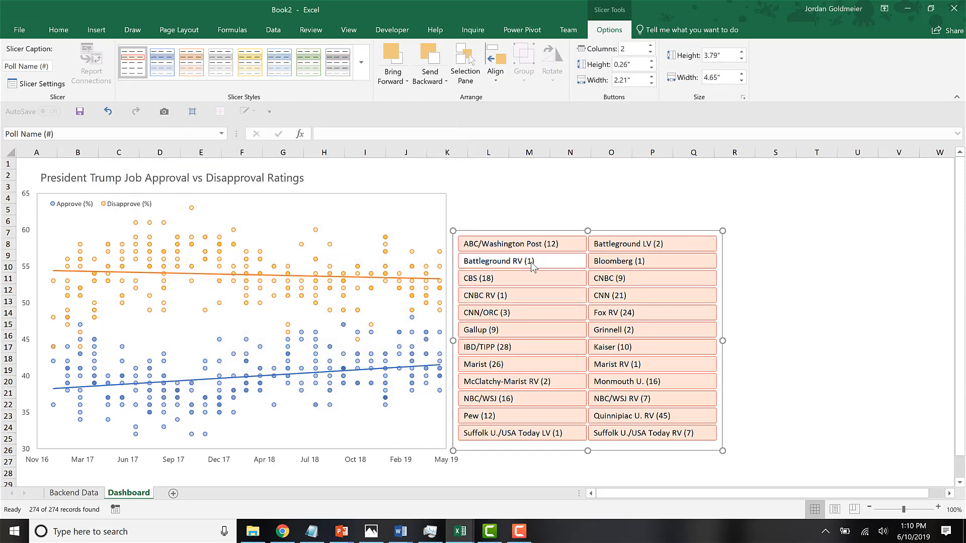
Test the styled slicer by filtering the chart to Battleground RV, Gallup, Fox RV and CBS in turn.
{"action": "left_click", "coordinate": [531, 263]}
{"action": "left_click", "coordinate": [532, 330]}
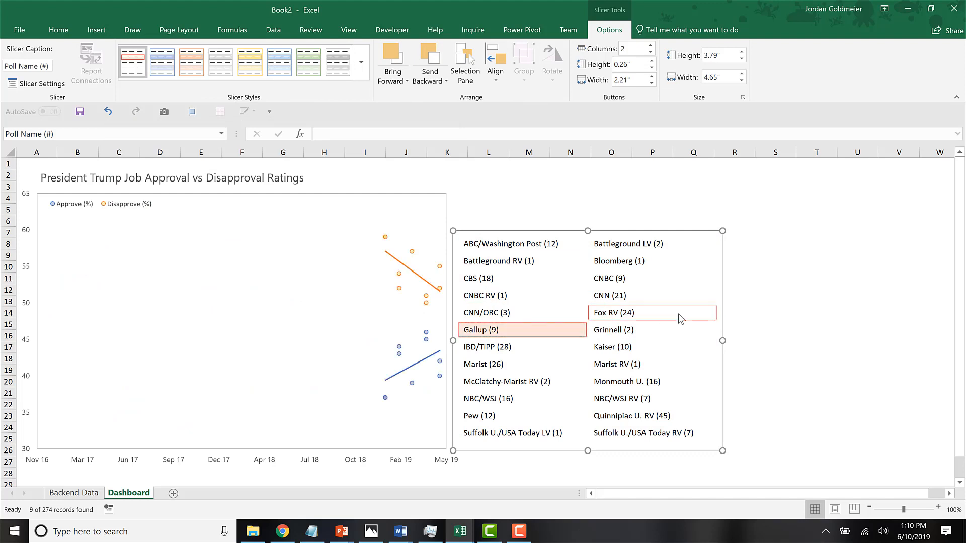
{"action": "left_click", "coordinate": [675, 313]}
{"action": "left_click", "coordinate": [478, 278]}
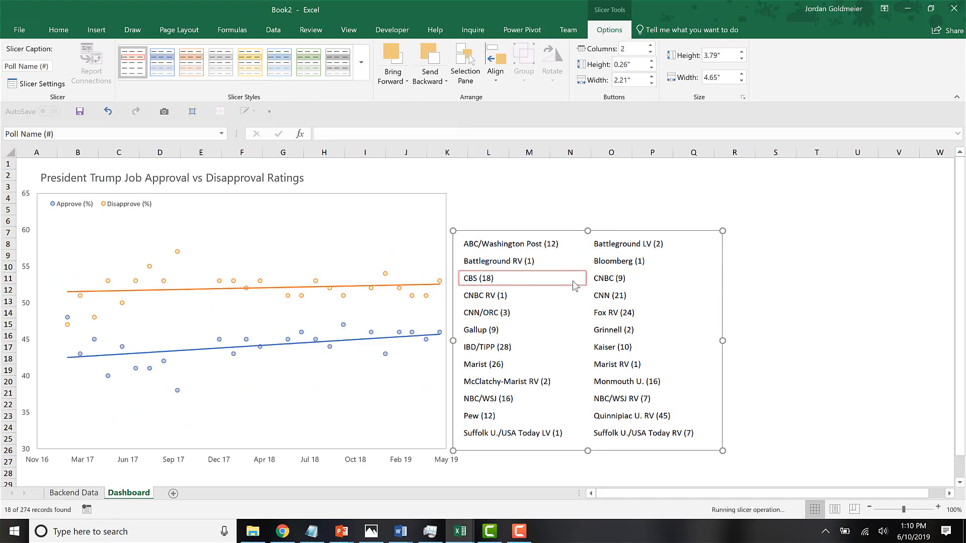
Test the slicer by filtering the chart to Bloomberg, Marist RV, McClatchy-Marist RV, Gallup and CBS in turn.
{"action": "left_click", "coordinate": [619, 262]}
{"action": "left_click", "coordinate": [626, 365]}
{"action": "left_click", "coordinate": [539, 383]}
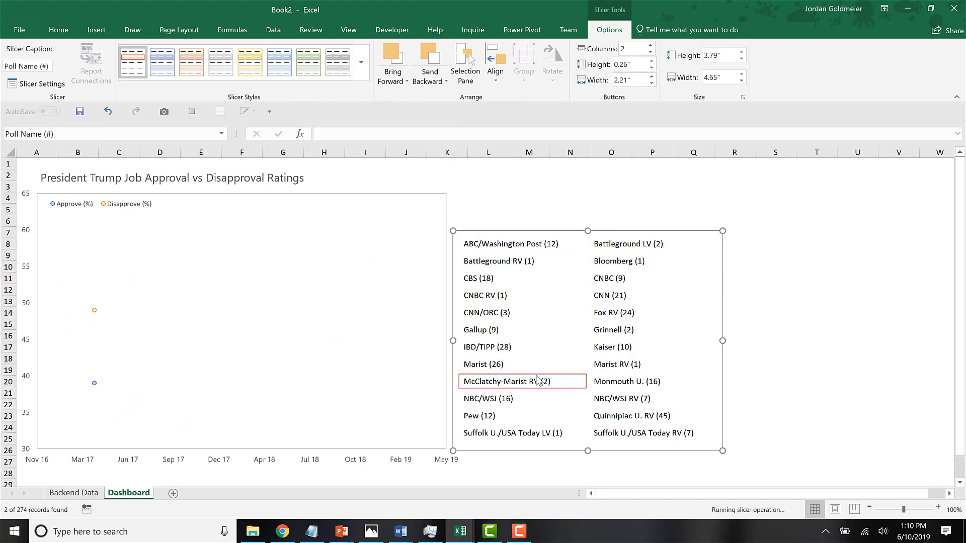
{"action": "left_click", "coordinate": [542, 330]}
{"action": "left_click", "coordinate": [532, 279]}
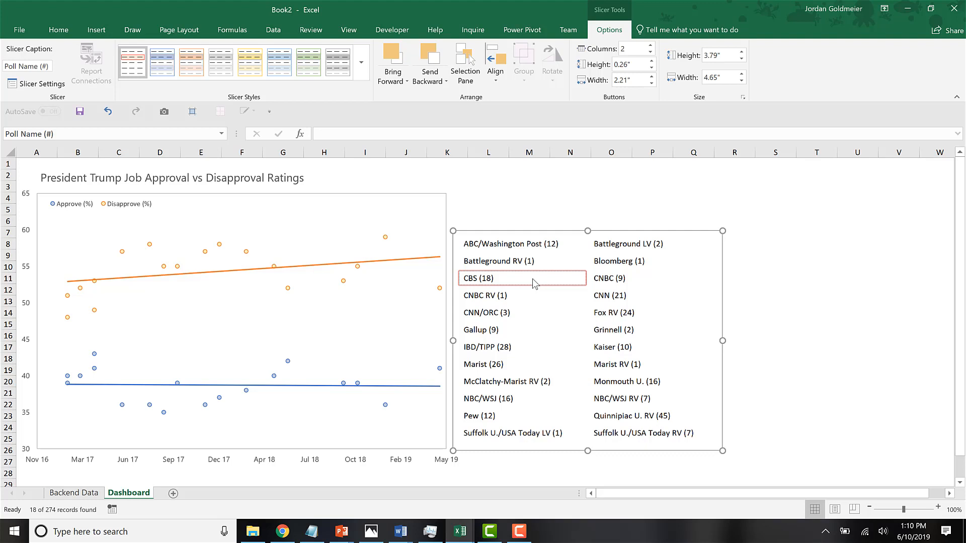
Select all polls in the slicer, from ABC/Washington Post through Suffolk U./USA Today RV, and deselect the slicer object.
{"action": "left_click", "coordinate": [519, 245]}
{"action": "left_click", "coordinate": [669, 432], "text": "shift"}
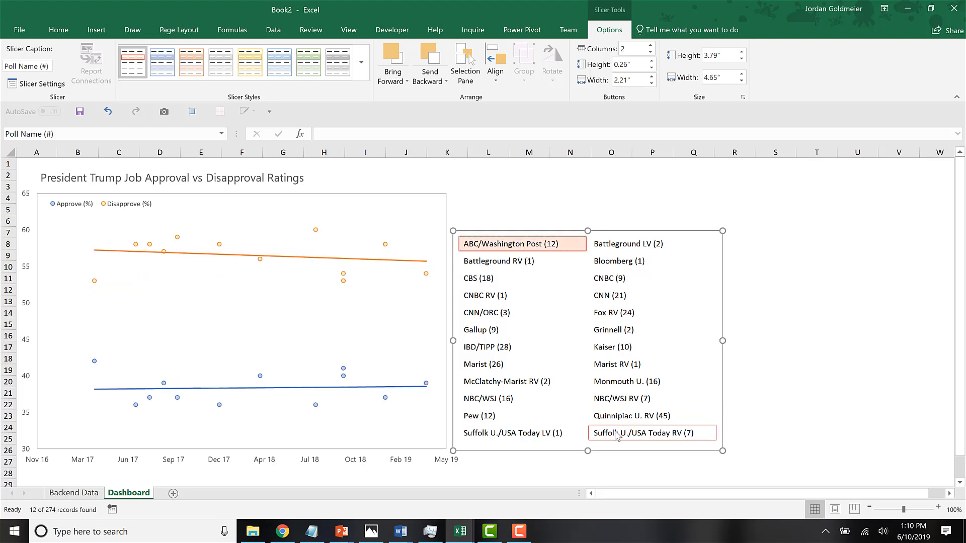
{"action": "left_click", "coordinate": [814, 381]}
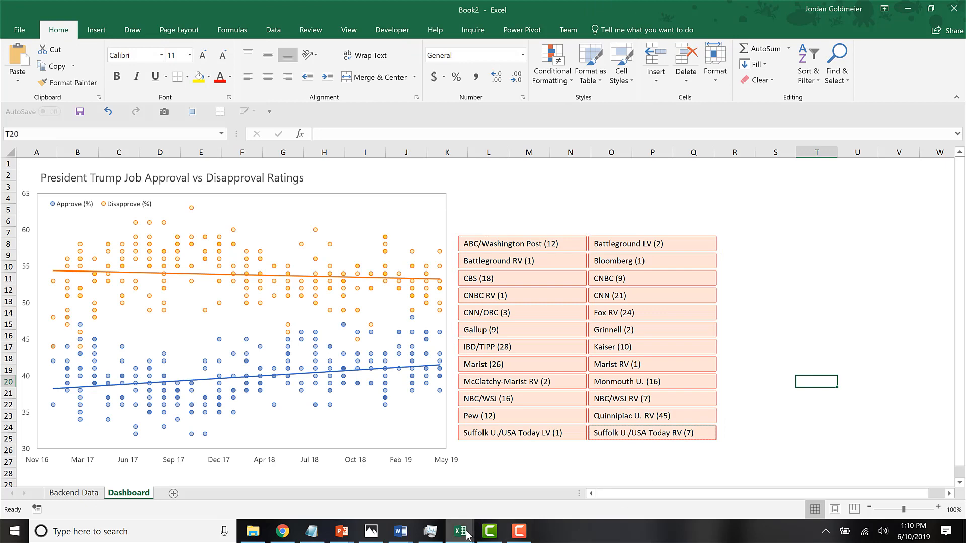
{"action": "mouse_move", "coordinate": [458, 532]}
{"action": "left_click", "coordinate": [416, 504]}
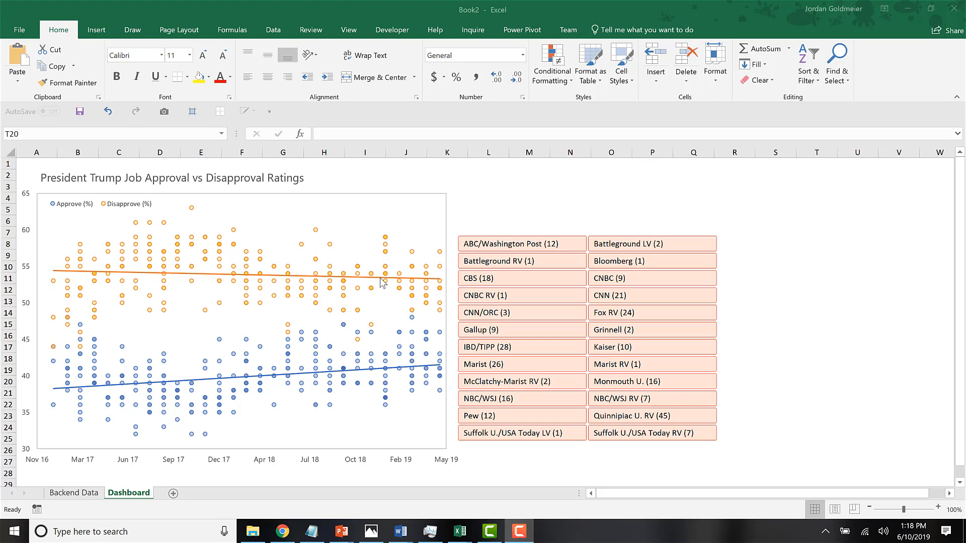
Filter the chart to CBS and Gallup in turn, and reselect every poll in the slicer.
{"action": "left_click", "coordinate": [483, 278]}
{"action": "left_click", "coordinate": [497, 331]}
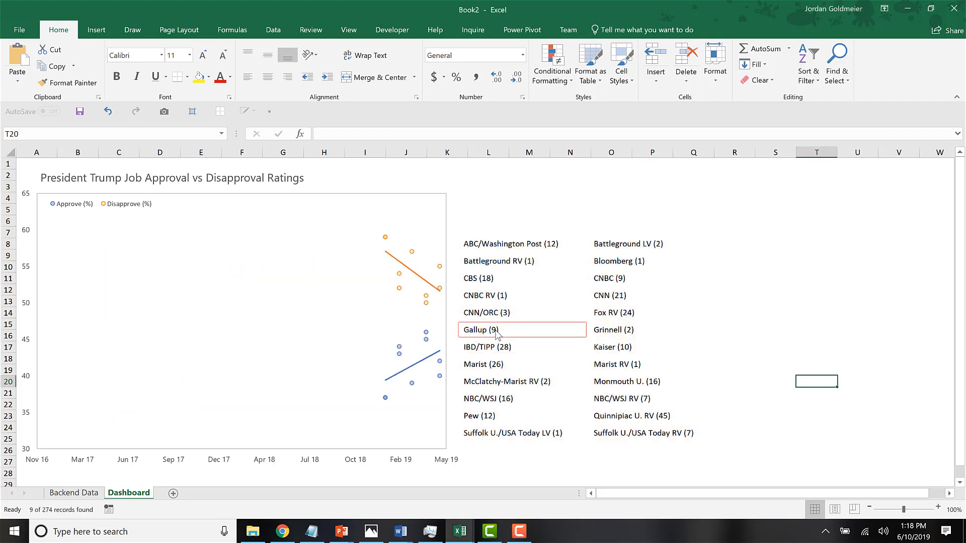
{"action": "left_click", "coordinate": [518, 246]}
{"action": "left_click", "coordinate": [677, 436], "text": "shift"}
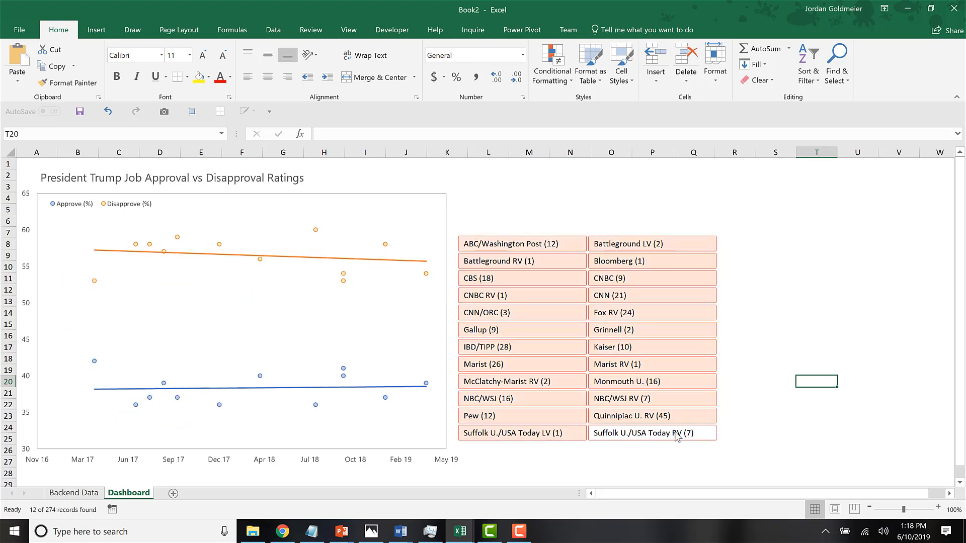
Examine how filtering the slicer to Gallup affects the Backend Data table, and restore the selection of all polls.
{"action": "left_click", "coordinate": [75, 494]}
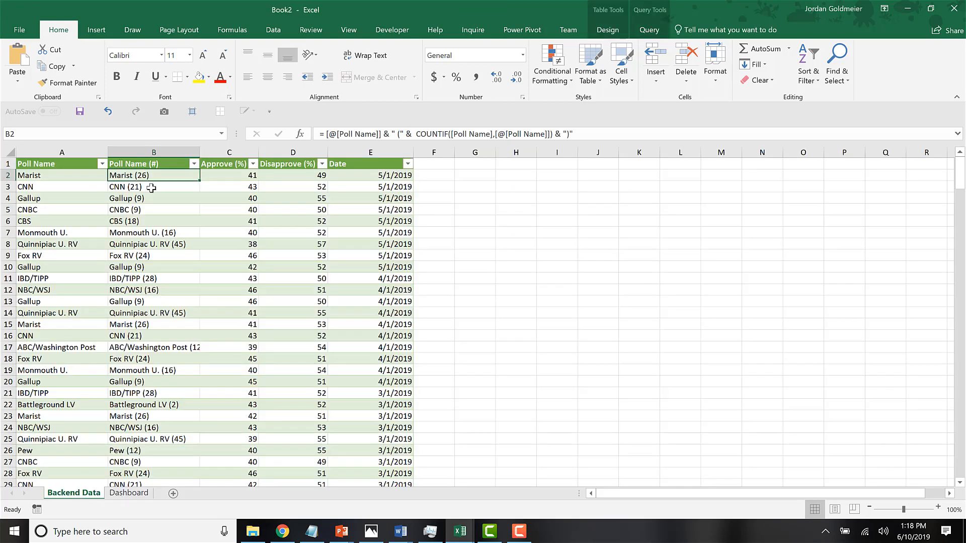
{"action": "left_click", "coordinate": [129, 493]}
{"action": "left_click", "coordinate": [518, 328]}
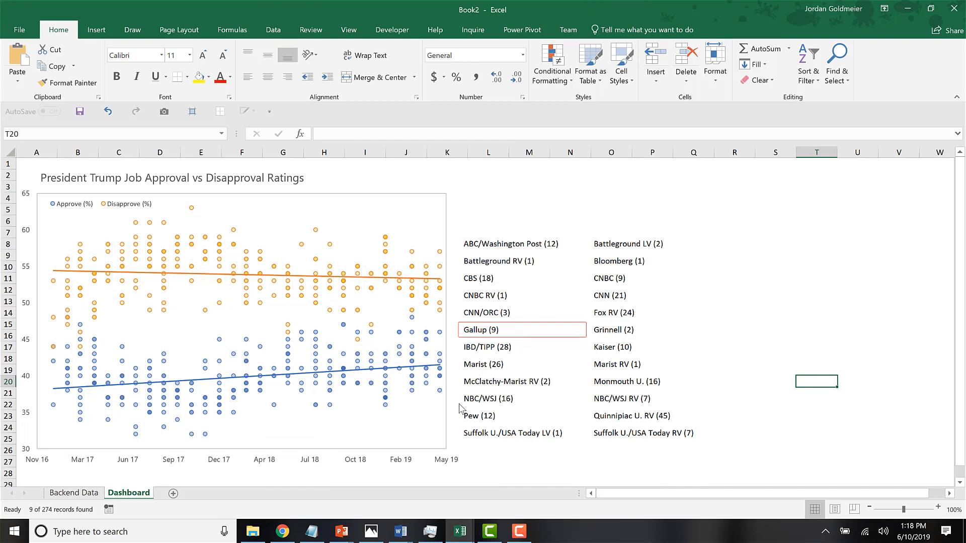
{"action": "left_click", "coordinate": [67, 492]}
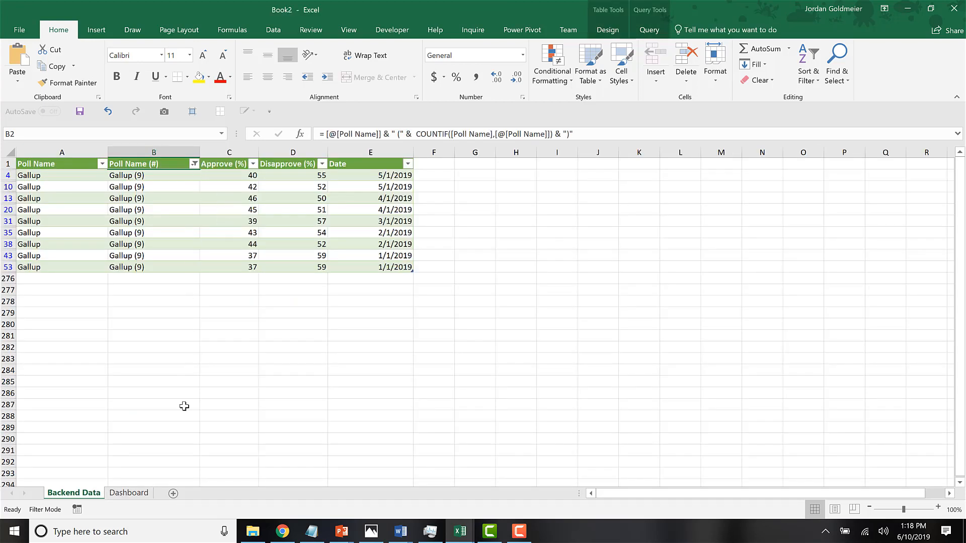
{"action": "left_click", "coordinate": [129, 494]}
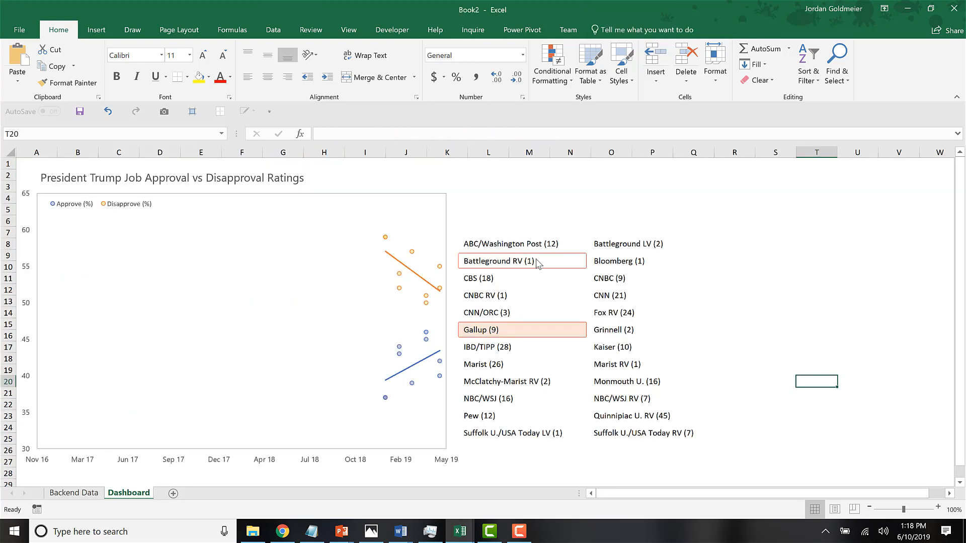
{"action": "left_click", "coordinate": [523, 243]}
{"action": "left_click", "coordinate": [646, 436], "text": "shift"}
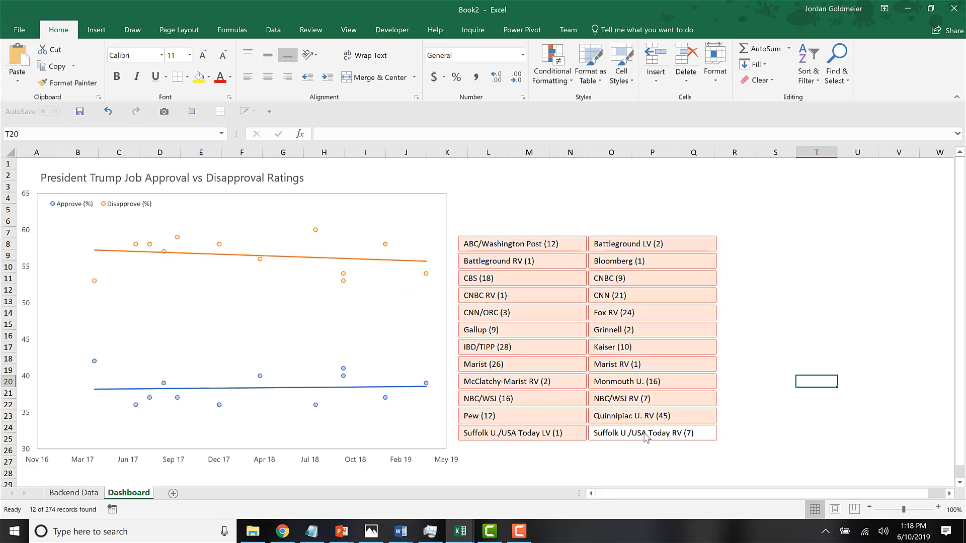
Copy the entire poll table, including its headers, from the Backend Data sheet.
{"action": "left_click", "coordinate": [80, 493]}
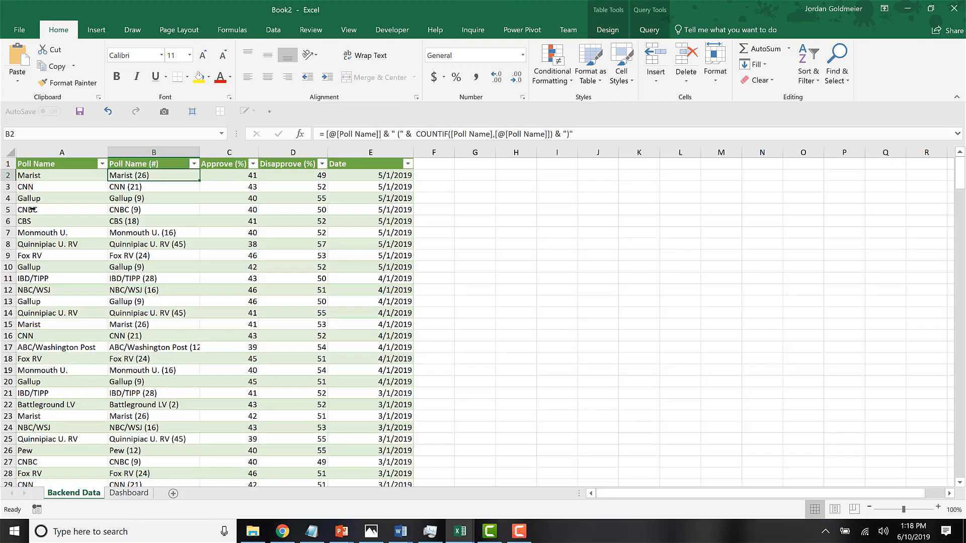
{"action": "left_click", "coordinate": [37, 166]}
{"action": "key", "text": "ctrl+shift+Right"}
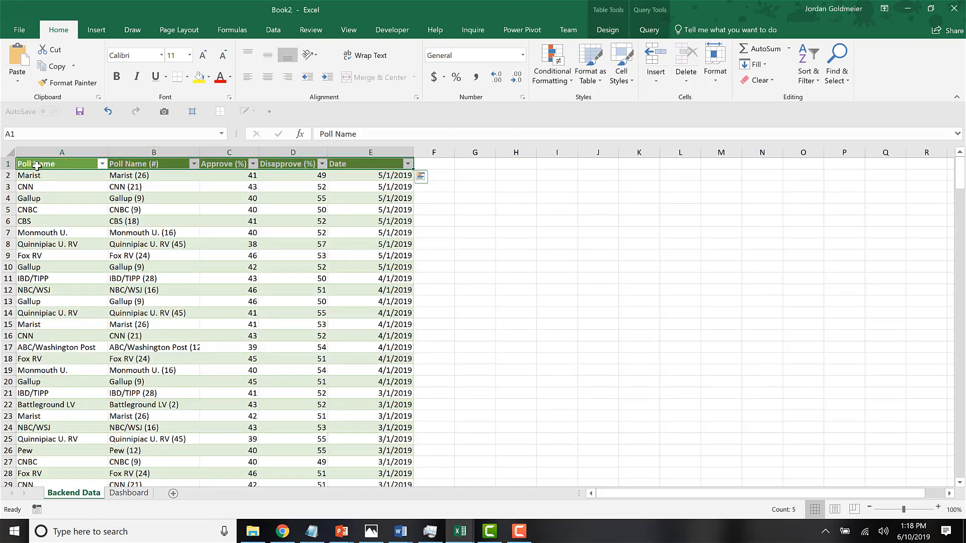
{"action": "key", "text": "ctrl+shift+Down"}
{"action": "key", "text": "ctrl+c"}
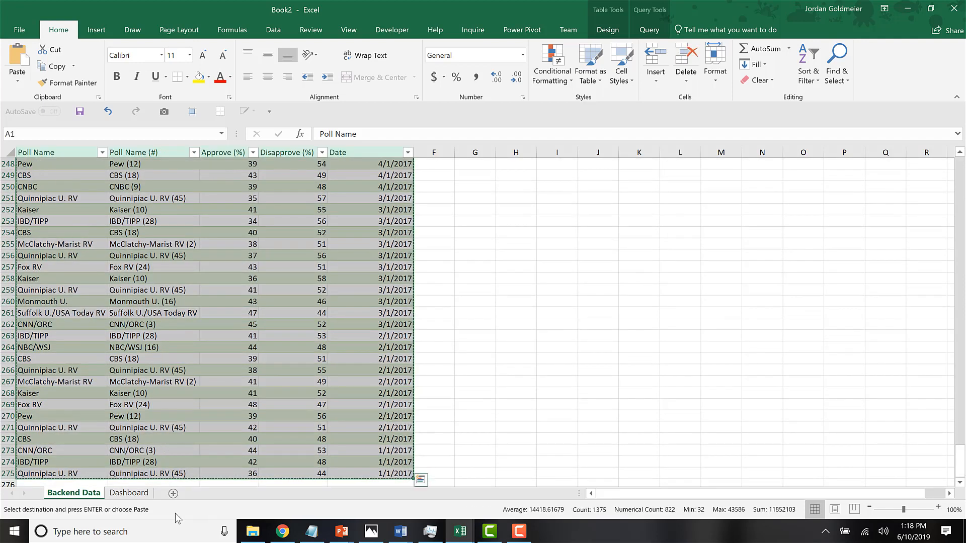
Add a new sheet named Dynamic Data and paste the copied poll table at cell A1.
{"action": "left_click", "coordinate": [174, 493]}
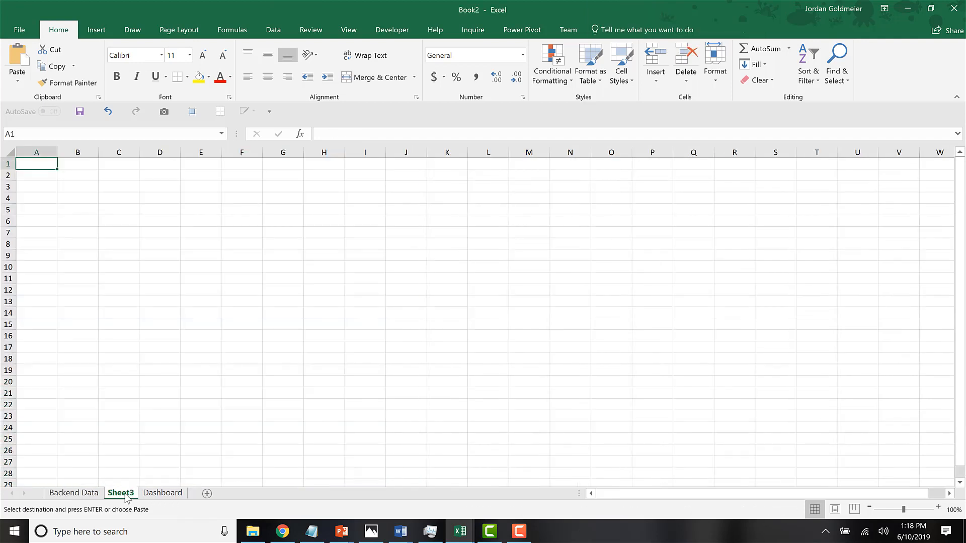
{"action": "double_click", "coordinate": [118, 494]}
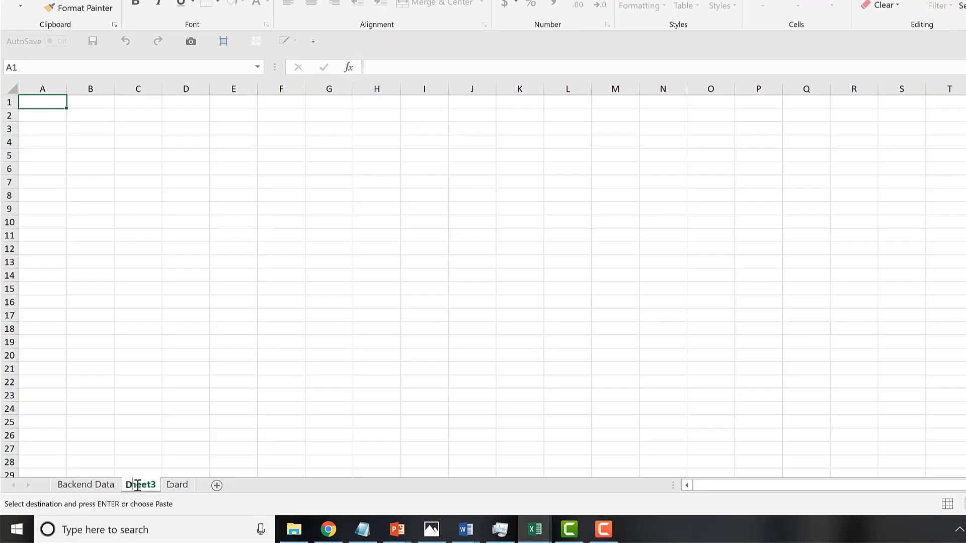
{"action": "type", "text": "Dynamic Data"}
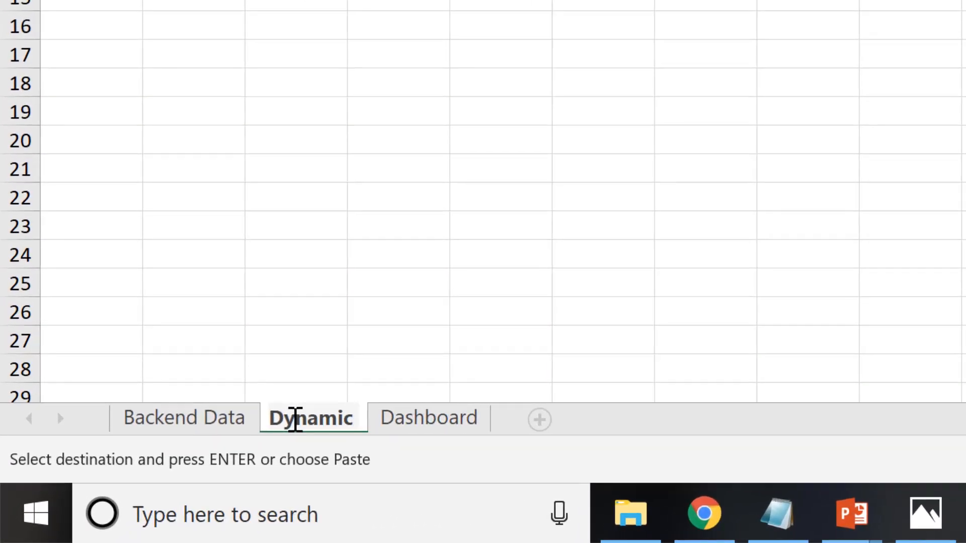
{"action": "key", "text": "Return"}
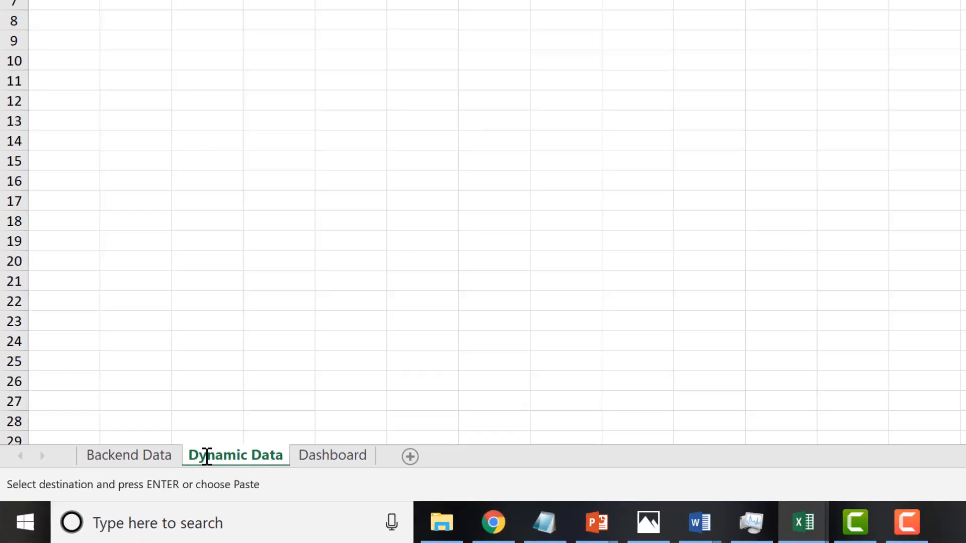
{"action": "key", "text": "ctrl+v"}
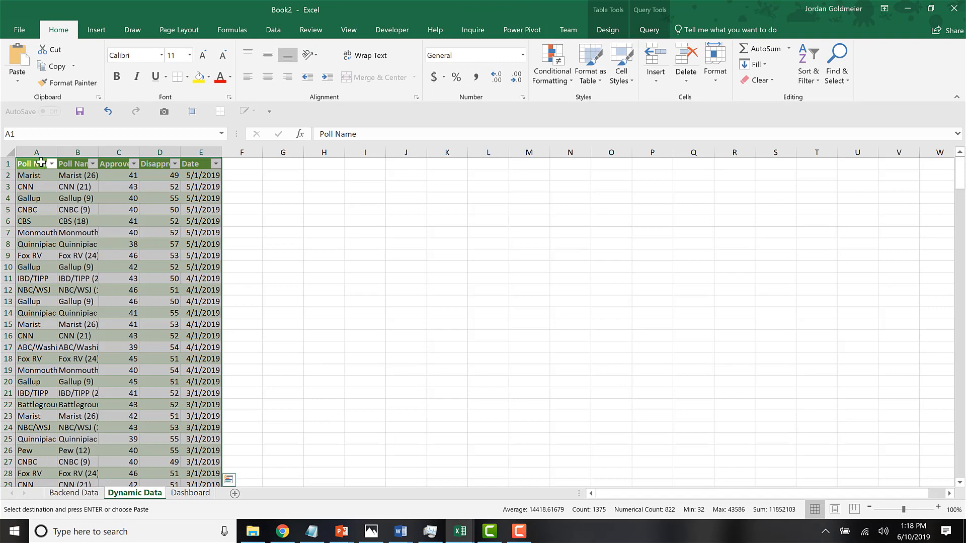
Delete the Poll Name and Poll Name (#) columns from the pasted table and fit the Approve and Disapprove columns to their contents.
{"action": "double_click", "coordinate": [57, 152]}
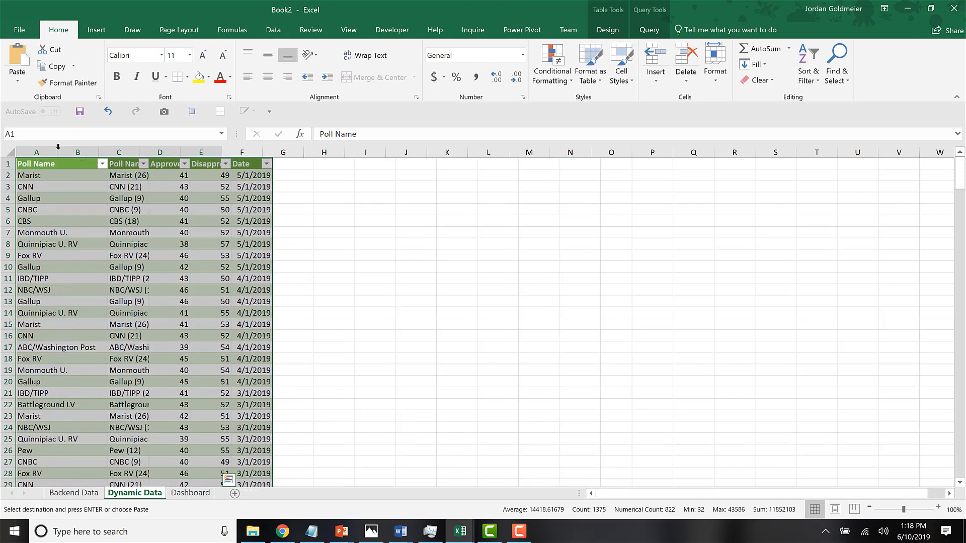
{"action": "left_click_drag", "start_coordinate": [127, 152], "coordinate": [95, 152]}
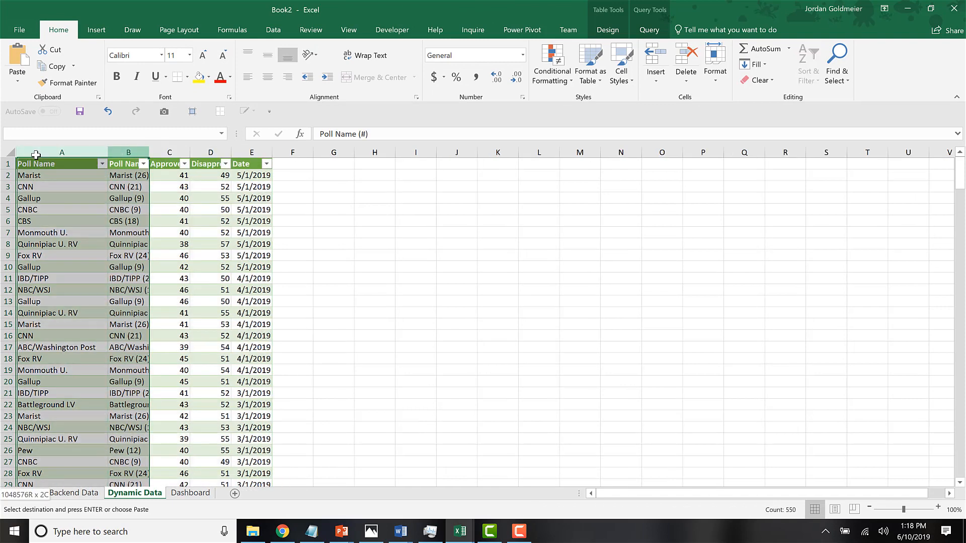
{"action": "right_click", "coordinate": [37, 152]}
{"action": "left_click", "coordinate": [63, 252]}
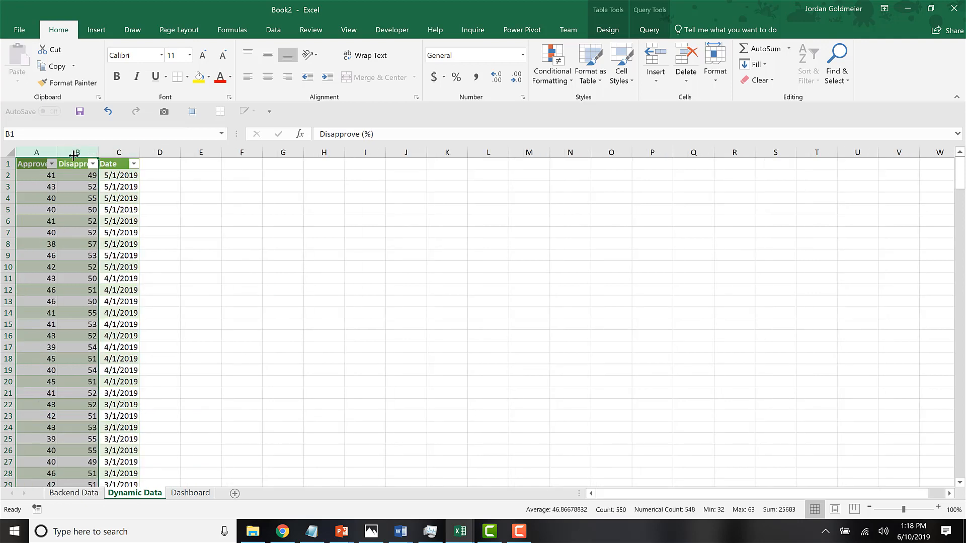
{"action": "double_click", "coordinate": [73, 153]}
{"action": "left_click", "coordinate": [62, 199]}
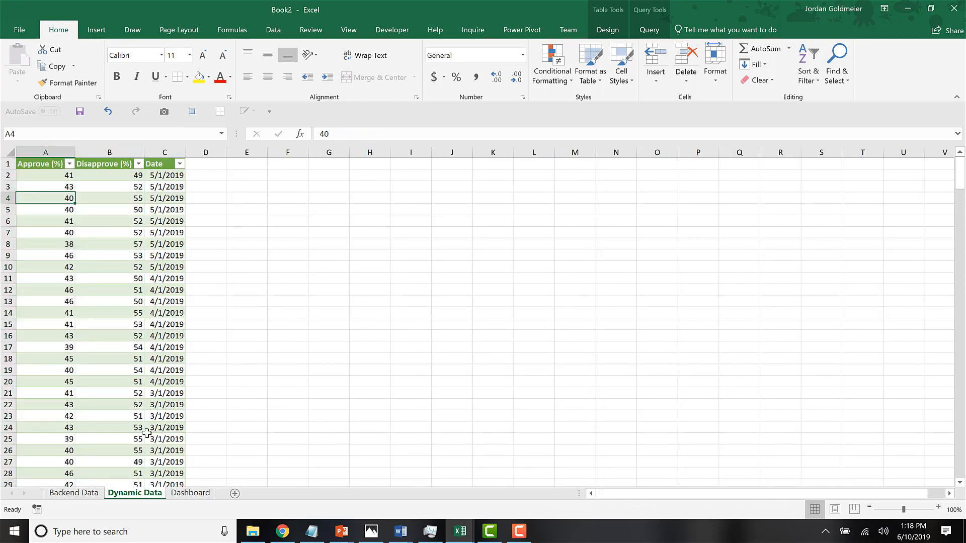
Add a new data series named Approve Static to the scatter chart on the Dashboard sheet.
{"action": "left_click", "coordinate": [190, 492]}
{"action": "right_click", "coordinate": [179, 337]}
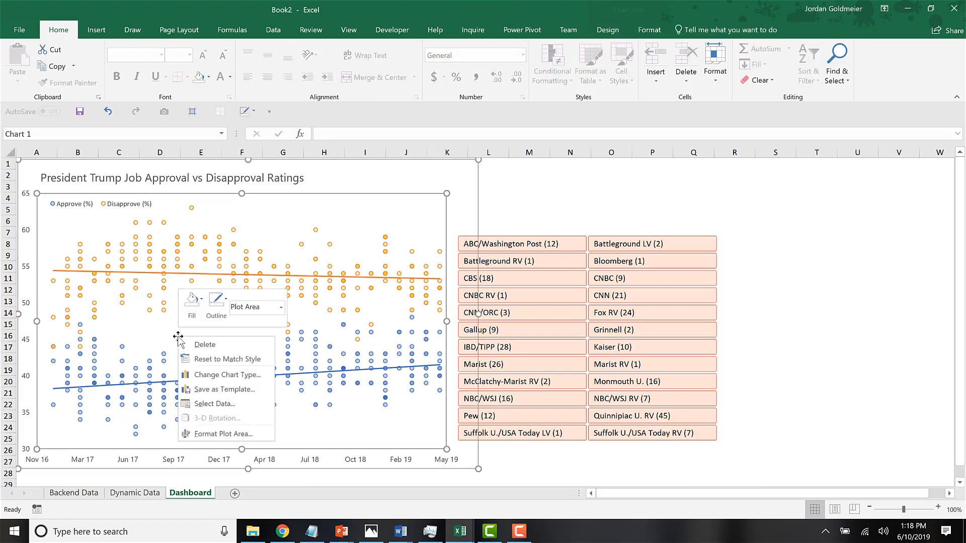
{"action": "left_click", "coordinate": [210, 404]}
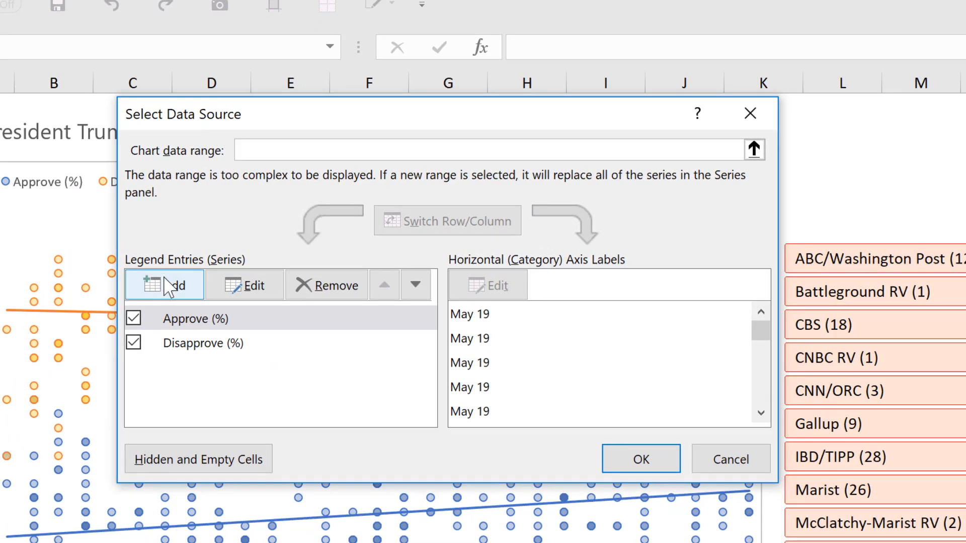
{"action": "left_click", "coordinate": [167, 286]}
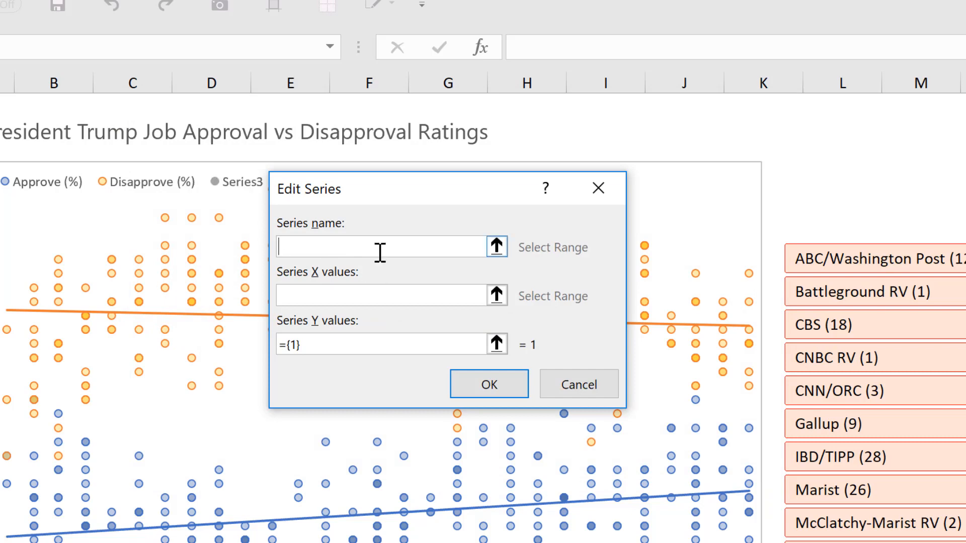
{"action": "type", "text": "Approve St"}
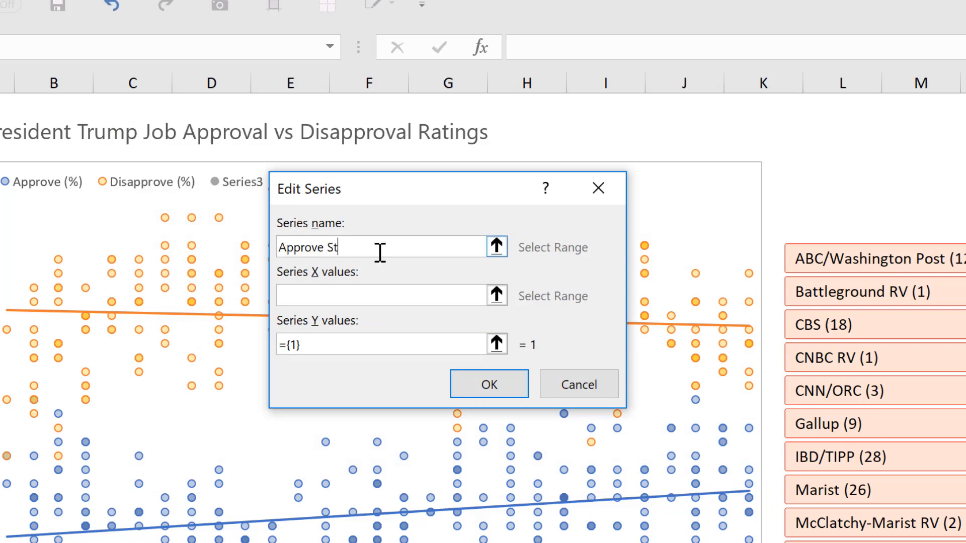
{"action": "type", "text": "atic"}
Set the Approve Static series X values to the dates in 'Dynamic Data'!$C$2:$C$275.
{"action": "left_click", "coordinate": [349, 297]}
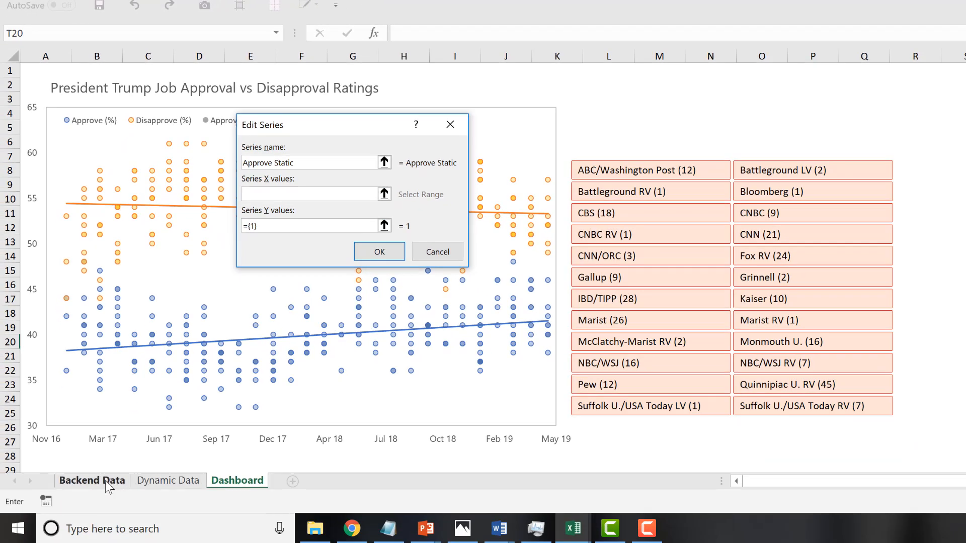
{"action": "left_click", "coordinate": [106, 483]}
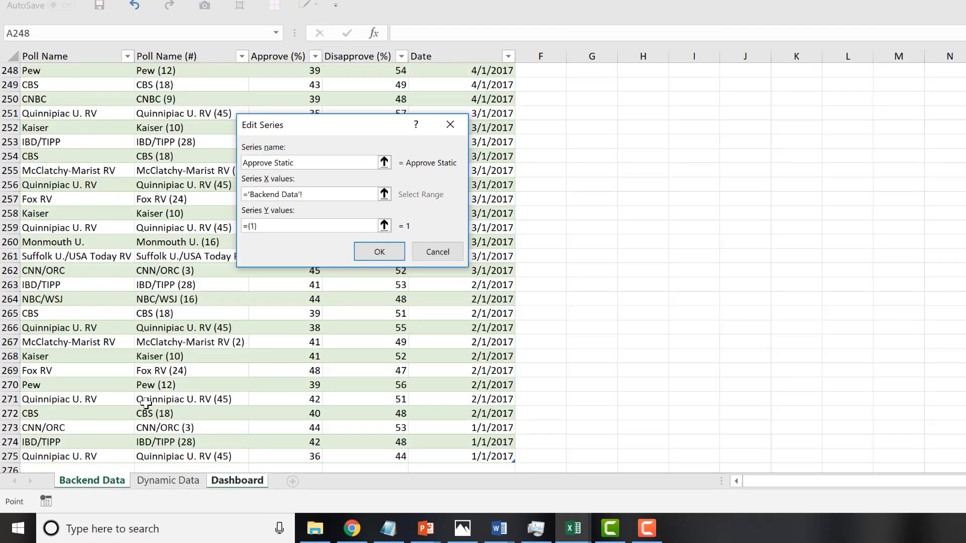
{"action": "left_click", "coordinate": [149, 484]}
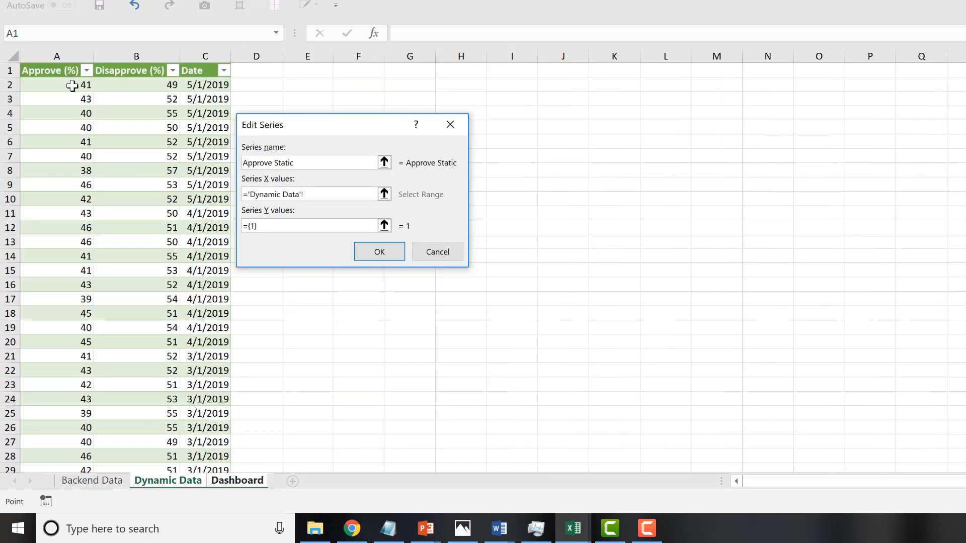
{"action": "left_click", "coordinate": [73, 86]}
{"action": "left_click", "coordinate": [200, 80]}
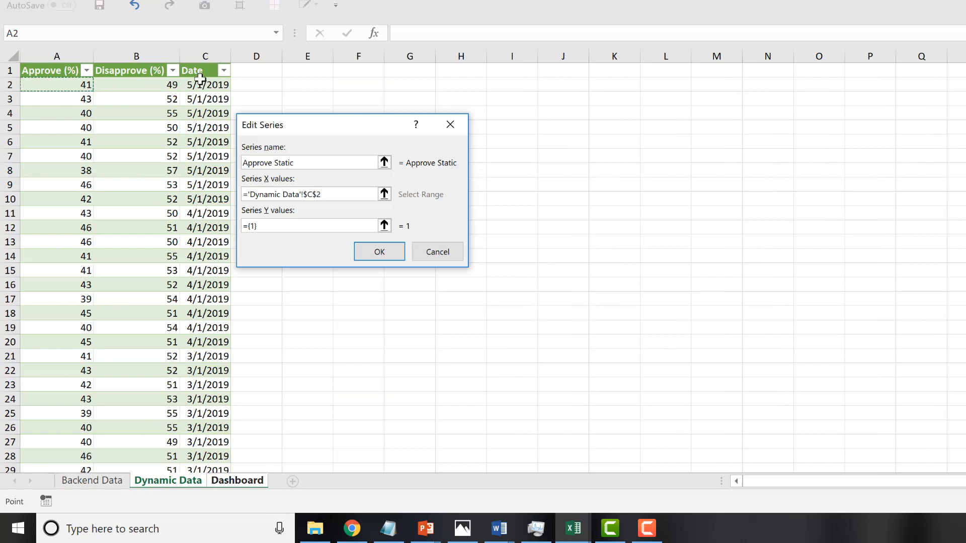
{"action": "key", "text": "ctrl+shift+Down"}
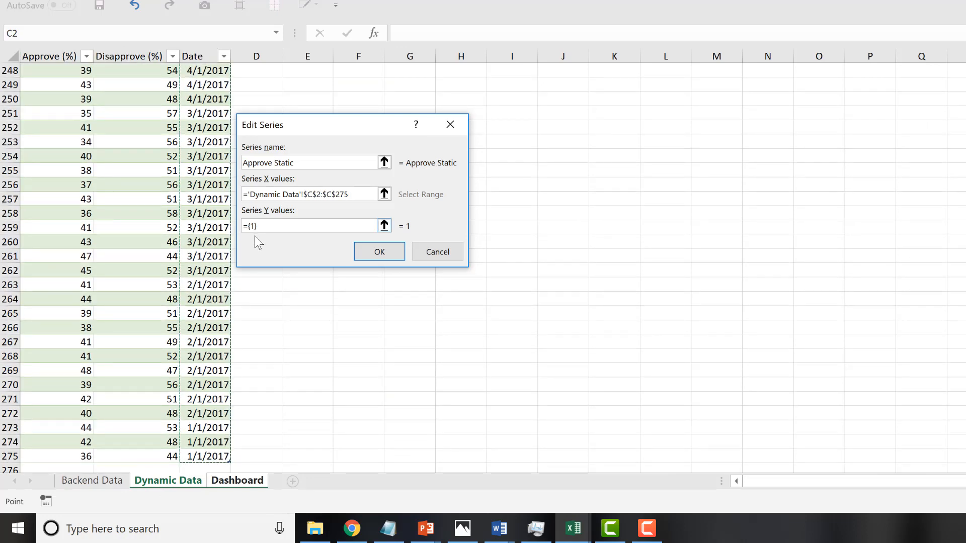
Set the Approve Static series Y values to the approval figures in 'Dynamic Data'!$A$2:$A$275.
{"action": "double_click", "coordinate": [283, 225]}
{"action": "key", "text": "BackSpace"}
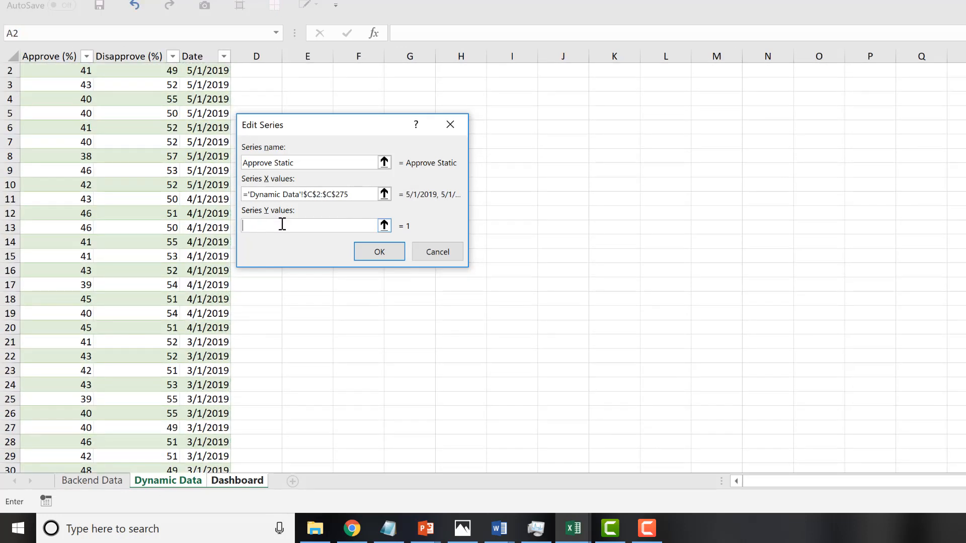
{"action": "scroll", "coordinate": [54, 121], "scroll_direction": "up", "scroll_amount": 1}
{"action": "left_click", "coordinate": [58, 82]}
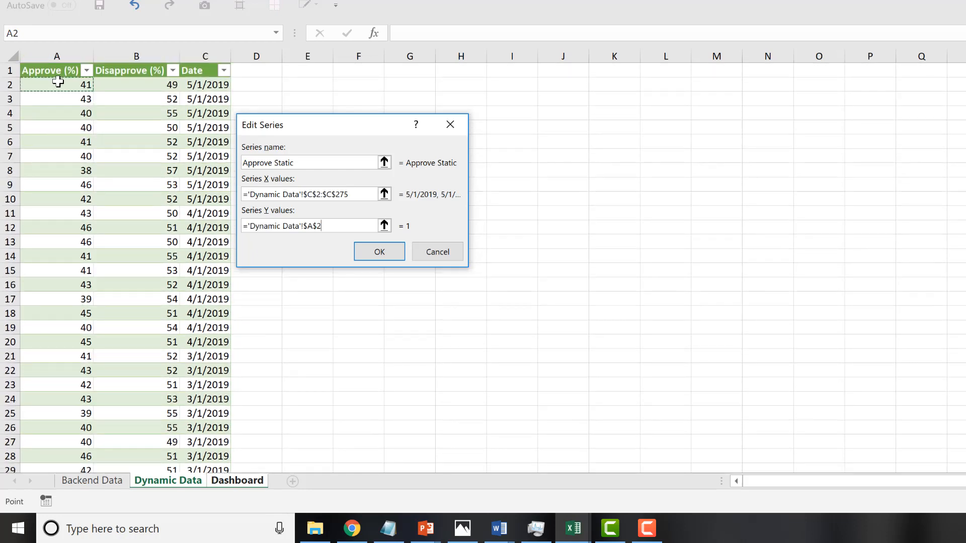
{"action": "key", "text": "ctrl+shift+Down"}
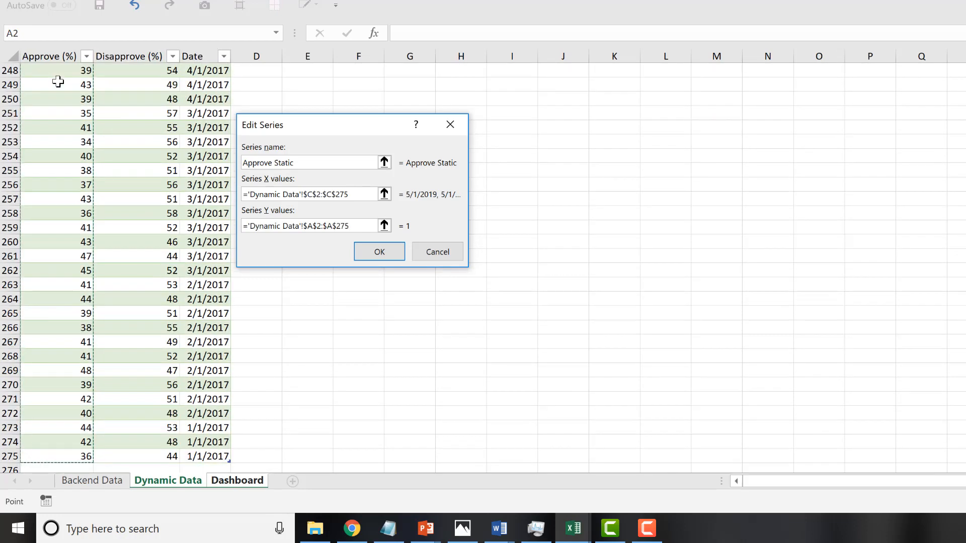
Accept the Approve Static series and add a Disapprove Static series with X values from the dates in 'Dynamic Data'!$C$2:$C$275.
{"action": "left_click", "coordinate": [379, 252]}
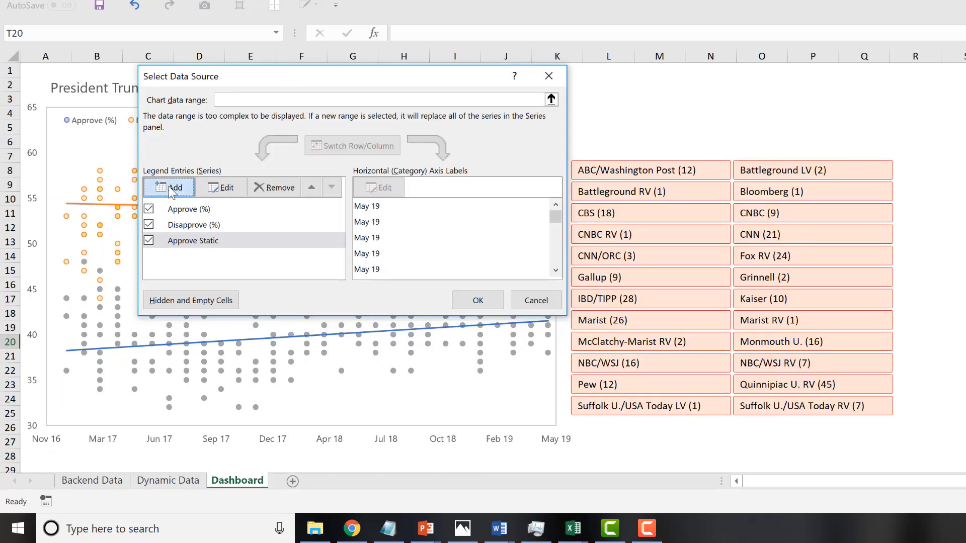
{"action": "left_click", "coordinate": [168, 186]}
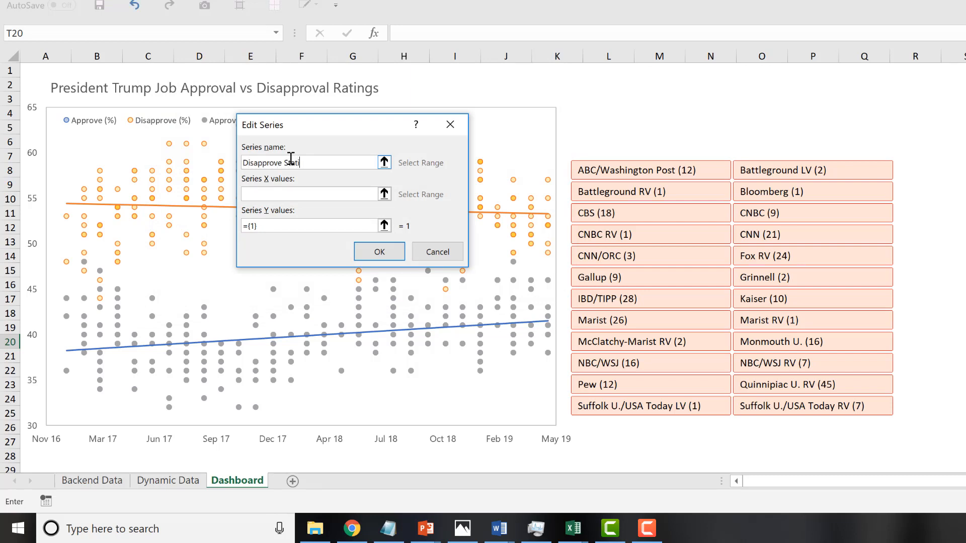
{"action": "left_click", "coordinate": [265, 193]}
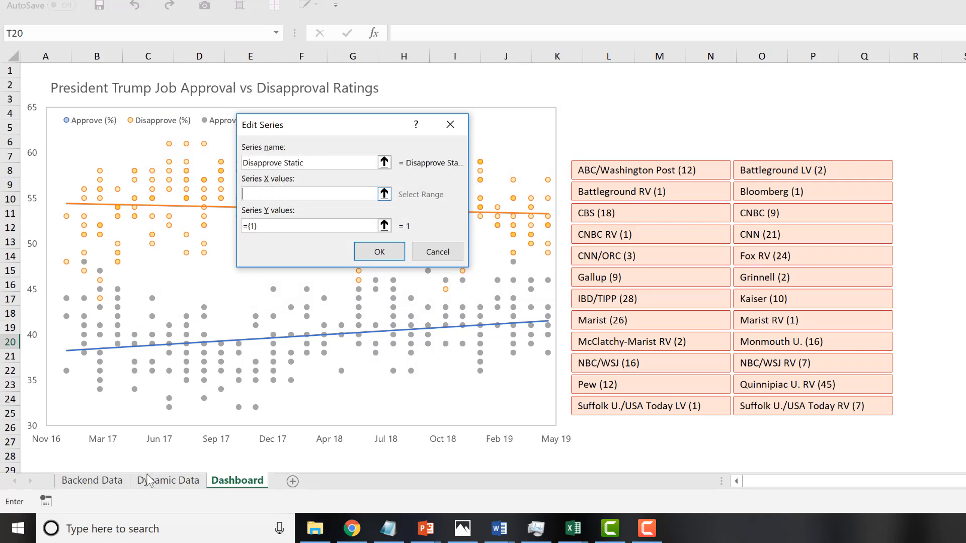
{"action": "left_click", "coordinate": [161, 481]}
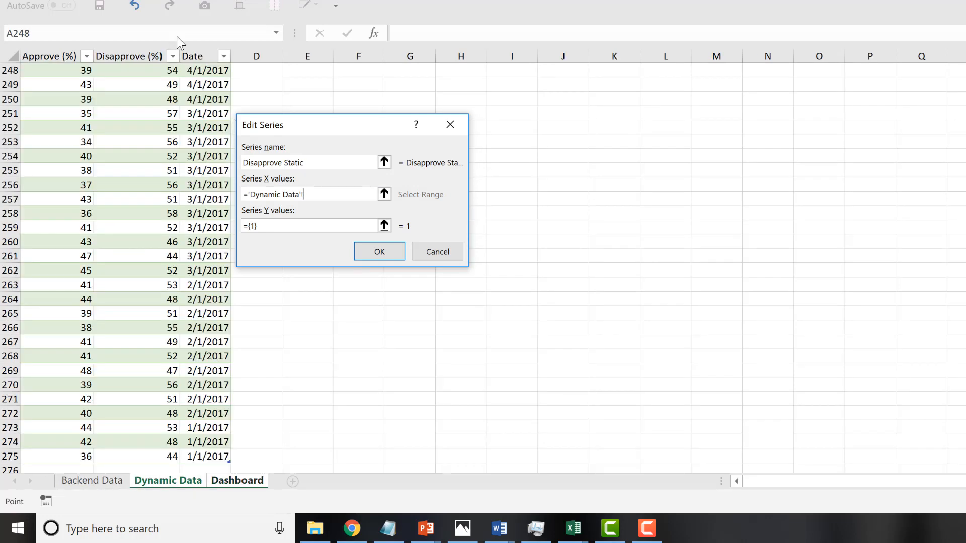
{"action": "left_click", "coordinate": [201, 71]}
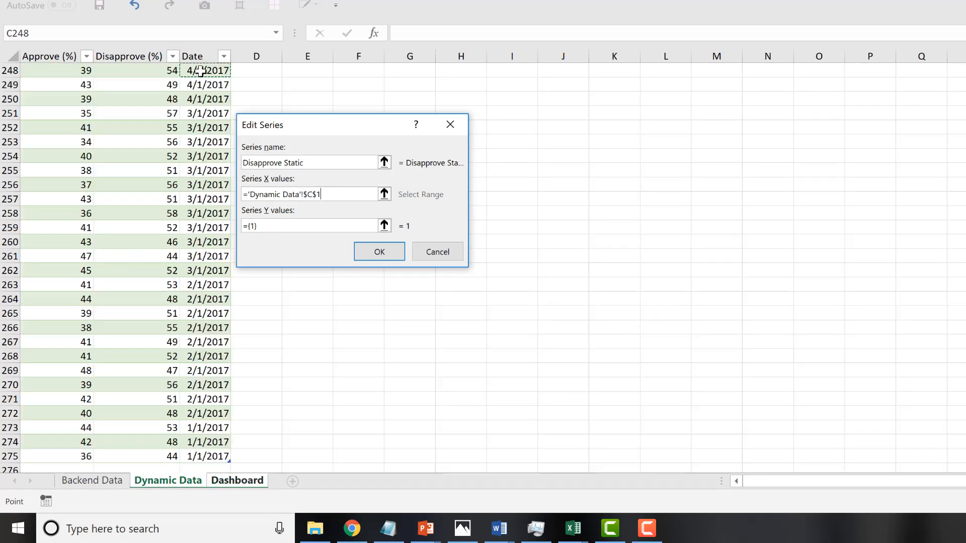
{"action": "key", "text": "Down"}
{"action": "key", "text": "ctrl+shift+Down"}
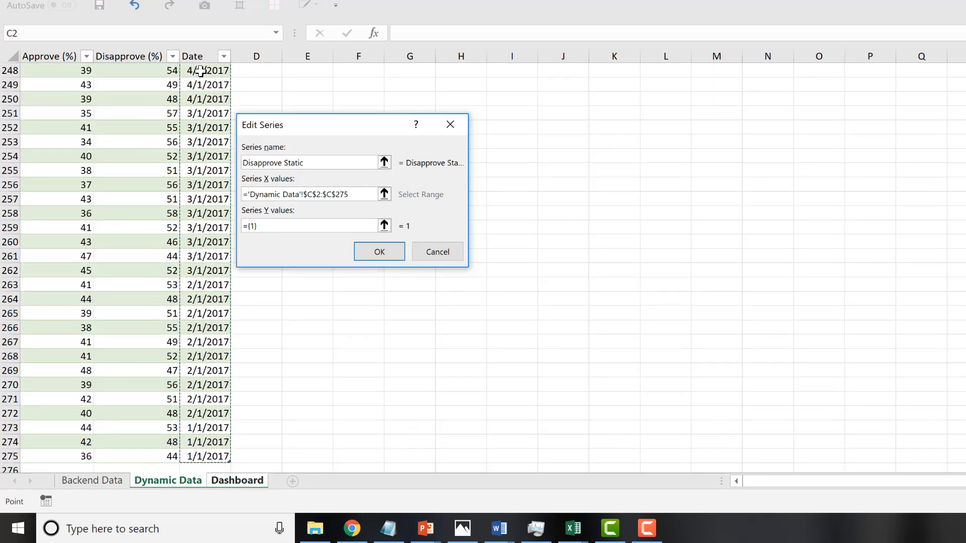
Set the Disapprove Static series Y values to the disapproval figures in 'Dynamic Data'!$B$2:$B$275.
{"action": "left_click", "coordinate": [281, 225]}
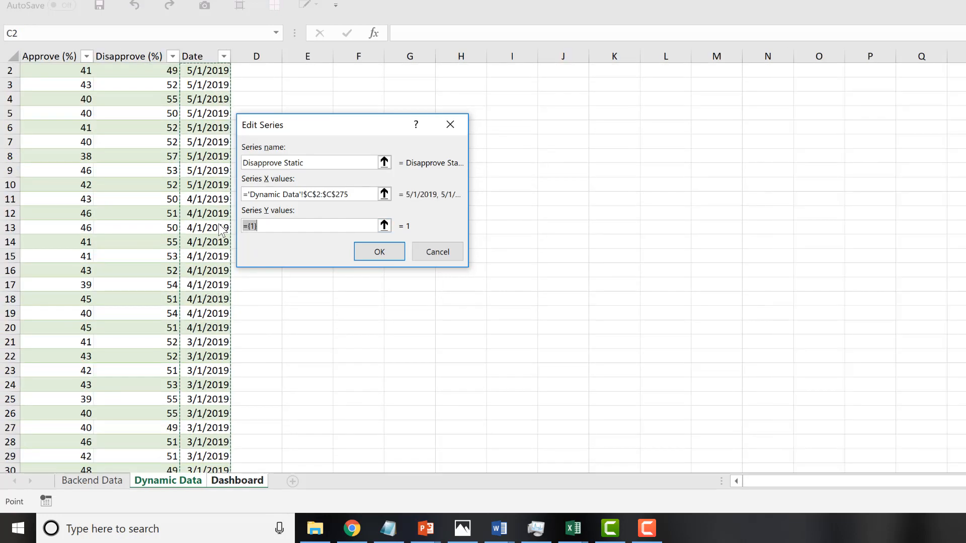
{"action": "key", "text": "BackSpace"}
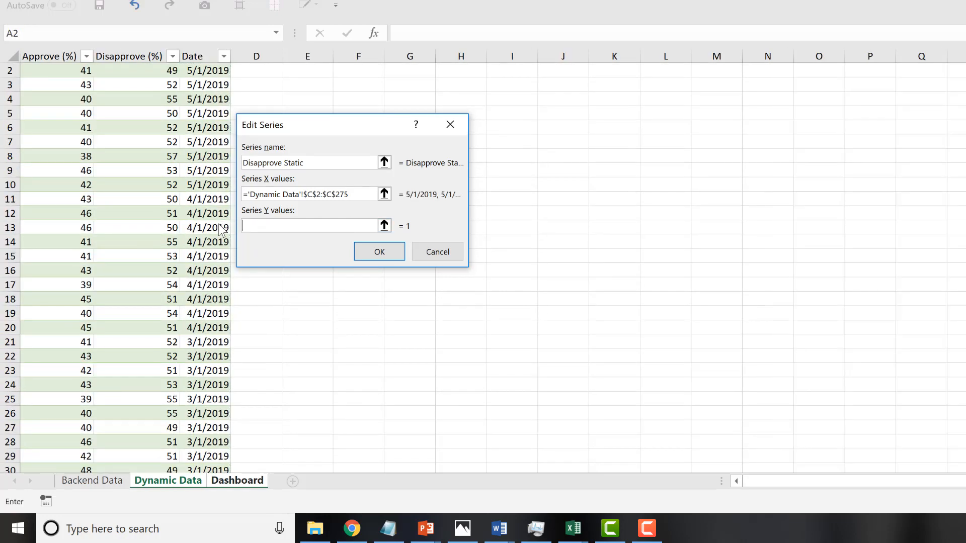
{"action": "left_click", "coordinate": [113, 64]}
{"action": "key", "text": "ctrl+shift+Down"}
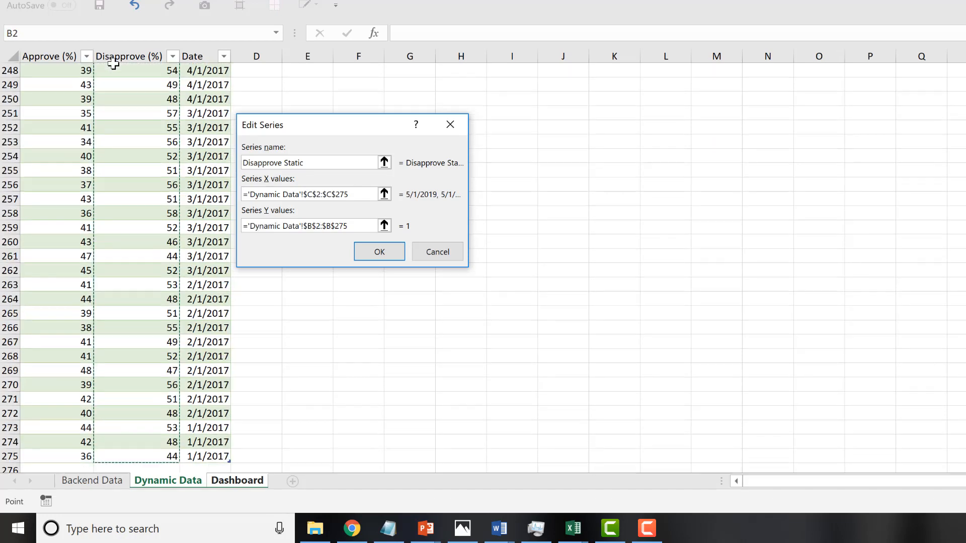
{"action": "left_click", "coordinate": [389, 254]}
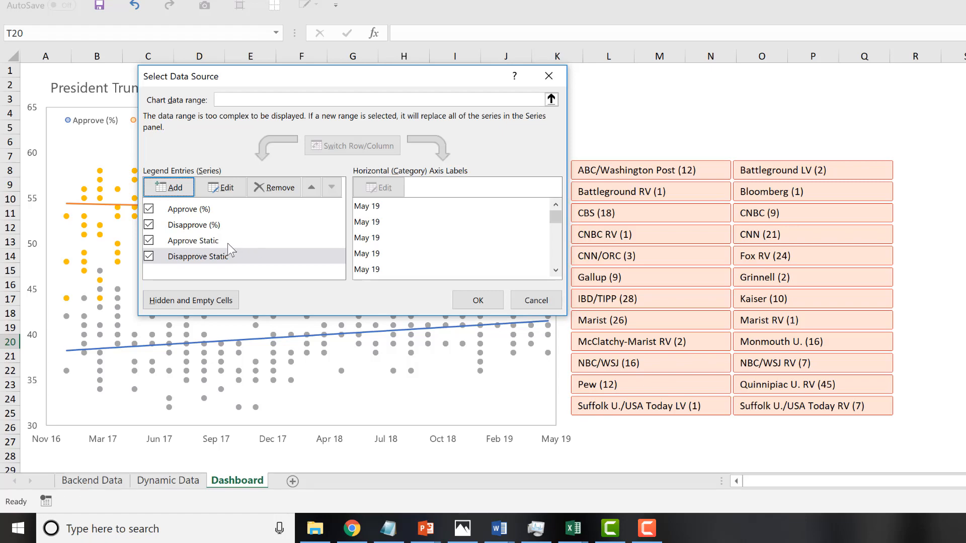
Reorder the chart series so Approve Static is first and Disapprove Static second, ahead of Approve (%) and Disapprove (%).
{"action": "left_click", "coordinate": [213, 244]}
{"action": "left_click_drag", "start_coordinate": [342, 80], "coordinate": [851, 62]}
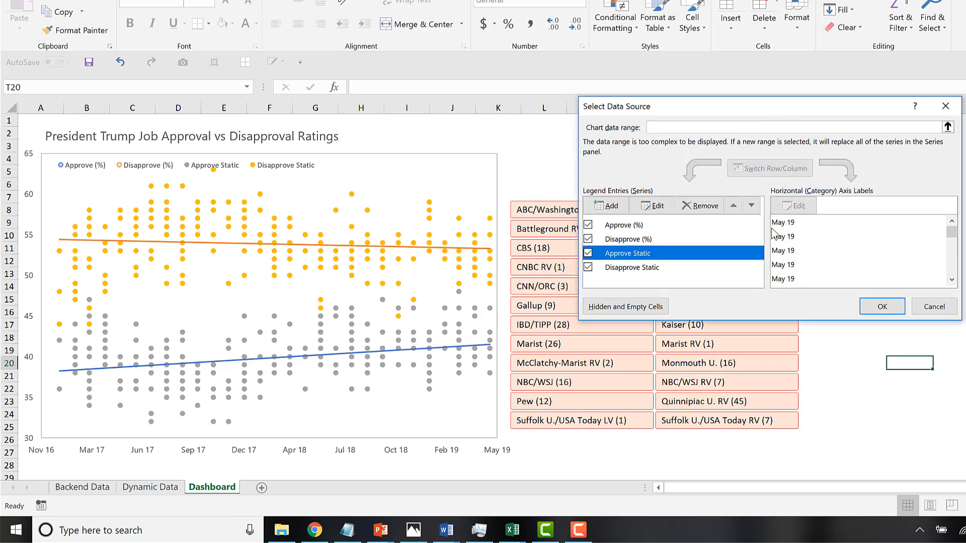
{"action": "left_click", "coordinate": [736, 208]}
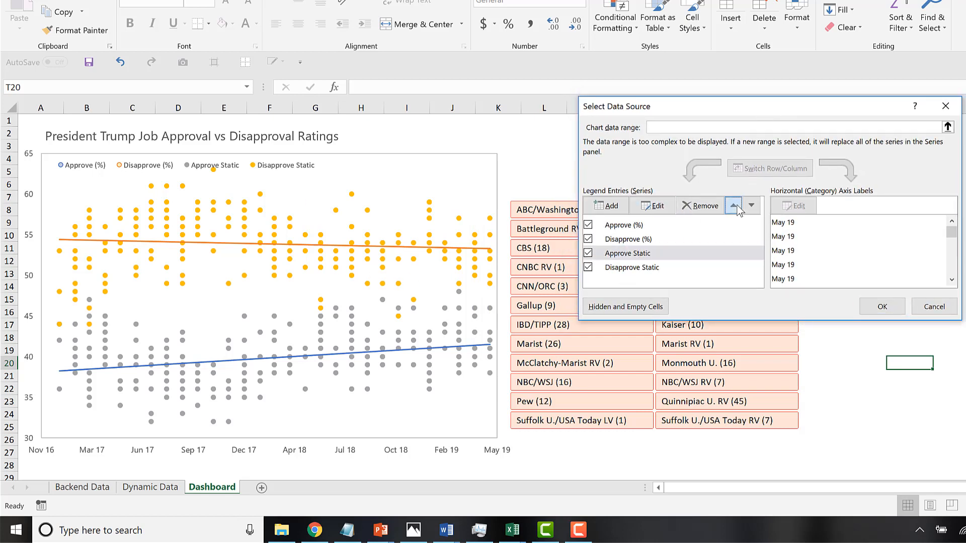
{"action": "left_click", "coordinate": [735, 208]}
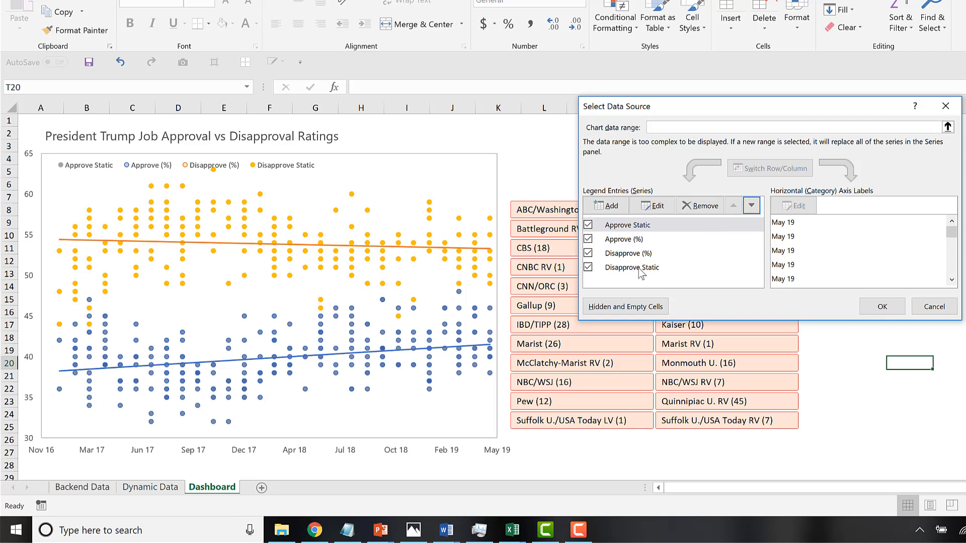
{"action": "left_click", "coordinate": [640, 269]}
{"action": "left_click", "coordinate": [733, 207]}
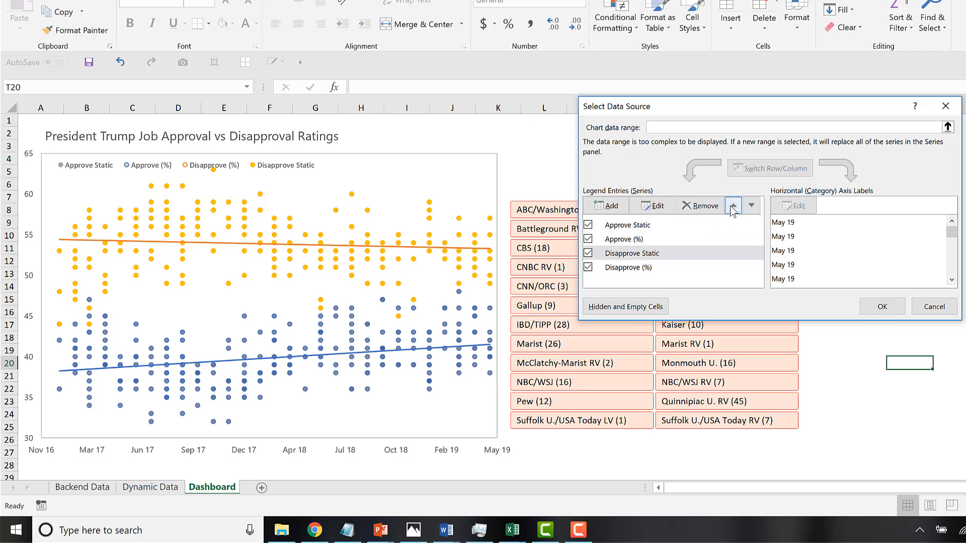
{"action": "left_click", "coordinate": [733, 208]}
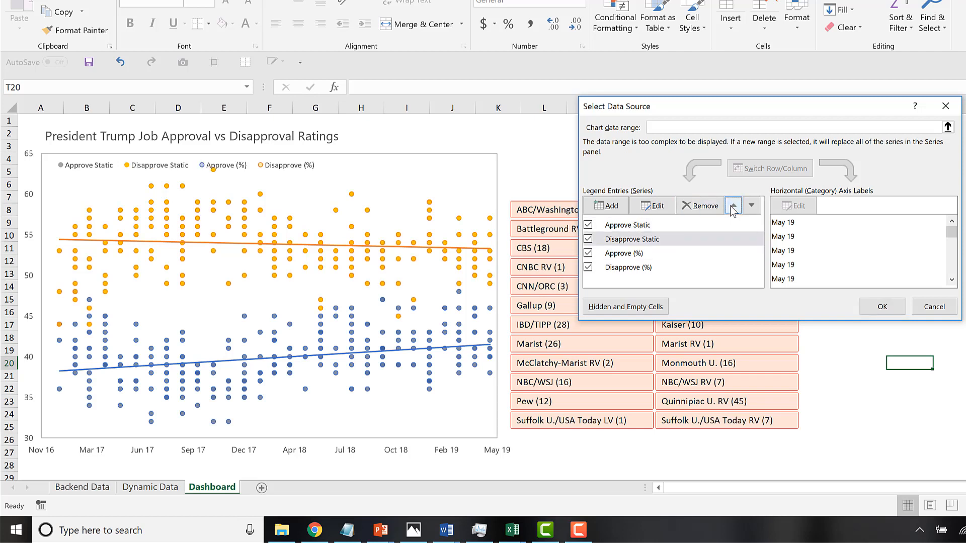
{"action": "left_click", "coordinate": [883, 307]}
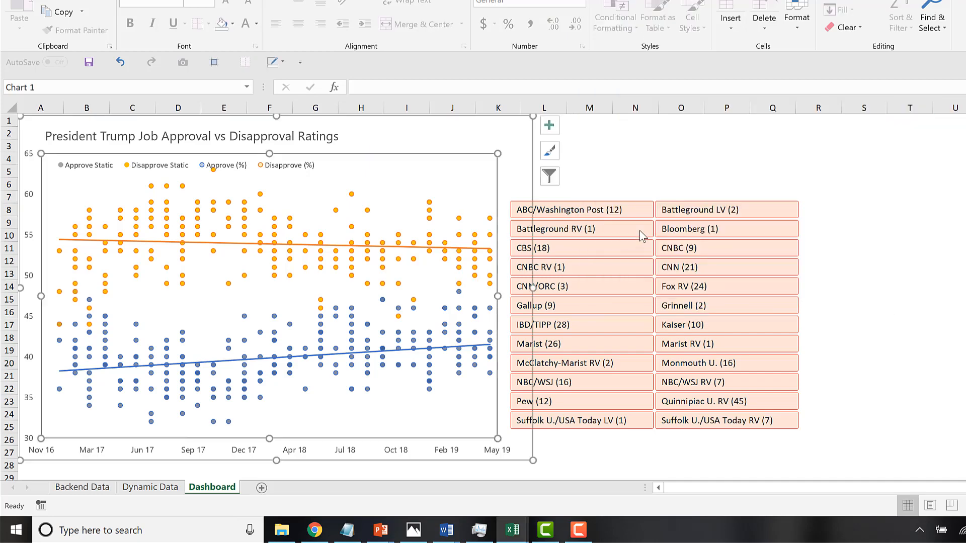
Filter the scatter chart to the Battleground RV poll with the slicer.
{"action": "left_click", "coordinate": [636, 157]}
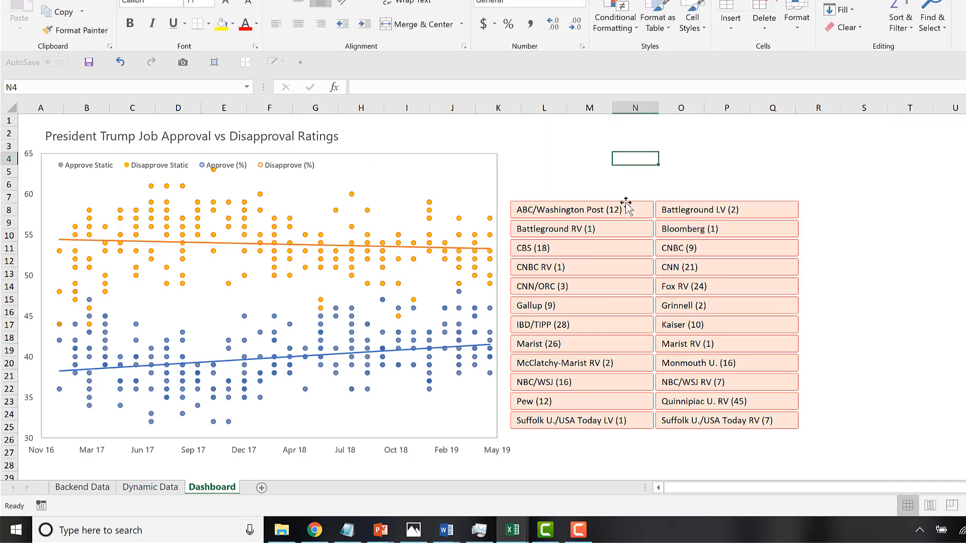
{"action": "left_click", "coordinate": [618, 231]}
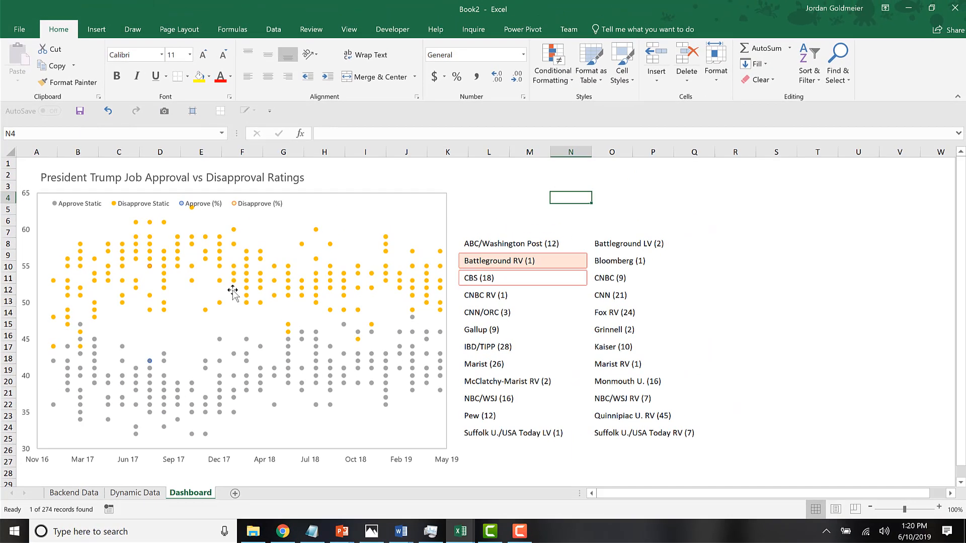
Format the Disapprove Static markers with a solid light gray fill and no border line.
{"action": "left_click", "coordinate": [164, 258]}
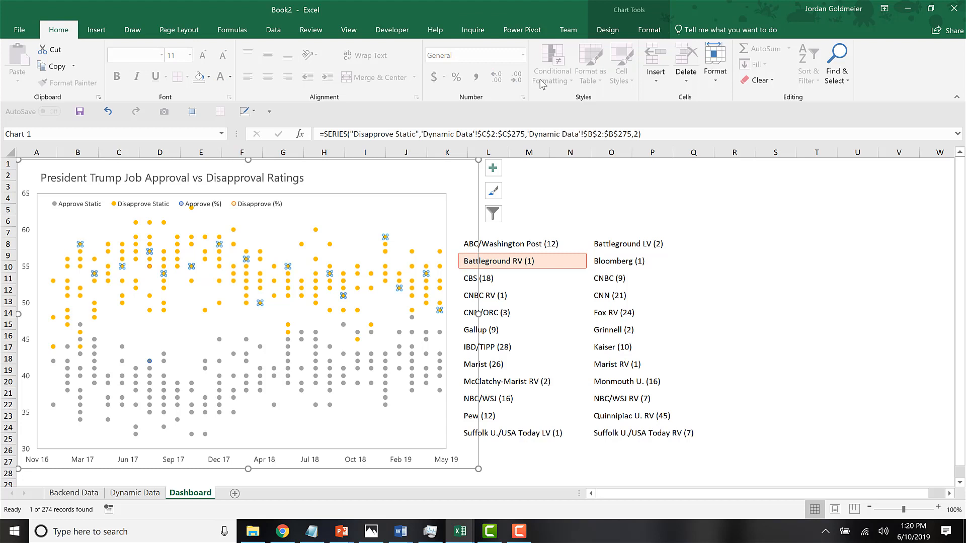
{"action": "left_click", "coordinate": [650, 29]}
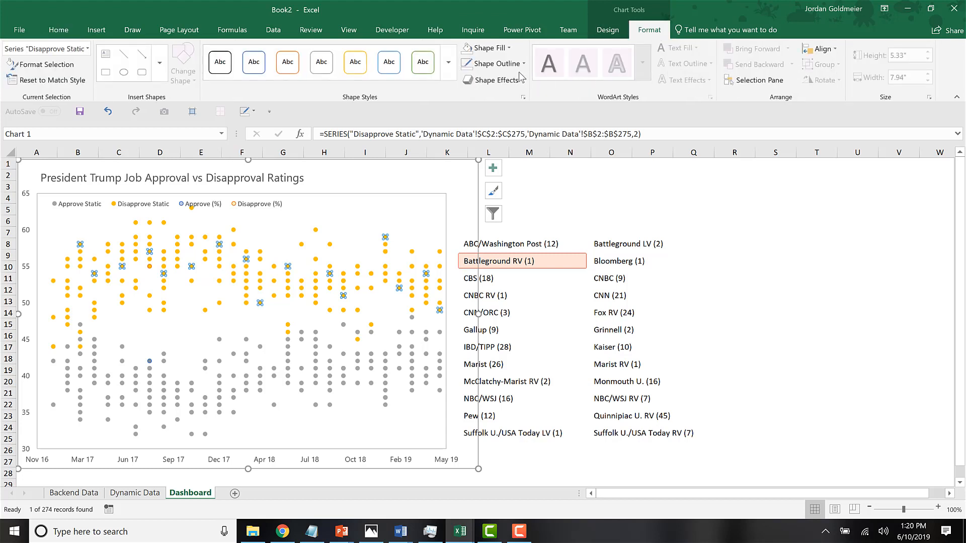
{"action": "left_click", "coordinate": [487, 48]}
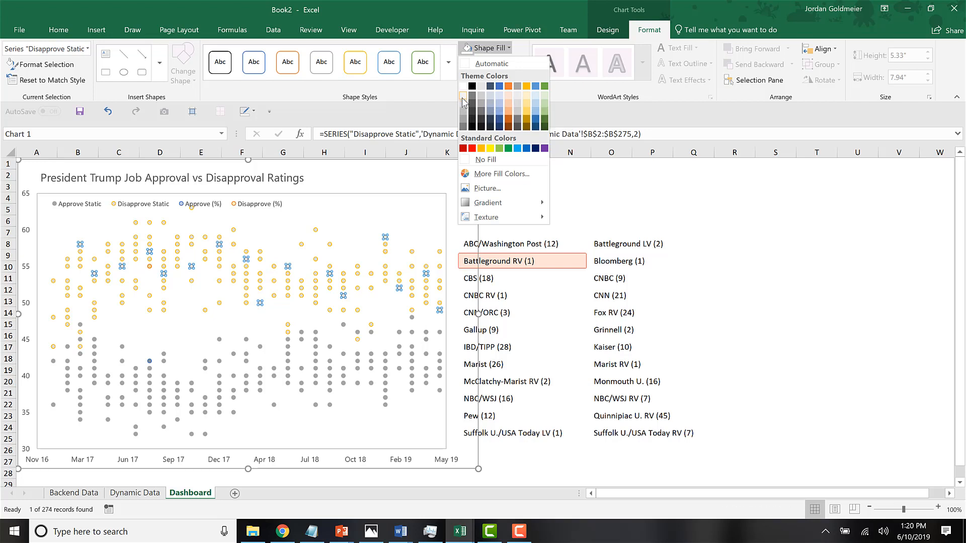
{"action": "left_click", "coordinate": [524, 56]}
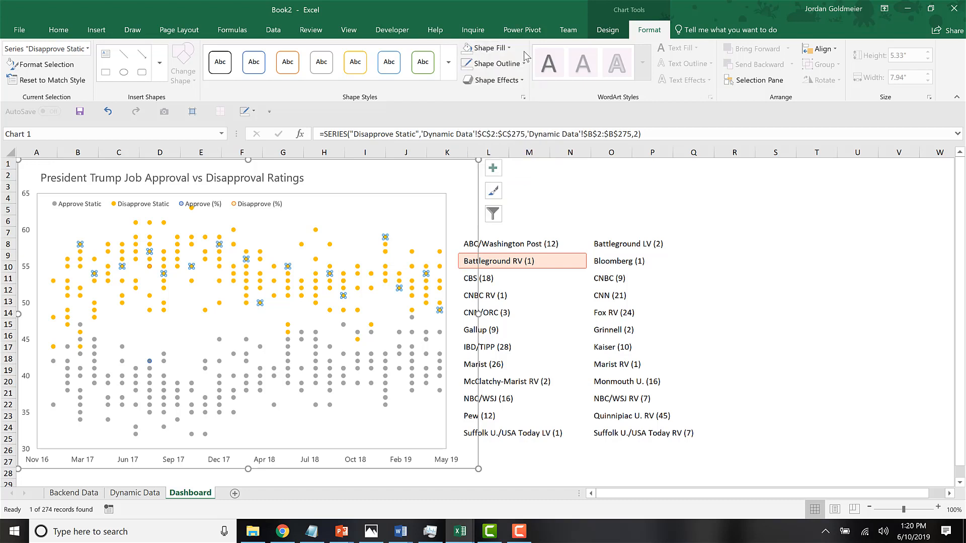
{"action": "right_click", "coordinate": [149, 251]}
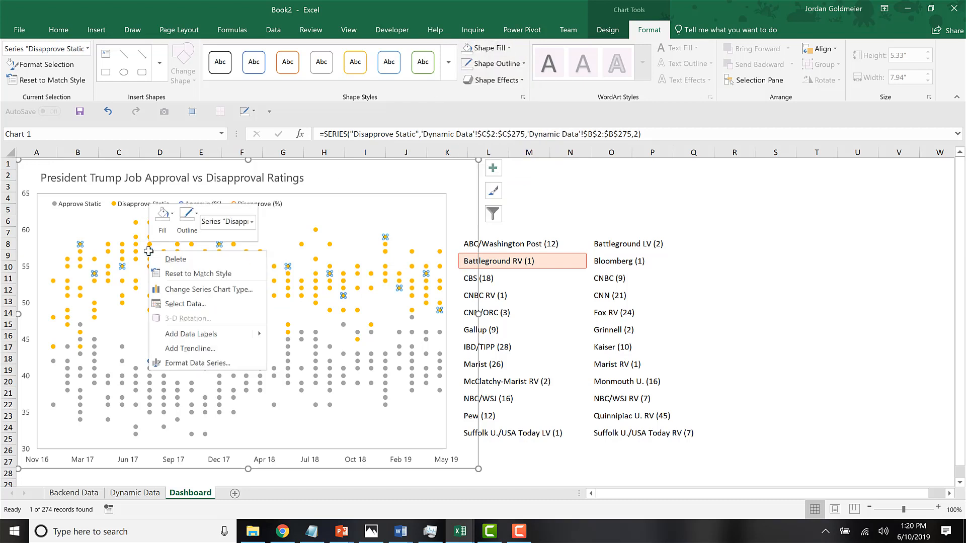
{"action": "left_click", "coordinate": [181, 366]}
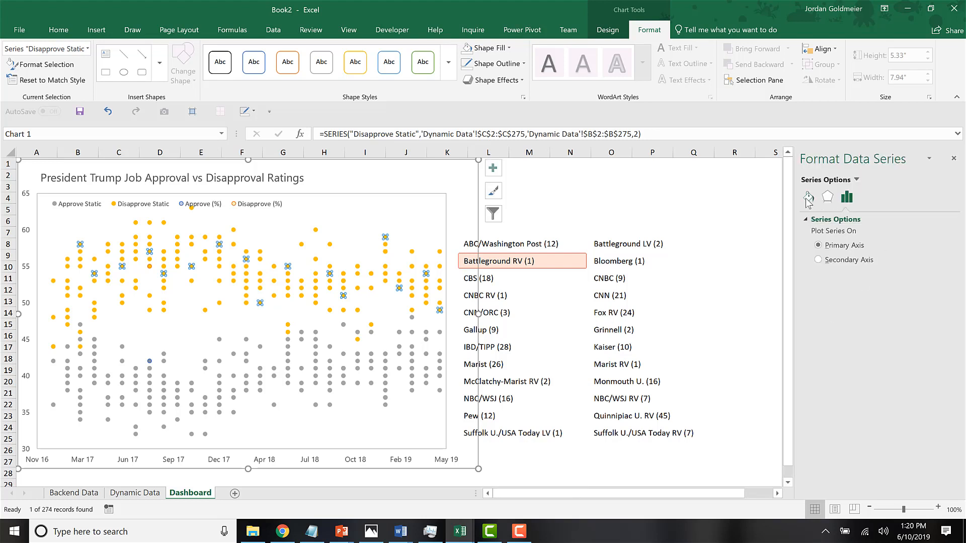
{"action": "left_click", "coordinate": [807, 198]}
{"action": "left_click", "coordinate": [859, 224]}
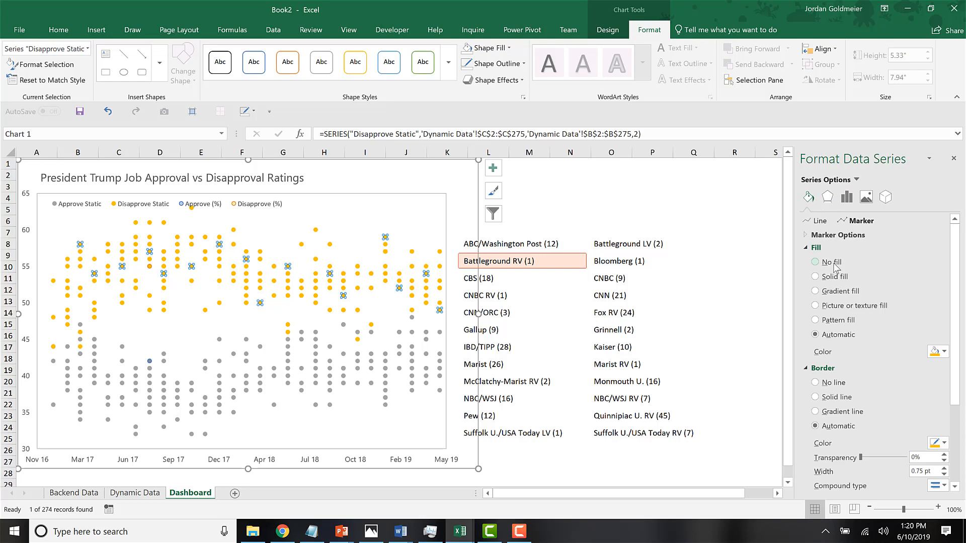
{"action": "left_click", "coordinate": [834, 278]}
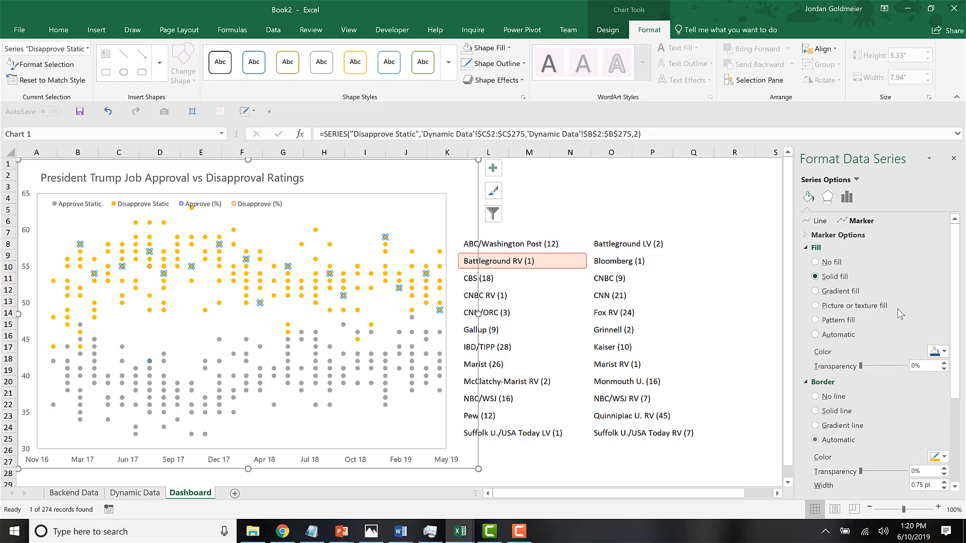
{"action": "left_click", "coordinate": [944, 353]}
{"action": "left_click", "coordinate": [881, 394]}
{"action": "left_click", "coordinate": [829, 399]}
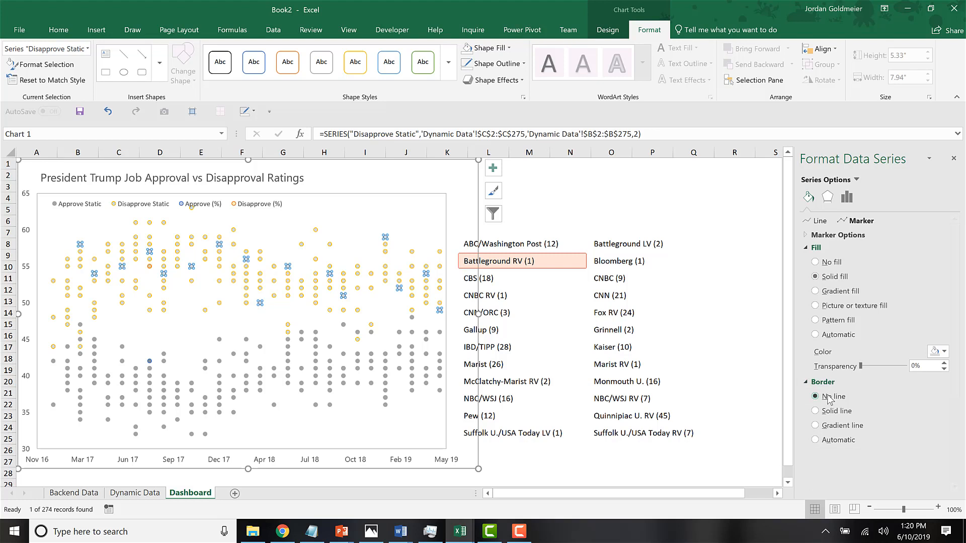
Format the Approve Static markers with the same solid light gray fill and no border line.
{"action": "left_click", "coordinate": [289, 342]}
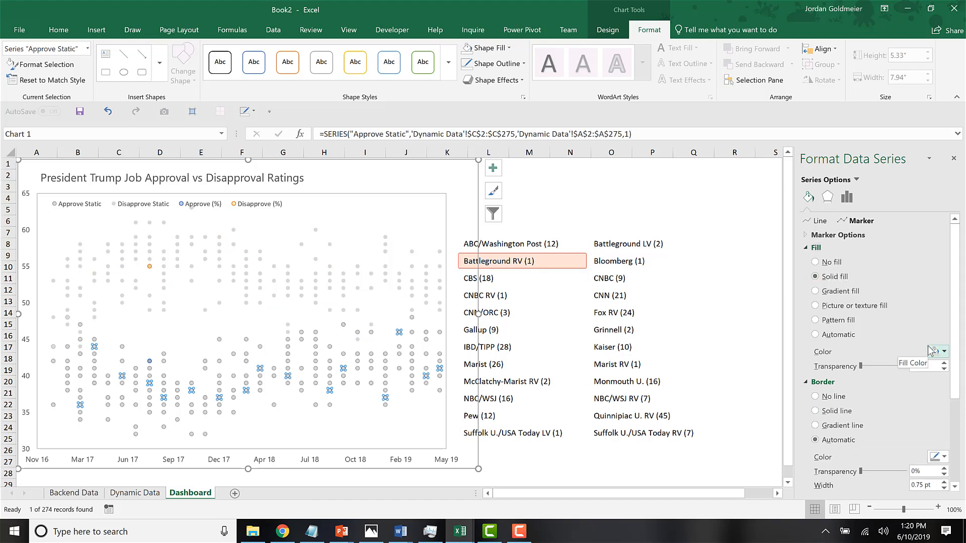
{"action": "left_click", "coordinate": [834, 397]}
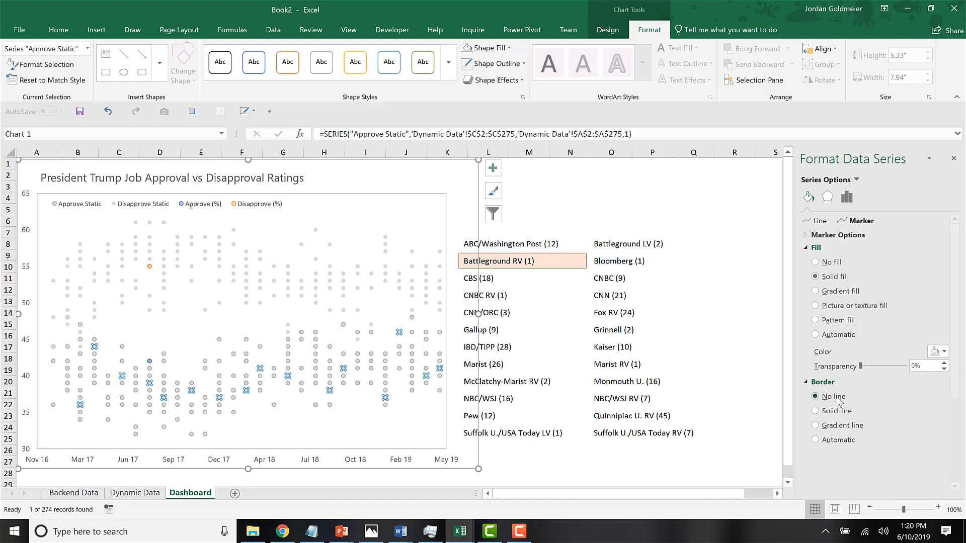
{"action": "left_click", "coordinate": [713, 197]}
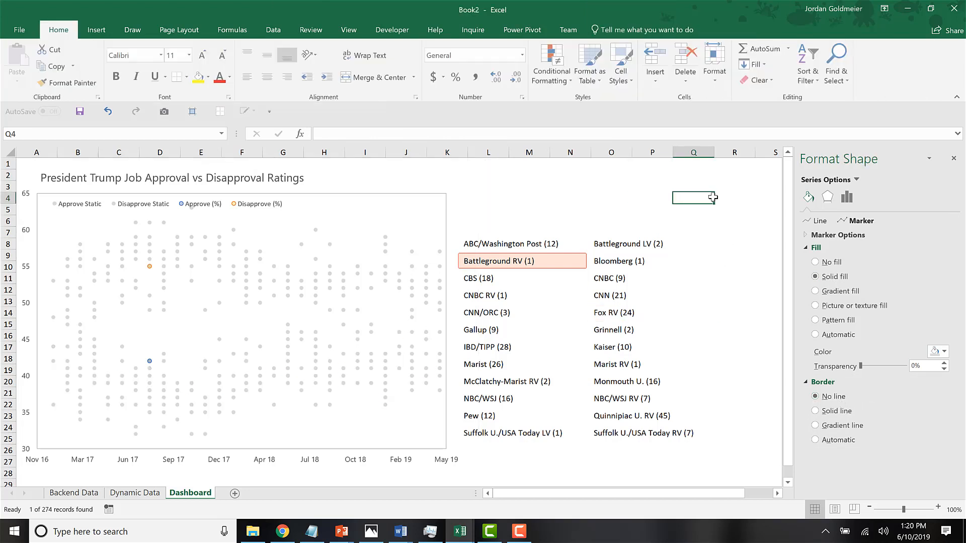
Test the slicer by filtering the chart to CBS, Marist and finally ABC/Washington Post.
{"action": "left_click", "coordinate": [517, 281]}
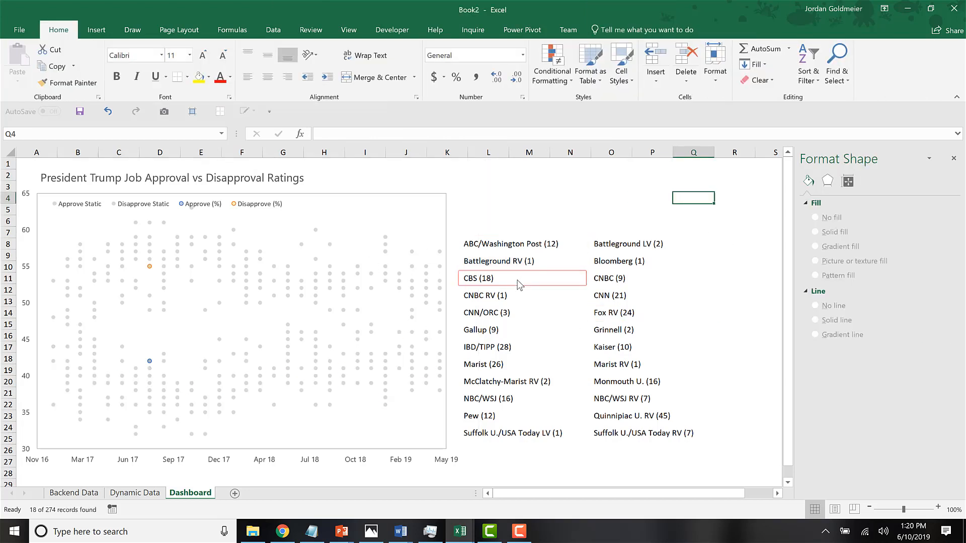
{"action": "left_click", "coordinate": [504, 335]}
{"action": "left_click", "coordinate": [513, 361]}
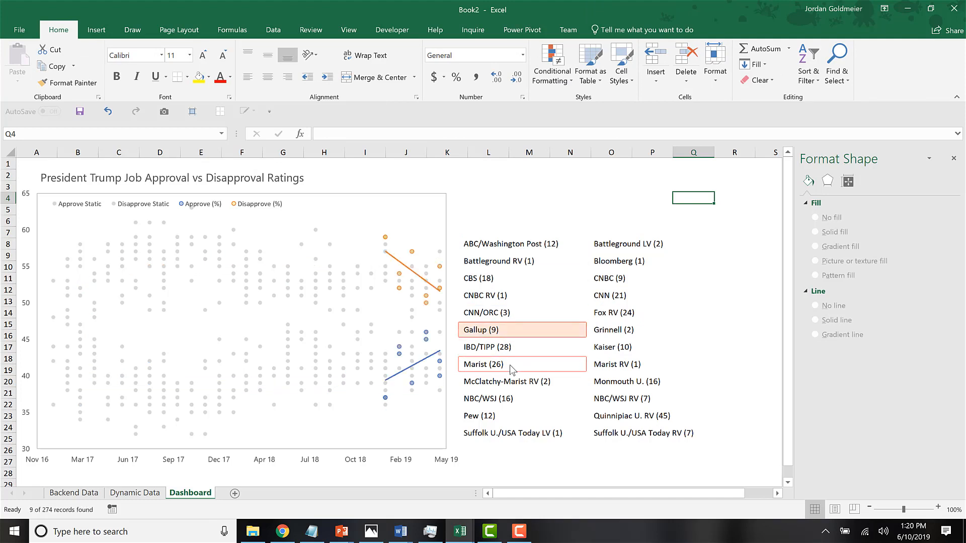
{"action": "left_click", "coordinate": [511, 244]}
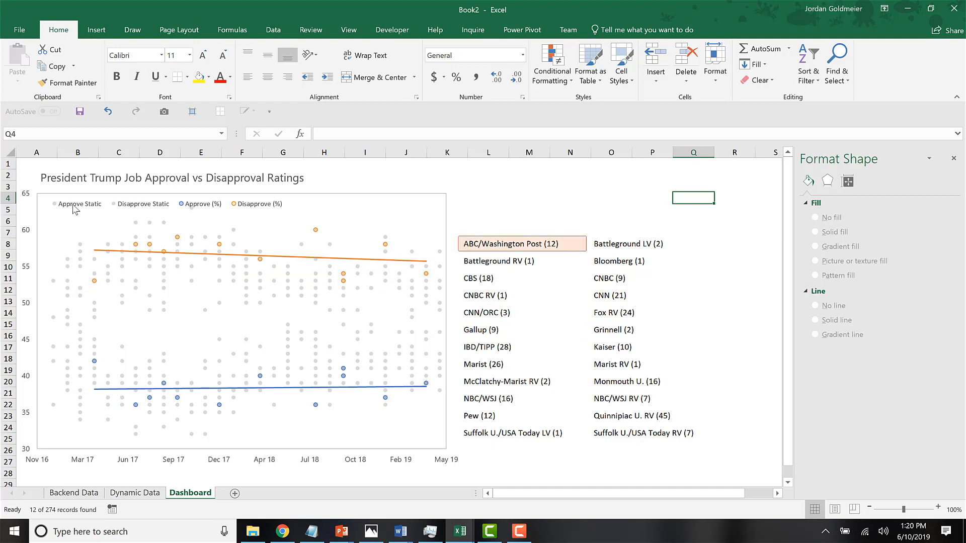
Remove the Approve Static entry from the chart legend.
{"action": "left_click", "coordinate": [73, 207]}
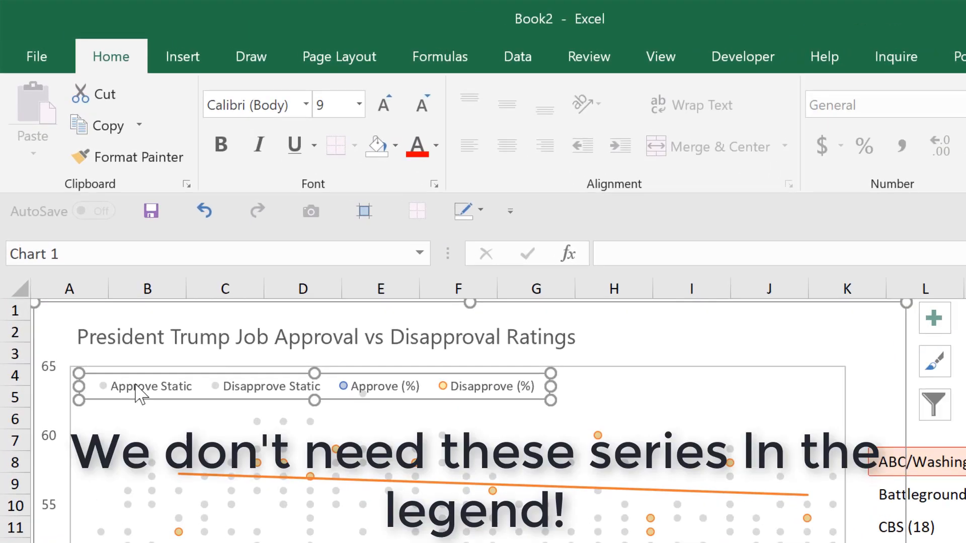
{"action": "left_click", "coordinate": [136, 389]}
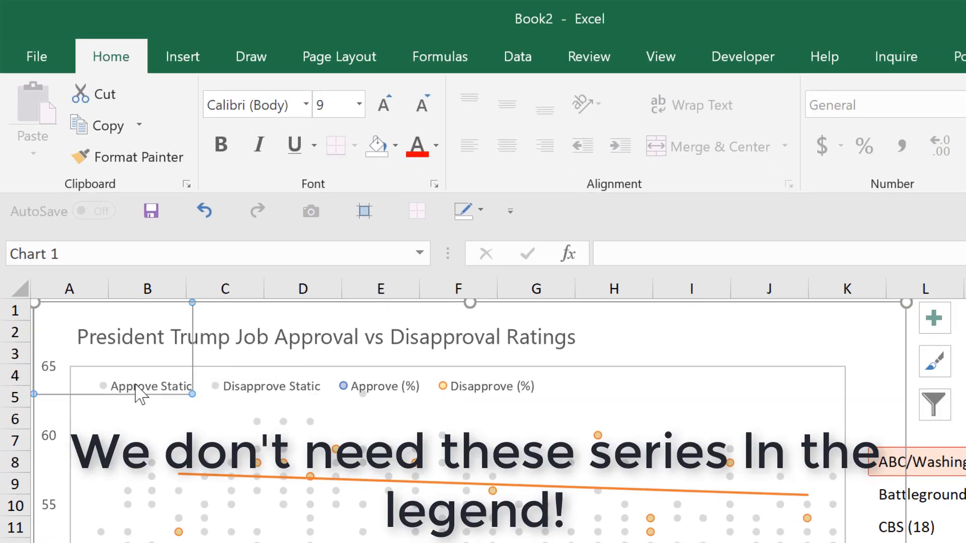
{"action": "key", "text": "Delete"}
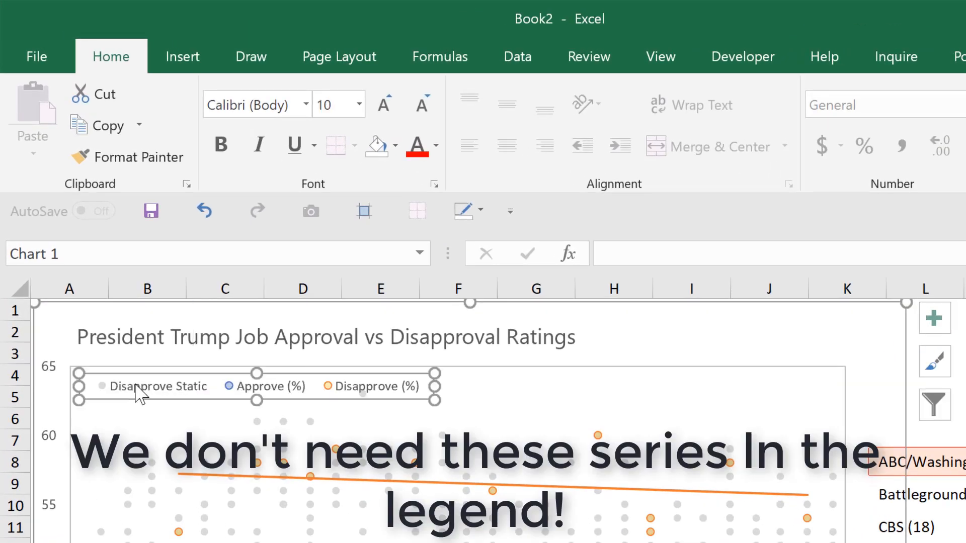
Remove the Disapprove Static entry from the chart legend and deselect the chart.
{"action": "left_click", "coordinate": [135, 388]}
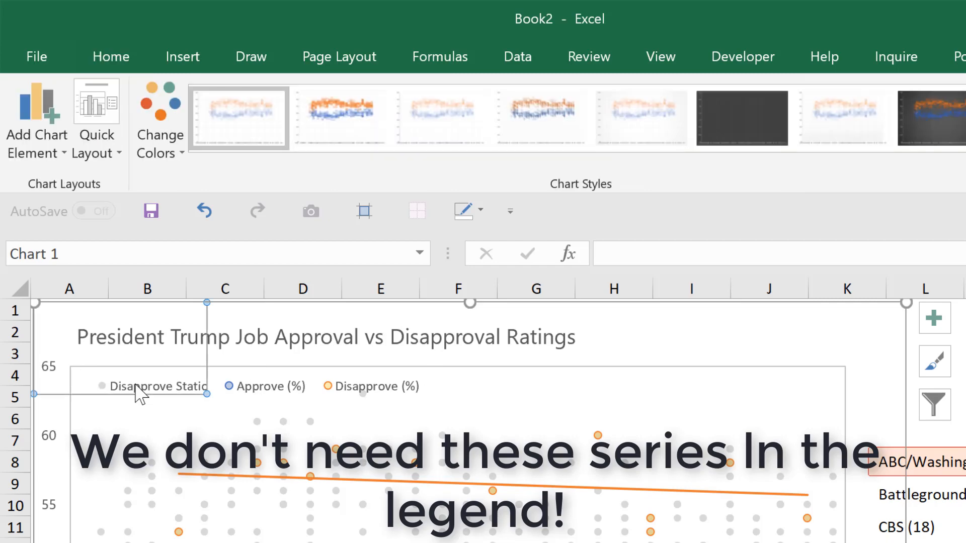
{"action": "key", "text": "Delete"}
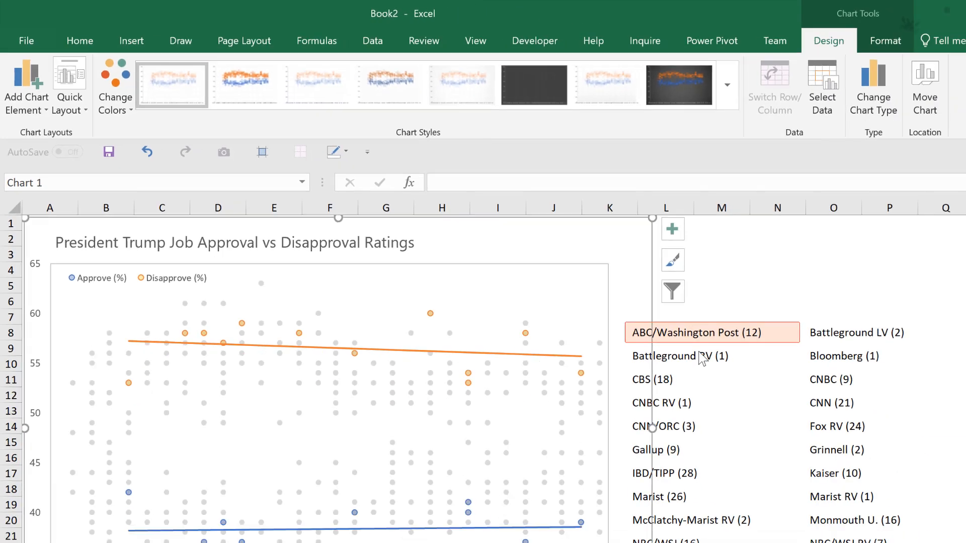
{"action": "left_click", "coordinate": [693, 190]}
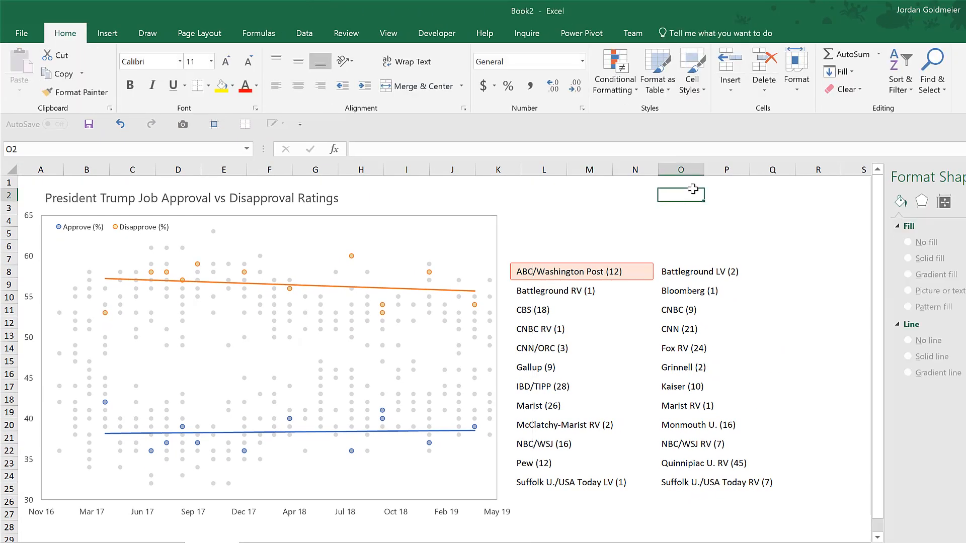
Insert a text box above the slicer with the text "Select News Organization".
{"action": "left_click", "coordinate": [106, 34]}
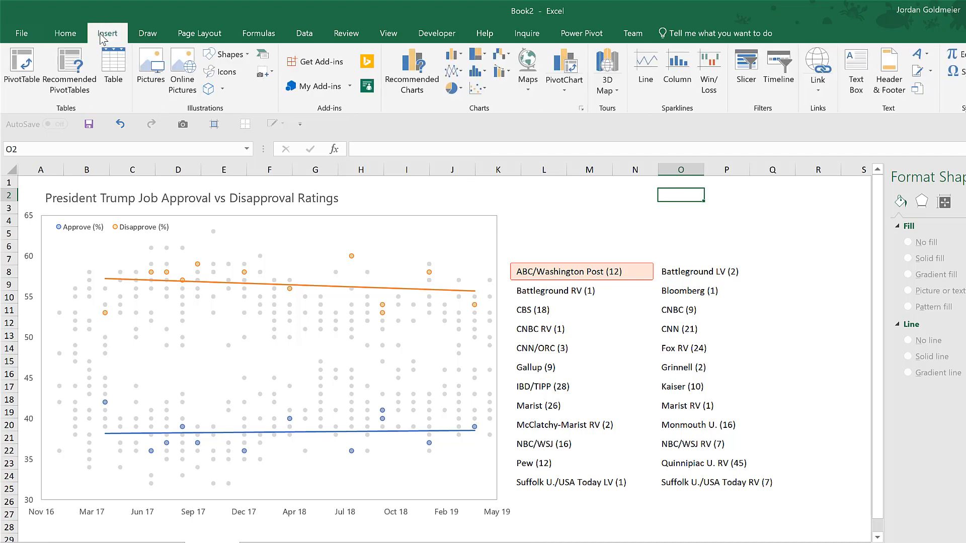
{"action": "left_click", "coordinate": [856, 71]}
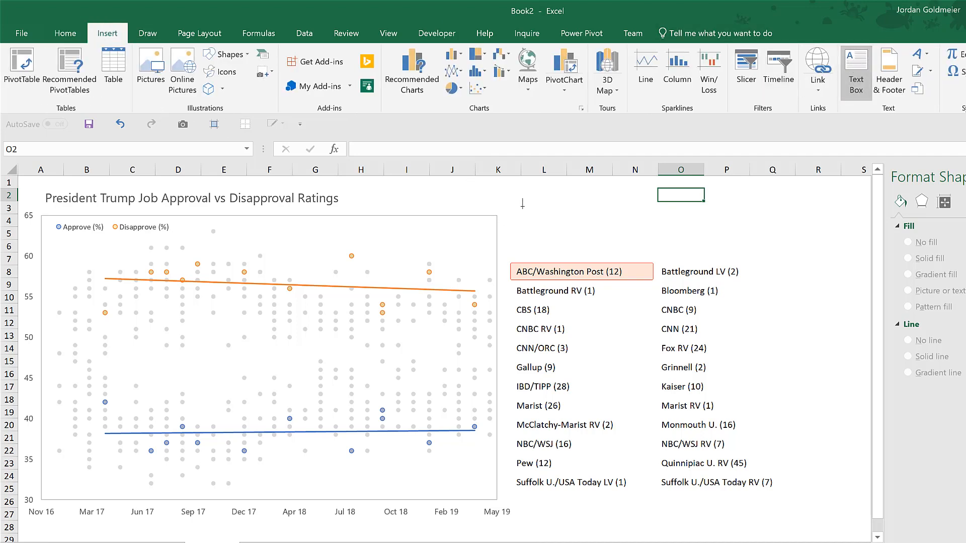
{"action": "mouse_move", "coordinate": [515, 206]}
{"action": "left_mouse_down"}
{"action": "mouse_move", "coordinate": [740, 278]}
{"action": "mouse_move", "coordinate": [798, 278]}
{"action": "mouse_move", "coordinate": [802, 246]}
{"action": "mouse_move", "coordinate": [811, 251]}
{"action": "left_mouse_up"}
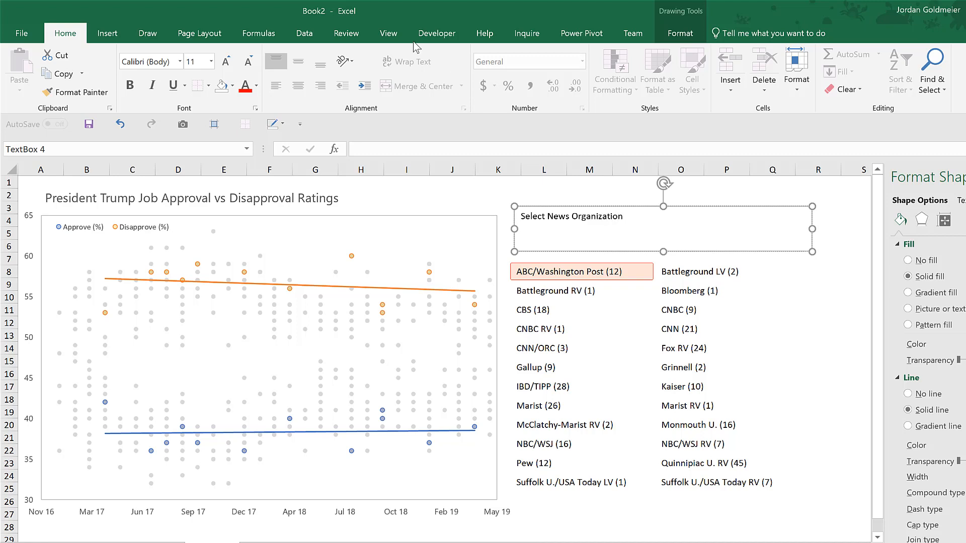
Format the "Select News Organization" text in Segoe UI at size 18.
{"action": "left_click", "coordinate": [148, 63]}
{"action": "type", "text": "Segoe UI"}
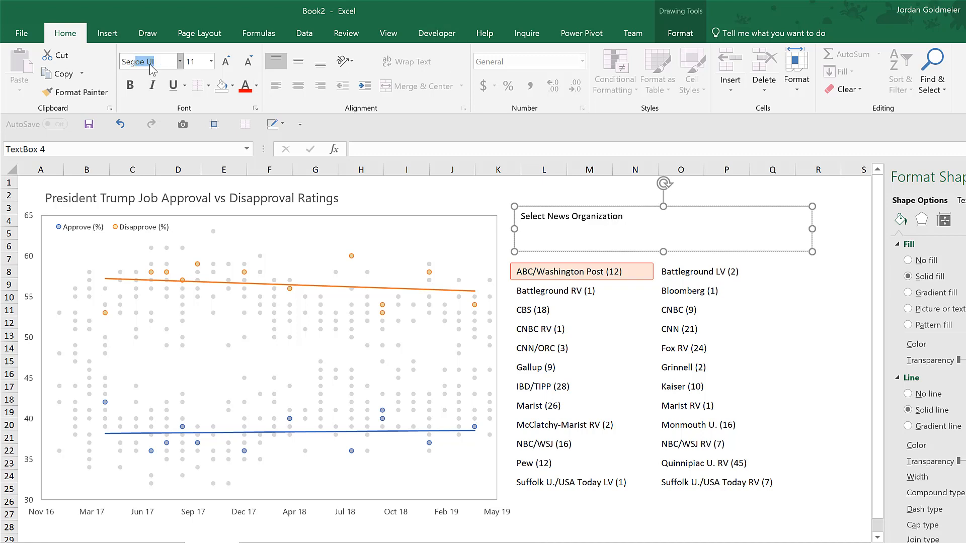
{"action": "key", "text": "Return"}
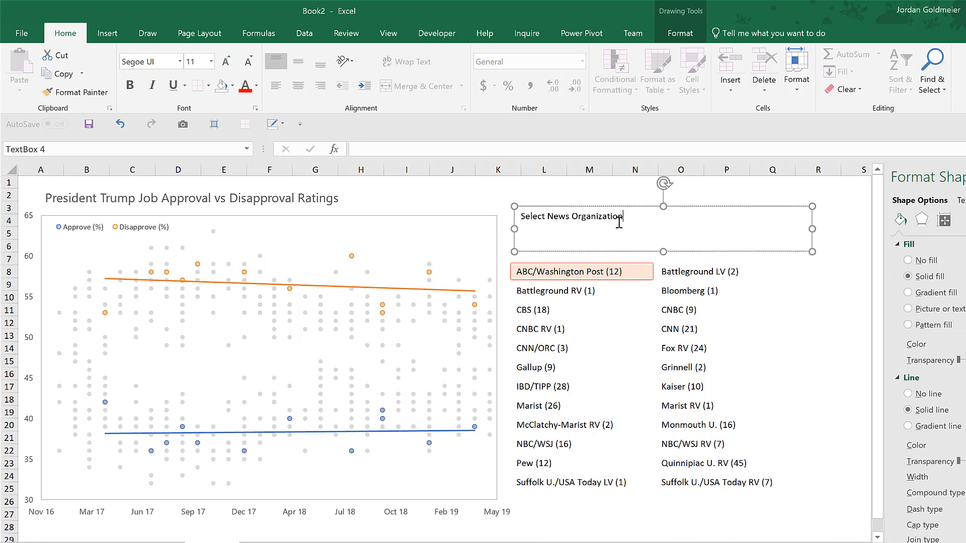
{"action": "key", "text": "ctrl+a"}
{"action": "left_click", "coordinate": [144, 64]}
{"action": "type", "text": "Se"}
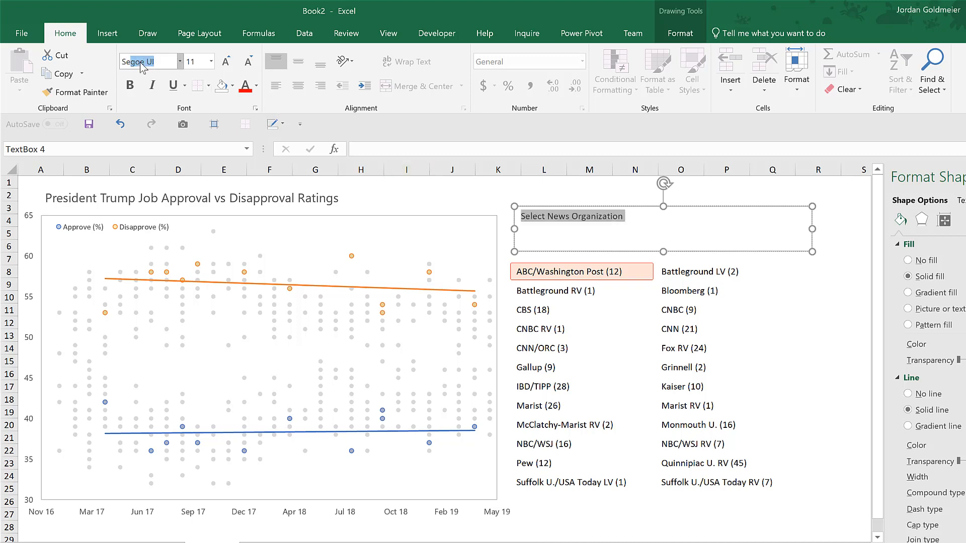
{"action": "key", "text": "Return"}
{"action": "left_click", "coordinate": [226, 61]}
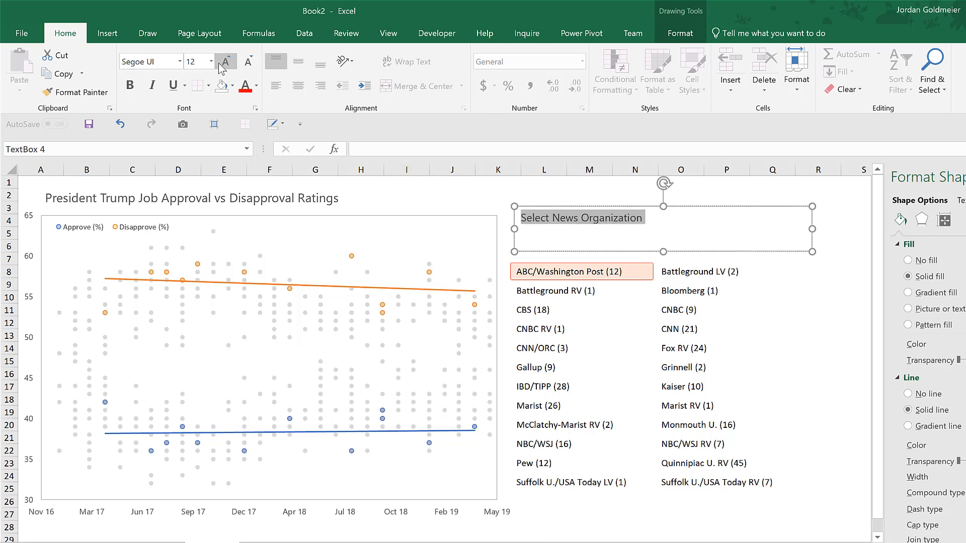
{"action": "left_click", "coordinate": [226, 61]}
{"action": "left_click", "coordinate": [226, 62]}
{"action": "left_click", "coordinate": [226, 61]}
Remove the heading text box's outline and fill, and move it slightly to line its text up with the slicer items below.
{"action": "left_click", "coordinate": [697, 34]}
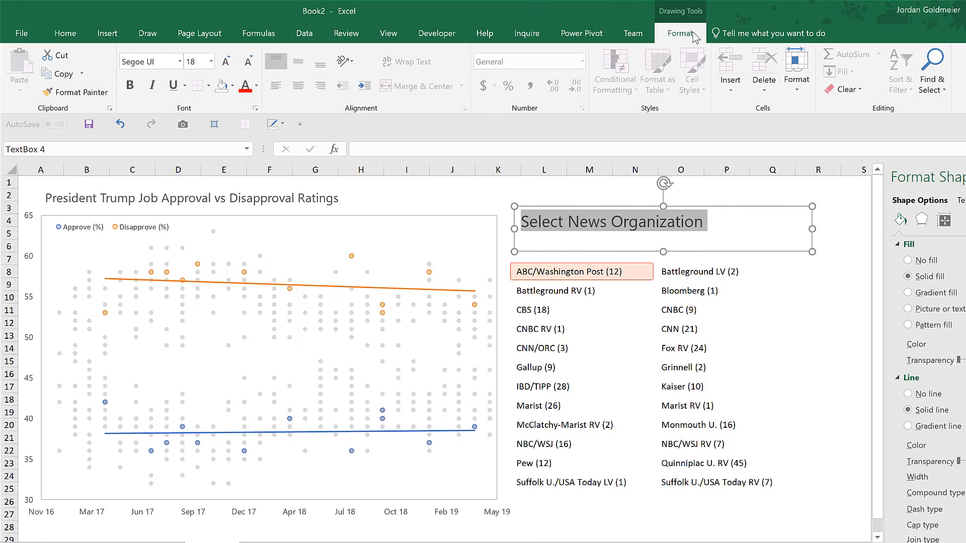
{"action": "left_click", "coordinate": [510, 68]}
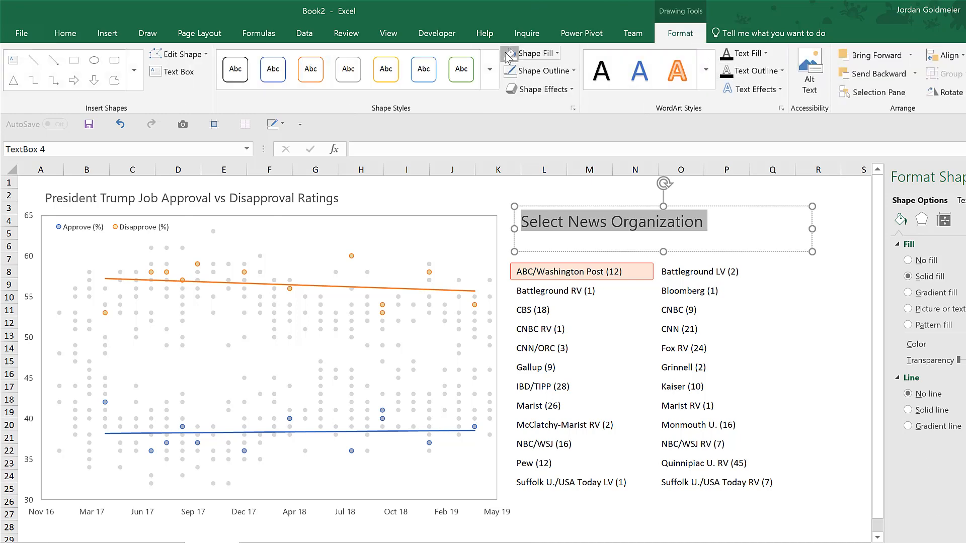
{"action": "left_click", "coordinate": [510, 53]}
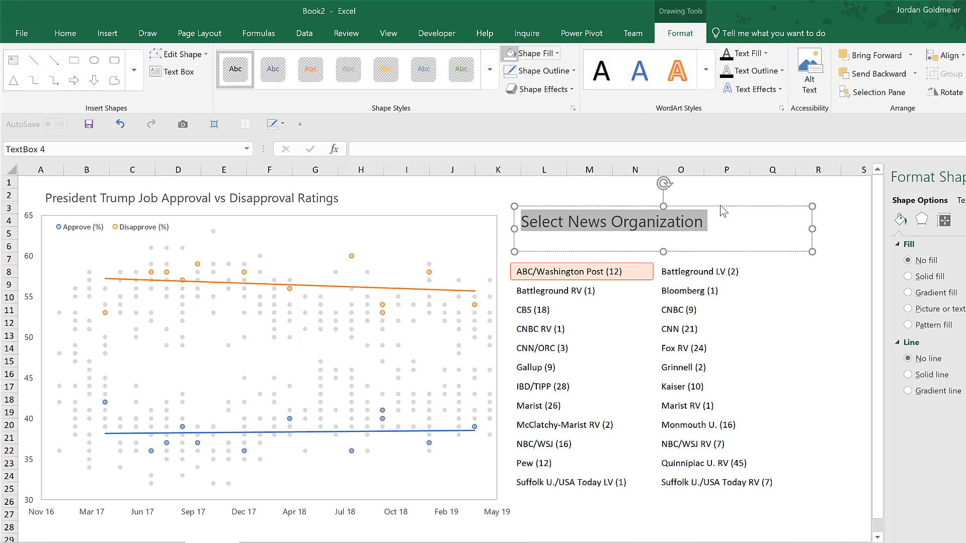
{"action": "left_click", "coordinate": [719, 522]}
{"action": "left_click", "coordinate": [569, 211]}
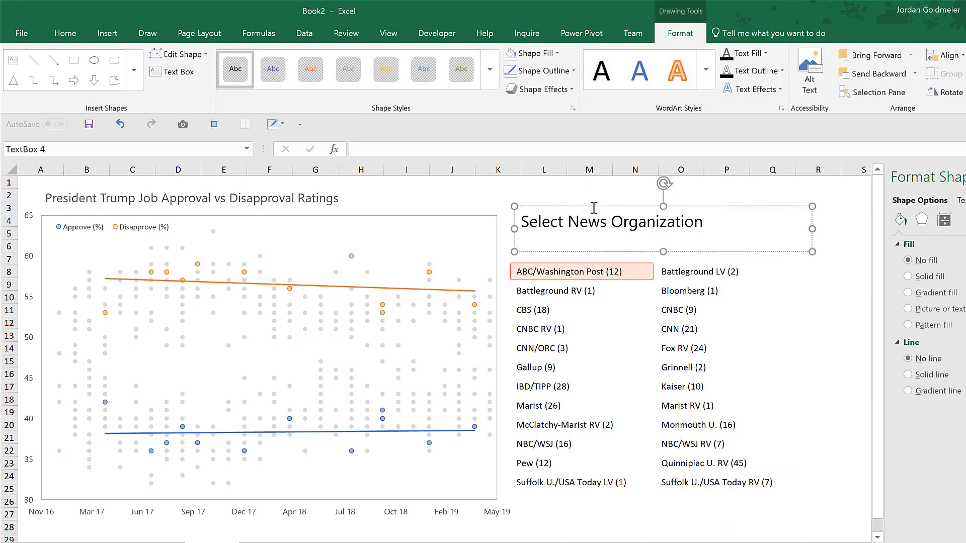
{"action": "left_click_drag", "start_coordinate": [593, 206], "coordinate": [588, 214]}
Test the slicer under the new heading with NBC/WSJ, then return it to ABC/Washington Post.
{"action": "left_click", "coordinate": [64, 33]}
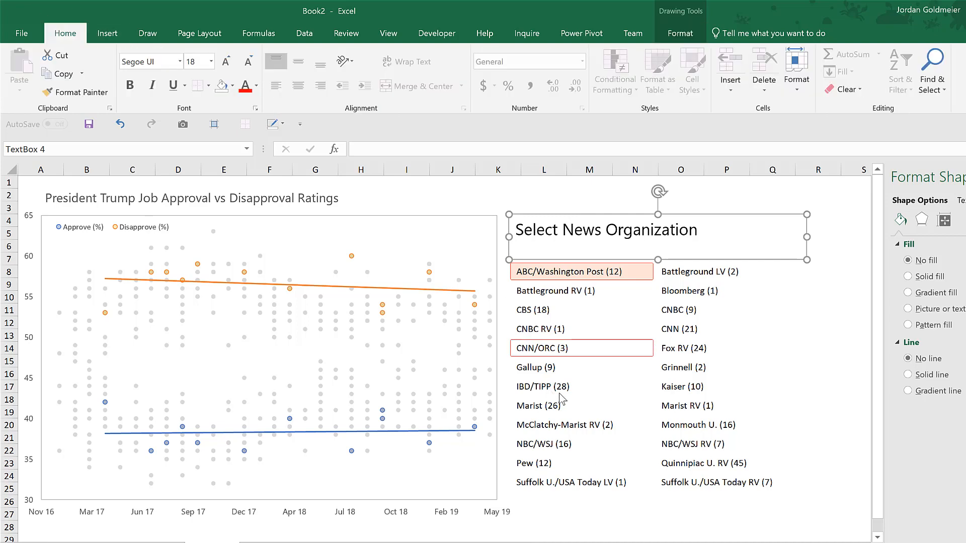
{"action": "left_click", "coordinate": [641, 449]}
{"action": "left_click", "coordinate": [601, 275]}
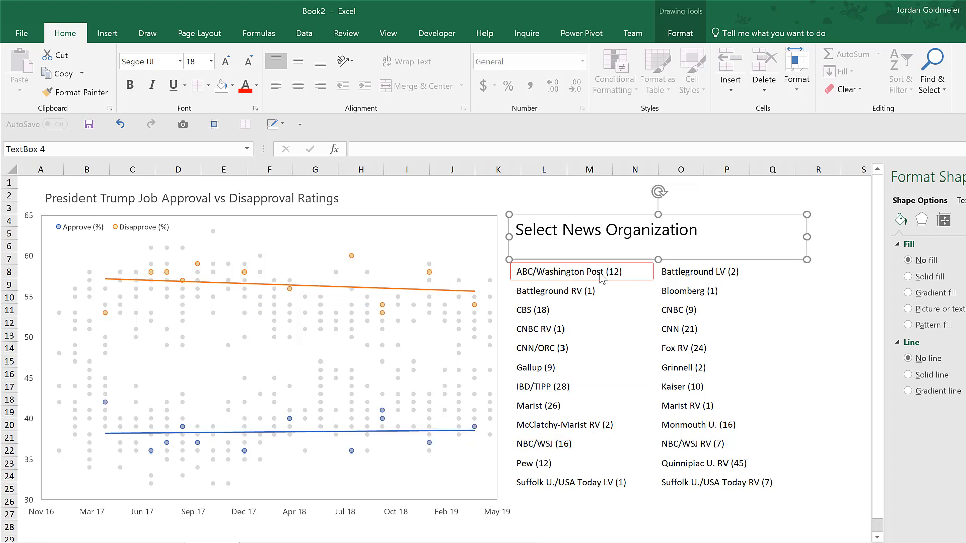
{"action": "left_click", "coordinate": [680, 33]}
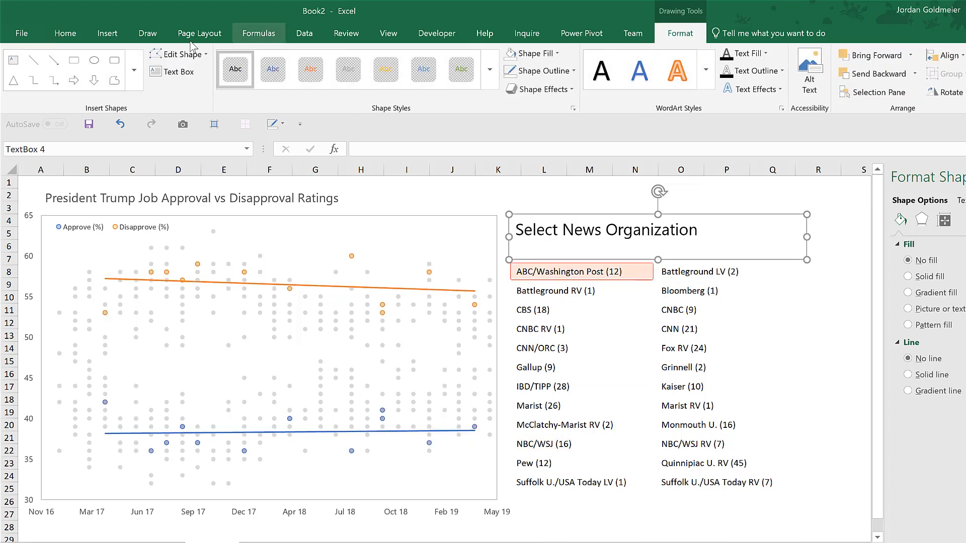
{"action": "left_click", "coordinate": [177, 72]}
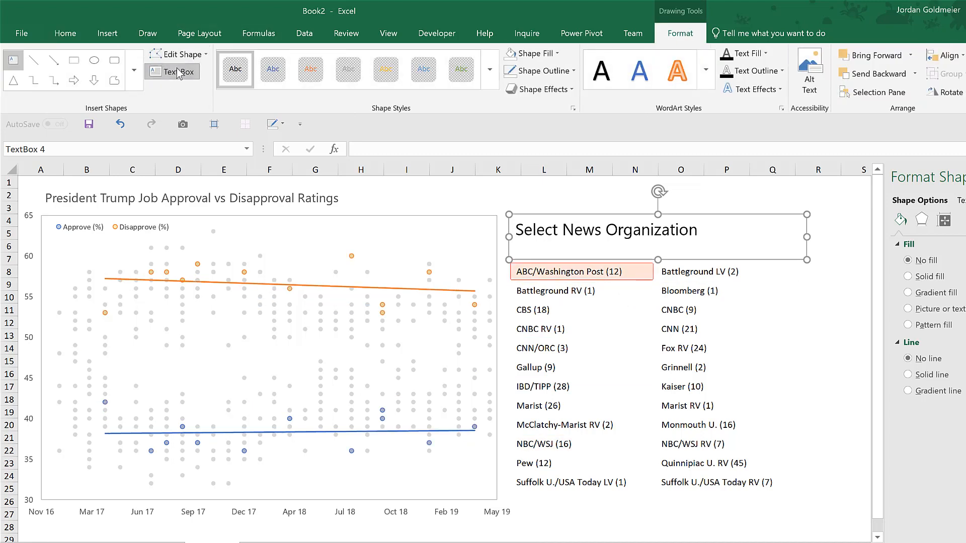
{"action": "left_click", "coordinate": [683, 386]}
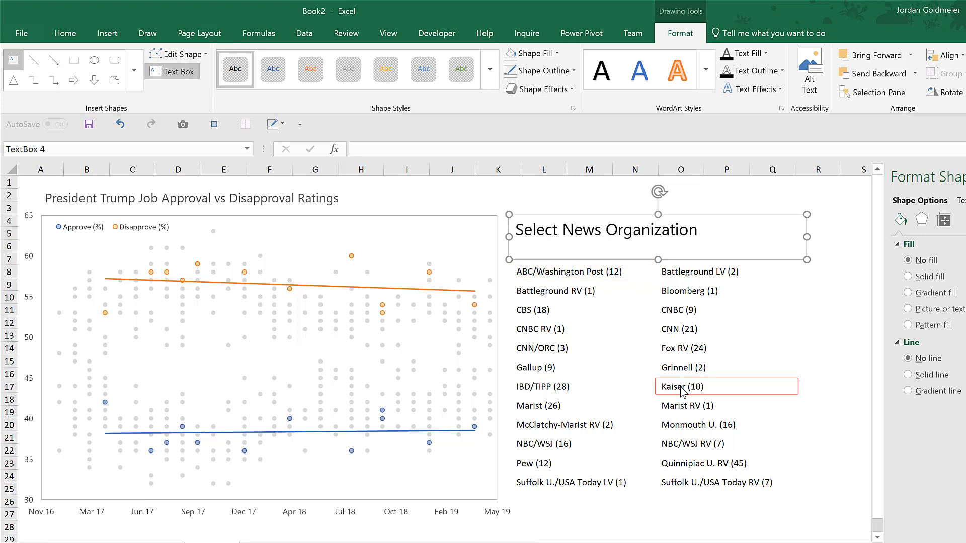
{"action": "left_click", "coordinate": [844, 297]}
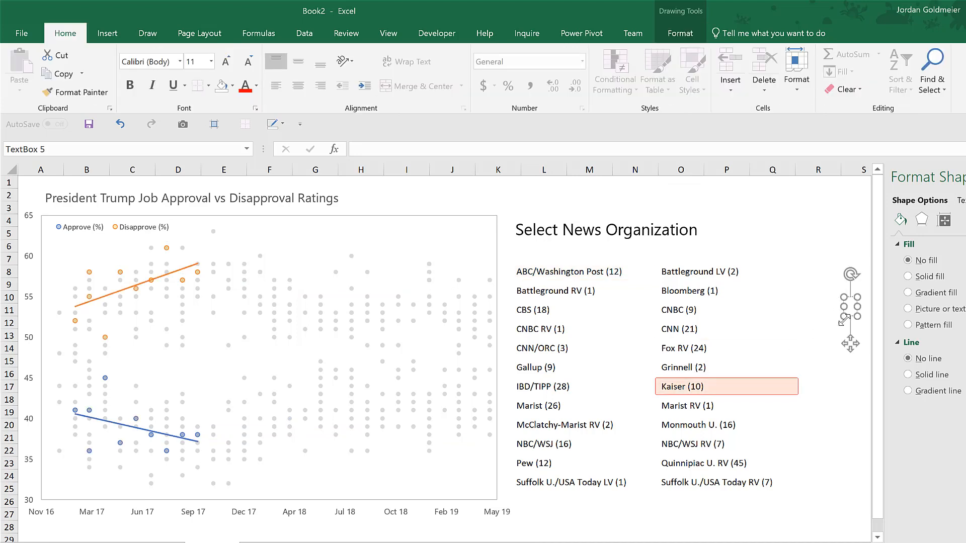
{"action": "left_click", "coordinate": [836, 204]}
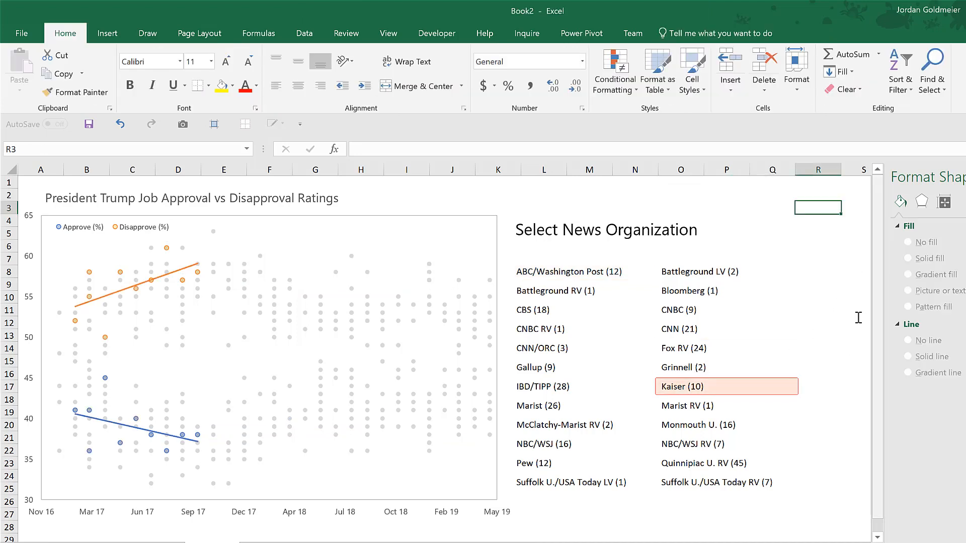
Test the slicer by filtering the chart through several organizations, including McClatchy-Marist RV, Gallup, CNBC RV and ABC/Washington Post, ending on Quinnipiac U. RV.
{"action": "left_click", "coordinate": [696, 531]}
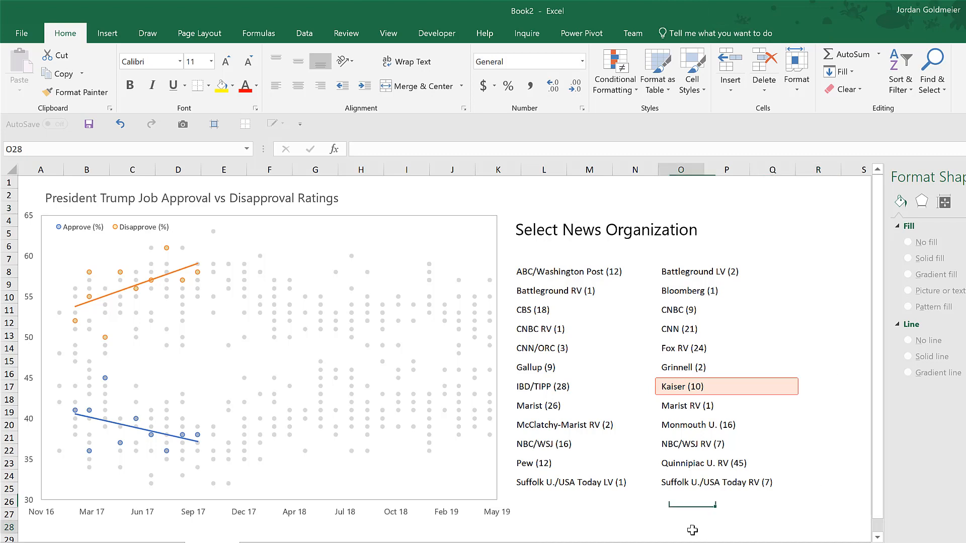
{"action": "left_click", "coordinate": [601, 485]}
{"action": "left_click", "coordinate": [552, 424]}
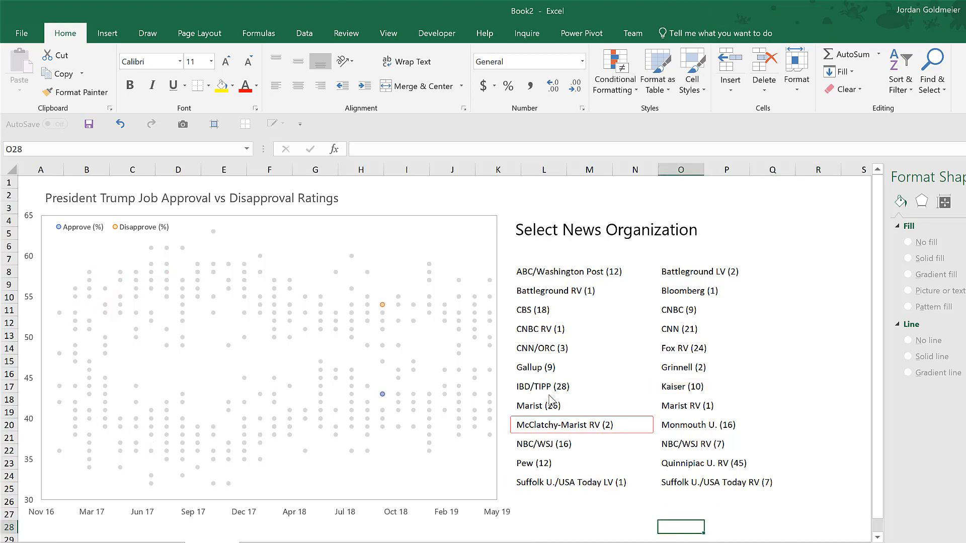
{"action": "left_click", "coordinate": [546, 367]}
{"action": "left_click", "coordinate": [562, 330]}
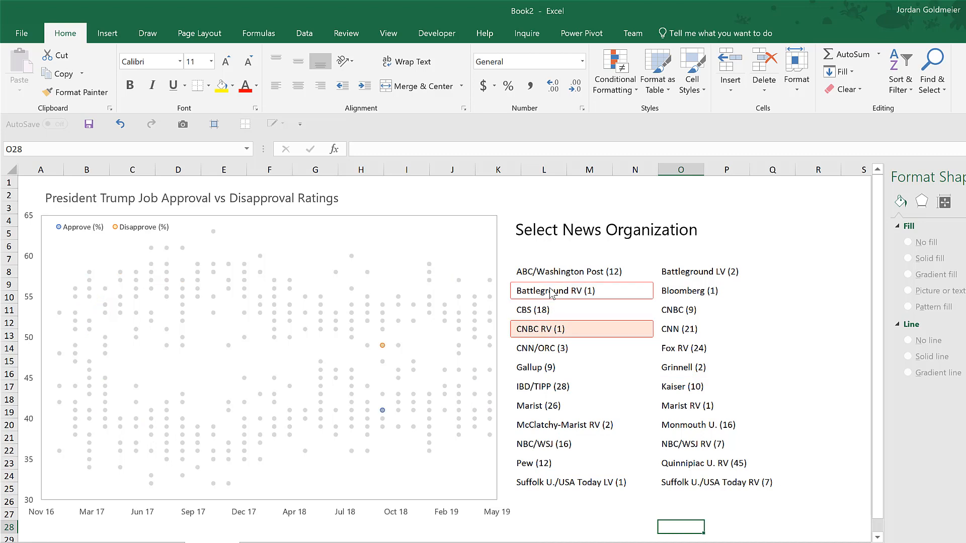
{"action": "left_click", "coordinate": [552, 291]}
{"action": "left_click", "coordinate": [552, 276]}
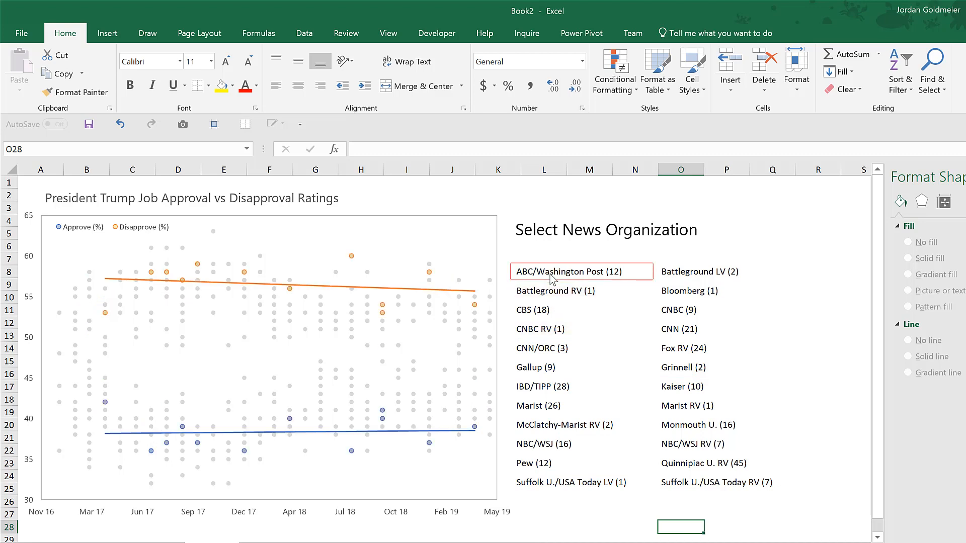
{"action": "left_click", "coordinate": [720, 472]}
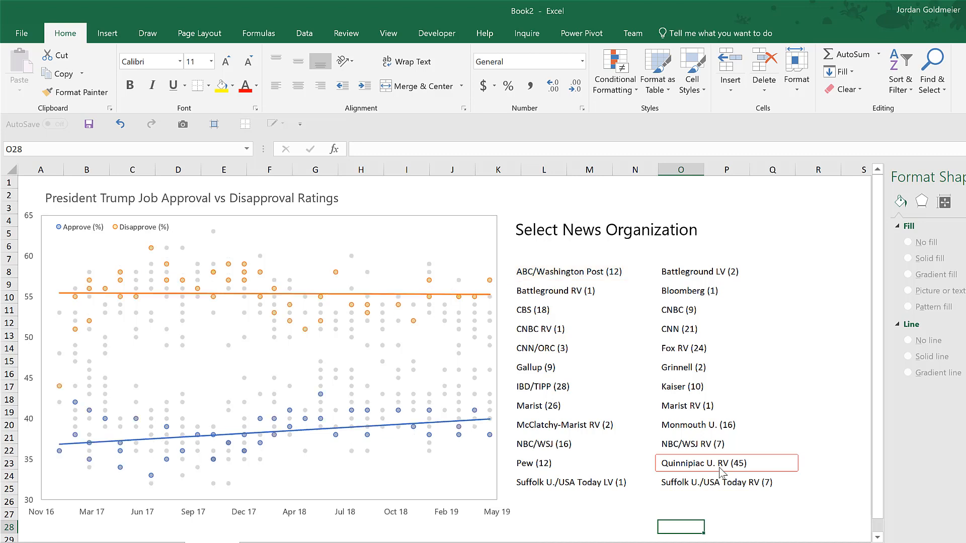